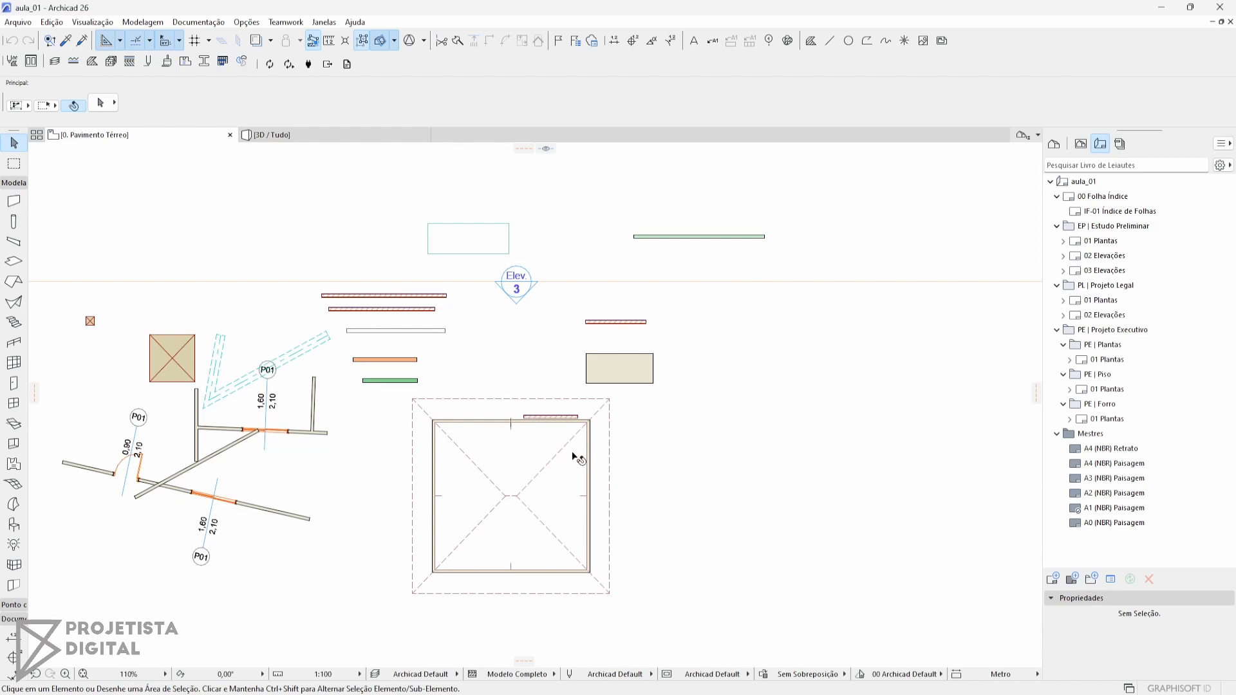
Activate the Wall tool (Parede) and review its default settings without changing them
{"action": "left_click", "coordinate": [12, 204]}
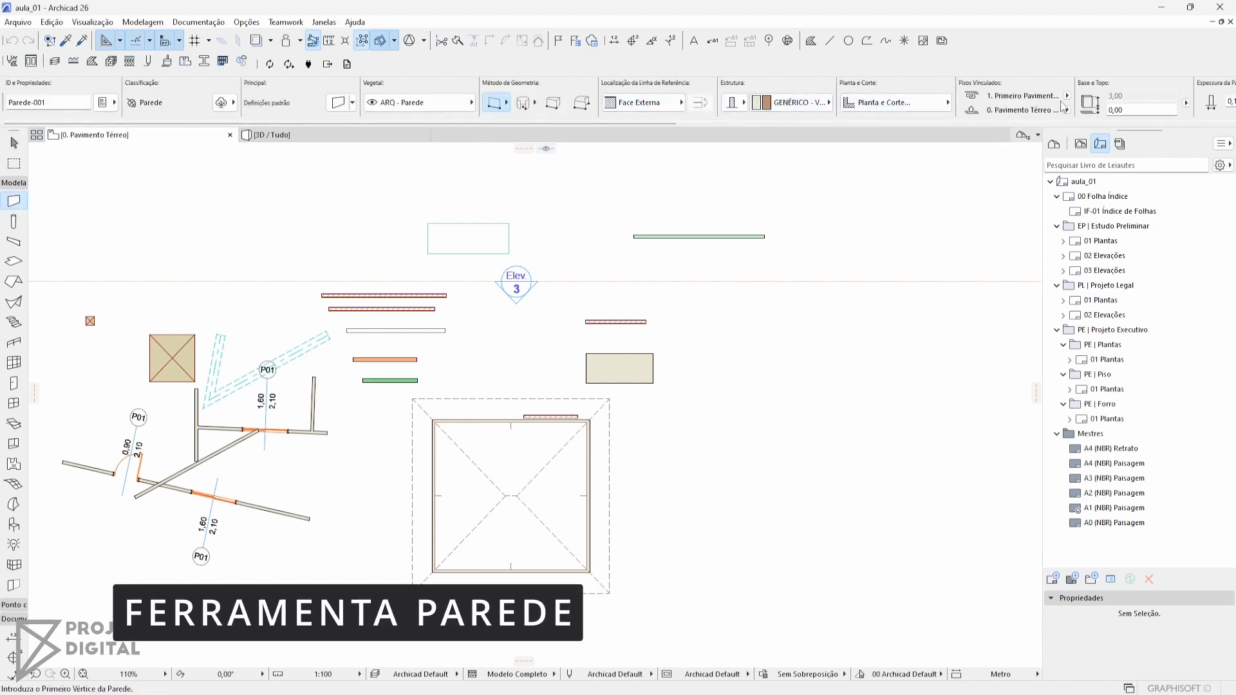
{"action": "scroll", "coordinate": [1063, 105], "scroll_direction": "down", "scroll_amount": 4}
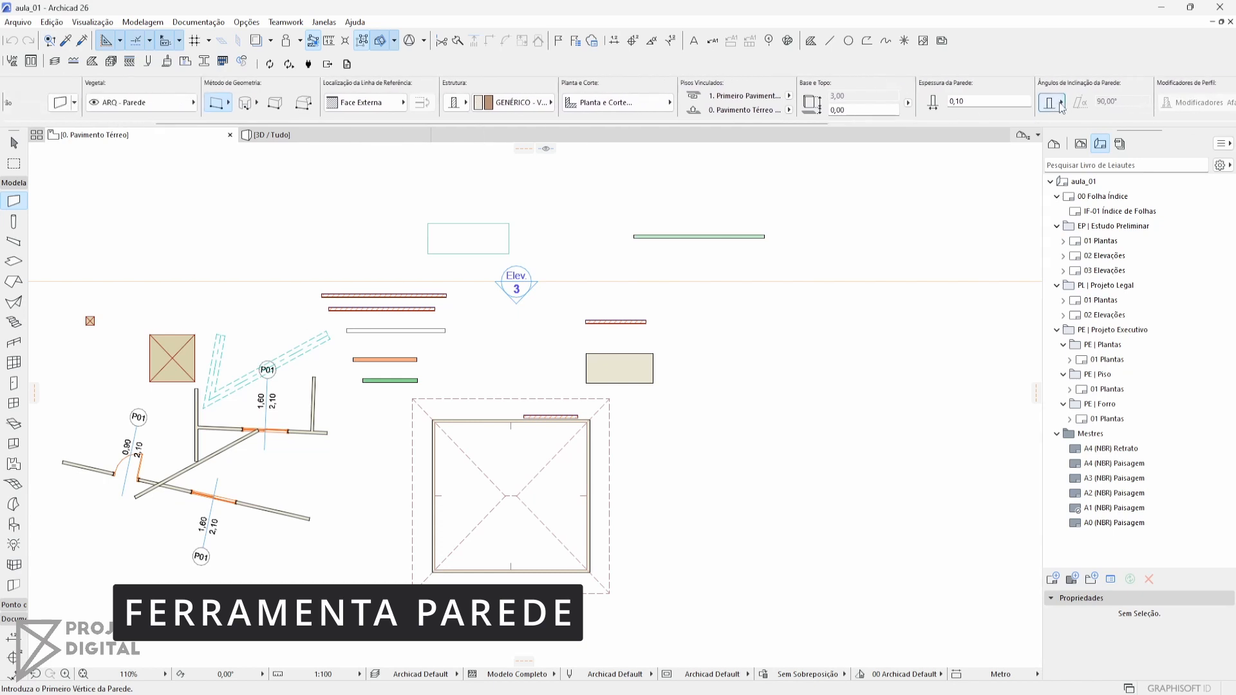
{"action": "scroll", "coordinate": [1061, 105], "scroll_direction": "up", "scroll_amount": 4}
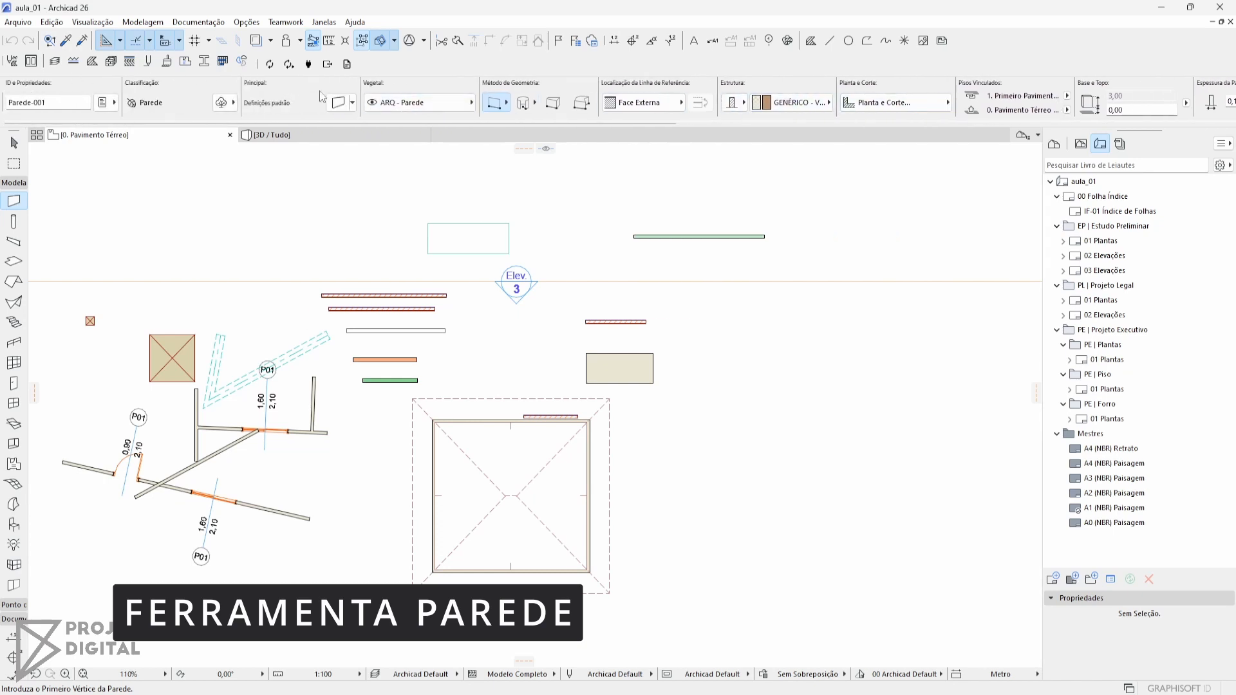
{"action": "left_click", "coordinate": [337, 102]}
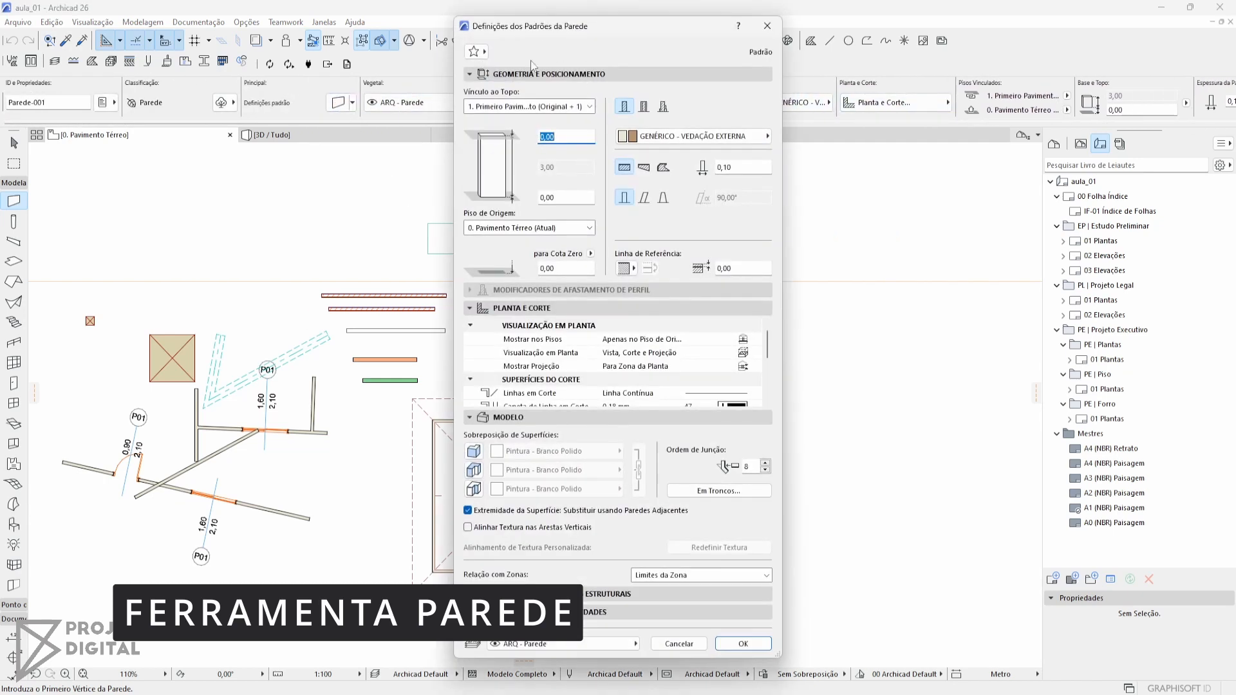
{"action": "left_click", "coordinate": [679, 644]}
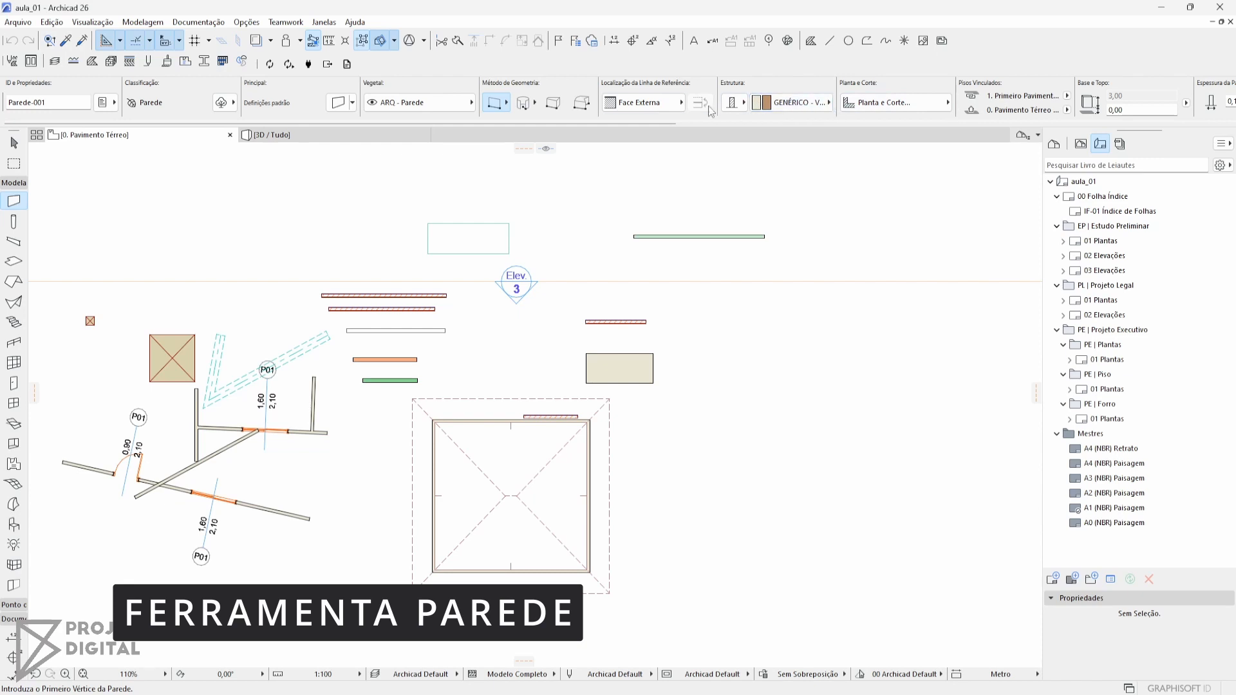
Look over the options of the Roof, Shell and Stair tools and return to the Wall tool
{"action": "left_click", "coordinate": [18, 285]}
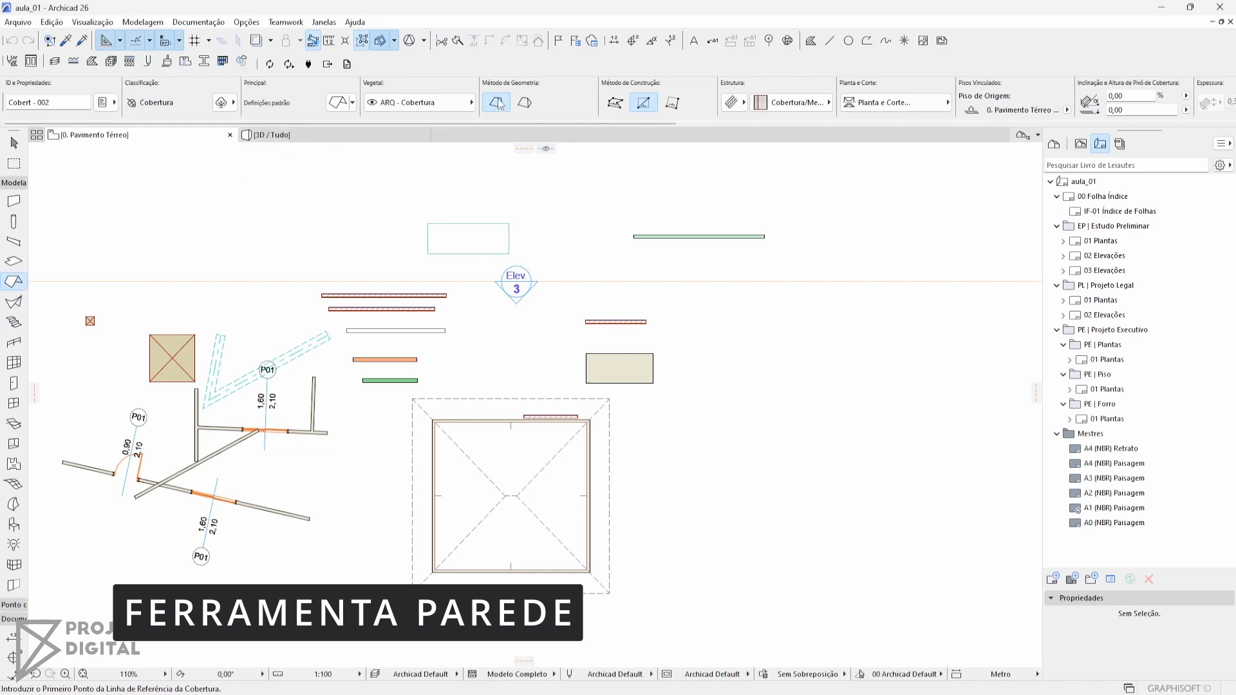
{"action": "left_click", "coordinate": [14, 302]}
{"action": "left_click", "coordinate": [14, 322]}
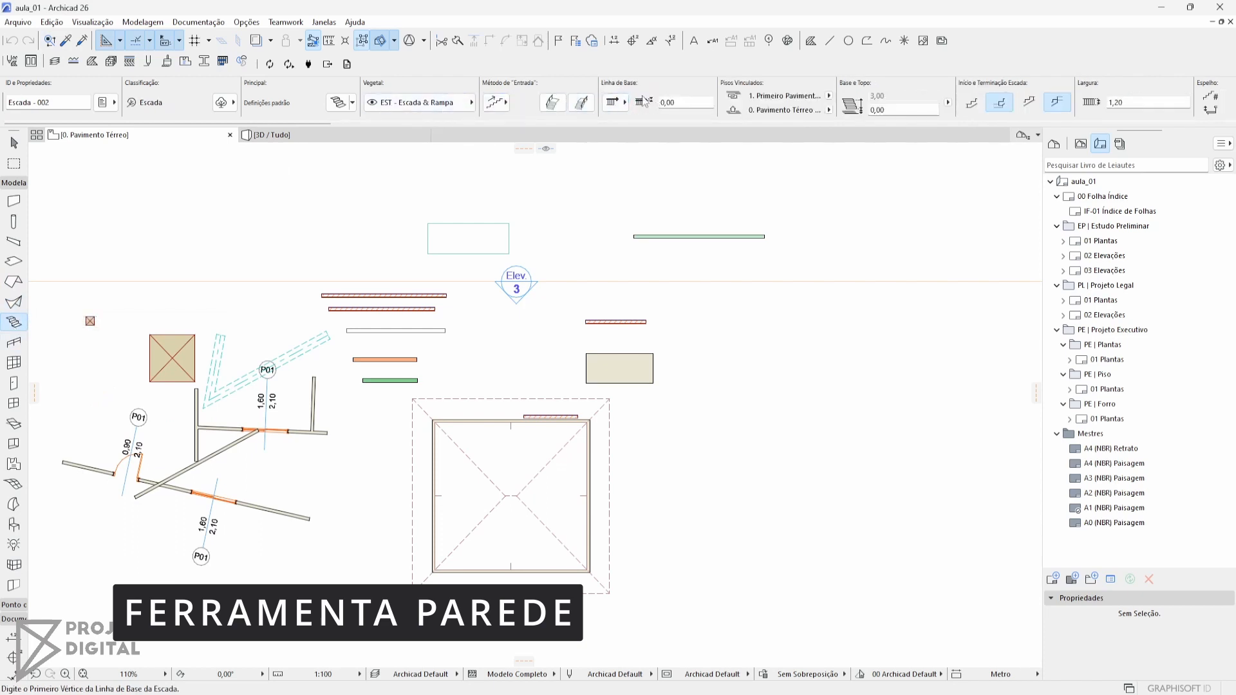
{"action": "left_click", "coordinate": [14, 202]}
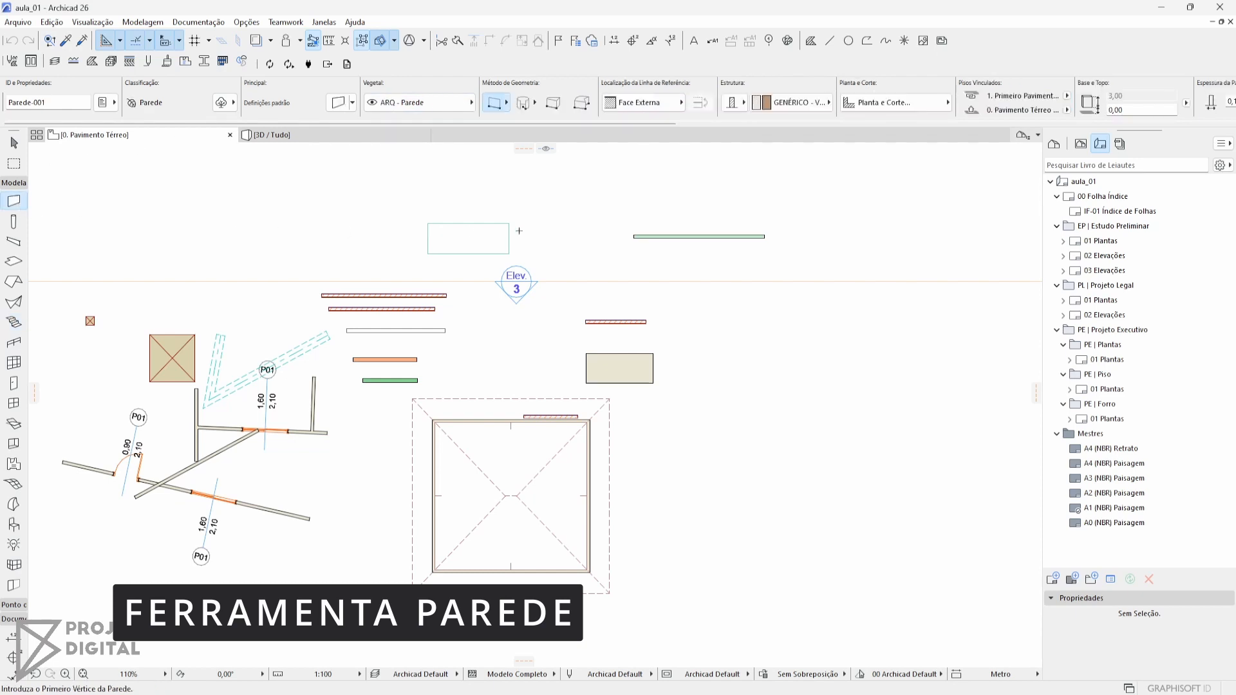
Examine the geometry methods available for drawing straight walls
{"action": "middle_click_drag", "start_coordinate": [548, 230], "coordinate": [513, 230]}
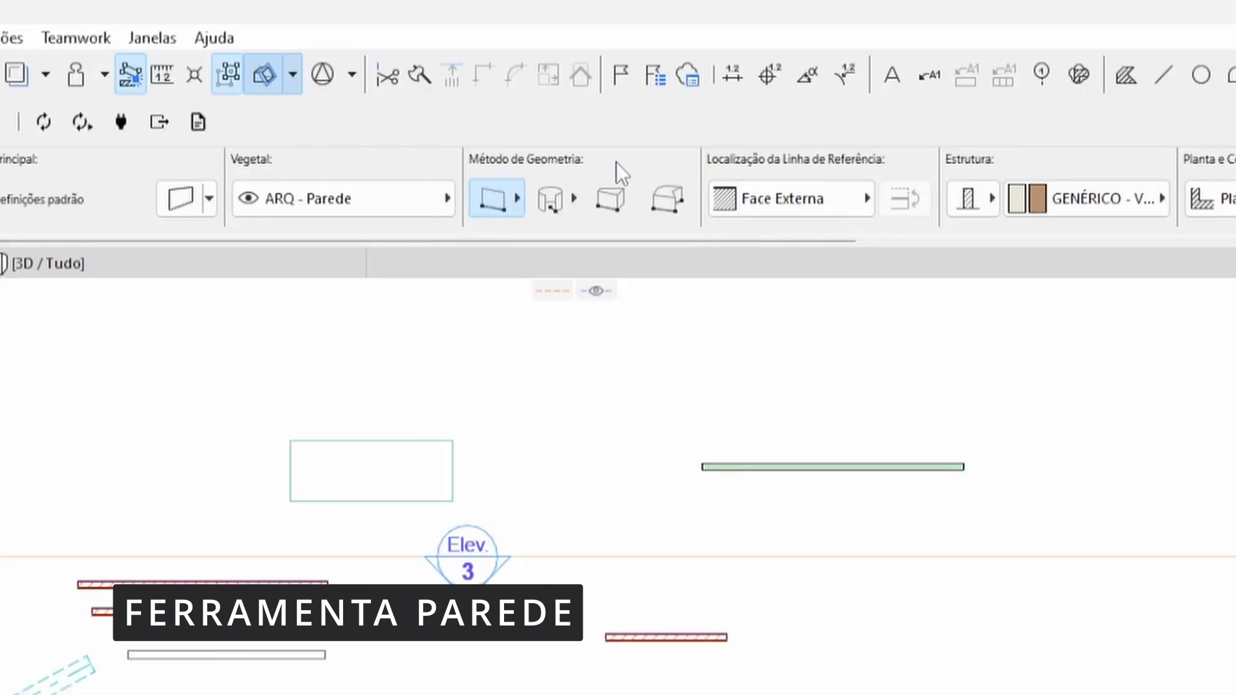
{"action": "left_click", "coordinate": [518, 197]}
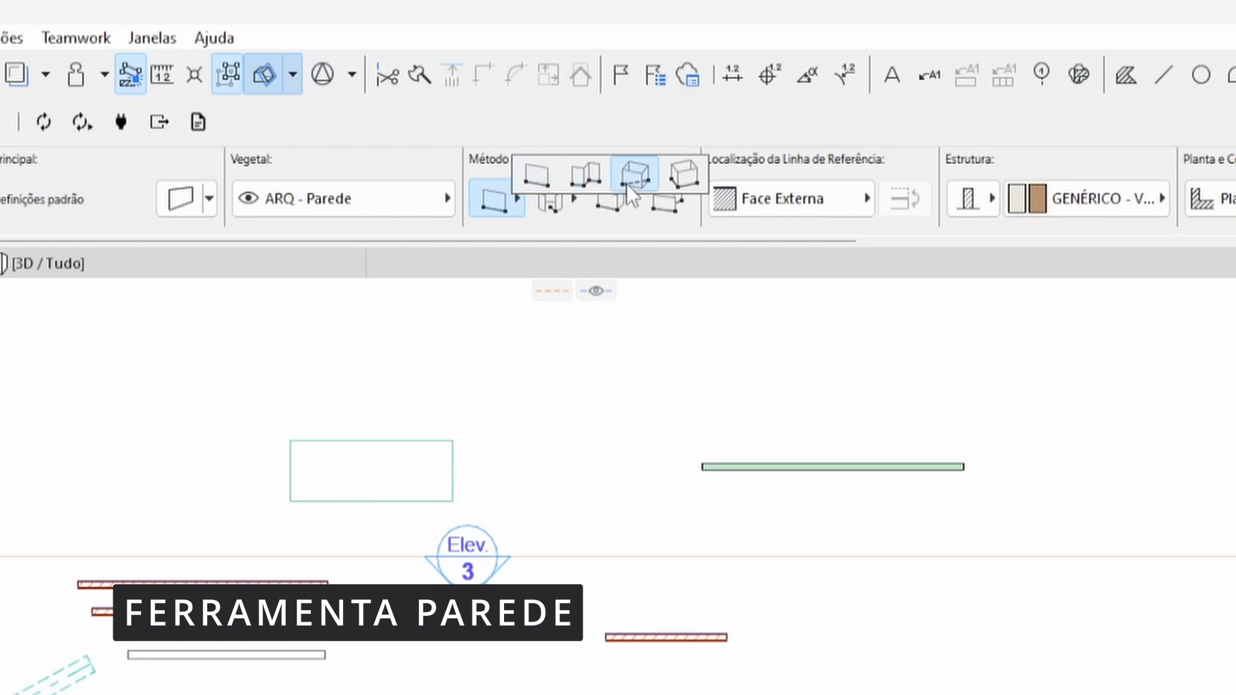
{"action": "left_click", "coordinate": [678, 183]}
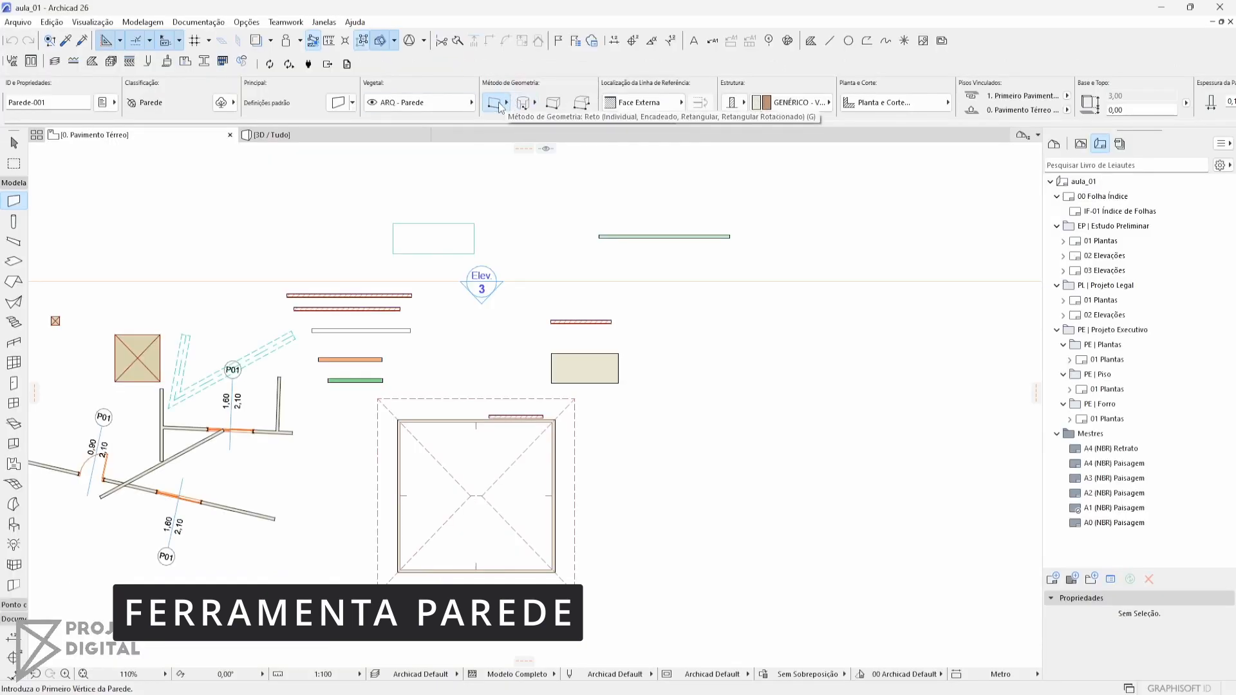
Draw a single straight wall 5 m long at a 45° angle in the empty area beside the green wall
{"action": "left_click", "coordinate": [735, 263]}
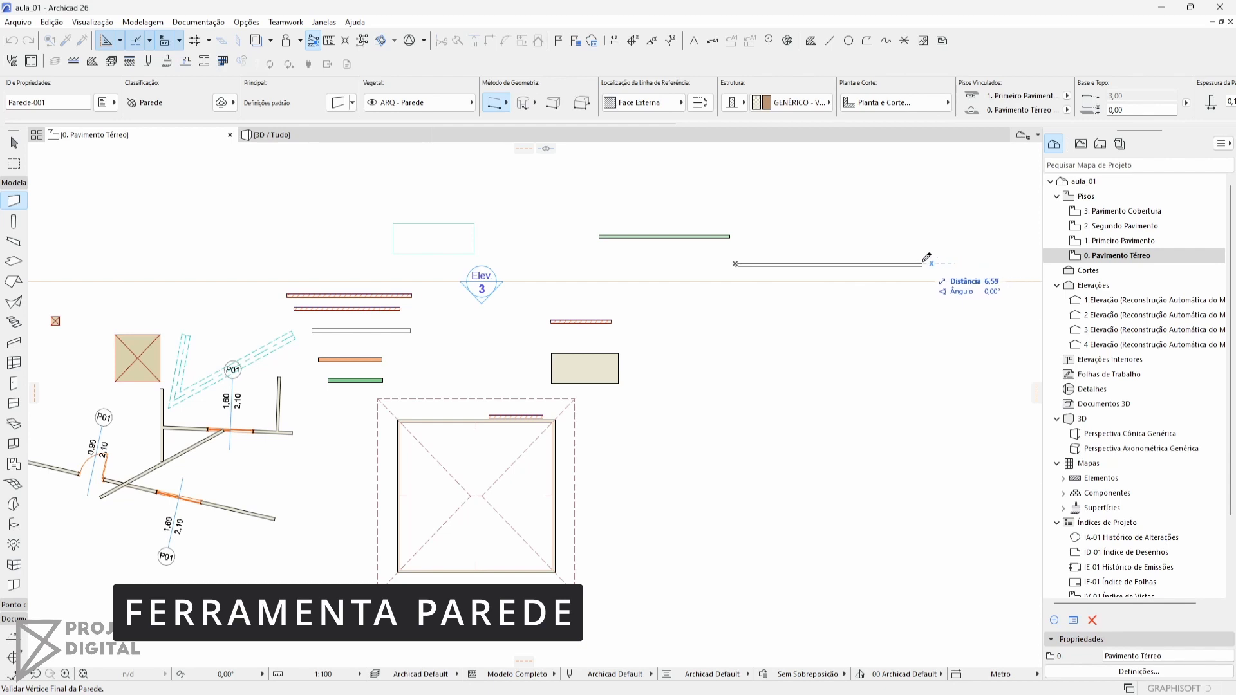
{"action": "key", "text": "Tab"}
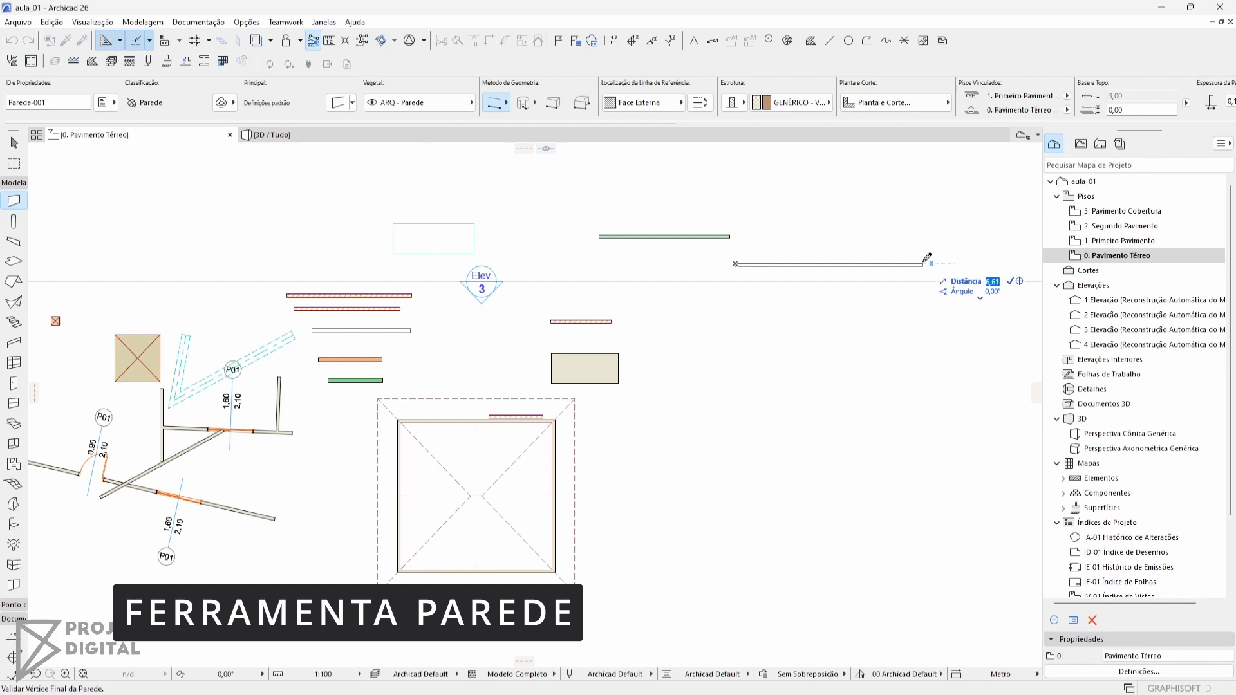
{"action": "type", "text": "5"}
{"action": "key", "text": "Tab"}
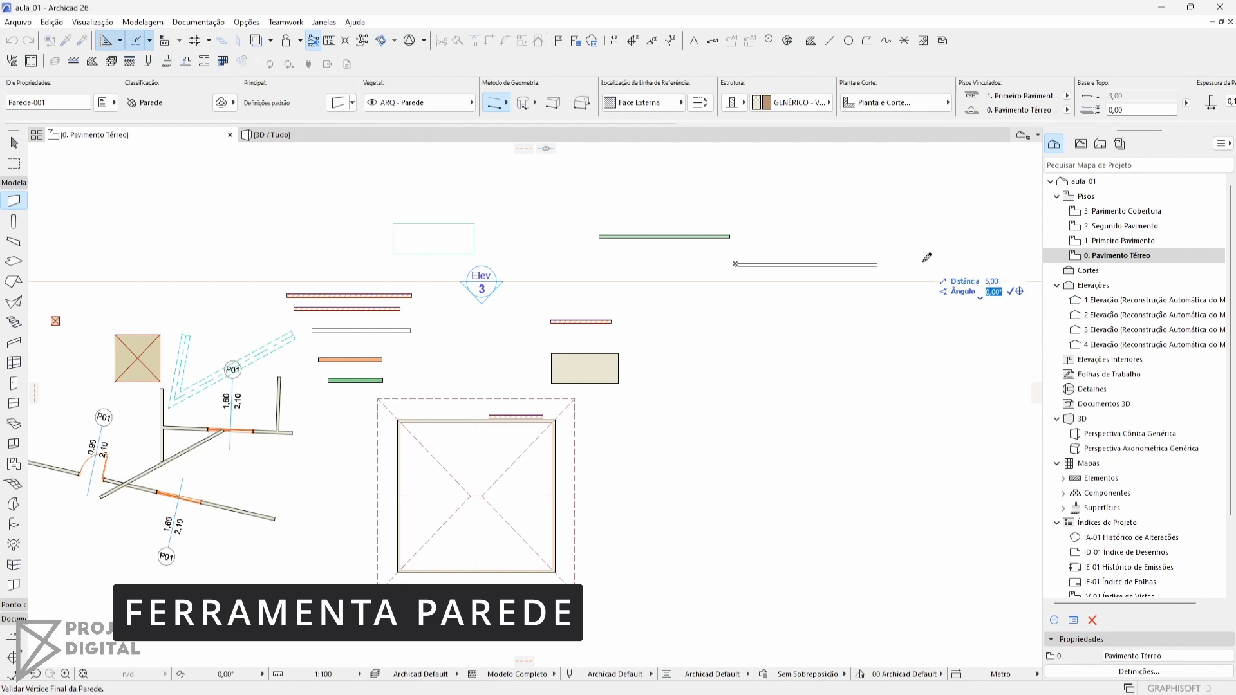
{"action": "type", "text": "45"}
{"action": "key", "text": "Return"}
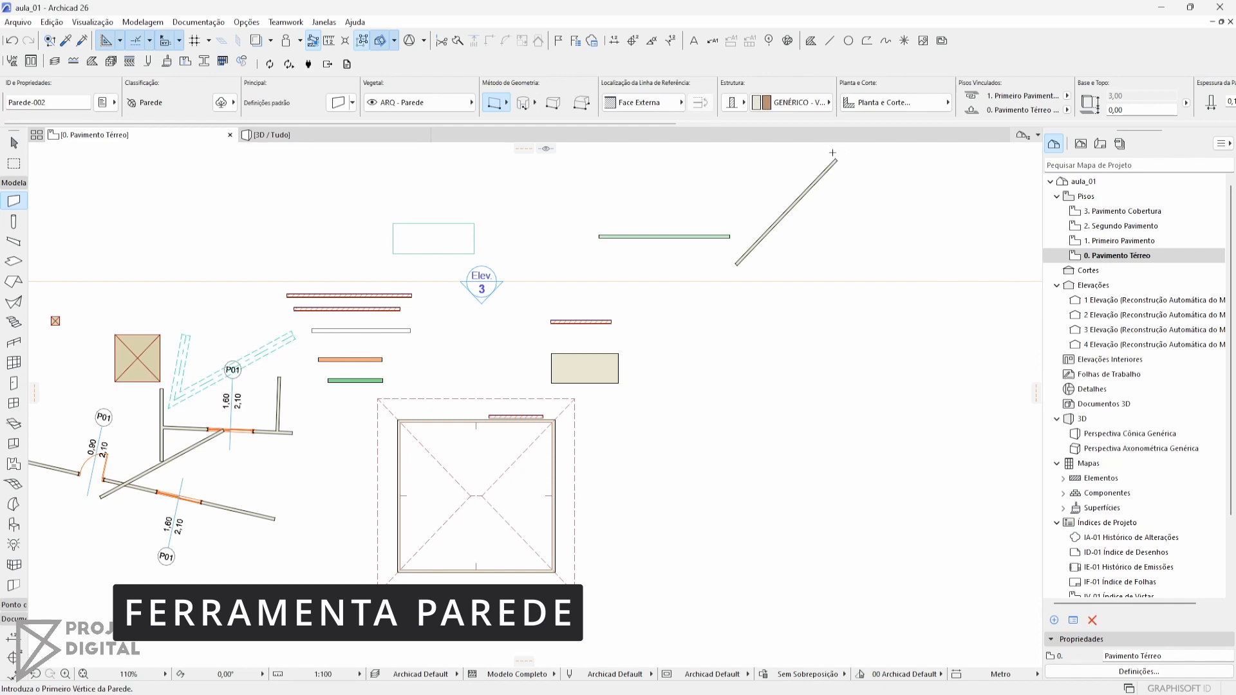
Draw a second 5 m wall from the lower end of the diagonal wall, sloping downward at about 45°
{"action": "middle_click_drag", "start_coordinate": [831, 163], "coordinate": [798, 217]}
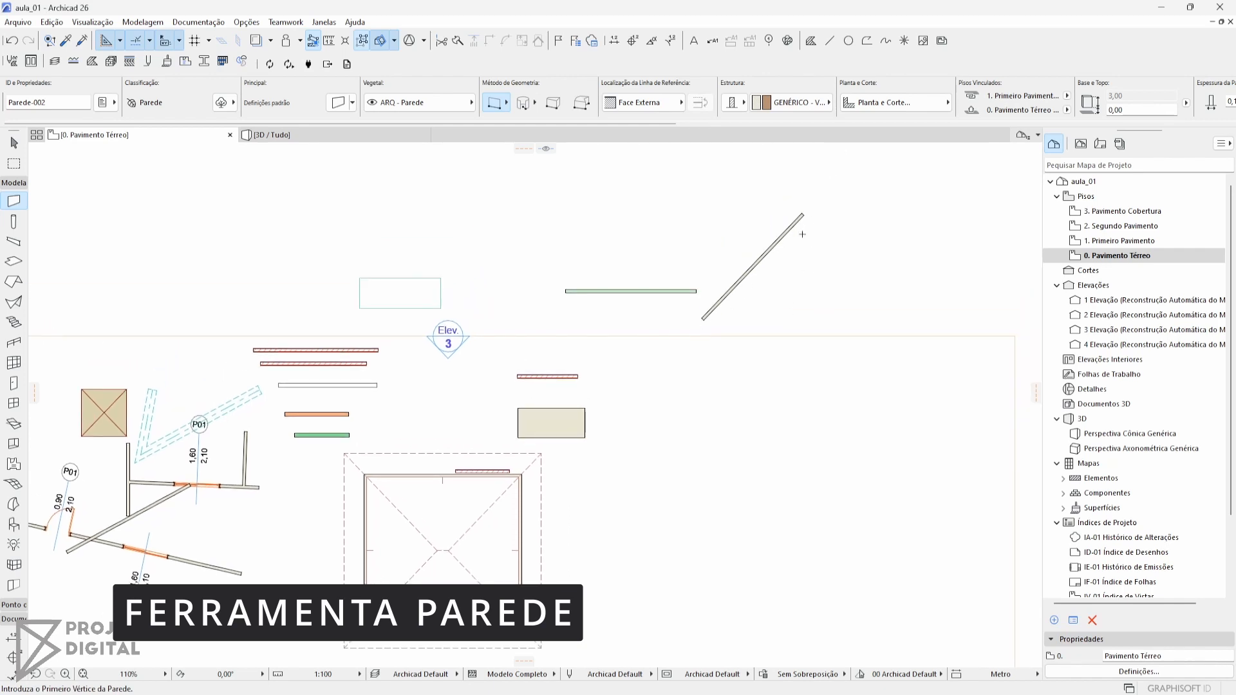
{"action": "left_click", "coordinate": [702, 317]}
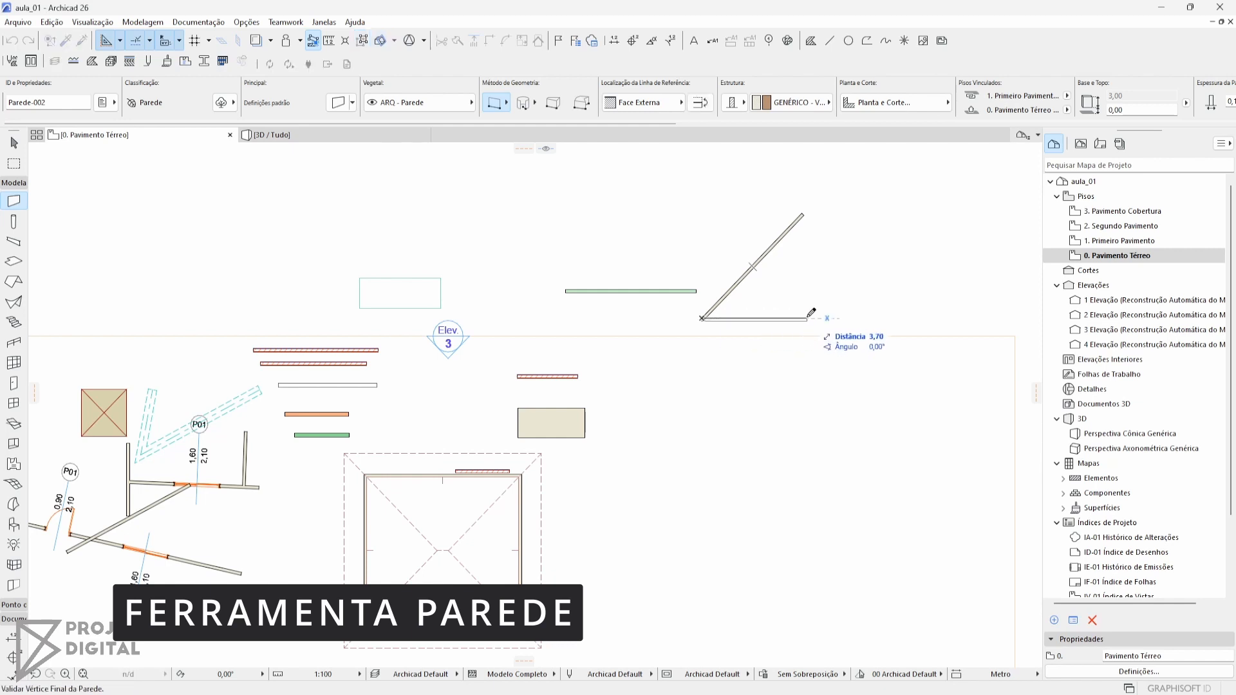
{"action": "type", "text": "5"}
{"action": "key", "text": "Tab"}
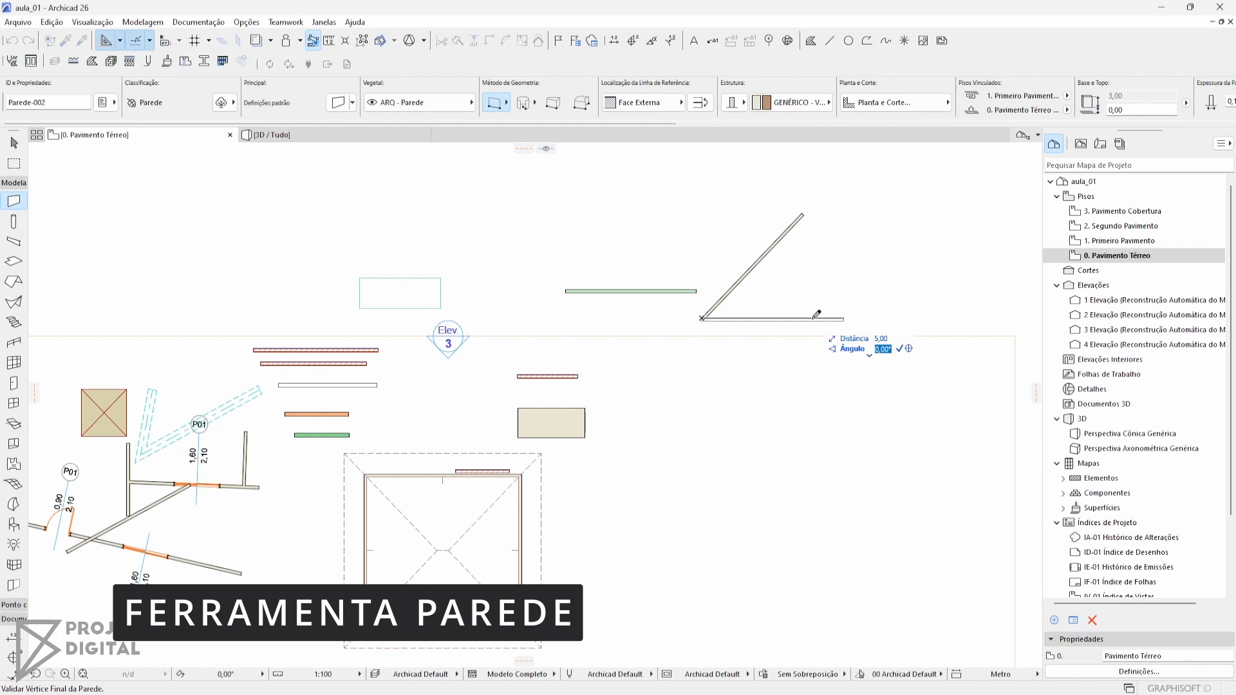
{"action": "key", "text": "BackSpace"}
{"action": "key", "text": "Return"}
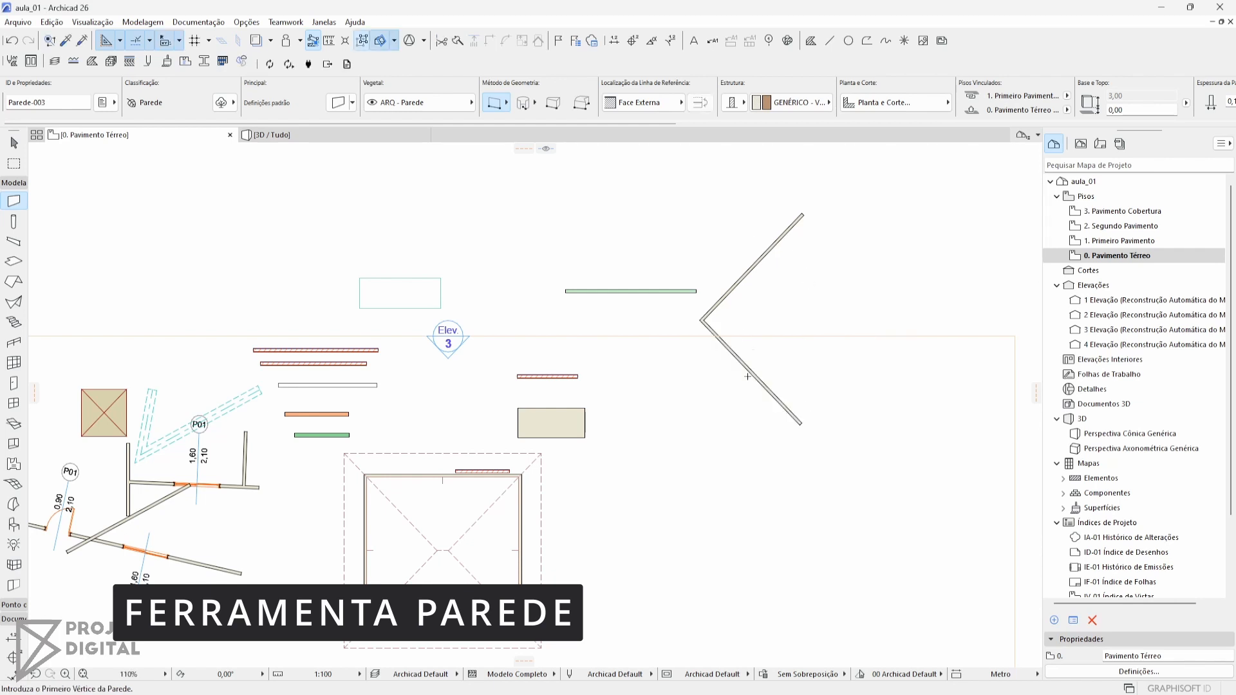
Set the wall geometry method to chained and draw connected straight wall segments beside the two diagonal walls
{"action": "mouse_move", "coordinate": [508, 105]}
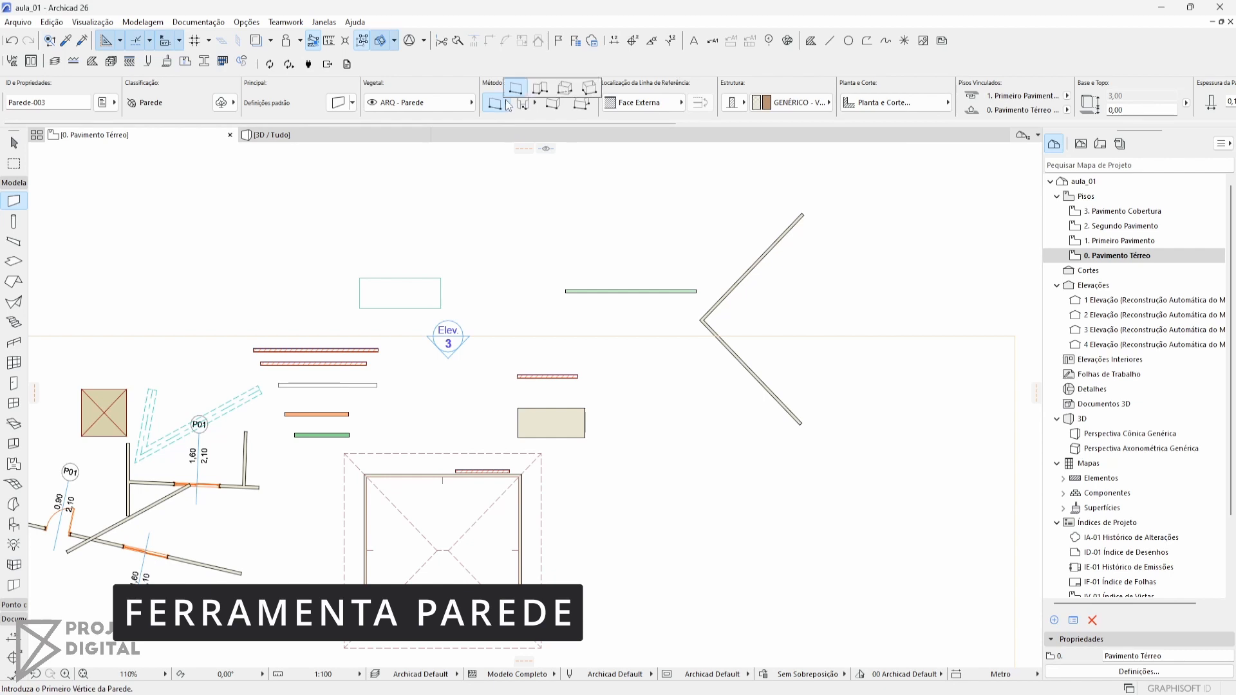
{"action": "left_click", "coordinate": [539, 89]}
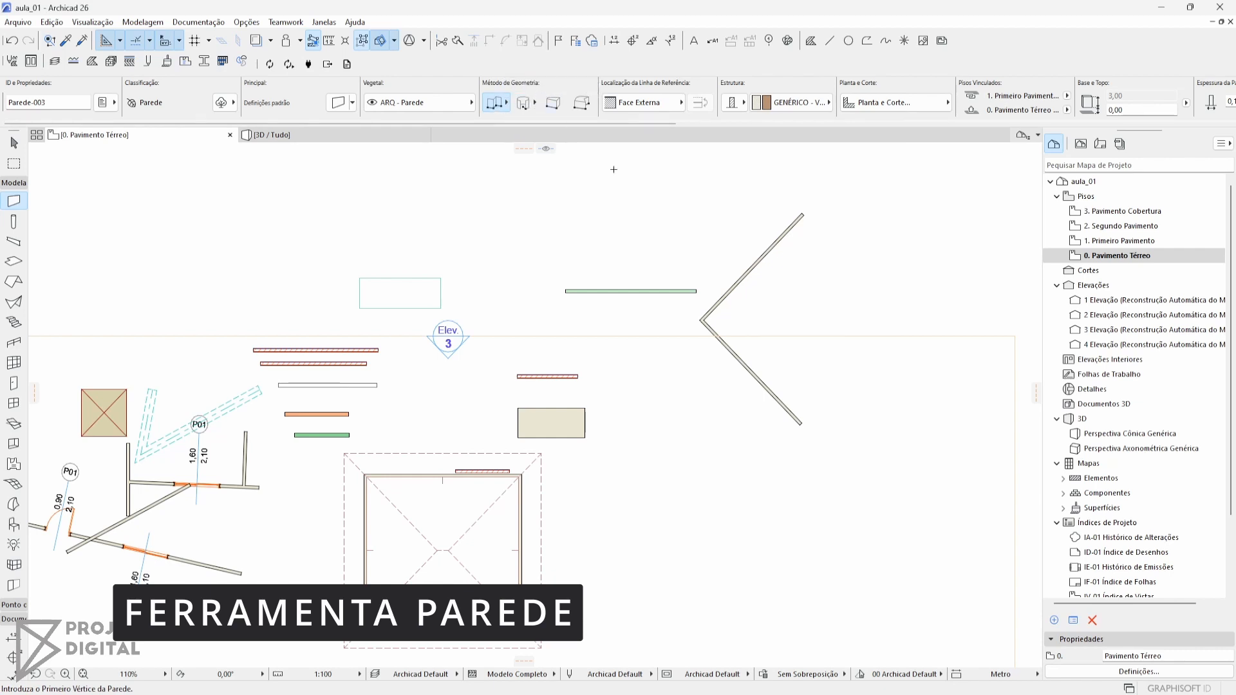
{"action": "left_click", "coordinate": [812, 260]}
{"action": "left_click", "coordinate": [909, 242]}
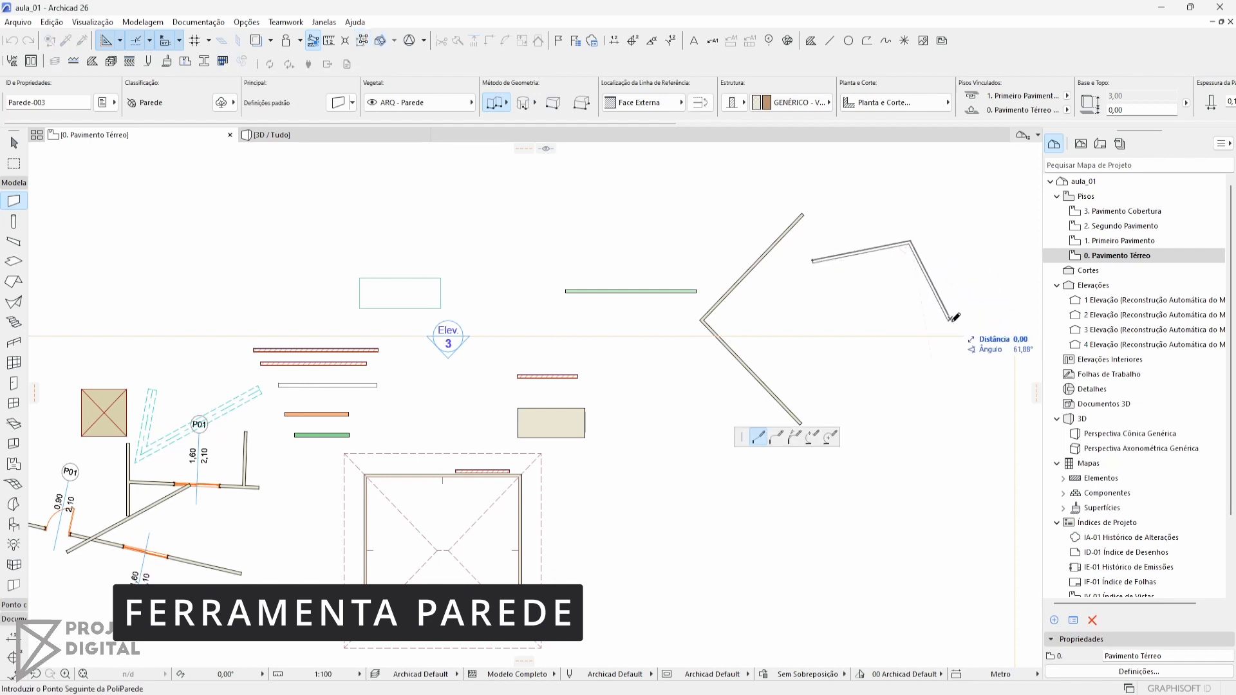
{"action": "left_click", "coordinate": [950, 319]}
{"action": "left_click", "coordinate": [962, 429]}
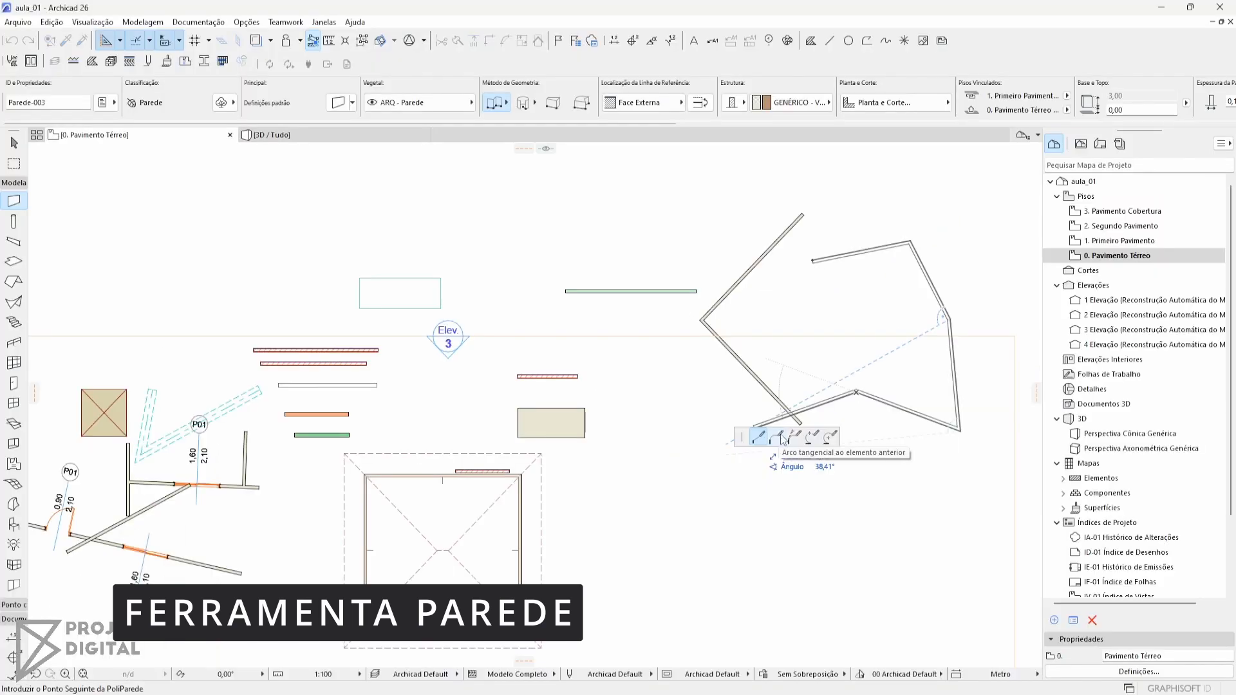
Try the arc tangential to the previous element and the following two arc methods for the chained wall's next segment
{"action": "left_click", "coordinate": [777, 437]}
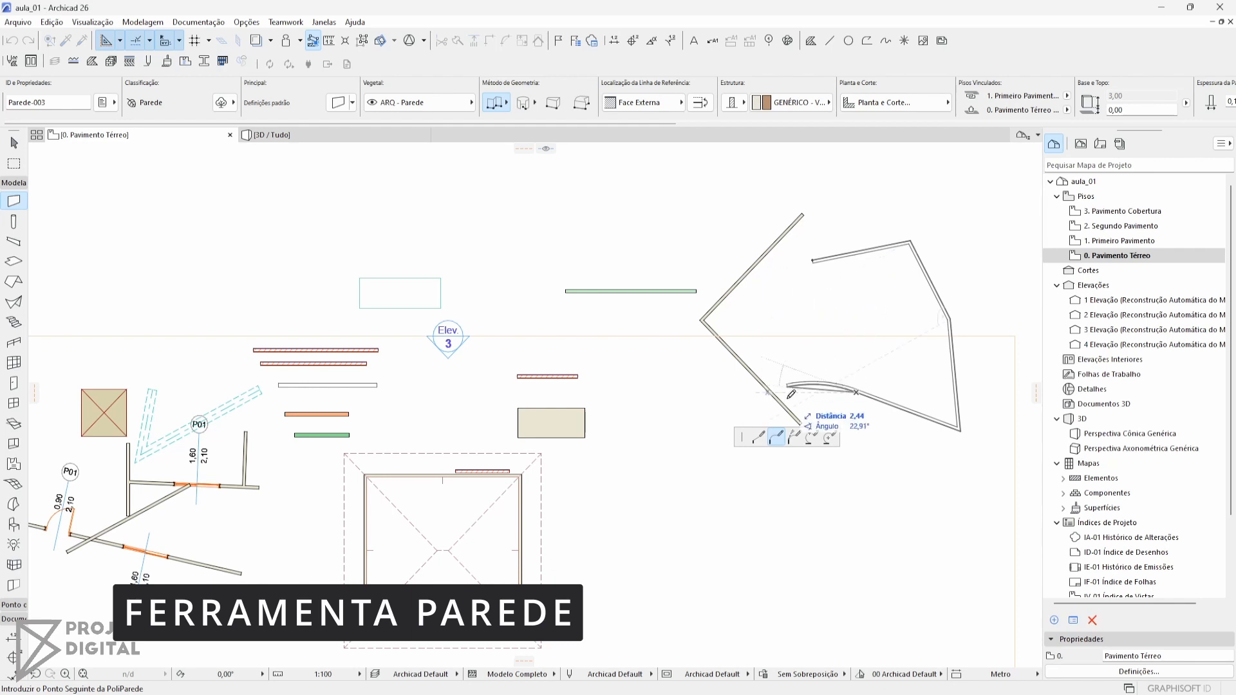
{"action": "left_click", "coordinate": [794, 437]}
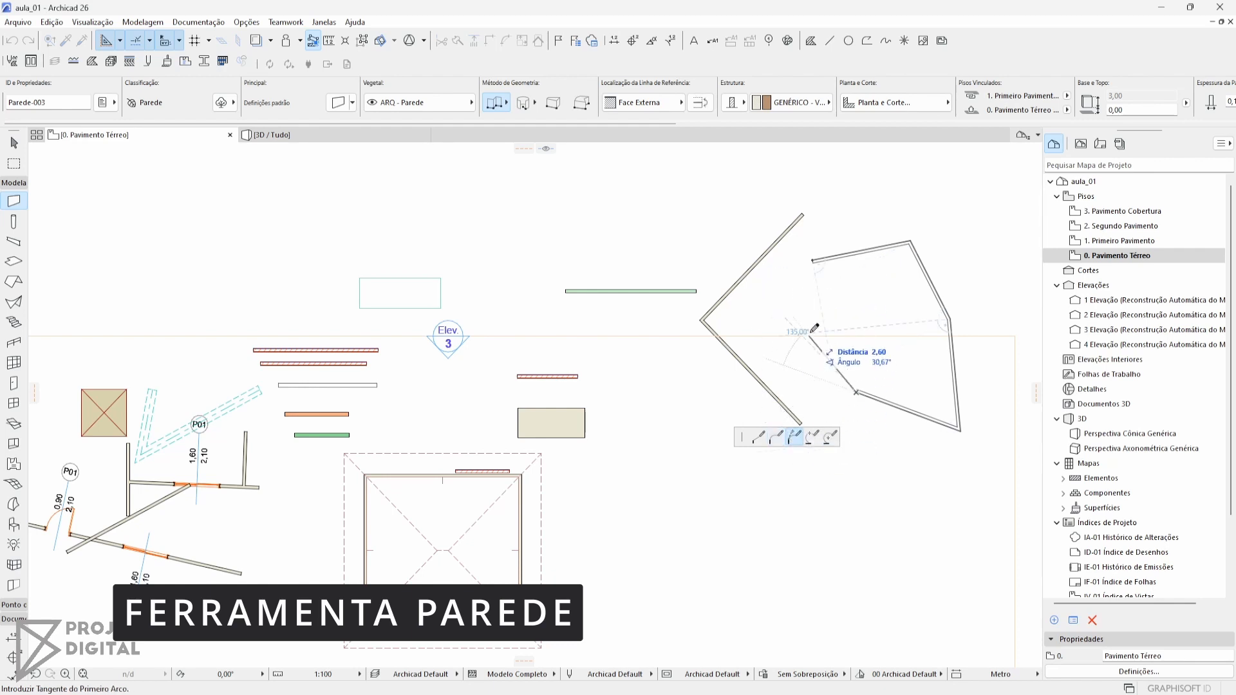
{"action": "left_click", "coordinate": [811, 263]}
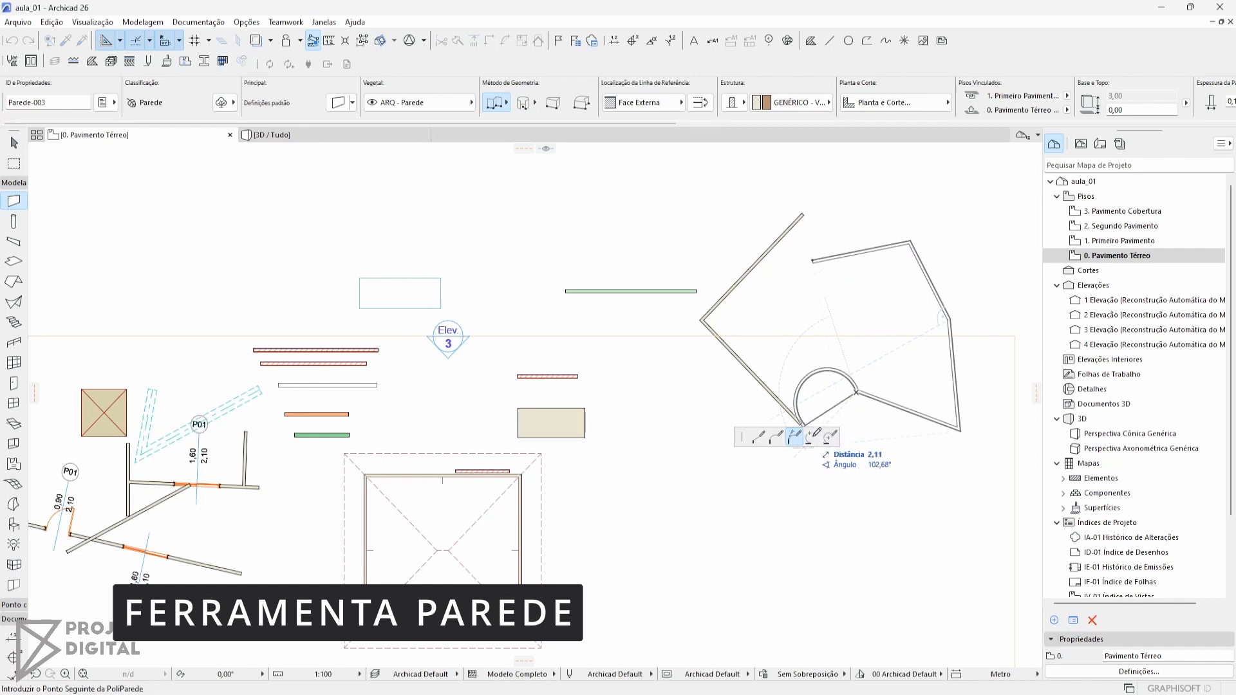
{"action": "left_click", "coordinate": [809, 437]}
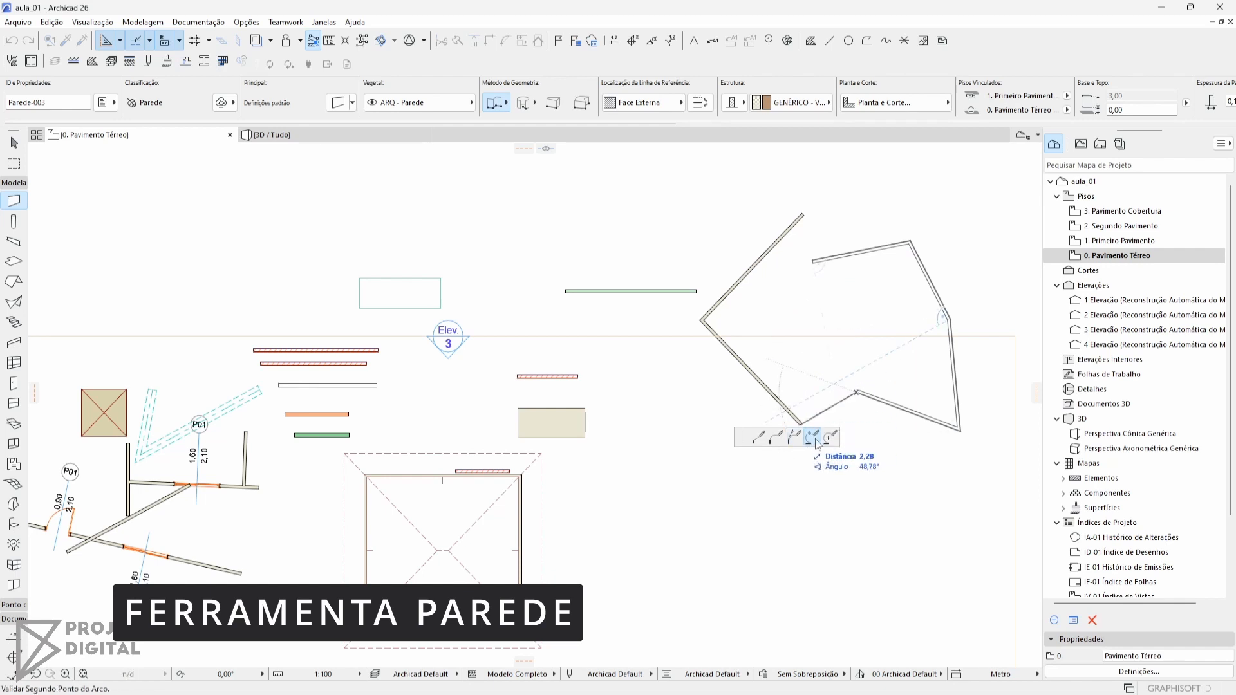
{"action": "left_click", "coordinate": [793, 347]}
{"action": "left_click", "coordinate": [788, 298]}
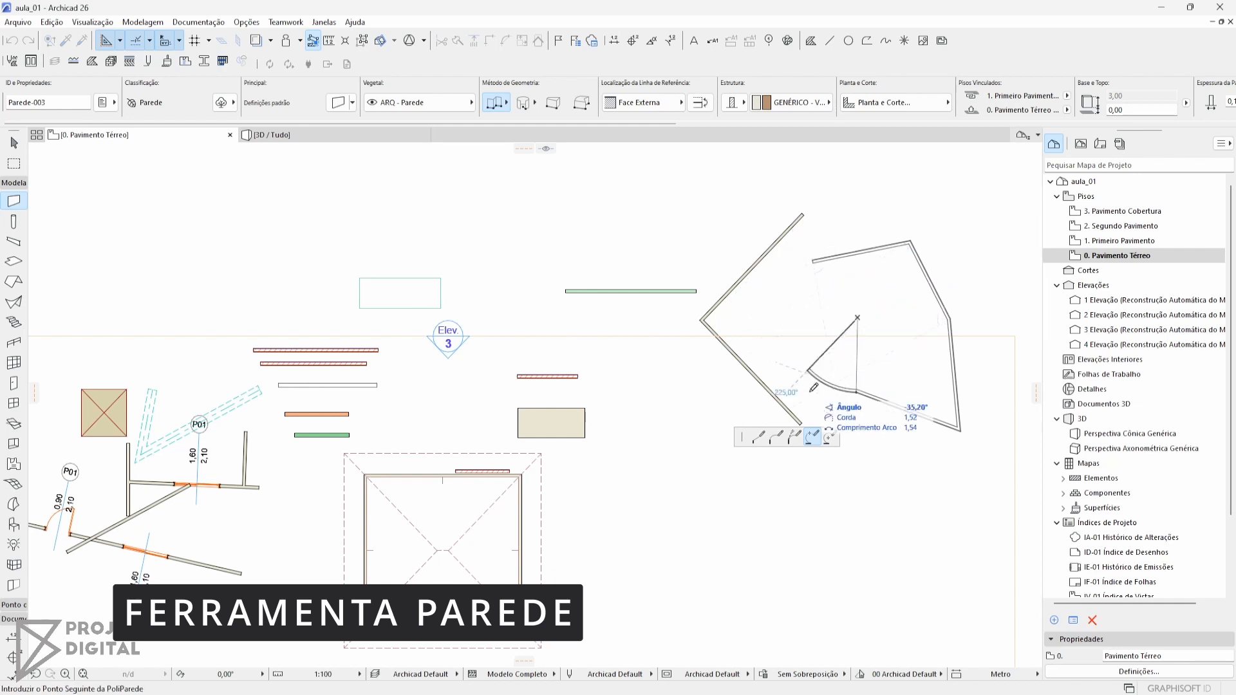
Finish the chained wall with a curved segment defined by its centre point, ending inside the outline
{"action": "left_click", "coordinate": [830, 438]}
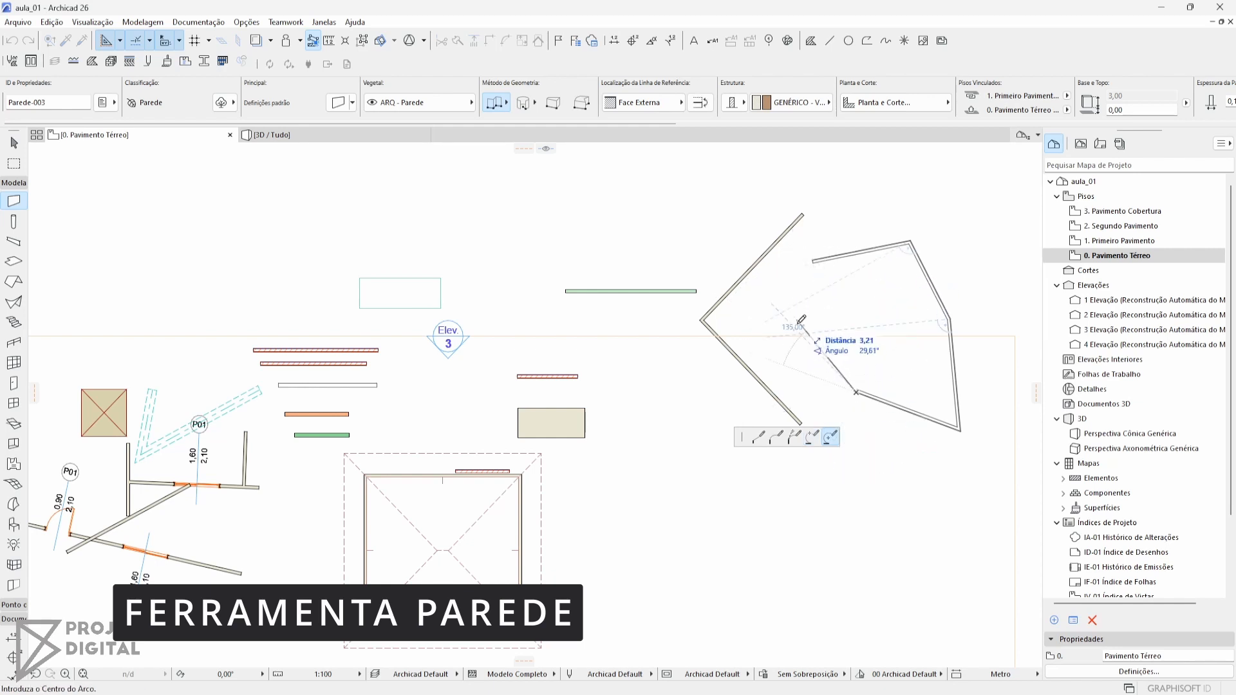
{"action": "left_click", "coordinate": [797, 328]}
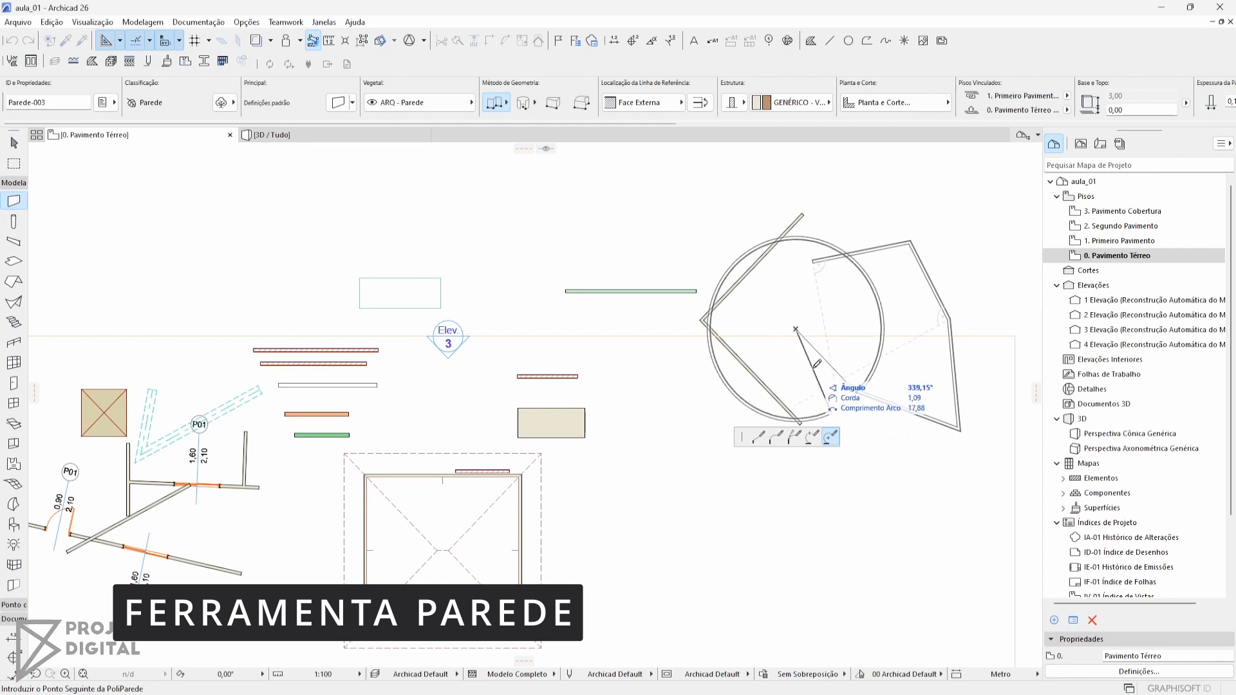
{"action": "left_click", "coordinate": [879, 348]}
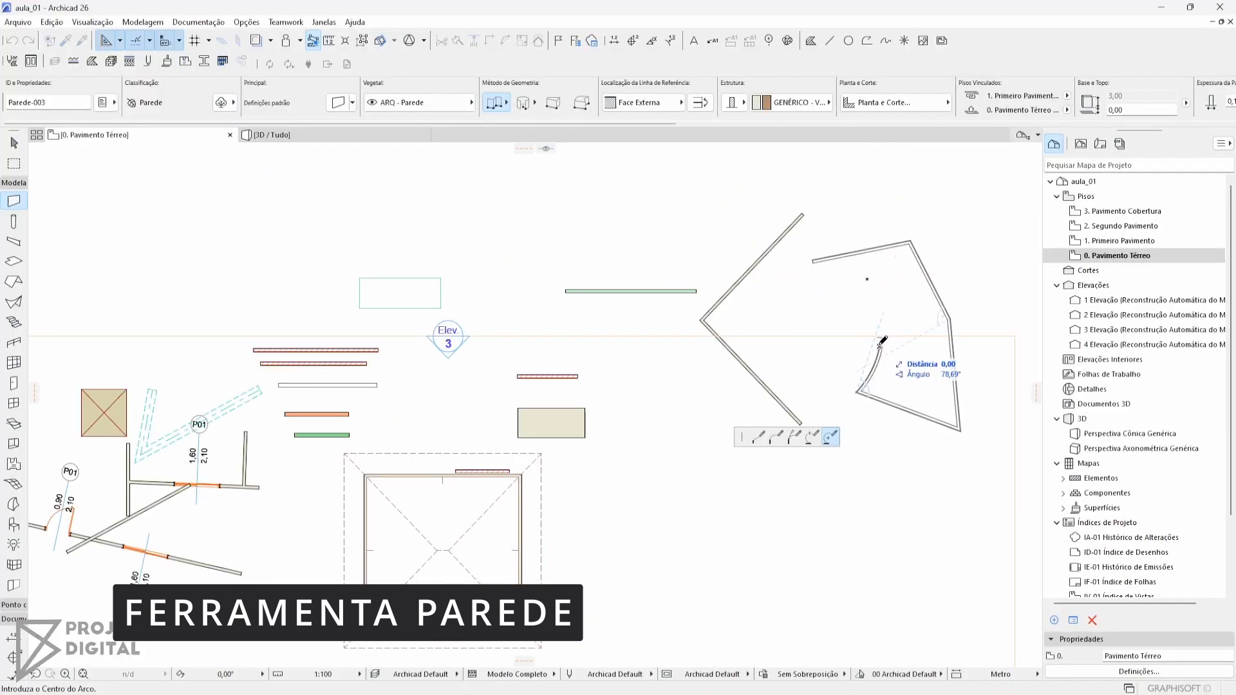
{"action": "left_click", "coordinate": [918, 311]}
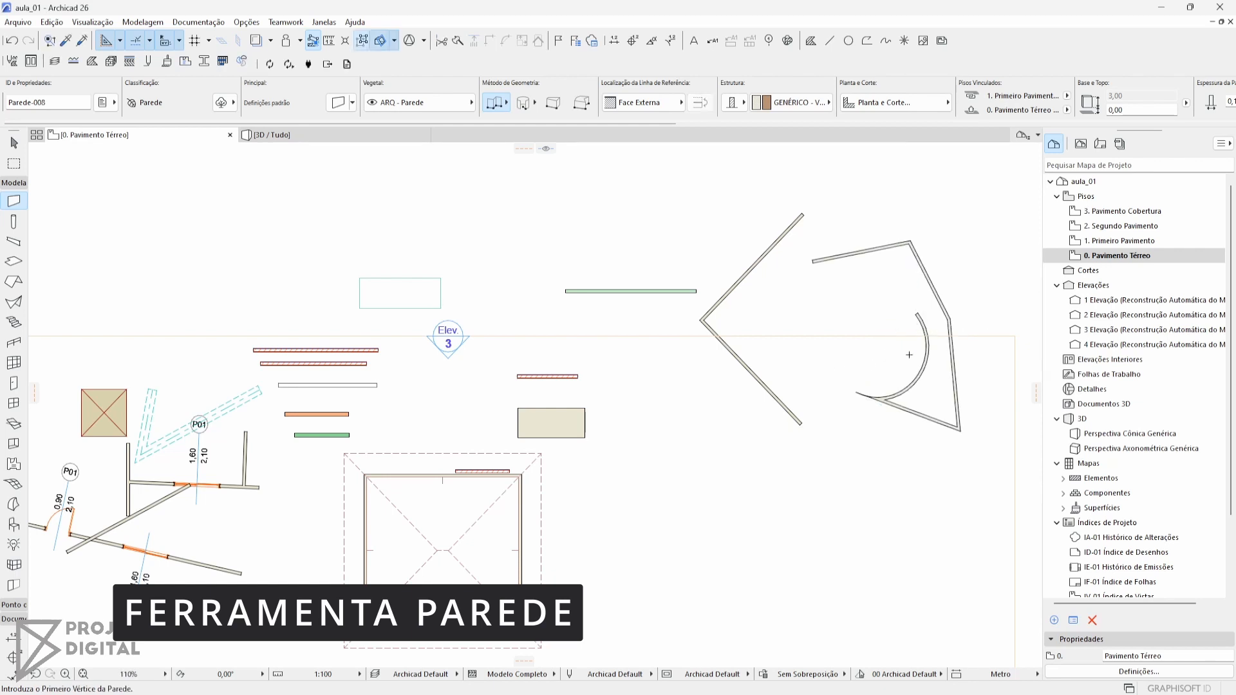
{"action": "middle_click_drag", "start_coordinate": [892, 335], "coordinate": [680, 386]}
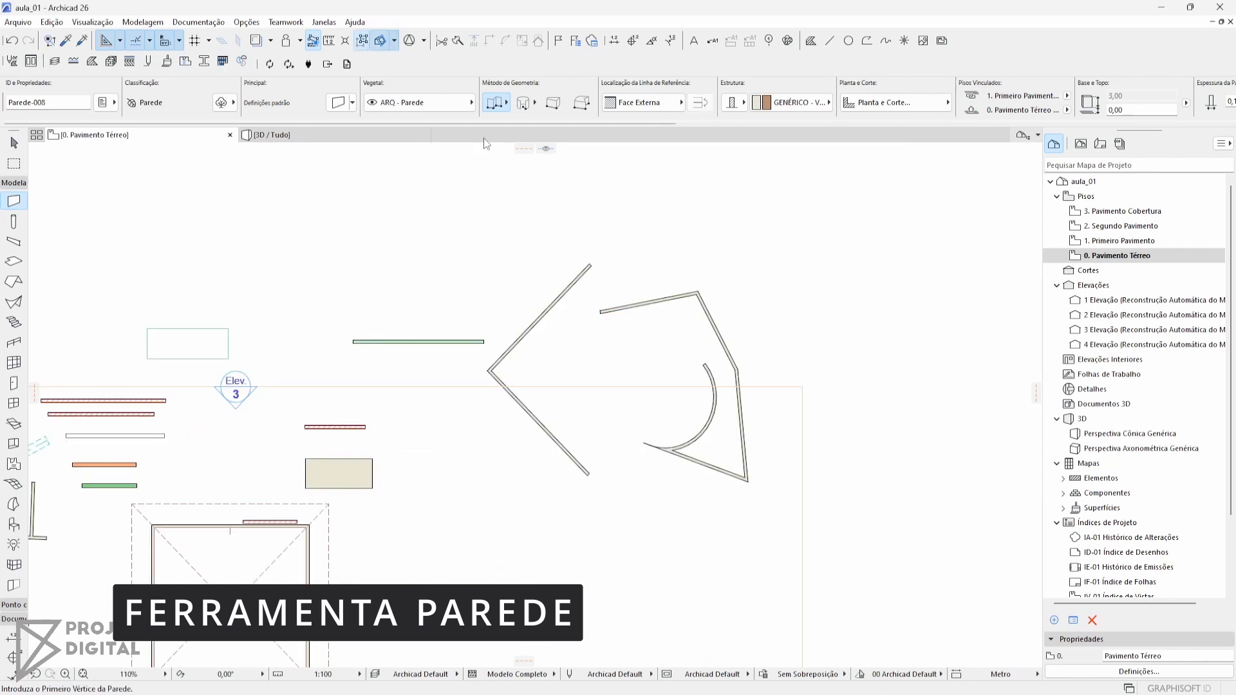
{"action": "left_click", "coordinate": [499, 105]}
{"action": "left_click", "coordinate": [659, 234]}
{"action": "left_click", "coordinate": [748, 186]}
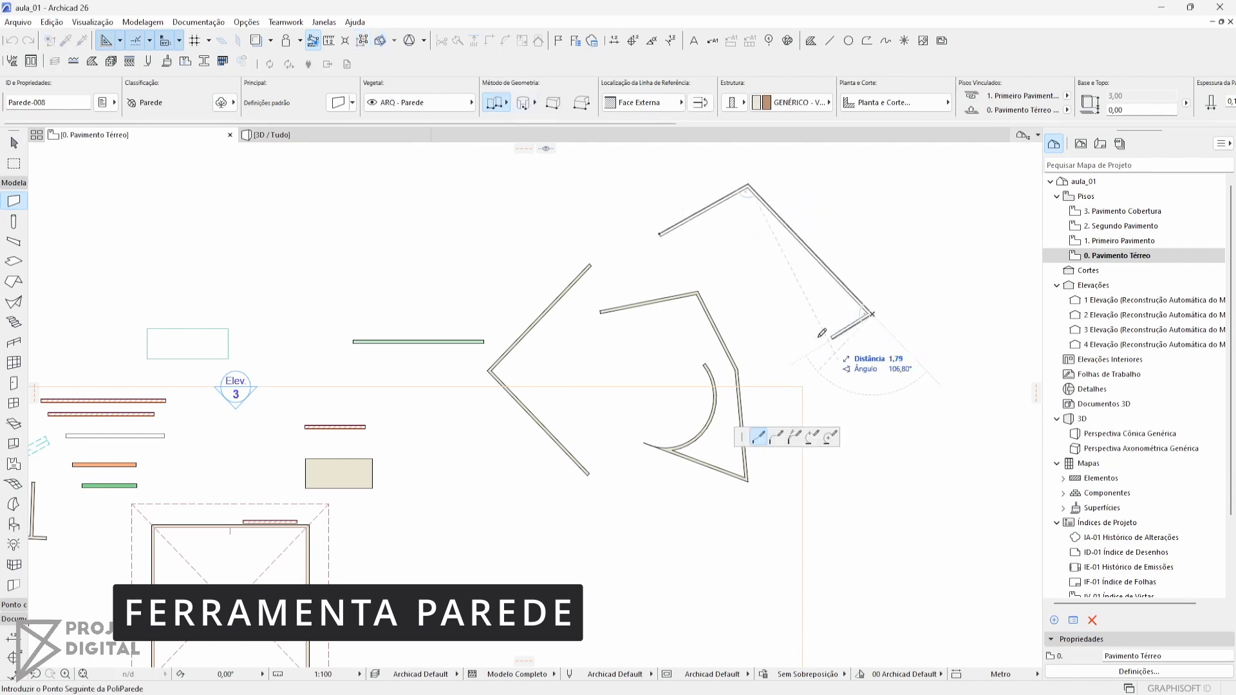
{"action": "left_click", "coordinate": [872, 314]}
{"action": "left_click", "coordinate": [721, 303]}
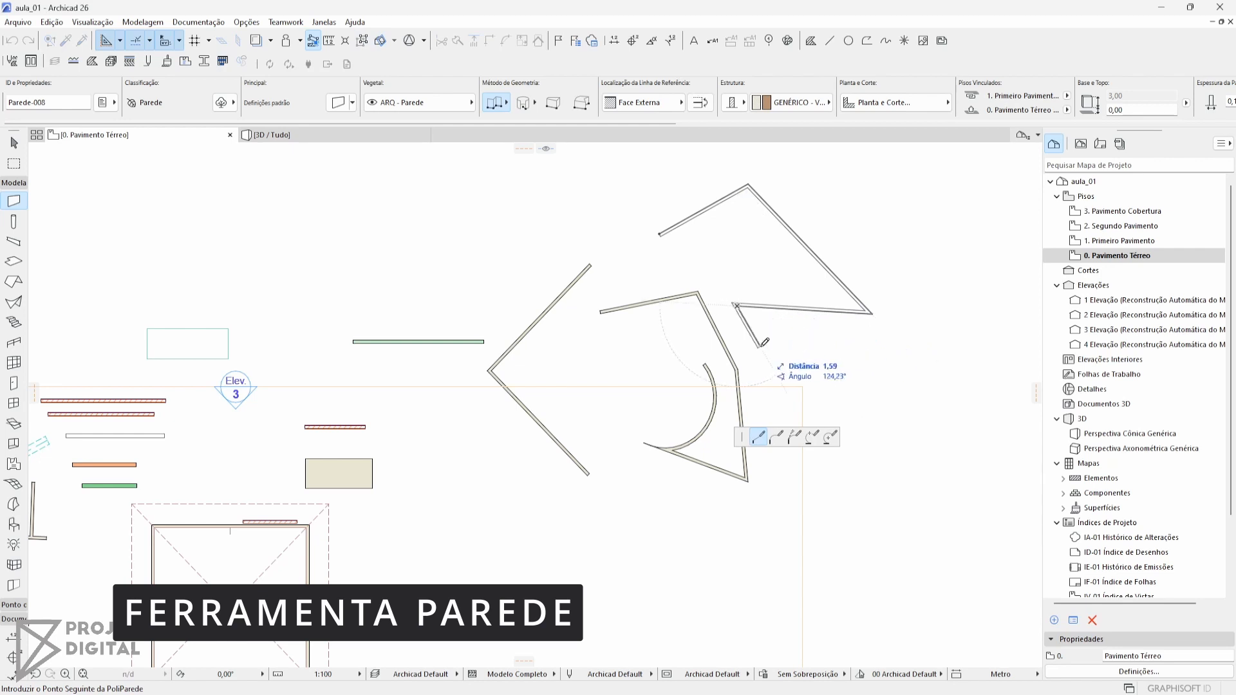
{"action": "key", "text": "Escape"}
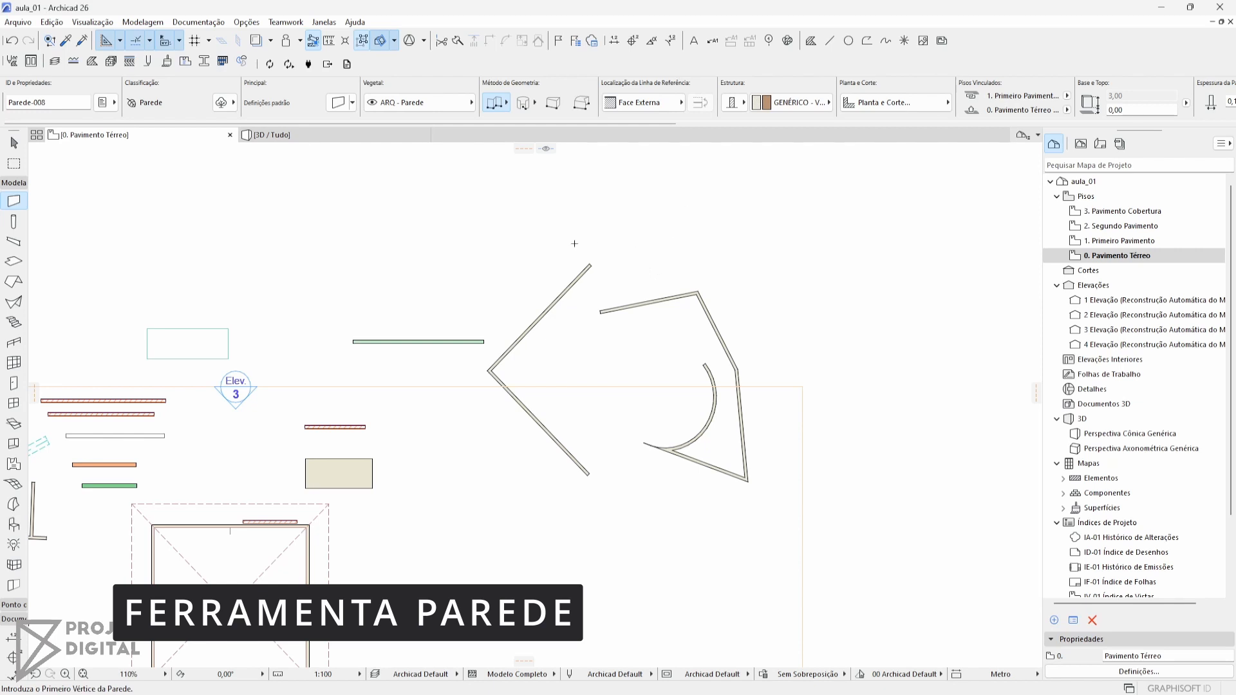
Draw a chain of connected straight wall segments above the earlier chained outline and remove the last placed segment
{"action": "left_click", "coordinate": [694, 248]}
{"action": "left_click", "coordinate": [749, 184]}
{"action": "left_click", "coordinate": [863, 239]}
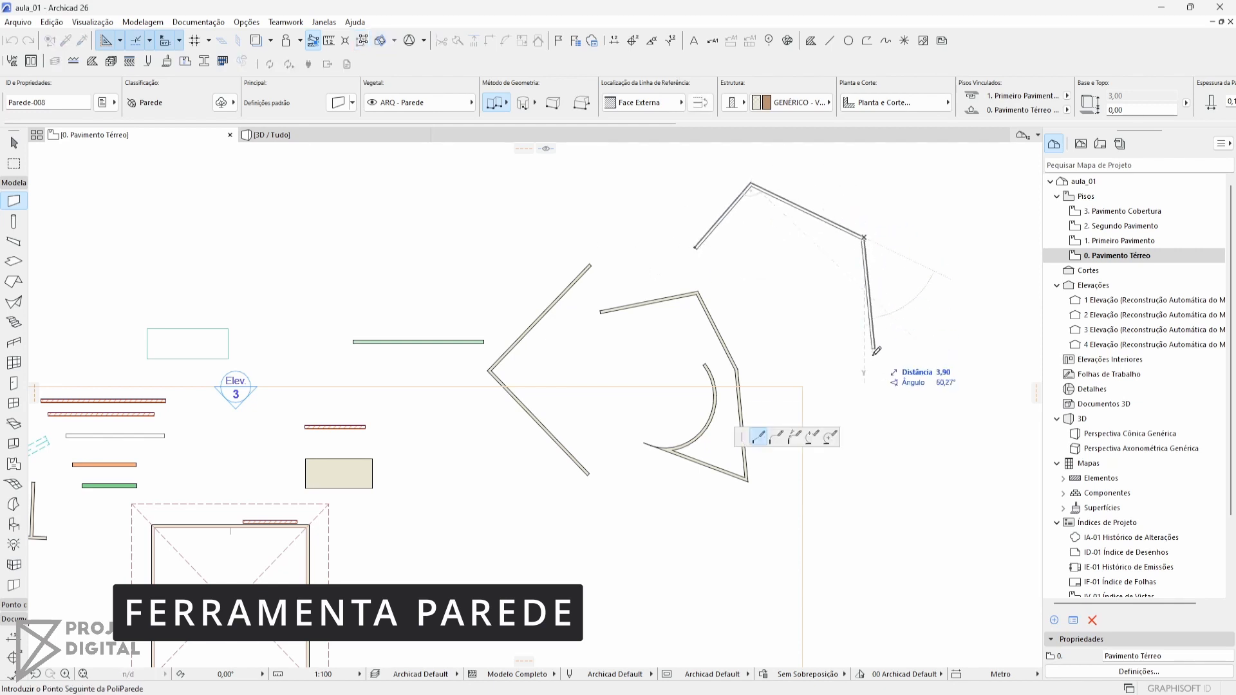
{"action": "scroll", "coordinate": [763, 203], "scroll_direction": "up", "scroll_amount": 2}
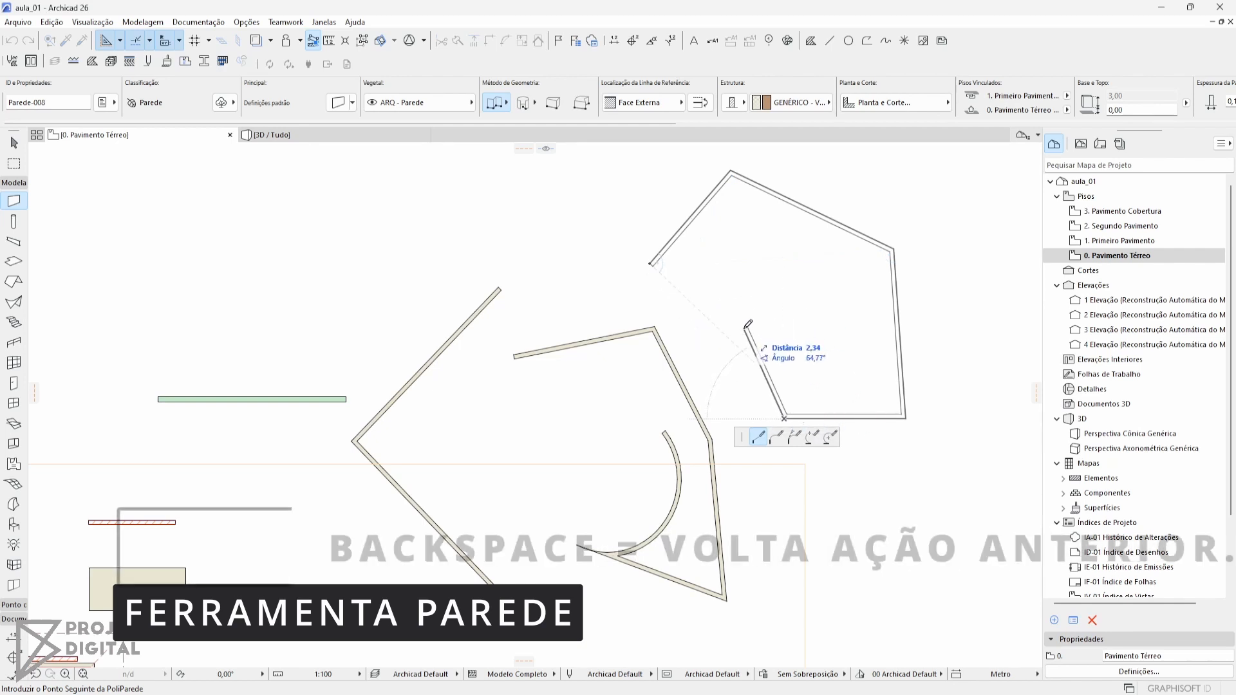
{"action": "key", "text": "BackSpace"}
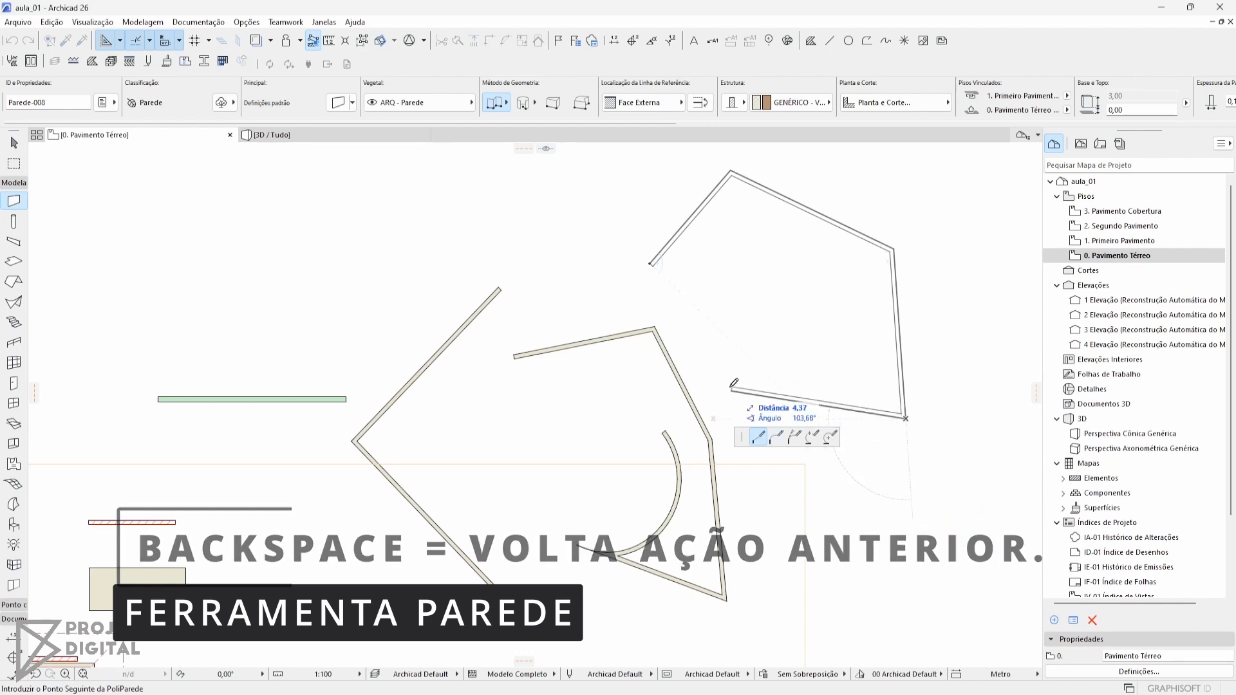
Continue the chain with two more straight wall segments and close it at its starting point
{"action": "left_click", "coordinate": [741, 414]}
{"action": "left_click", "coordinate": [706, 276]}
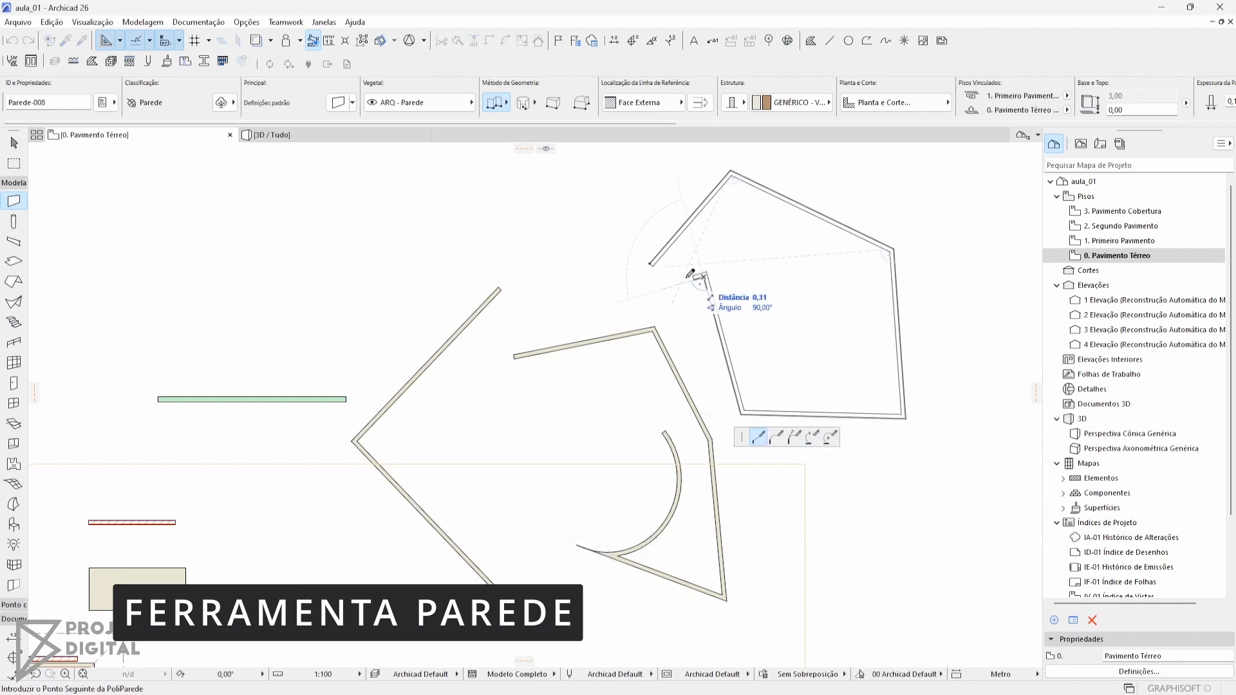
{"action": "left_click", "coordinate": [652, 262]}
{"action": "middle_click_drag", "start_coordinate": [803, 280], "coordinate": [674, 332]}
{"action": "middle_click_drag", "start_coordinate": [744, 377], "coordinate": [725, 344]}
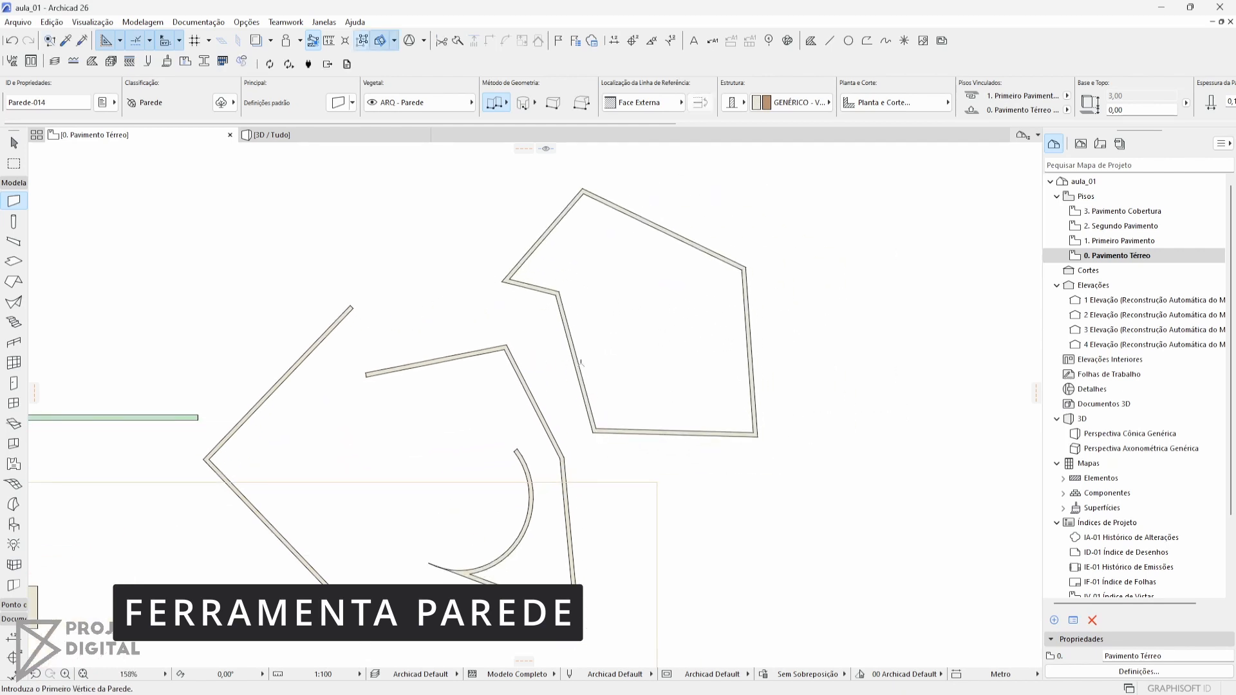
Set the wall geometry method to rectangular and place the rectangle's first corner beside the closed outline
{"action": "middle_click_drag", "start_coordinate": [567, 358], "coordinate": [433, 336]}
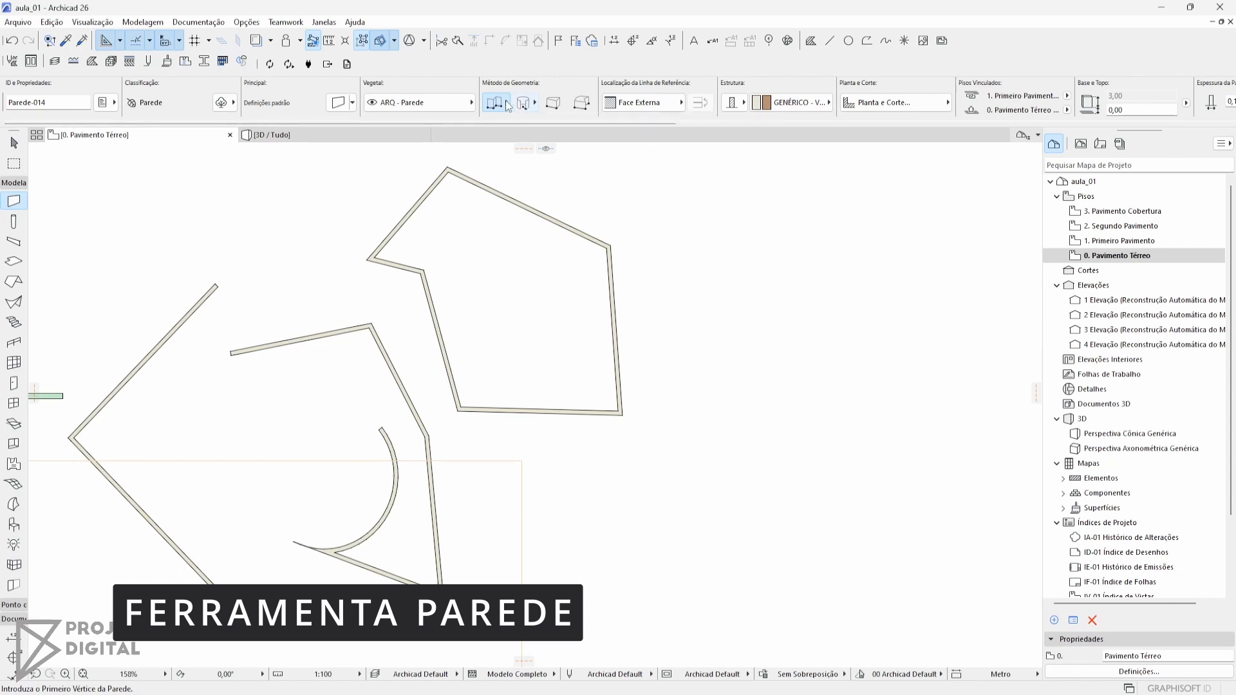
{"action": "left_click", "coordinate": [500, 103]}
{"action": "left_click", "coordinate": [683, 264]}
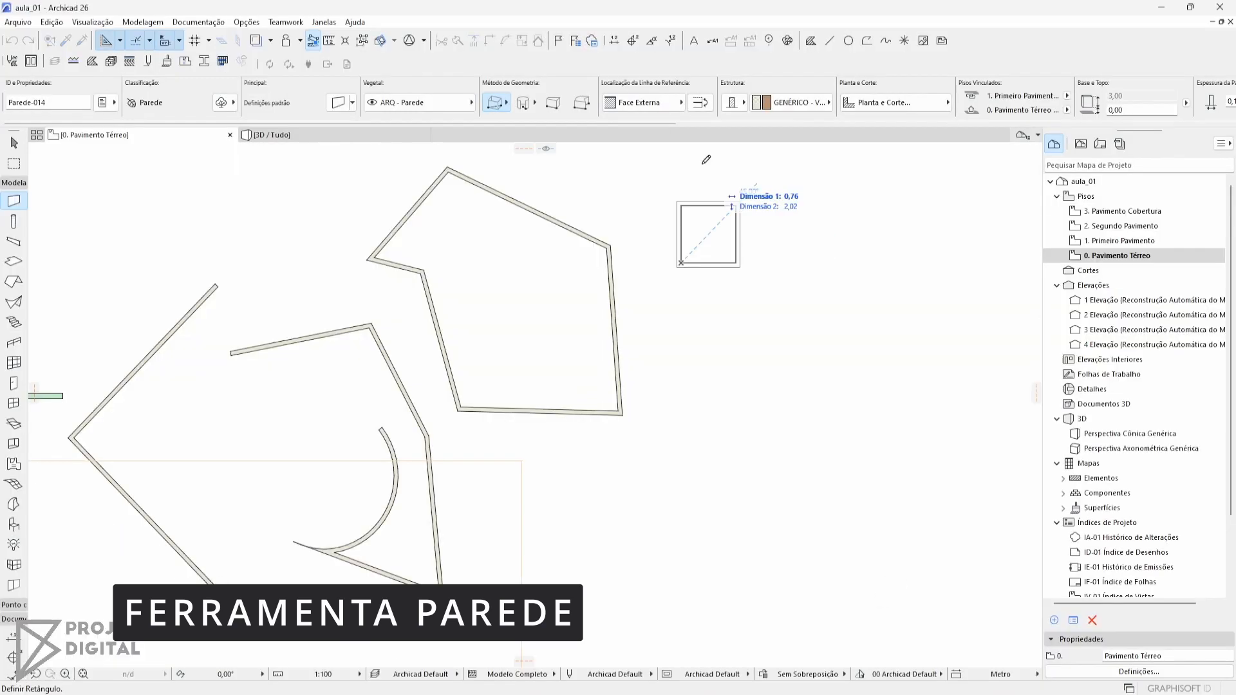
Try the Centralizar reference line location for the rectangular wall and set it to Face Interna
{"action": "left_click", "coordinate": [678, 306]}
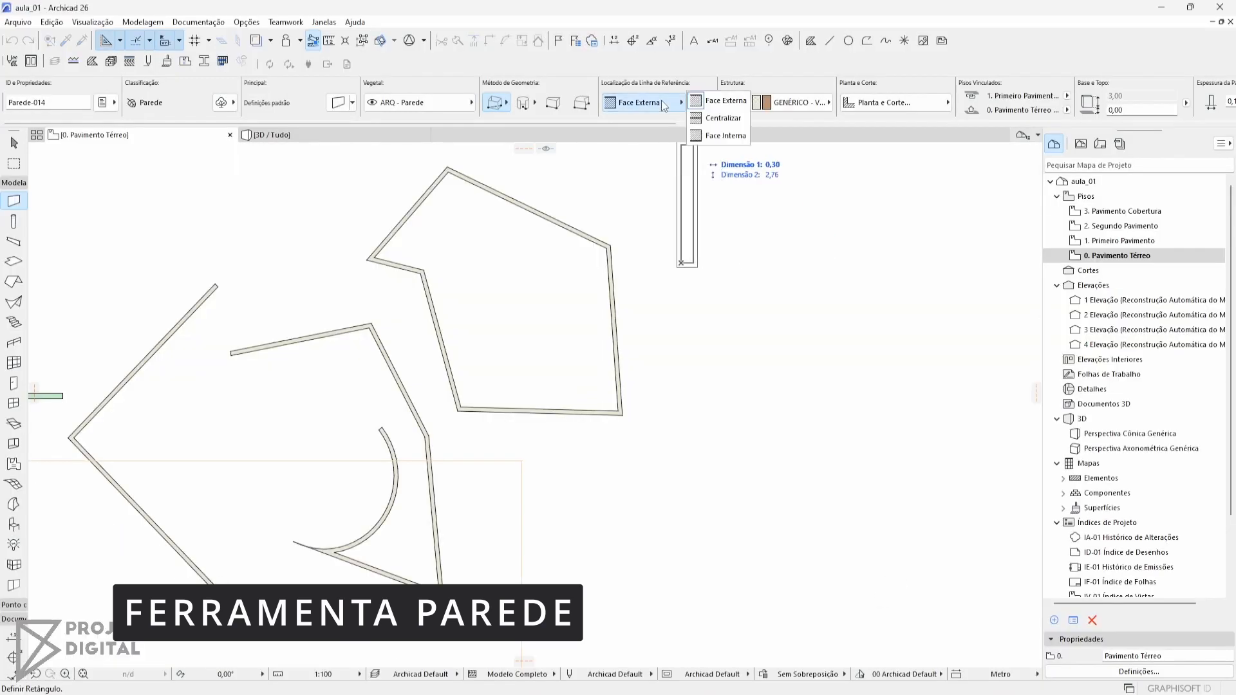
{"action": "left_click", "coordinate": [704, 119]}
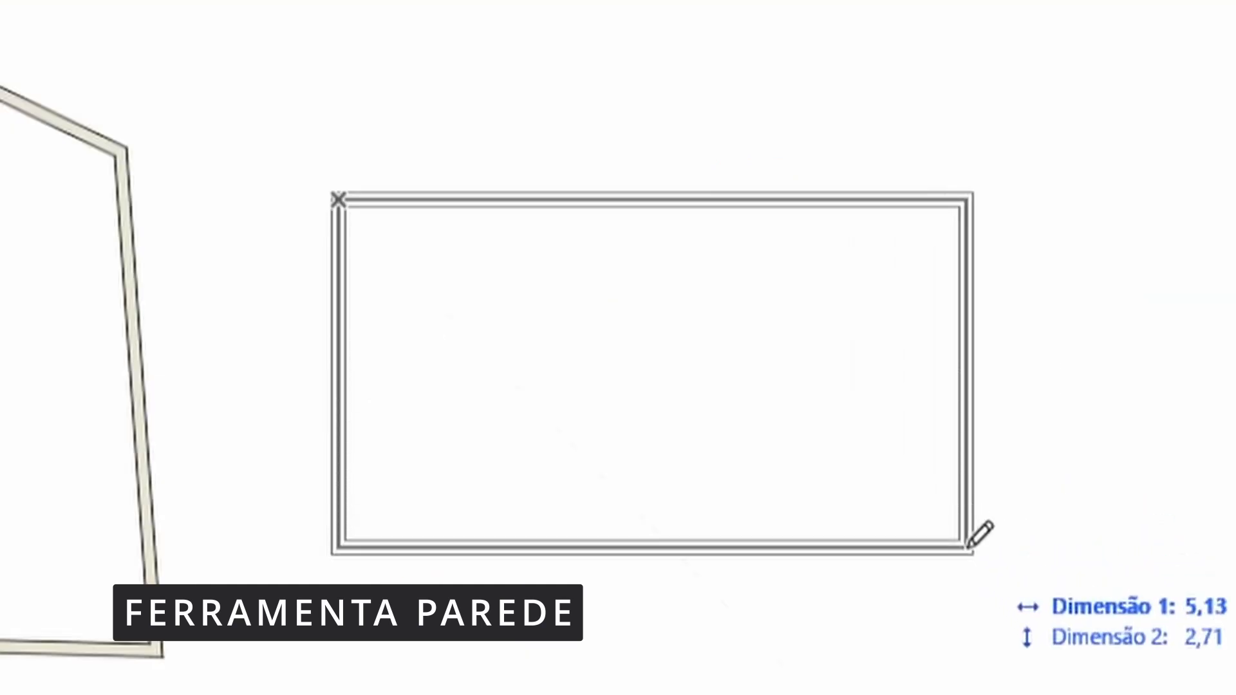
{"action": "left_click", "coordinate": [651, 101]}
{"action": "left_click", "coordinate": [706, 137]}
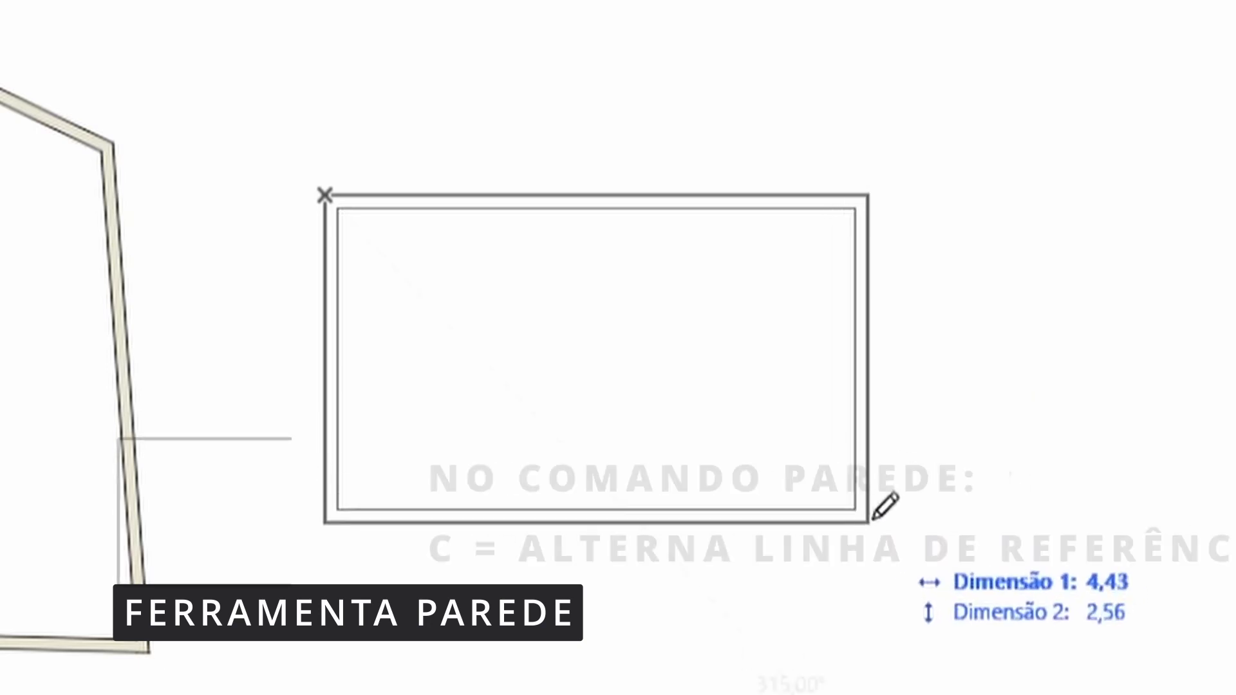
Cycle the rectangular wall's reference line through the outer, centred and inner locations while drawing
{"action": "key", "text": "c"}
{"action": "key", "text": "c"}
{"action": "key", "text": "c"}
{"action": "key", "text": "c"}
{"action": "key", "text": "c"}
{"action": "key", "text": "c"}
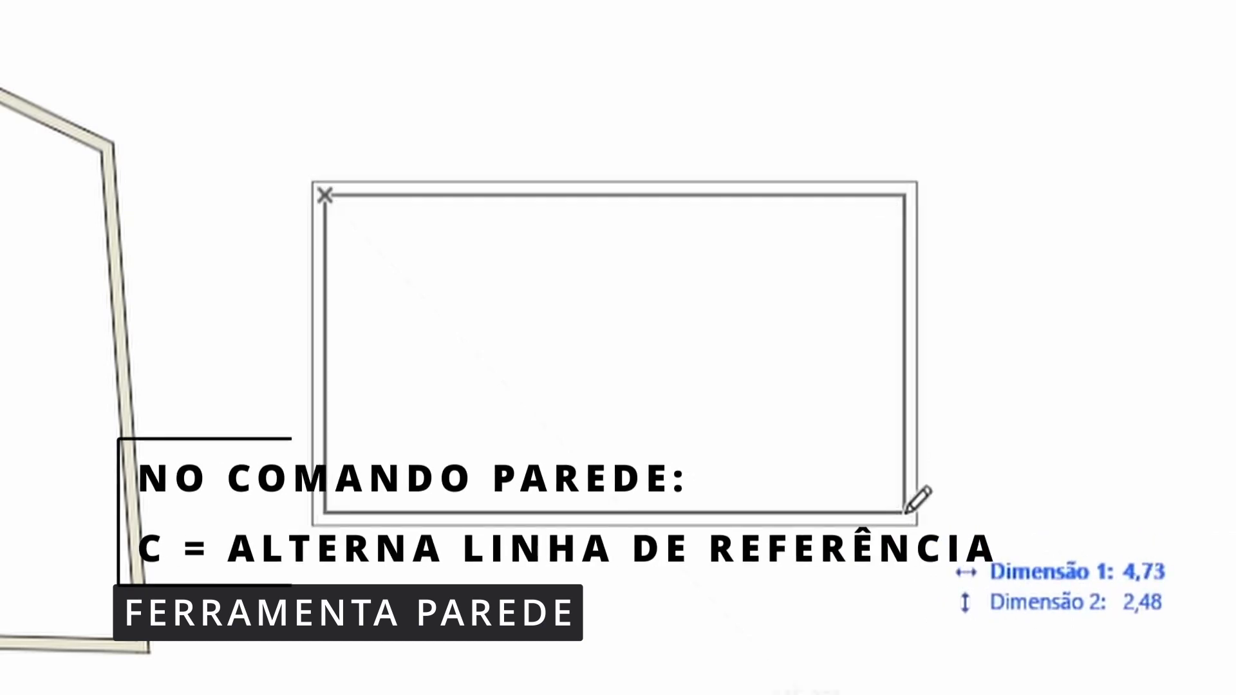
{"action": "key", "text": "c"}
{"action": "key", "text": "c"}
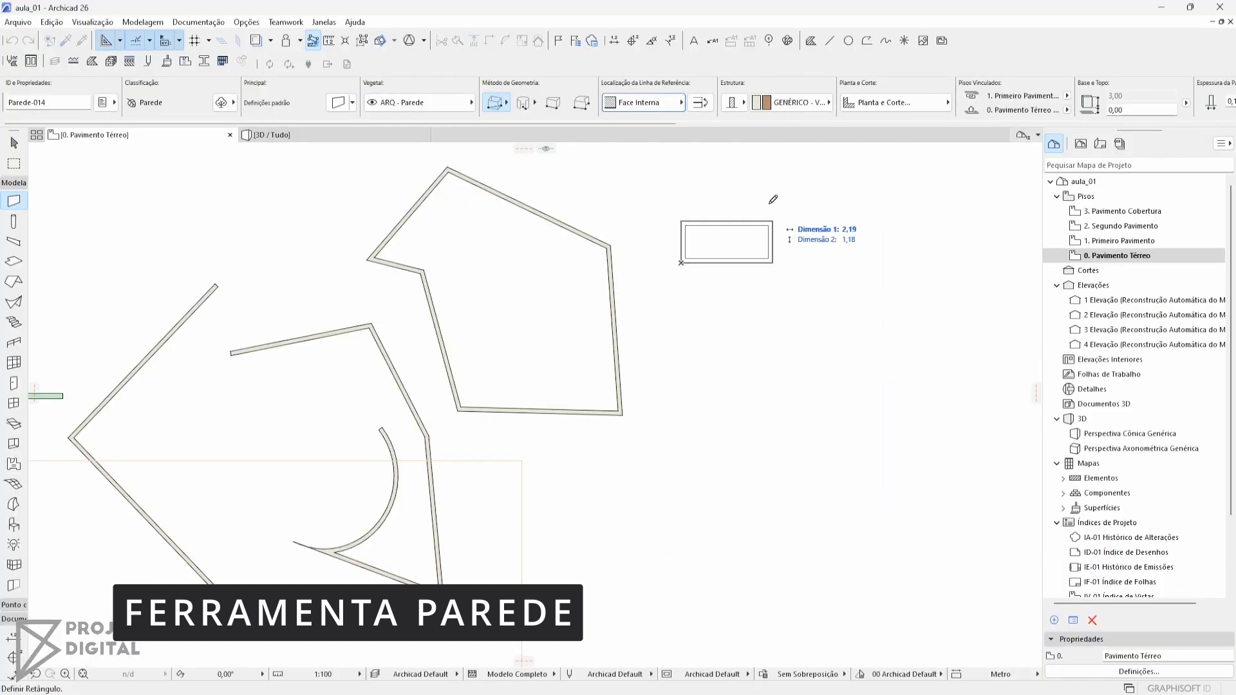
Choose the first wall structure option and finish the rectangular wall at about 3.1 by 2.3 m
{"action": "left_click", "coordinate": [736, 106]}
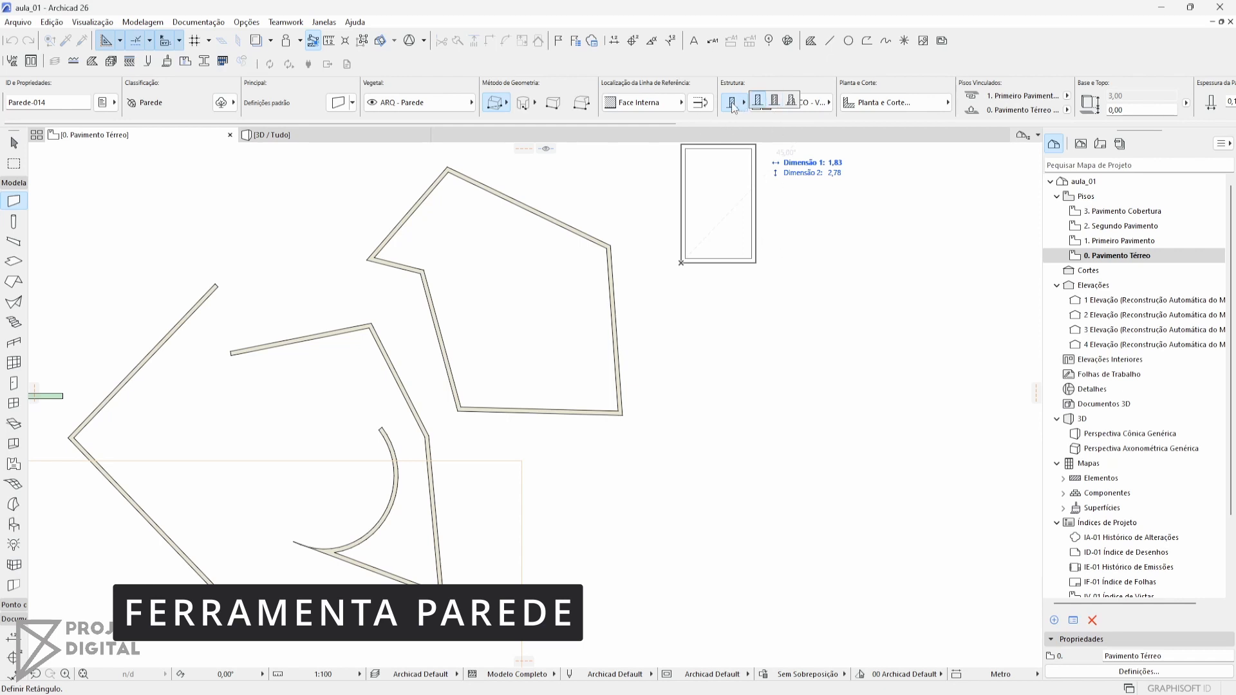
{"action": "left_click", "coordinate": [754, 102]}
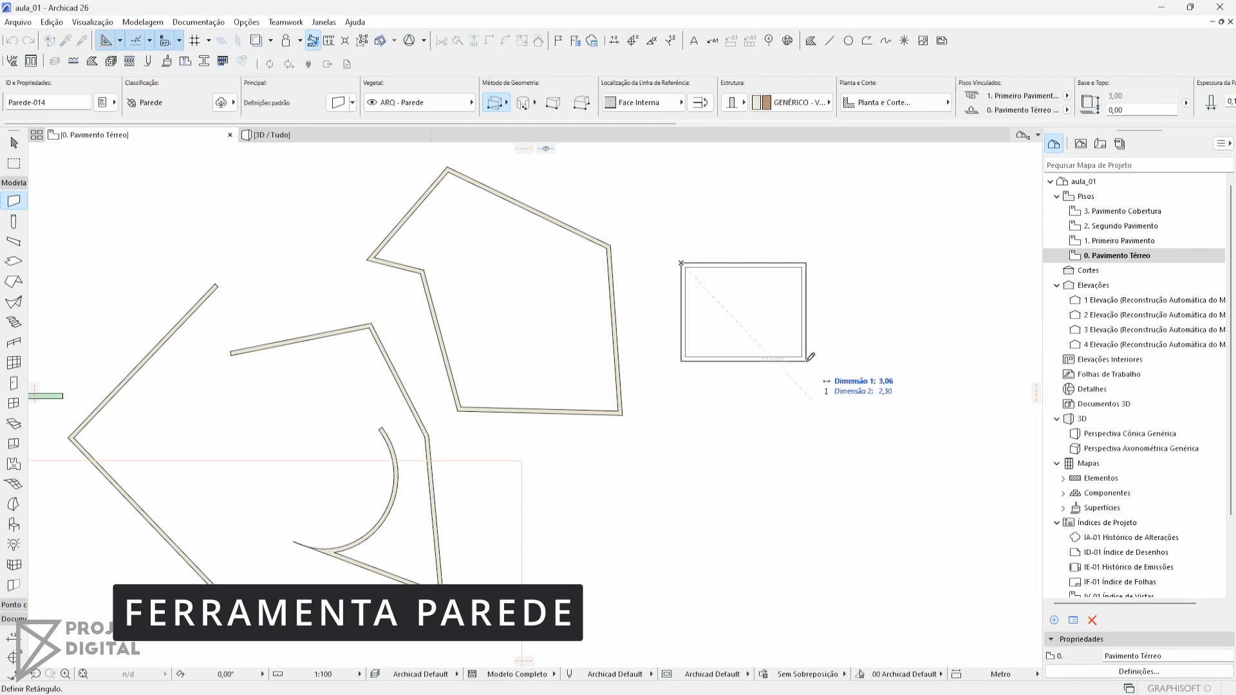
{"action": "left_click", "coordinate": [807, 360]}
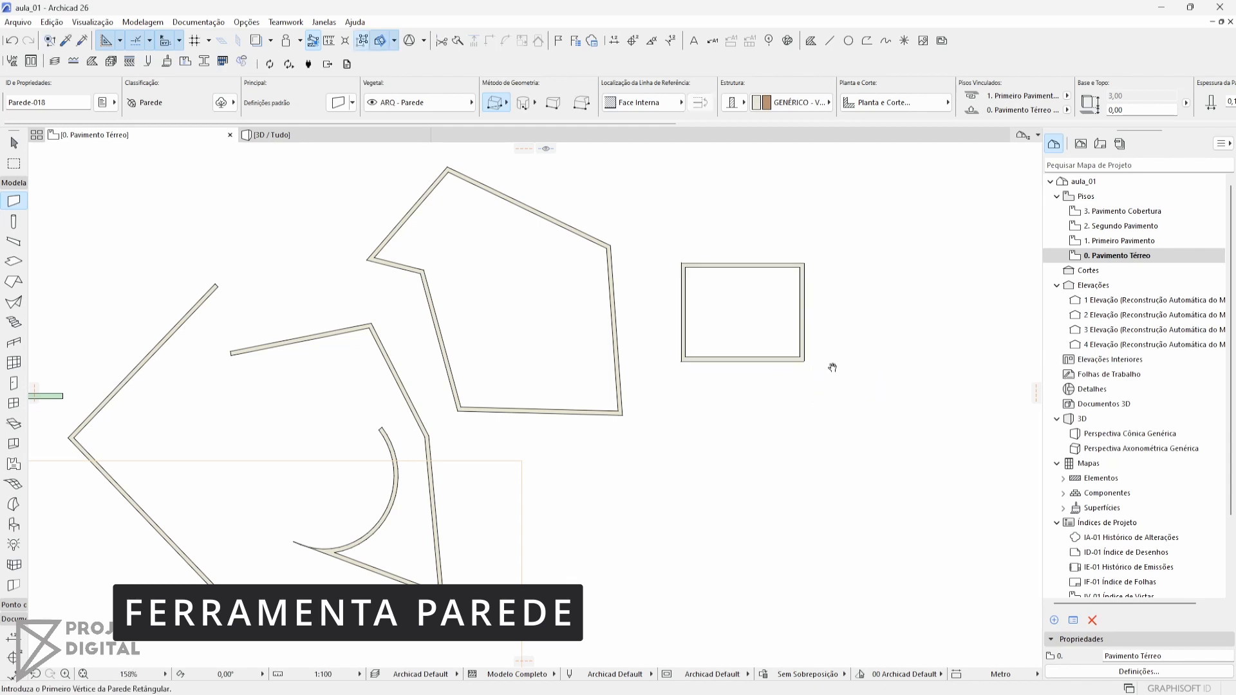
Set the wall geometry method to rotated rectangle
{"action": "left_click", "coordinate": [567, 105]}
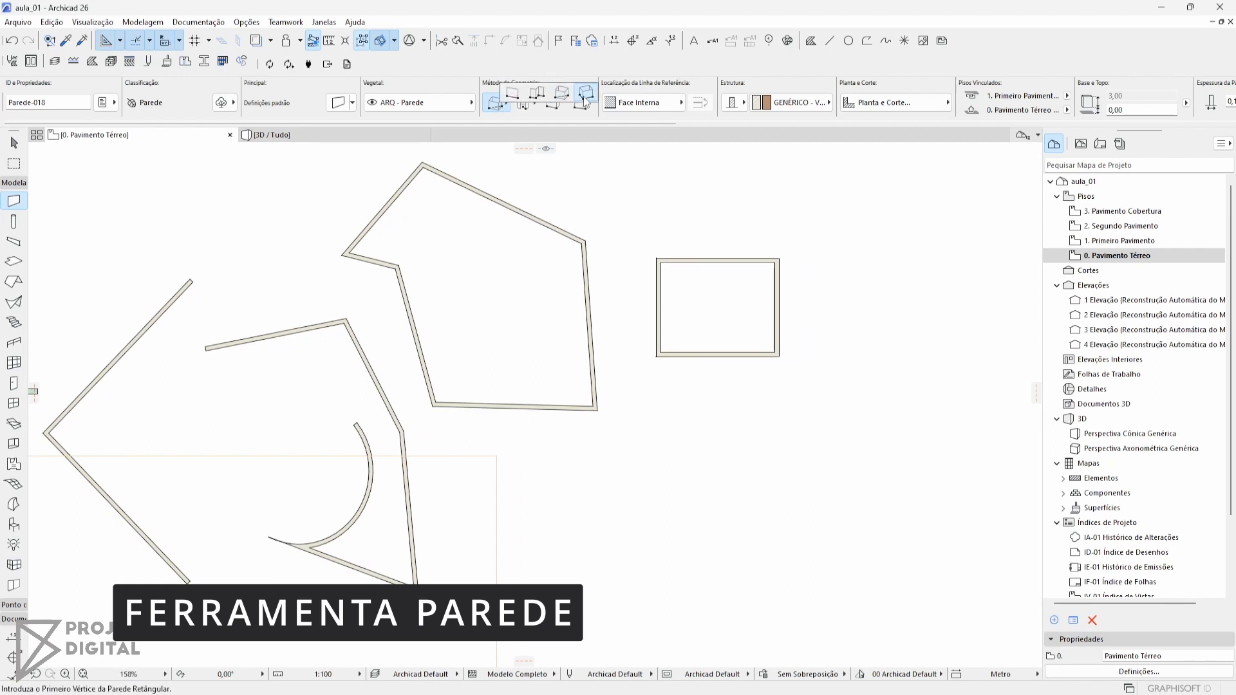
{"action": "left_click", "coordinate": [586, 95]}
{"action": "left_click", "coordinate": [734, 428]}
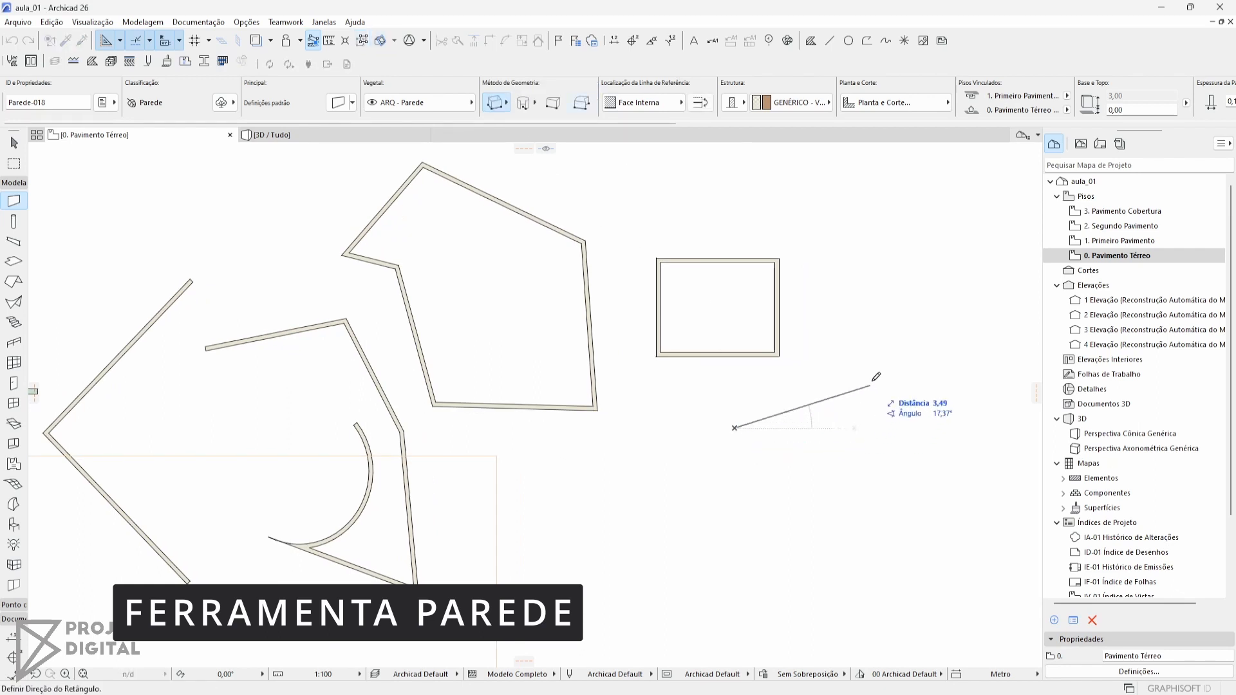
{"action": "left_click", "coordinate": [885, 352]}
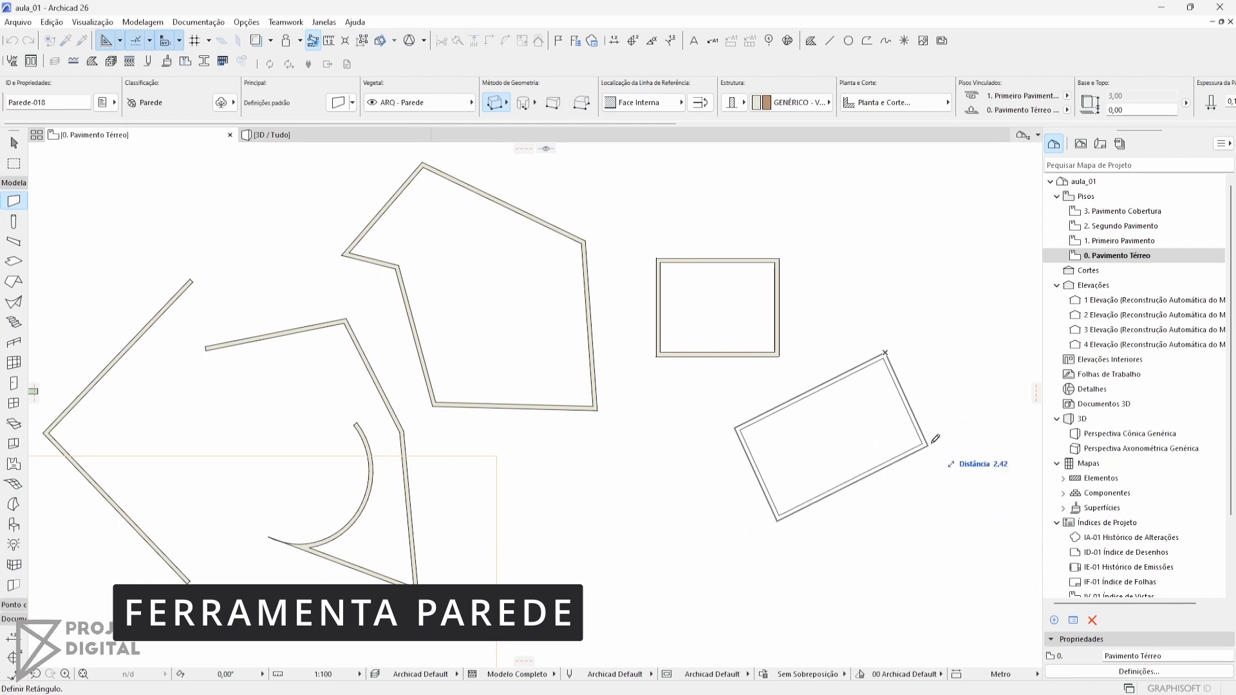
{"action": "key", "text": "Escape"}
Draw a rotated rectangular wall below the first rectangle, with a 4 m first side at about 45° and a 4 m second side
{"action": "left_click", "coordinate": [776, 425]}
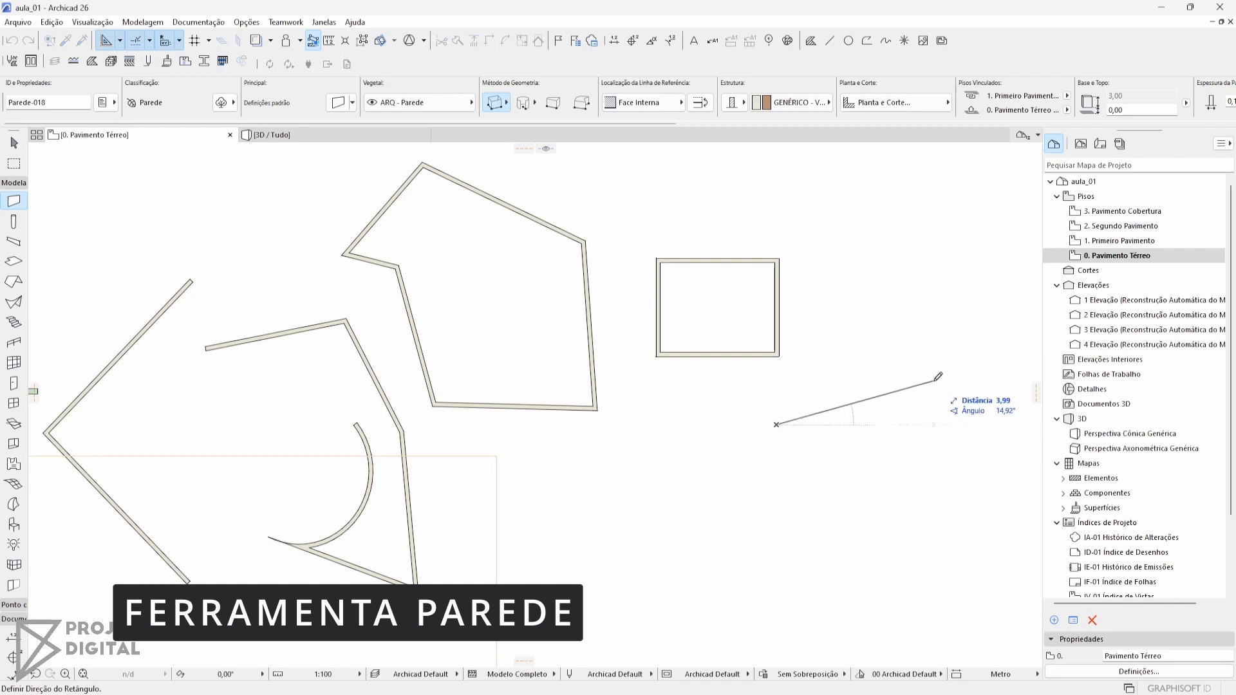
{"action": "key", "text": "Tab"}
{"action": "key", "text": "Tab"}
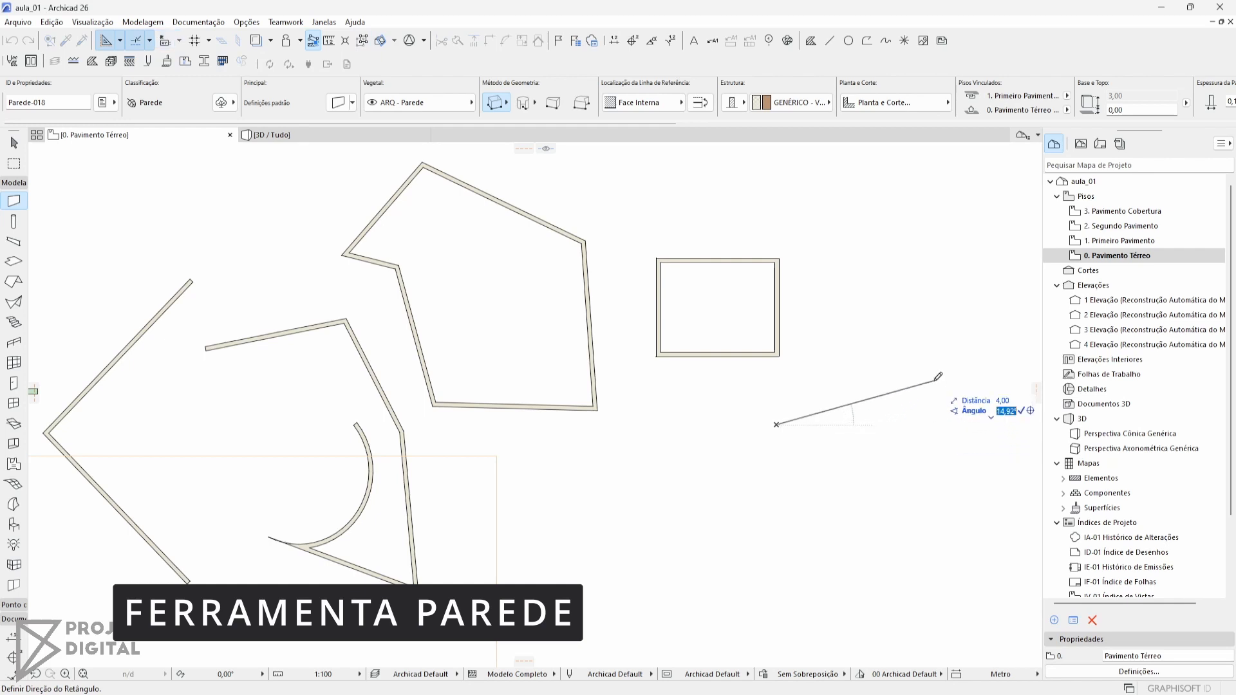
{"action": "key", "text": "Return"}
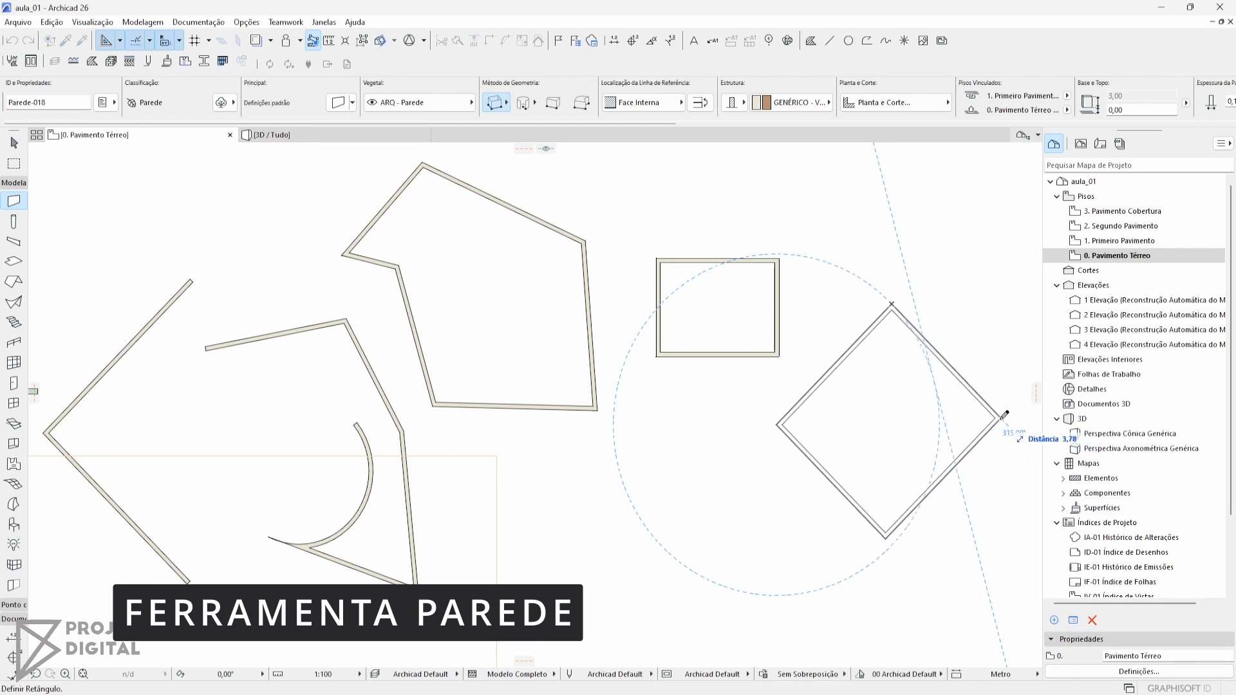
{"action": "key", "text": "Tab"}
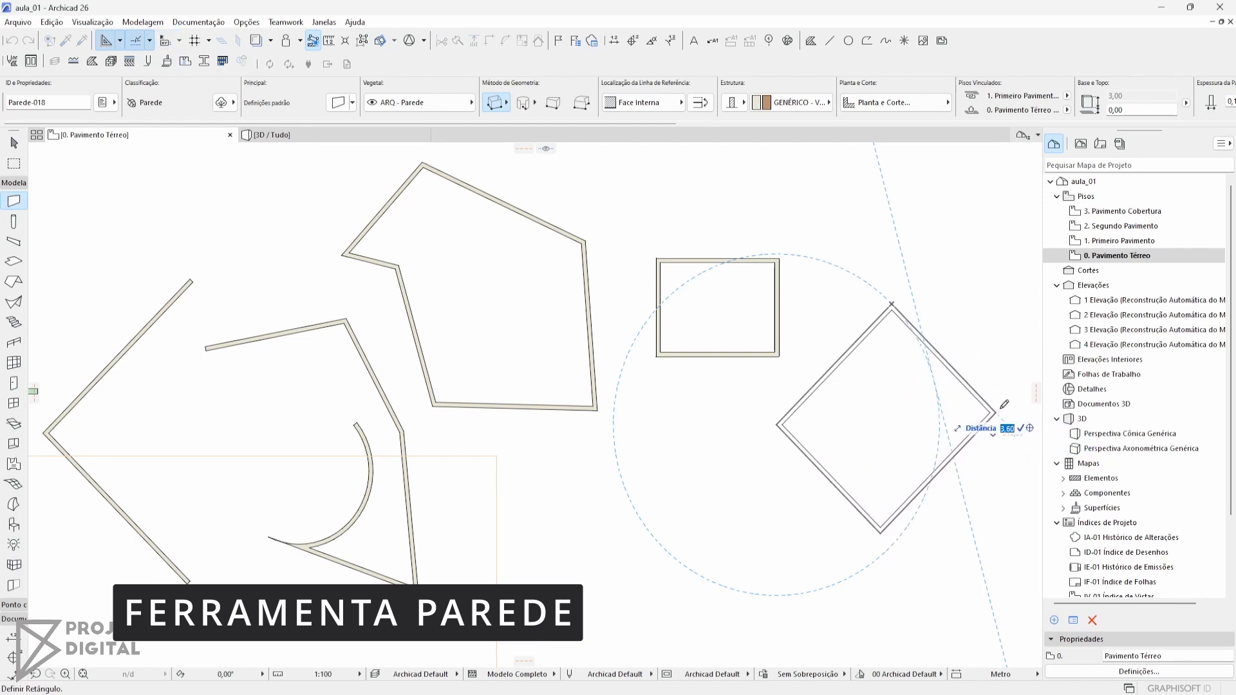
{"action": "type", "text": "4"}
{"action": "key", "text": "Return"}
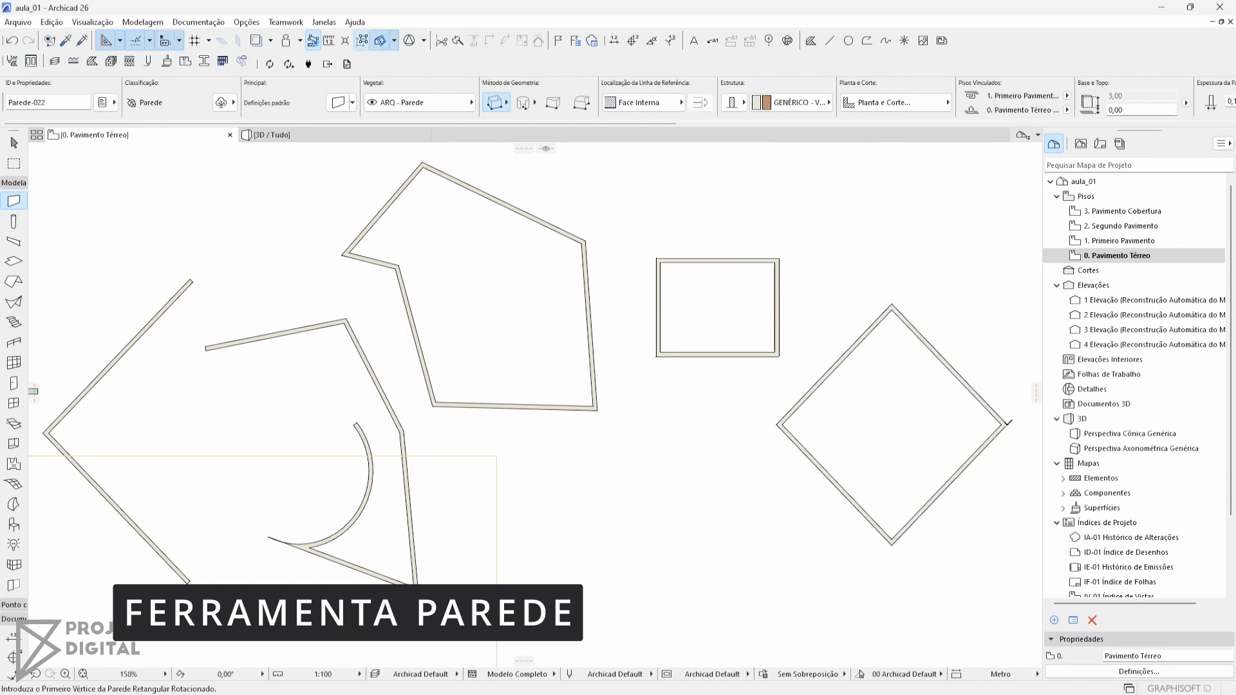
{"action": "middle_click_drag", "start_coordinate": [901, 349], "coordinate": [792, 323]}
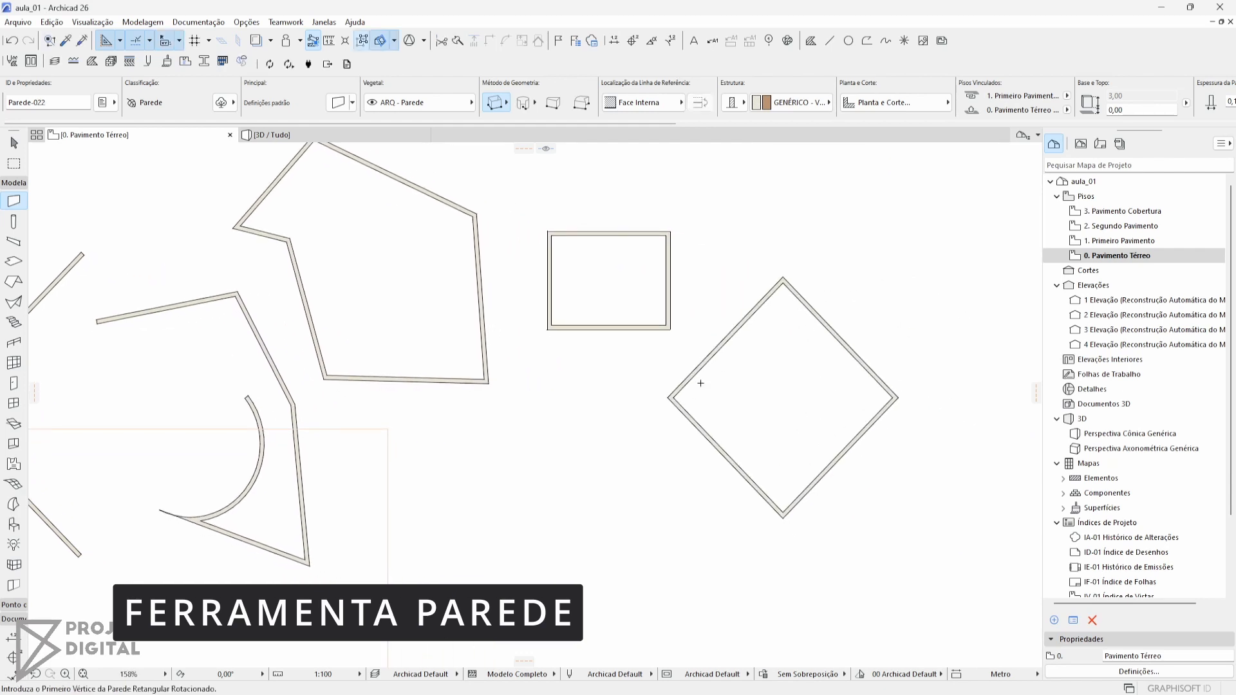
Draw a curved wall by centre and radius above the rotated square, about 1.6 m in radius and sweeping about 278°
{"action": "key", "text": "Escape"}
{"action": "middle_click_drag", "start_coordinate": [650, 198], "coordinate": [639, 254]}
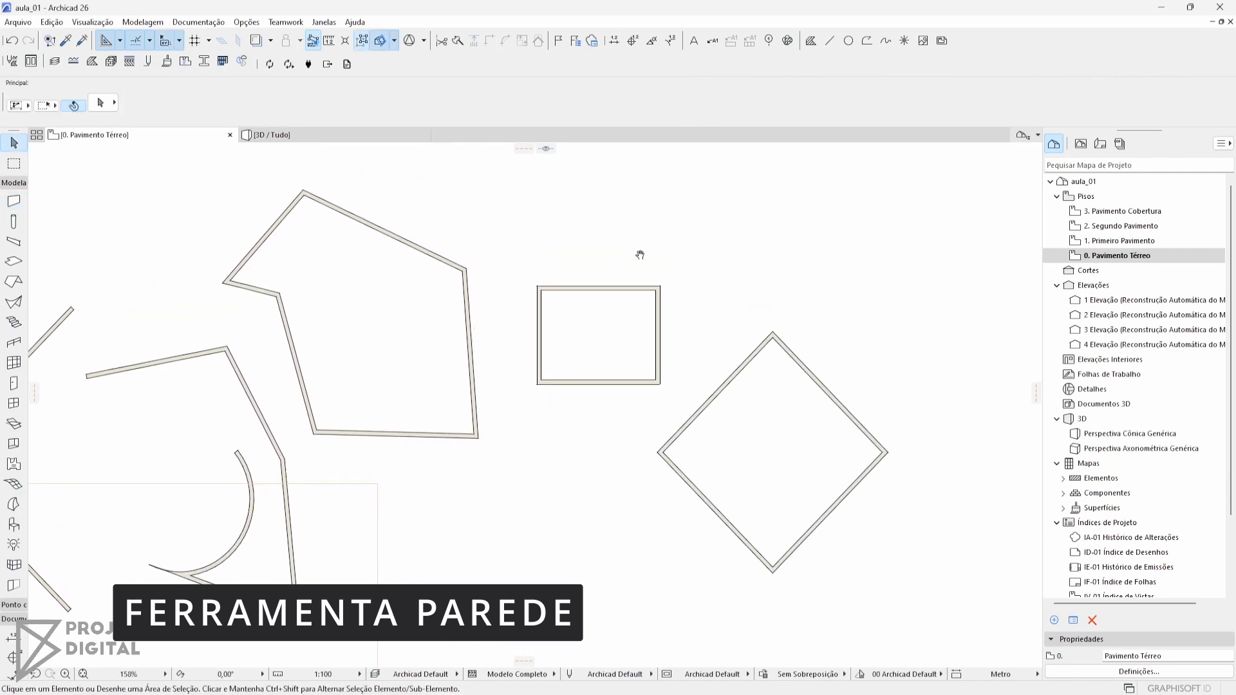
{"action": "left_click", "coordinate": [18, 200]}
{"action": "middle_click_drag", "start_coordinate": [686, 209], "coordinate": [516, 258]}
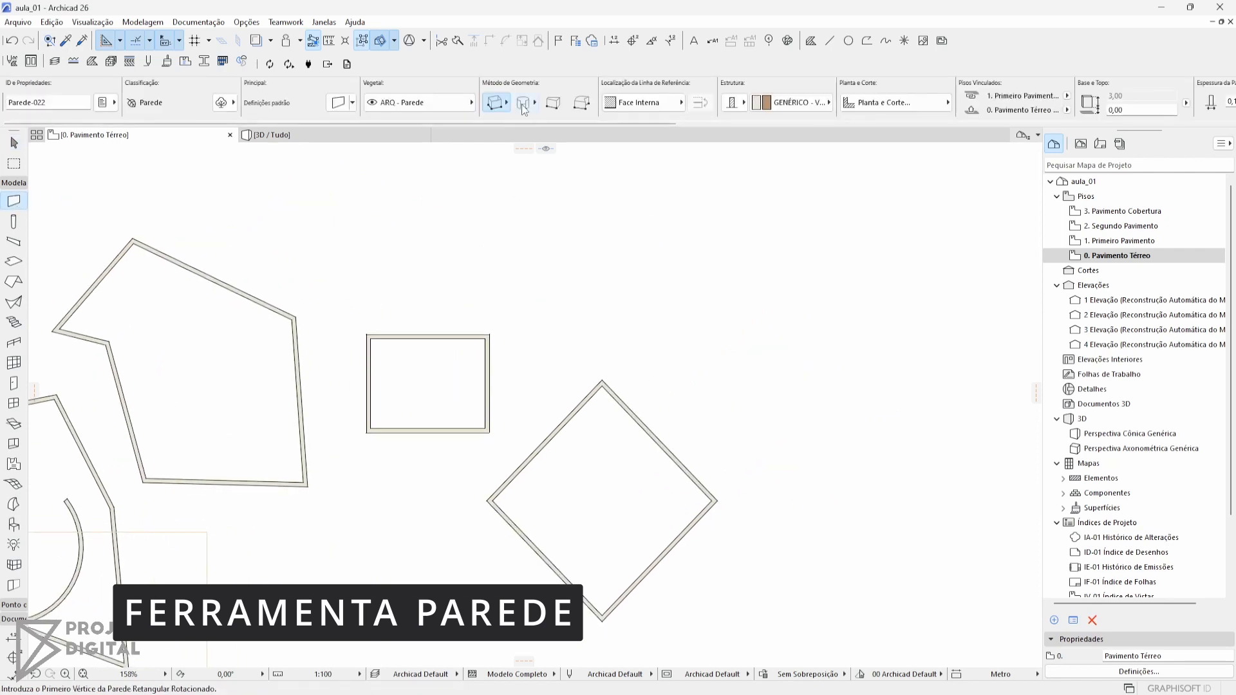
{"action": "left_click", "coordinate": [524, 107]}
{"action": "left_click", "coordinate": [530, 102]}
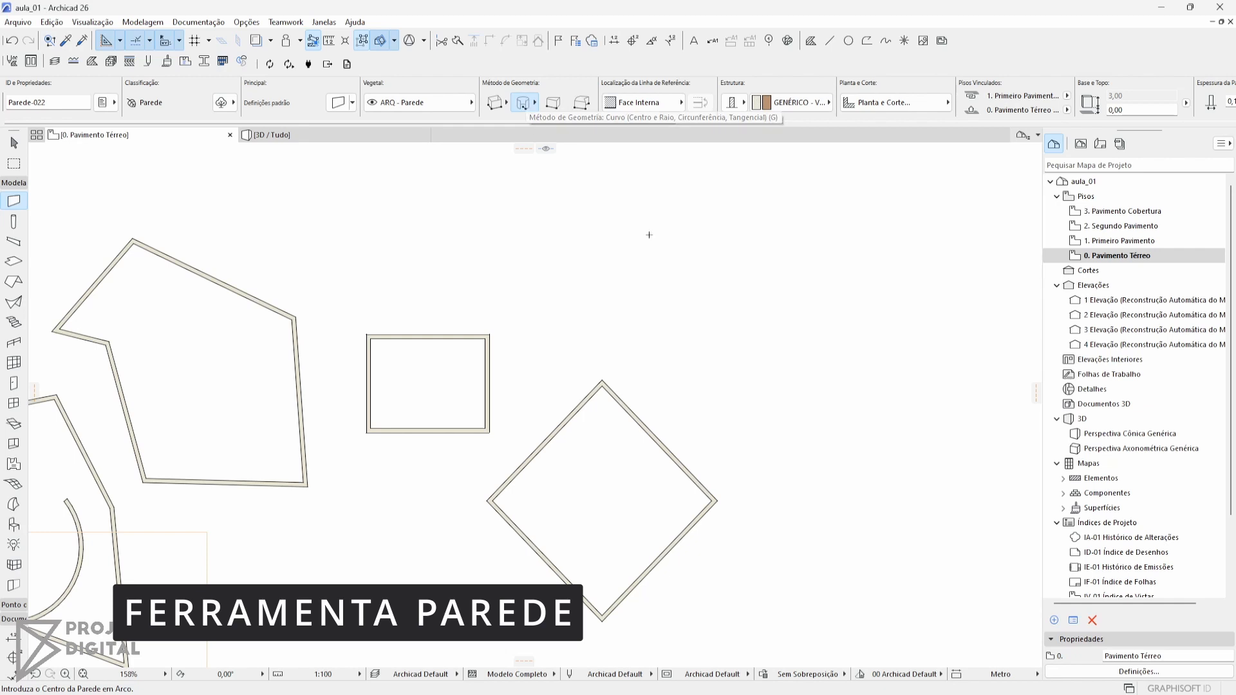
{"action": "left_click", "coordinate": [628, 253]}
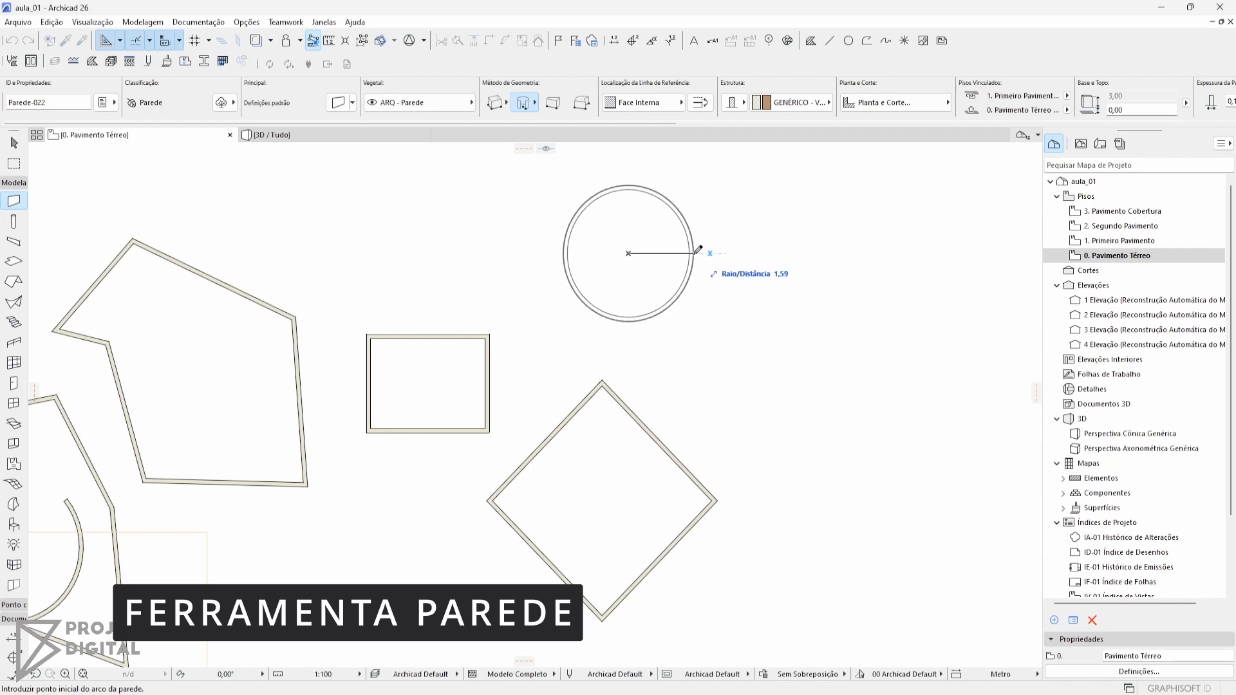
{"action": "left_click", "coordinate": [697, 252]}
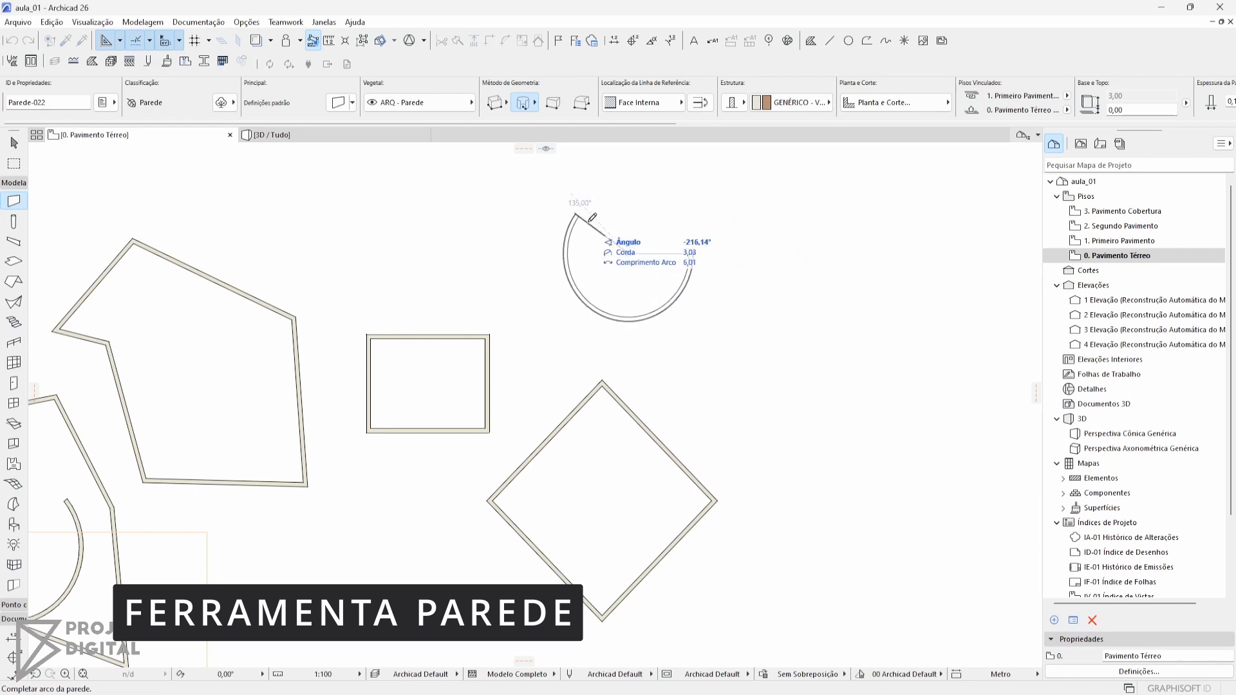
{"action": "left_click", "coordinate": [643, 183]}
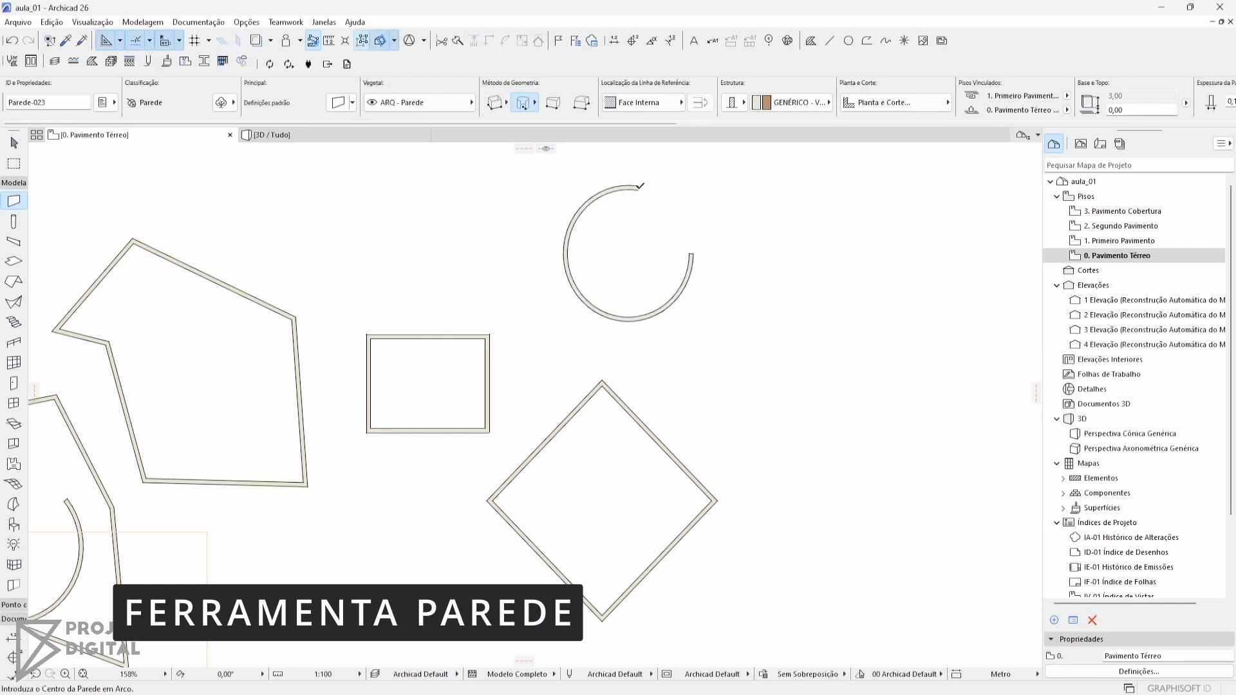
Draw a curved wall through three points beside the first arc, leaving the circle open on one side
{"action": "left_click", "coordinate": [529, 107]}
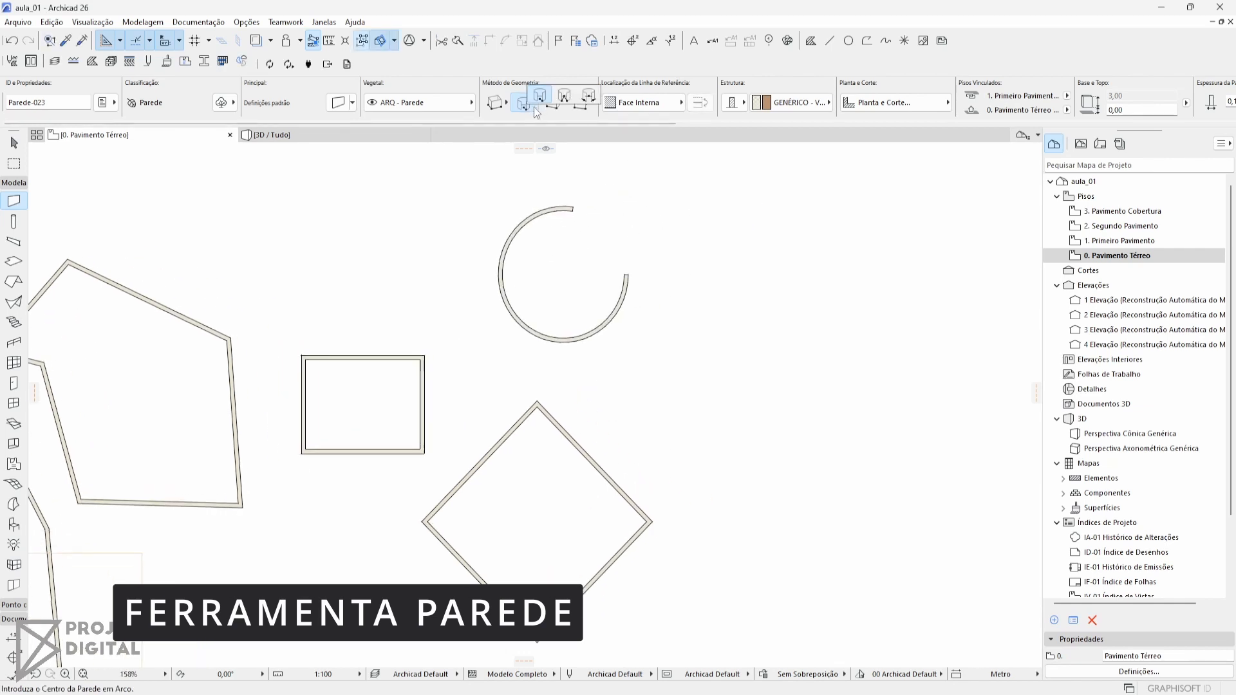
{"action": "left_click", "coordinate": [564, 96]}
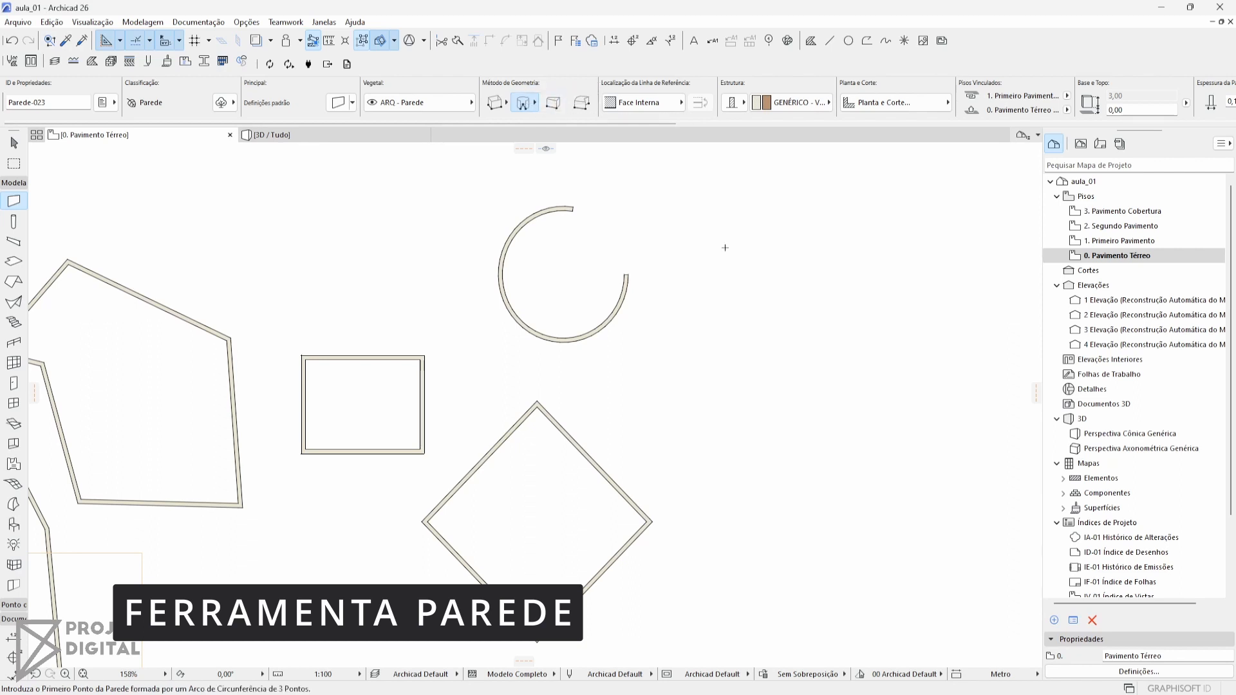
{"action": "left_click", "coordinate": [743, 268]}
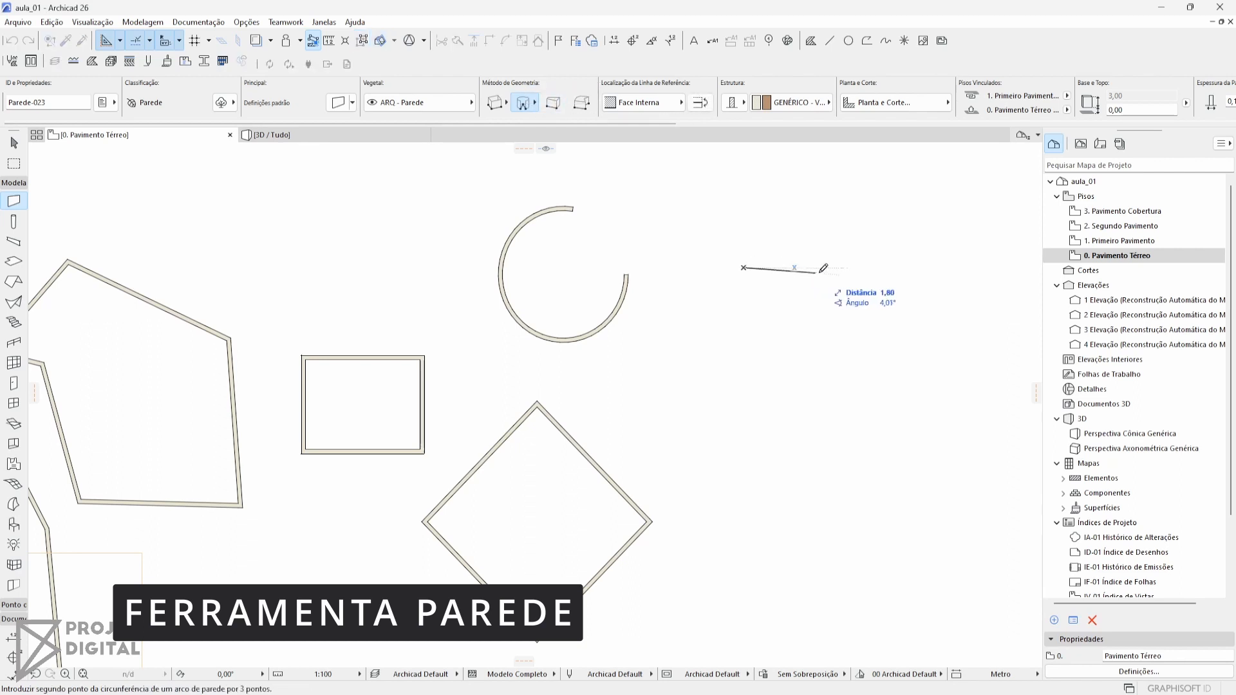
{"action": "left_click", "coordinate": [869, 268]}
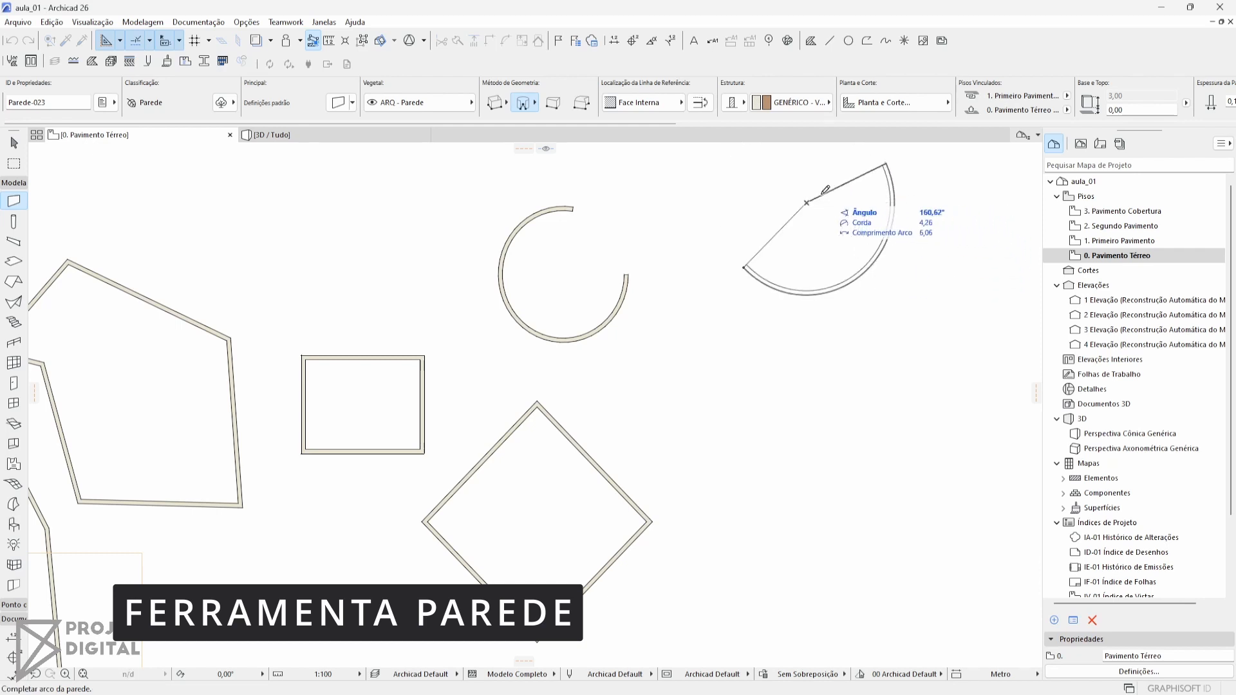
{"action": "left_click", "coordinate": [719, 205]}
{"action": "middle_click_drag", "start_coordinate": [819, 208], "coordinate": [704, 242]}
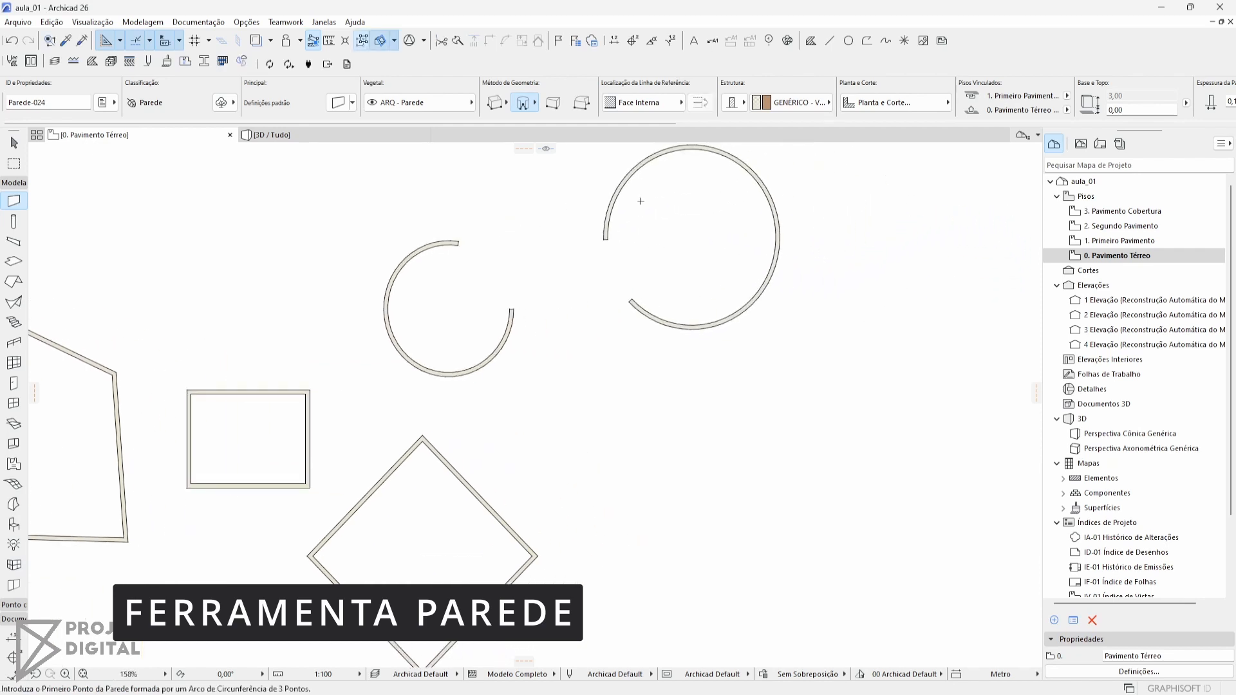
Draw a full circular wall with the tangent method, passing through two free points and tangent to the three-point arc
{"action": "left_click", "coordinate": [527, 105]}
{"action": "left_click", "coordinate": [587, 90]}
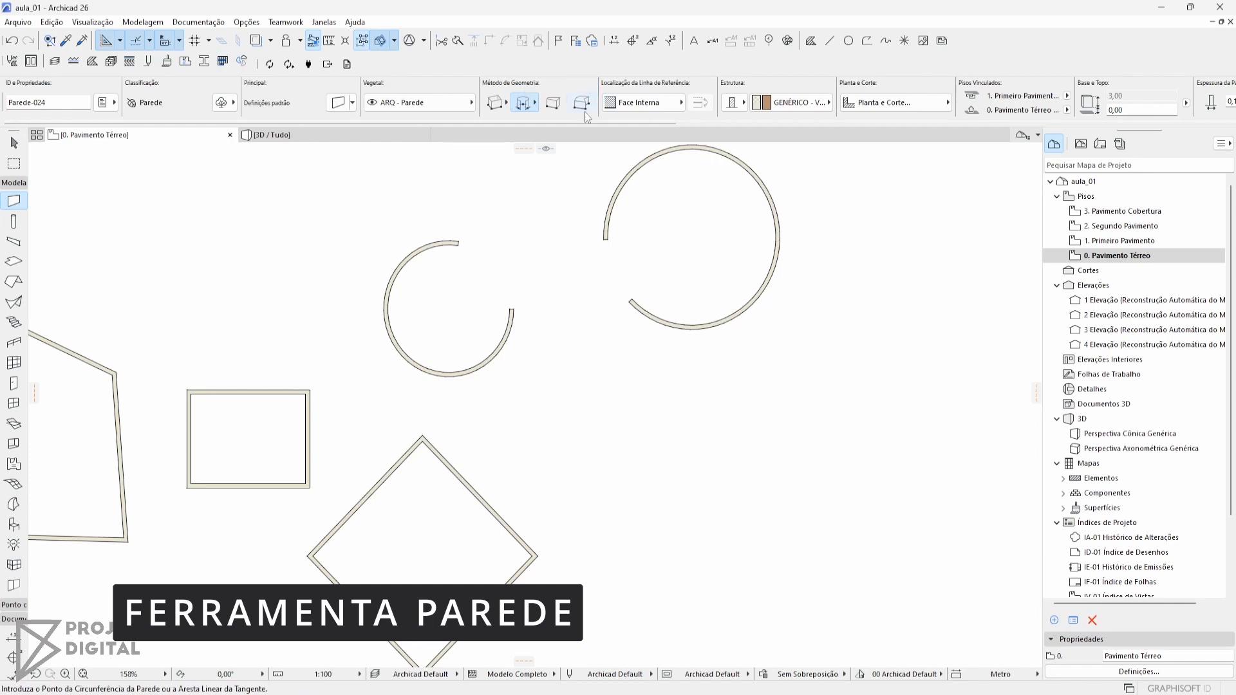
{"action": "left_click", "coordinate": [673, 426]}
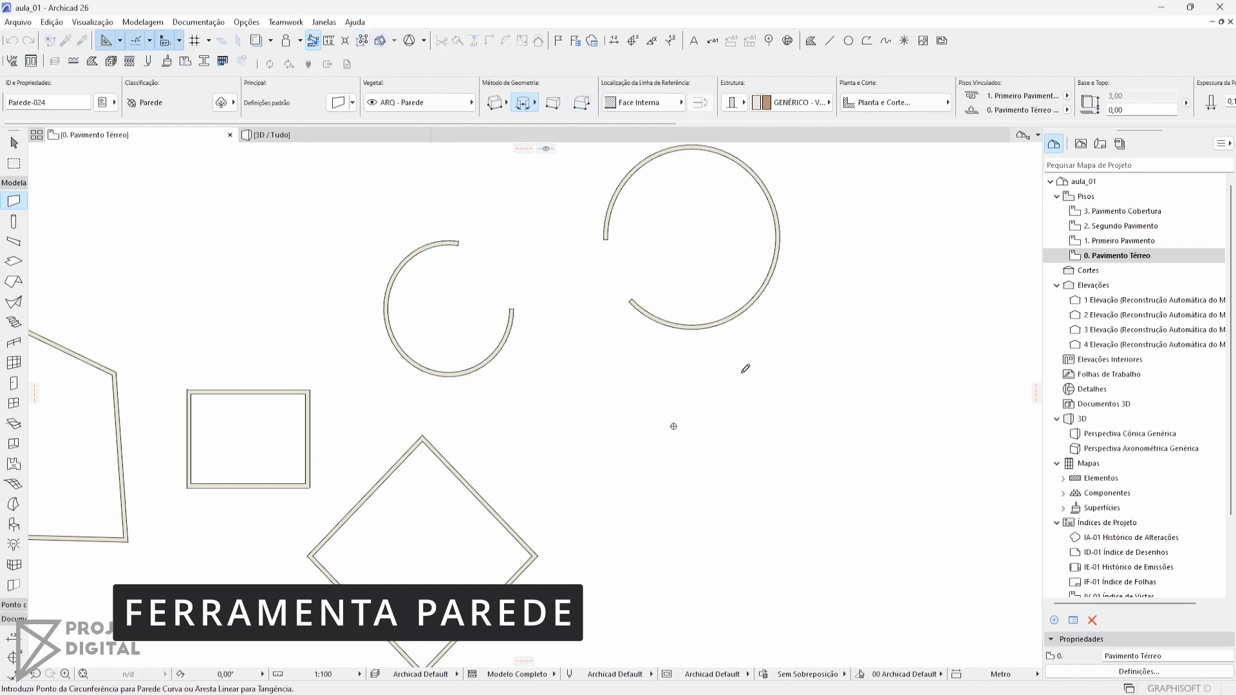
{"action": "left_click", "coordinate": [747, 310]}
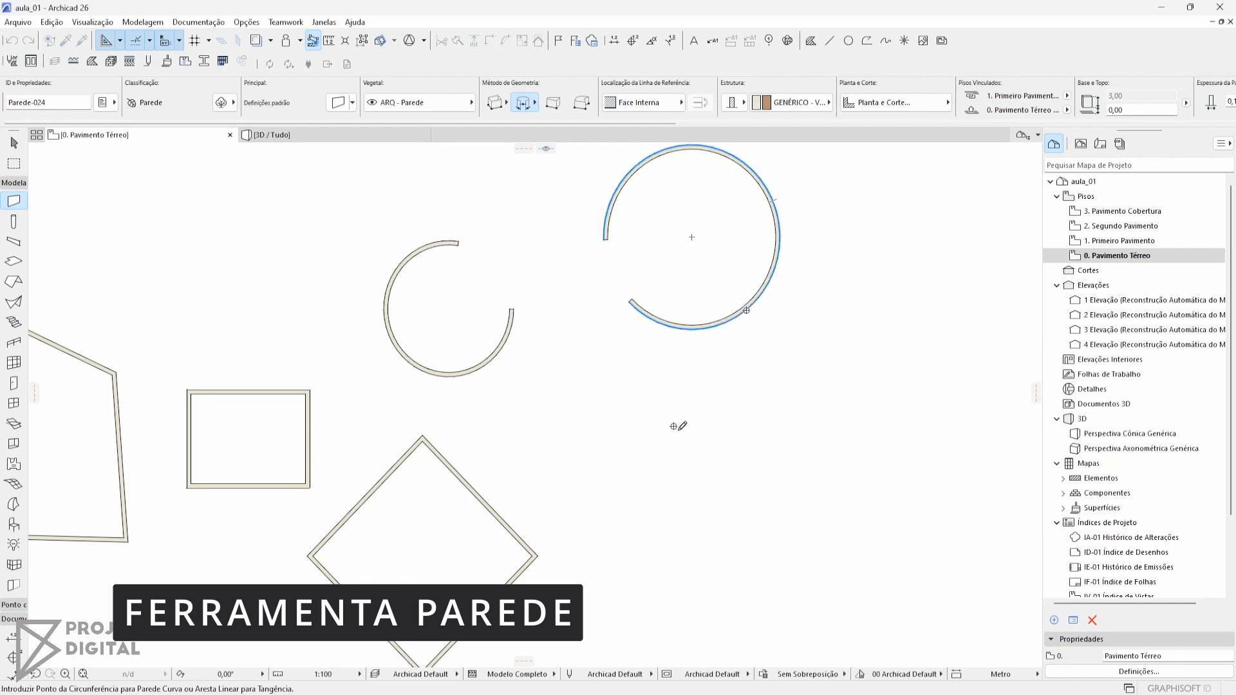
{"action": "left_click", "coordinate": [888, 387]}
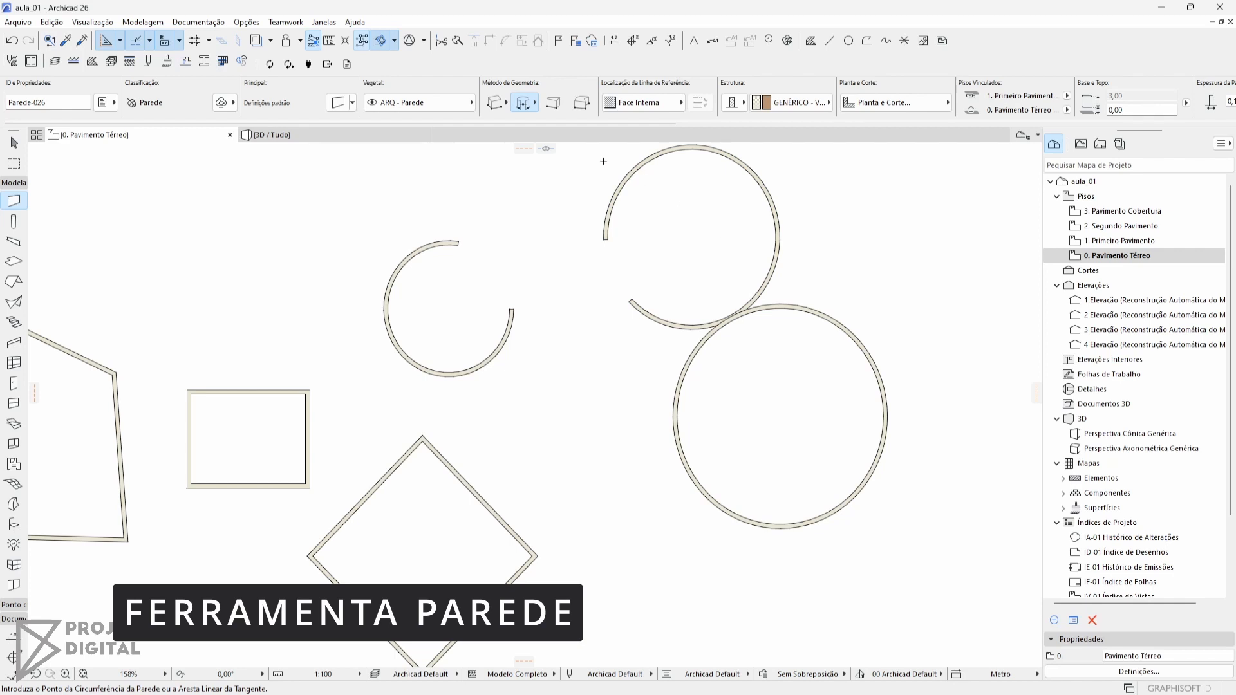
Draw a trapezoid wall about 1.9 m long at about 22° between the arcs and the circle, and inspect its reference line
{"action": "left_click", "coordinate": [530, 109]}
{"action": "left_click", "coordinate": [551, 105]}
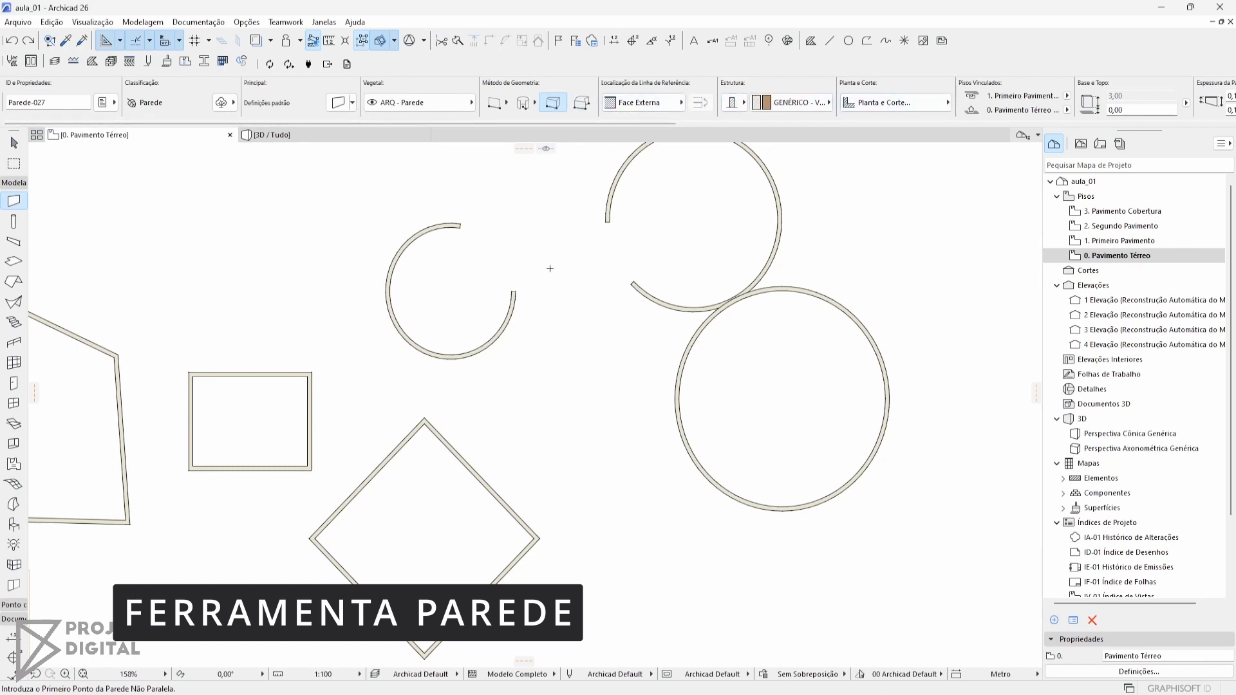
{"action": "left_click", "coordinate": [569, 361]}
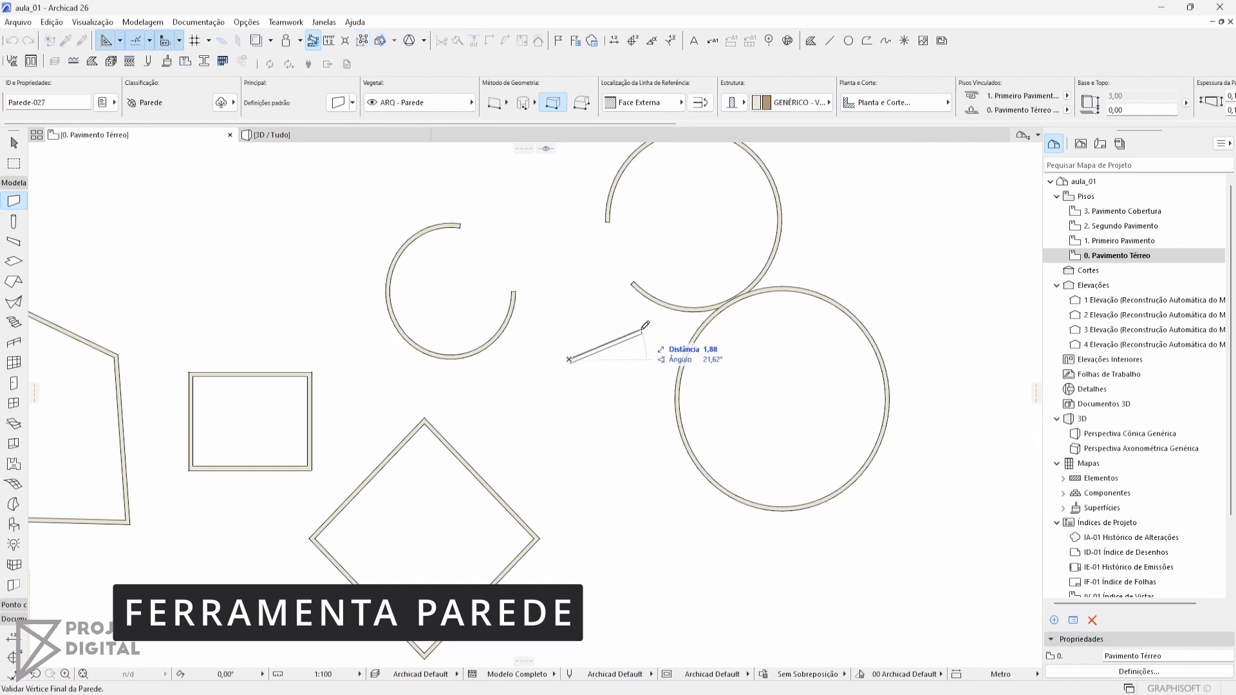
{"action": "left_click", "coordinate": [642, 330]}
{"action": "scroll", "coordinate": [643, 329], "scroll_direction": "up", "scroll_amount": 3}
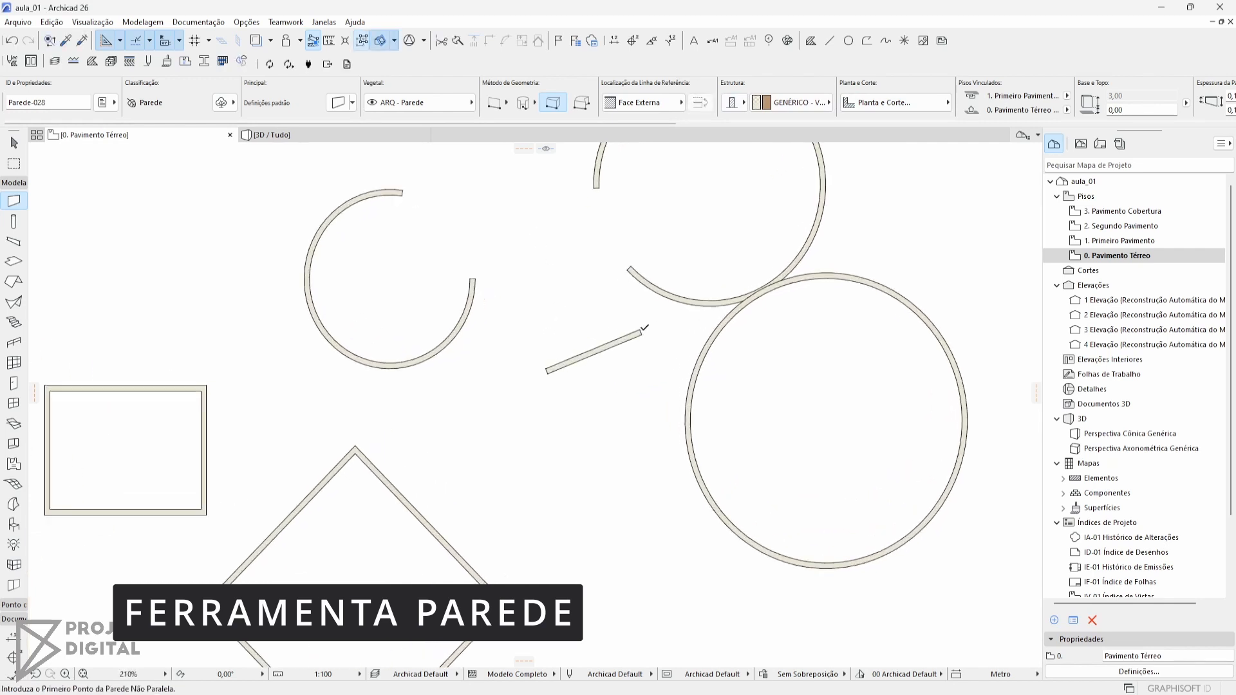
{"action": "key", "text": "Escape"}
{"action": "left_click", "coordinate": [588, 357]}
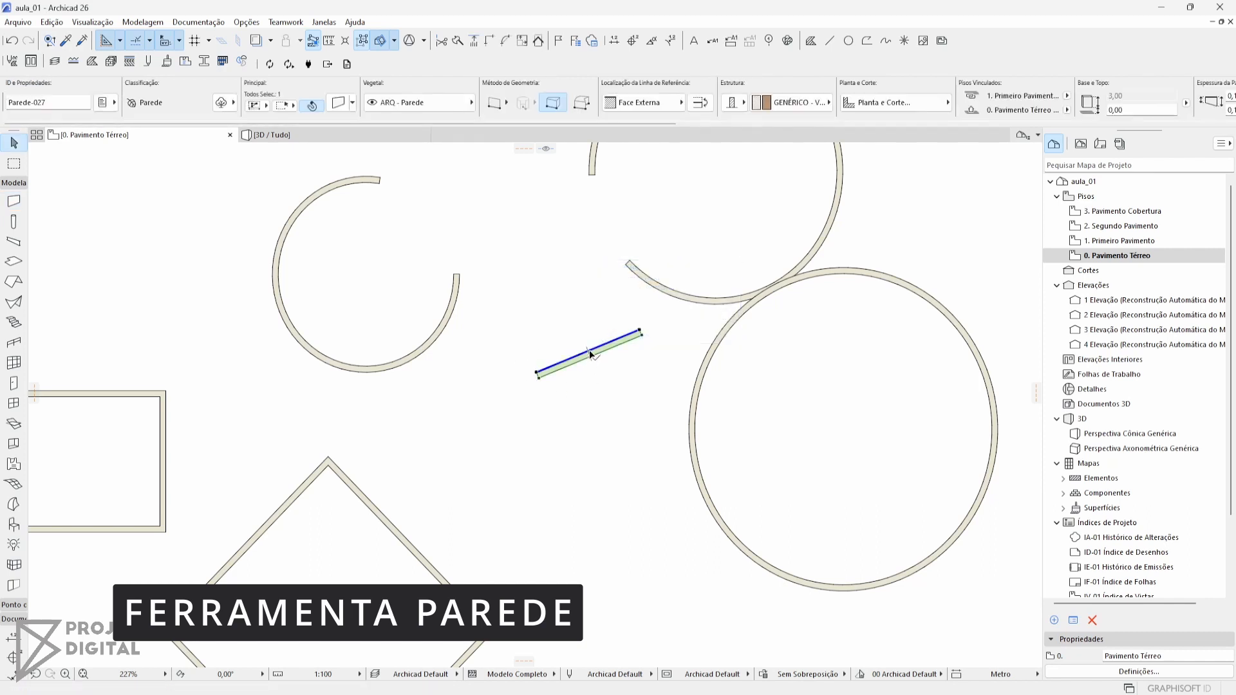
{"action": "left_click", "coordinate": [578, 192]}
Draw a closed, irregular eight-vertex polygonal wall between the rotated square and the circle
{"action": "left_click", "coordinate": [14, 201]}
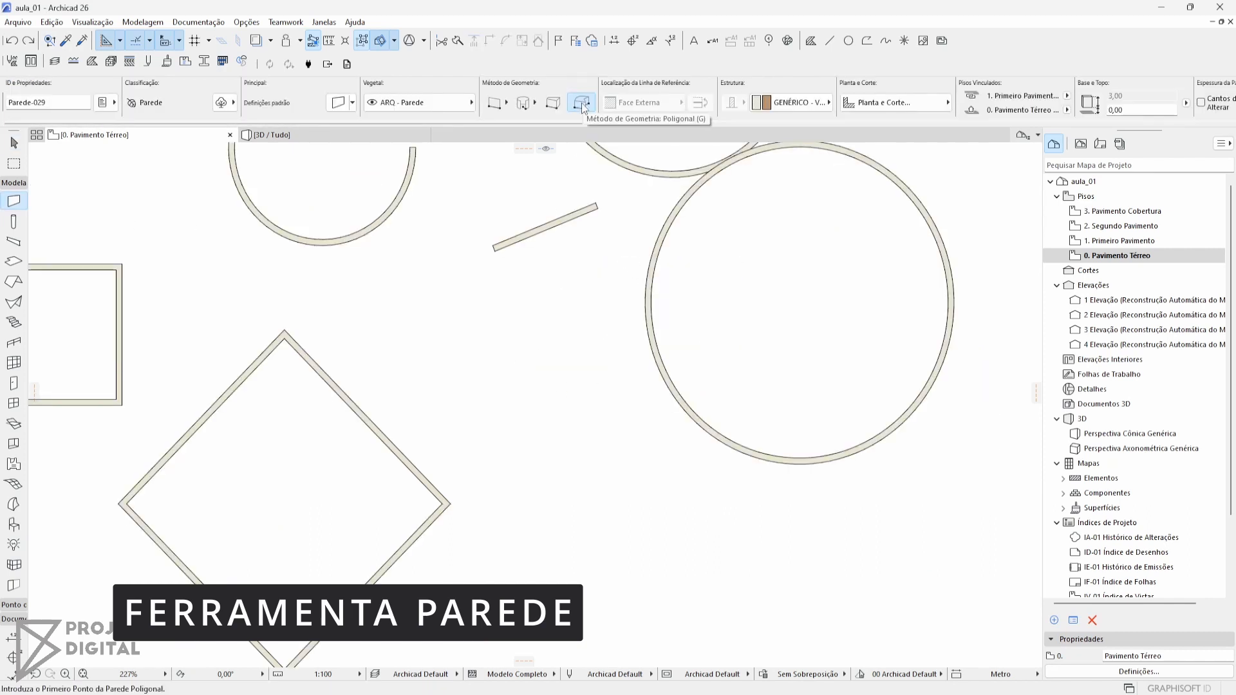
{"action": "left_click", "coordinate": [463, 395]}
{"action": "left_click", "coordinate": [605, 499]}
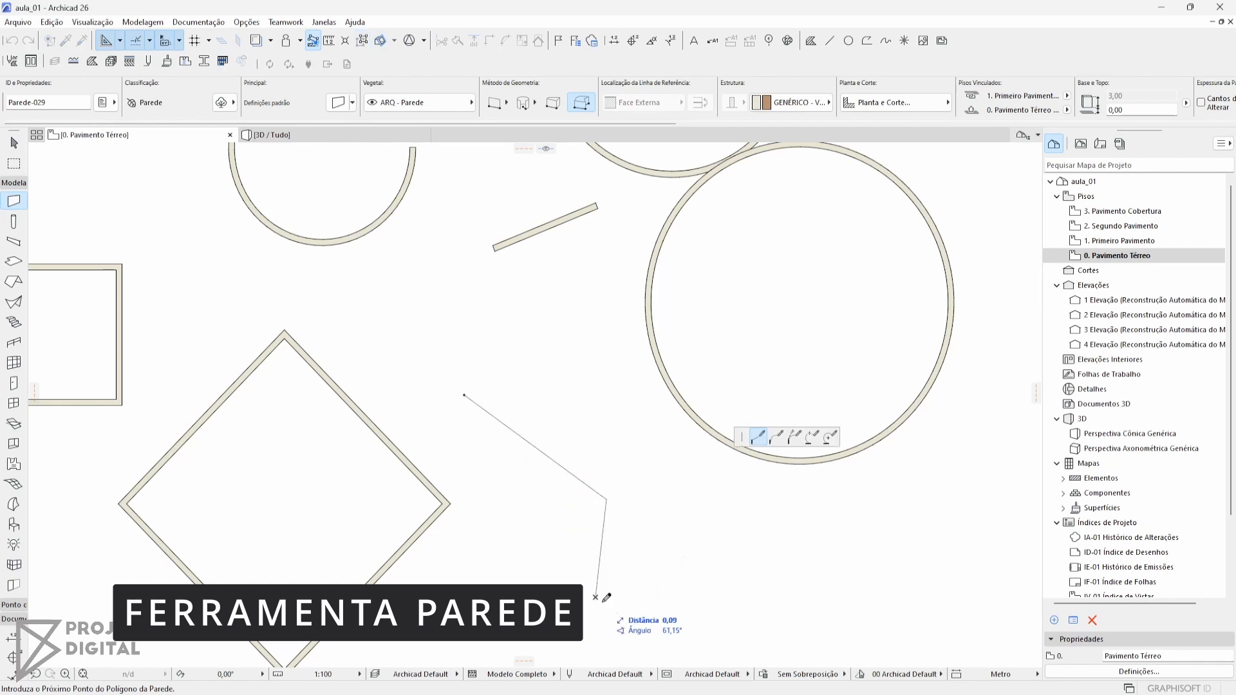
{"action": "left_click", "coordinate": [596, 598]}
{"action": "left_click", "coordinate": [734, 609]}
{"action": "left_click", "coordinate": [681, 483]}
{"action": "left_click", "coordinate": [597, 436]}
{"action": "left_click", "coordinate": [558, 324]}
{"action": "left_click", "coordinate": [468, 342]}
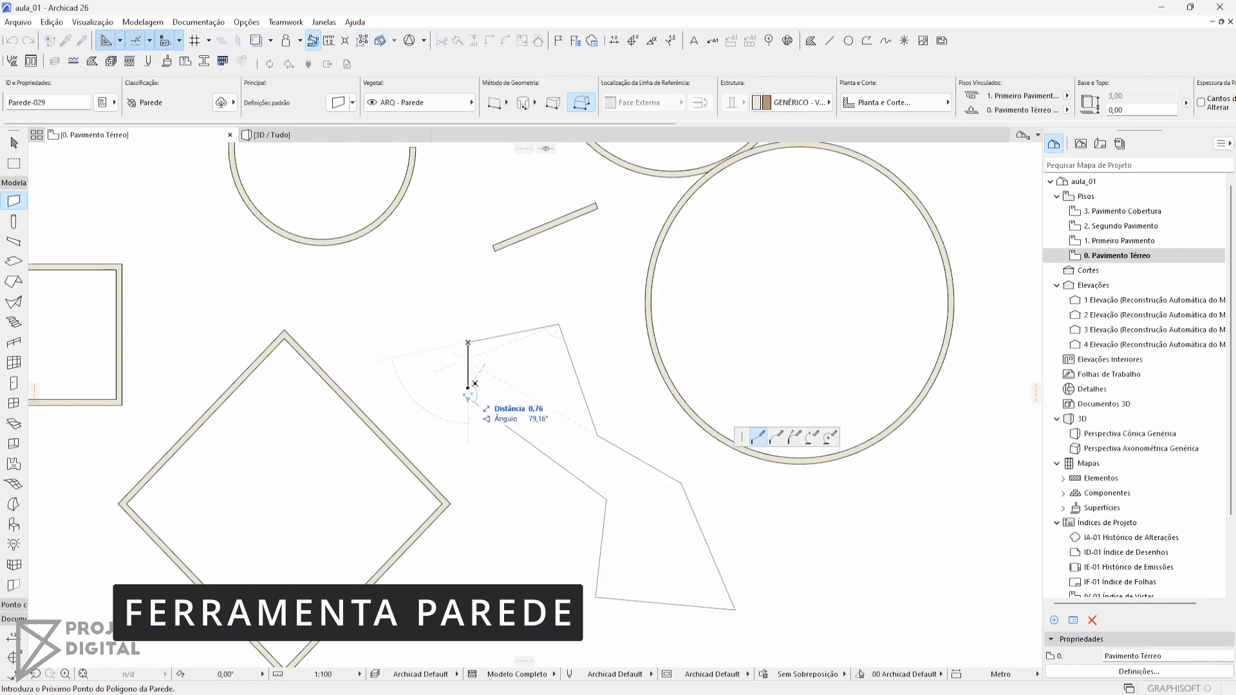
{"action": "left_click", "coordinate": [464, 395]}
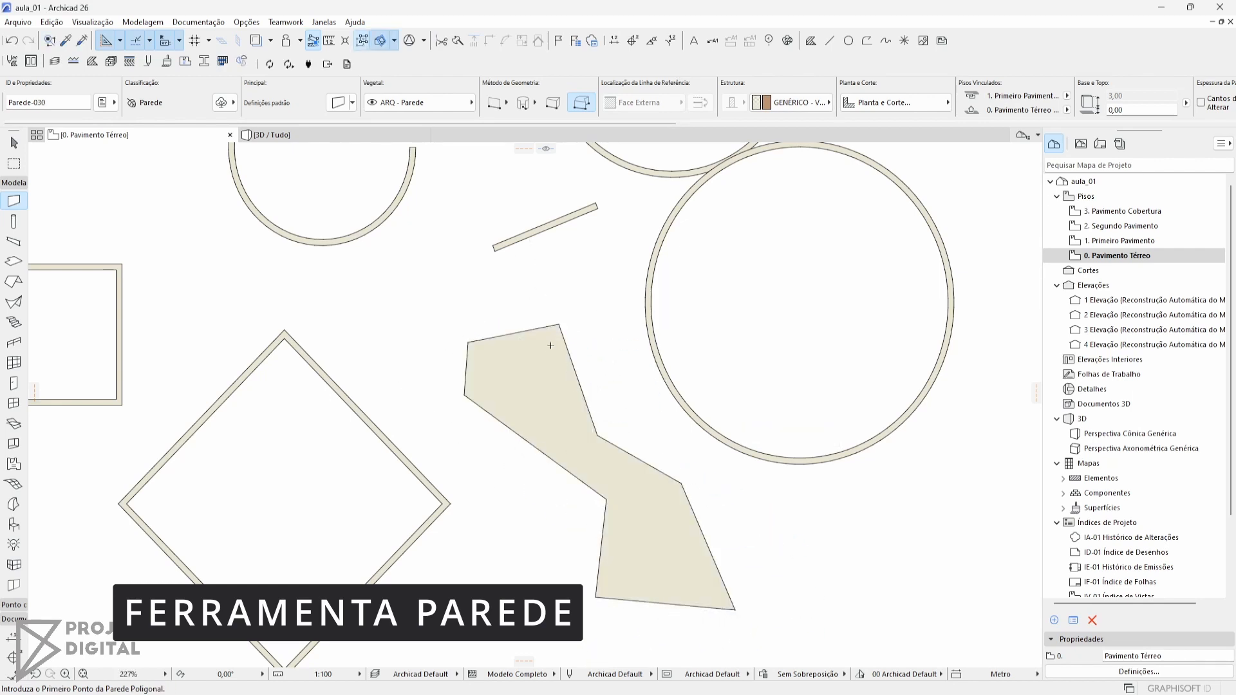
{"action": "key", "text": "Escape"}
{"action": "left_click", "coordinate": [517, 358]}
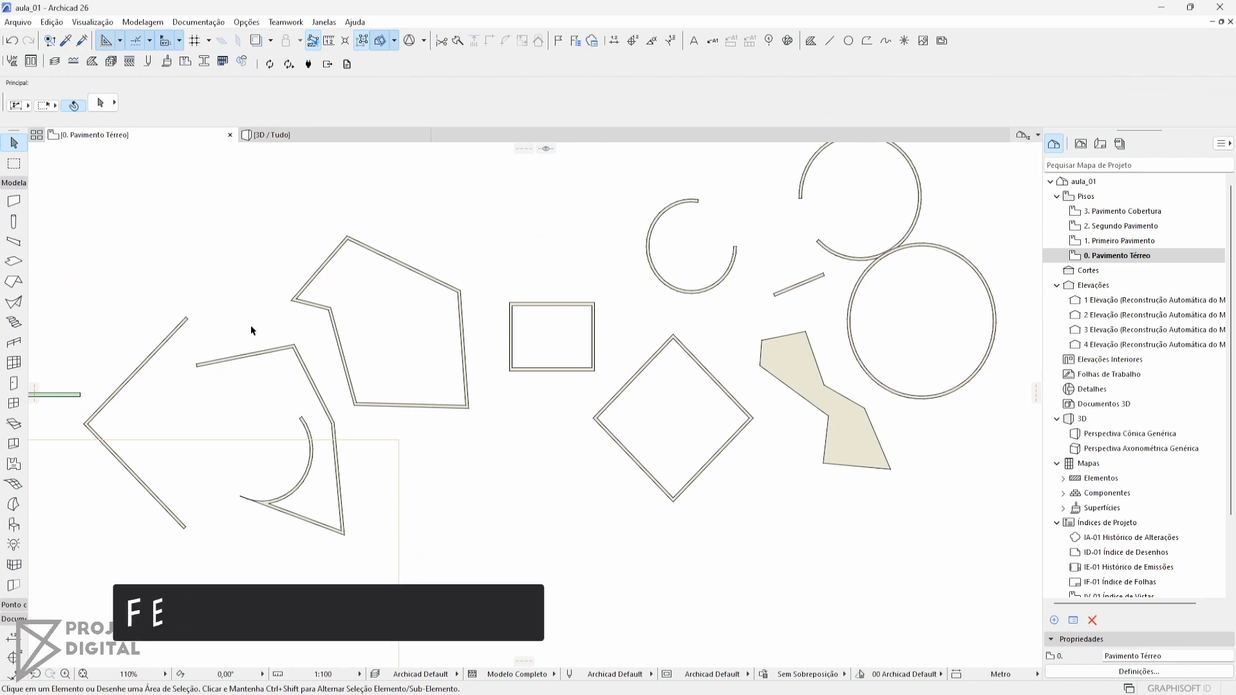
Review the Column tool's default settings and place three vertical columns with a 0,30 by 0,30 section above the rectangular wall
{"action": "middle_click_drag", "start_coordinate": [347, 237], "coordinate": [344, 341]}
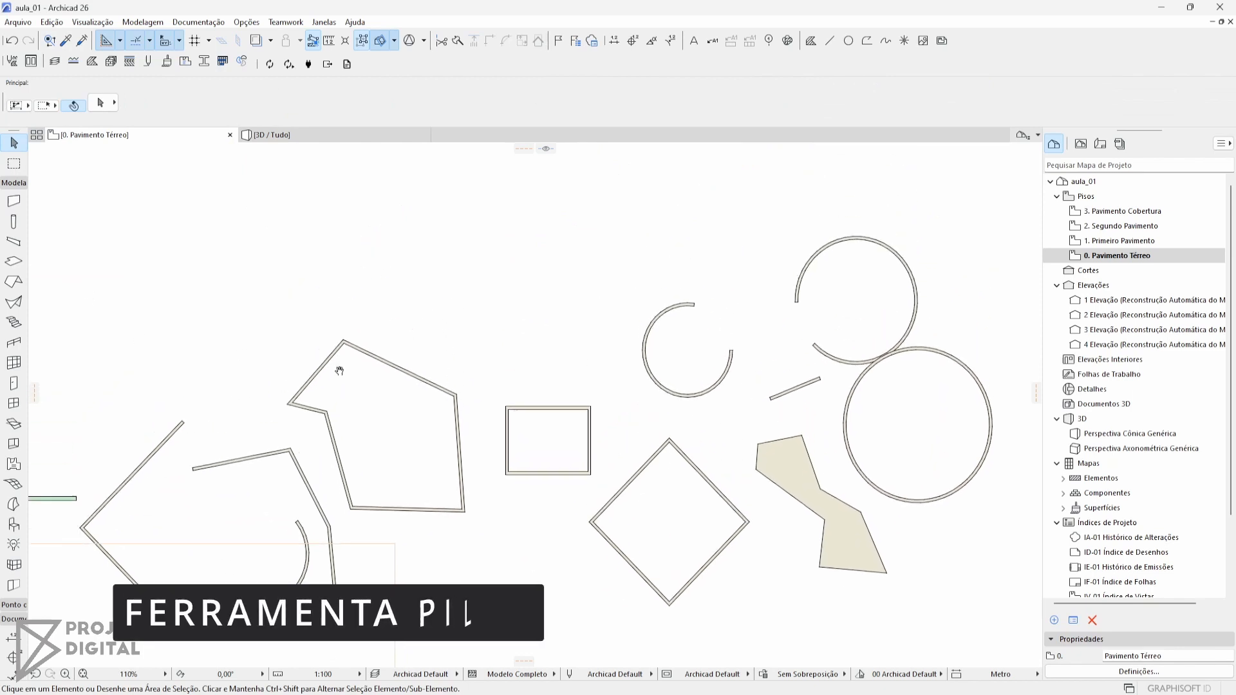
{"action": "left_click", "coordinate": [13, 220]}
{"action": "scroll", "coordinate": [521, 345], "scroll_direction": "up", "scroll_amount": 2}
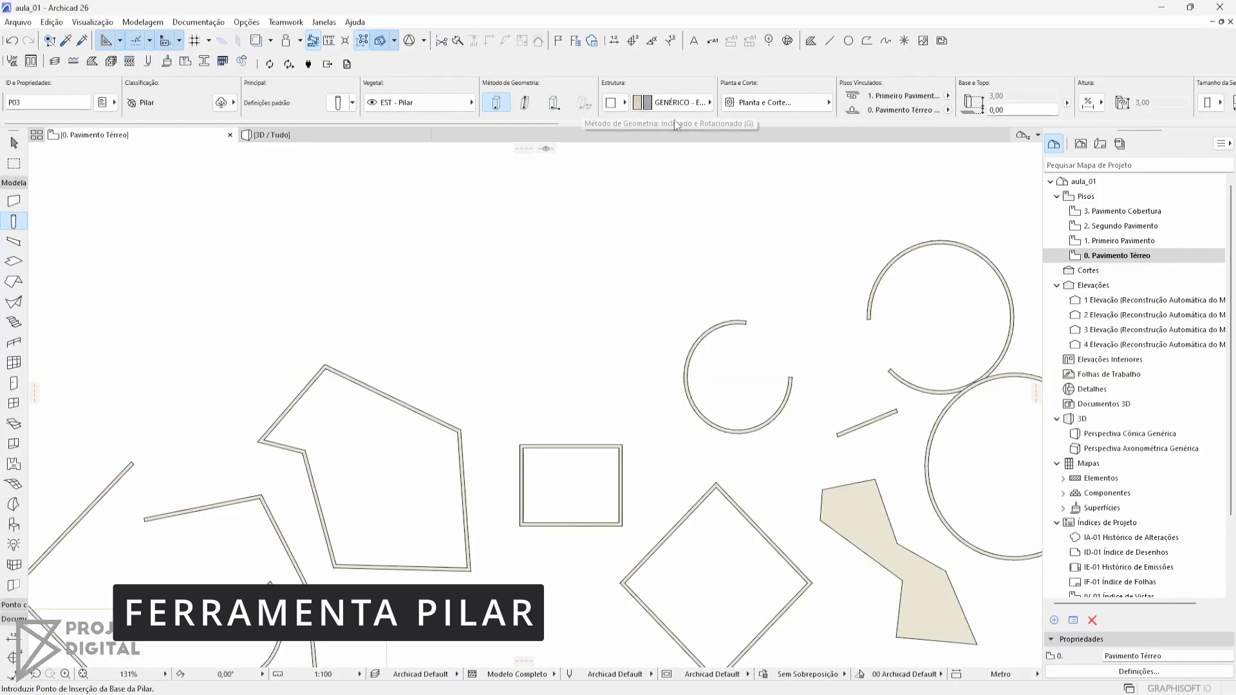
{"action": "scroll", "coordinate": [1059, 106], "scroll_direction": "down", "scroll_amount": 3}
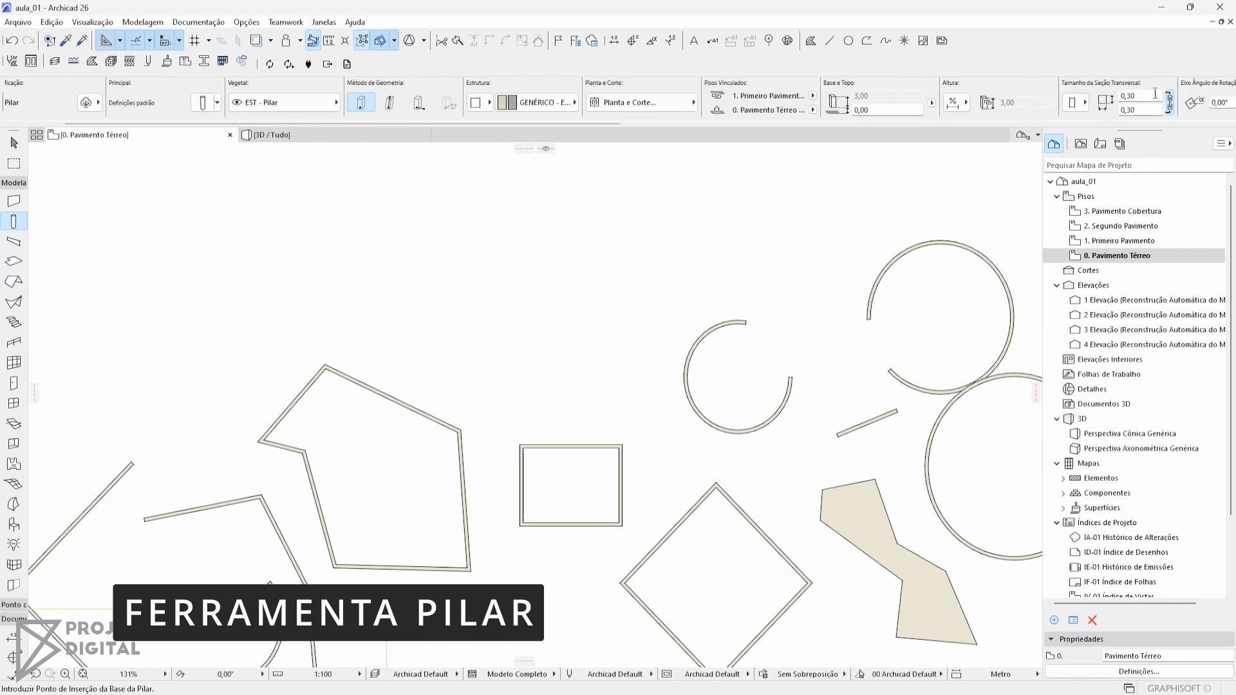
{"action": "scroll", "coordinate": [1094, 101], "scroll_direction": "down", "scroll_amount": 6}
{"action": "scroll", "coordinate": [1096, 101], "scroll_direction": "up", "scroll_amount": 3}
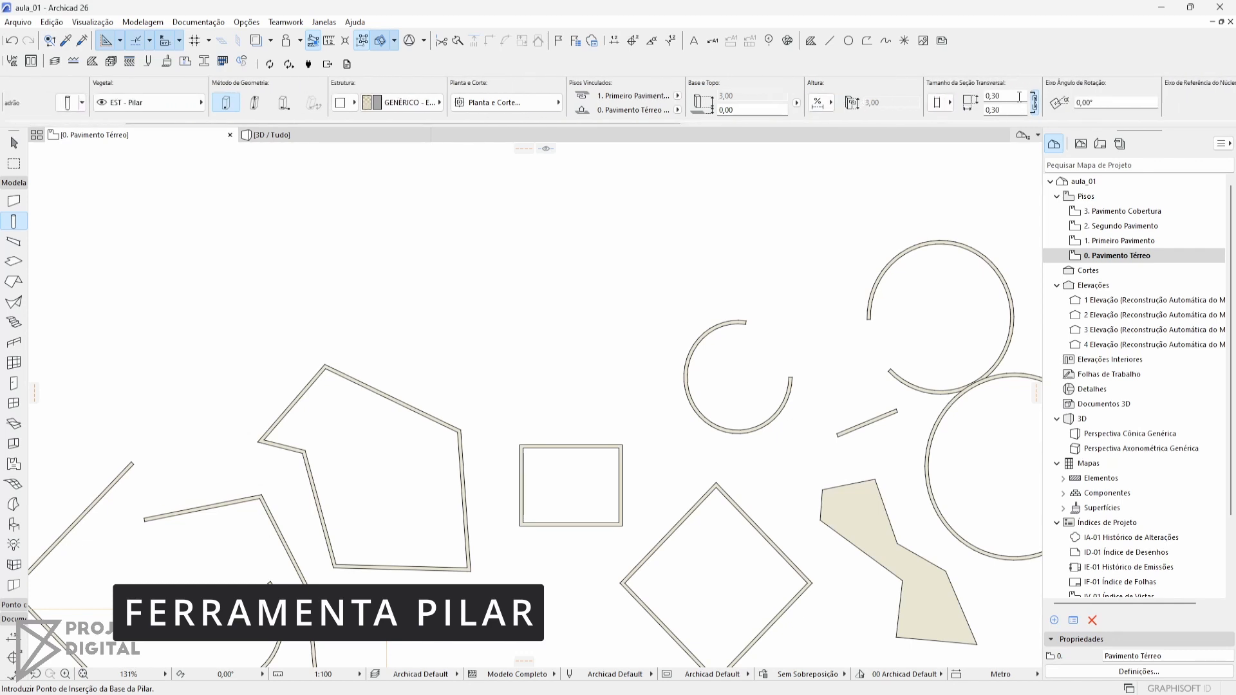
{"action": "scroll", "coordinate": [956, 104], "scroll_direction": "down", "scroll_amount": 6}
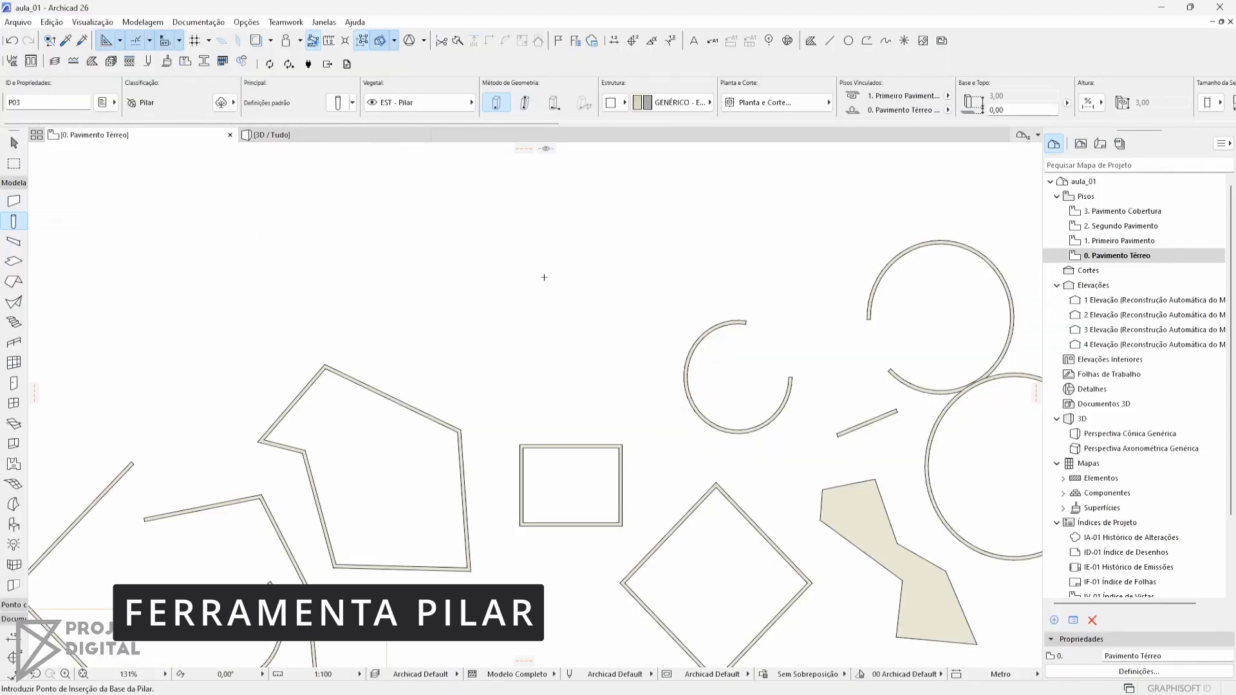
{"action": "left_click", "coordinate": [538, 279]}
{"action": "left_click", "coordinate": [593, 313]}
{"action": "left_click", "coordinate": [512, 336]}
Look through the column favourites and place two more default columns near the first three
{"action": "left_click", "coordinate": [352, 103]}
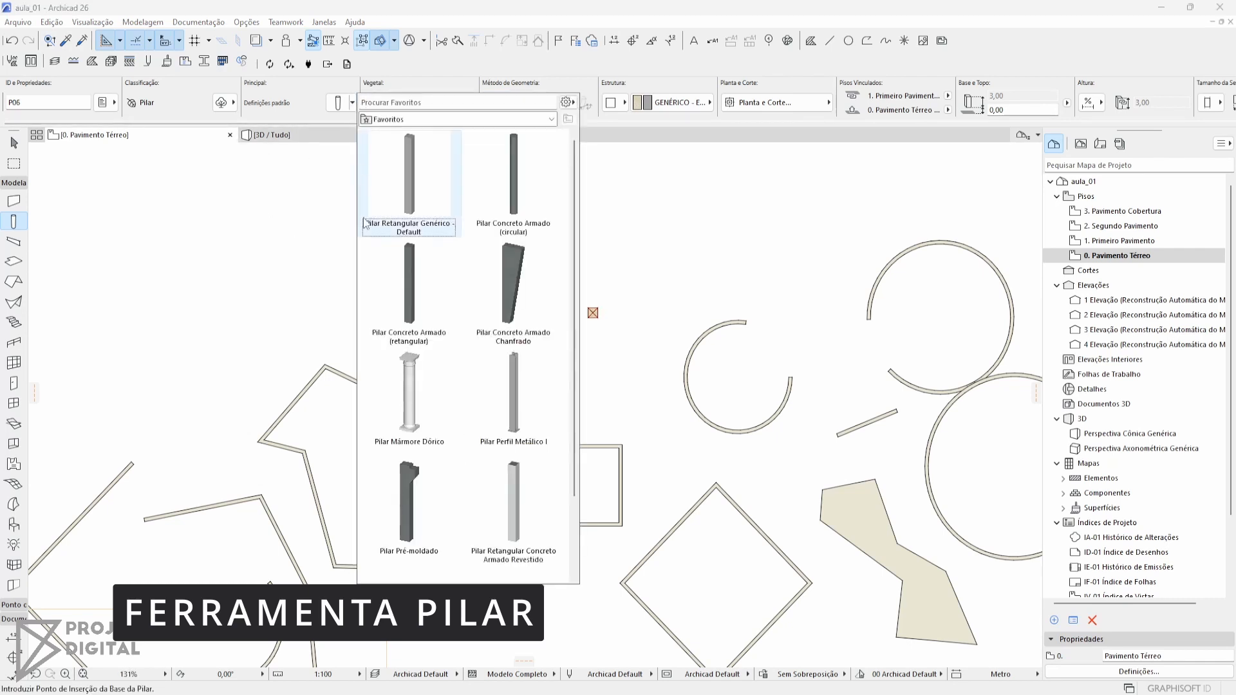
{"action": "left_click", "coordinate": [353, 103]}
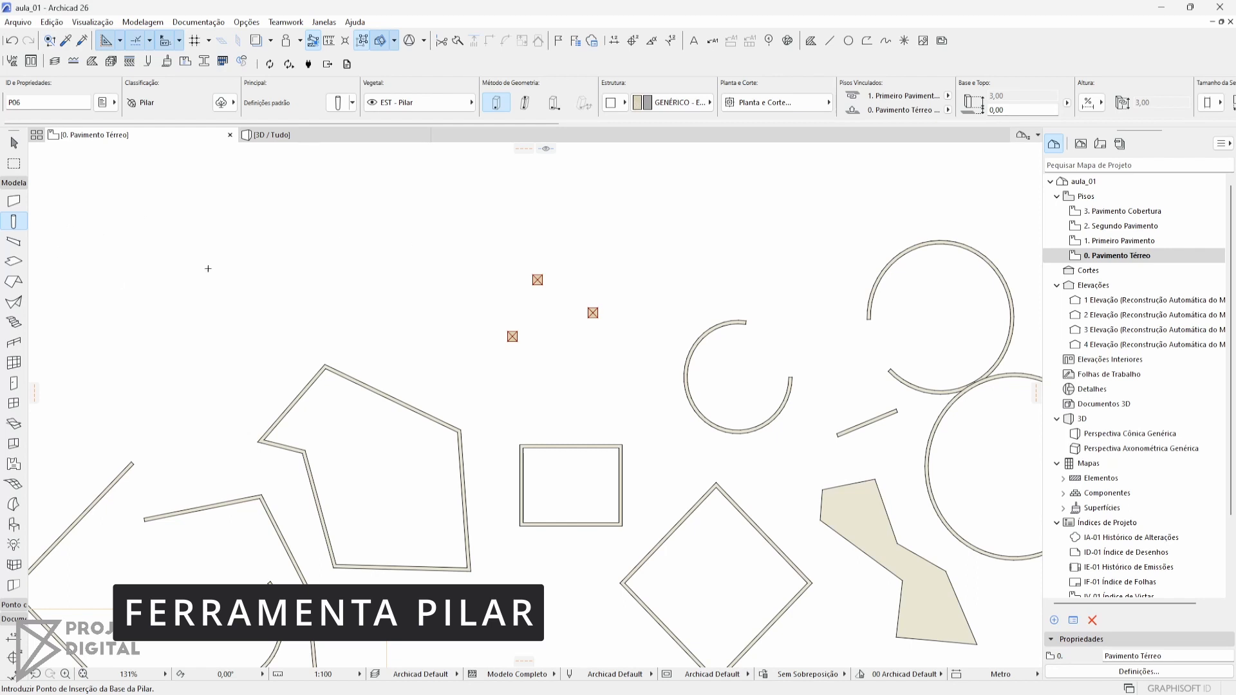
{"action": "left_click", "coordinate": [601, 244]}
{"action": "left_click", "coordinate": [569, 350]}
Draw a single diagonal beam beside the columns with the Beam tool and check its elevation setting
{"action": "left_click", "coordinate": [15, 243]}
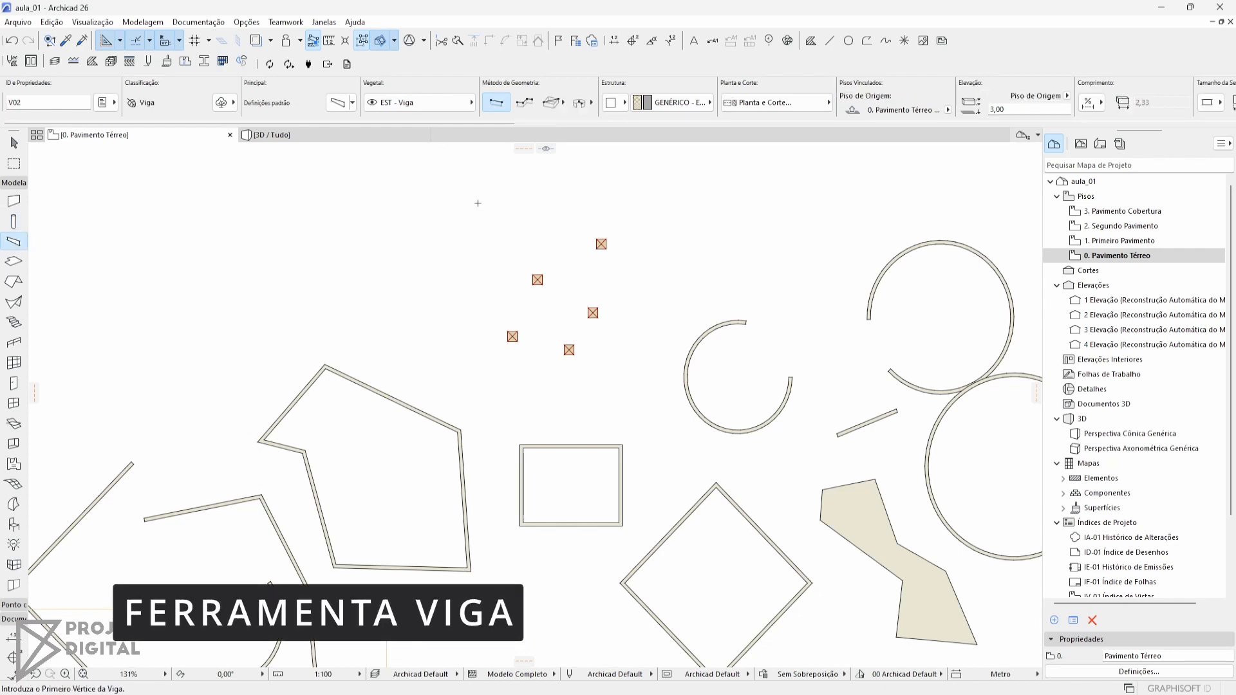
{"action": "middle_click_drag", "start_coordinate": [713, 246], "coordinate": [631, 238]}
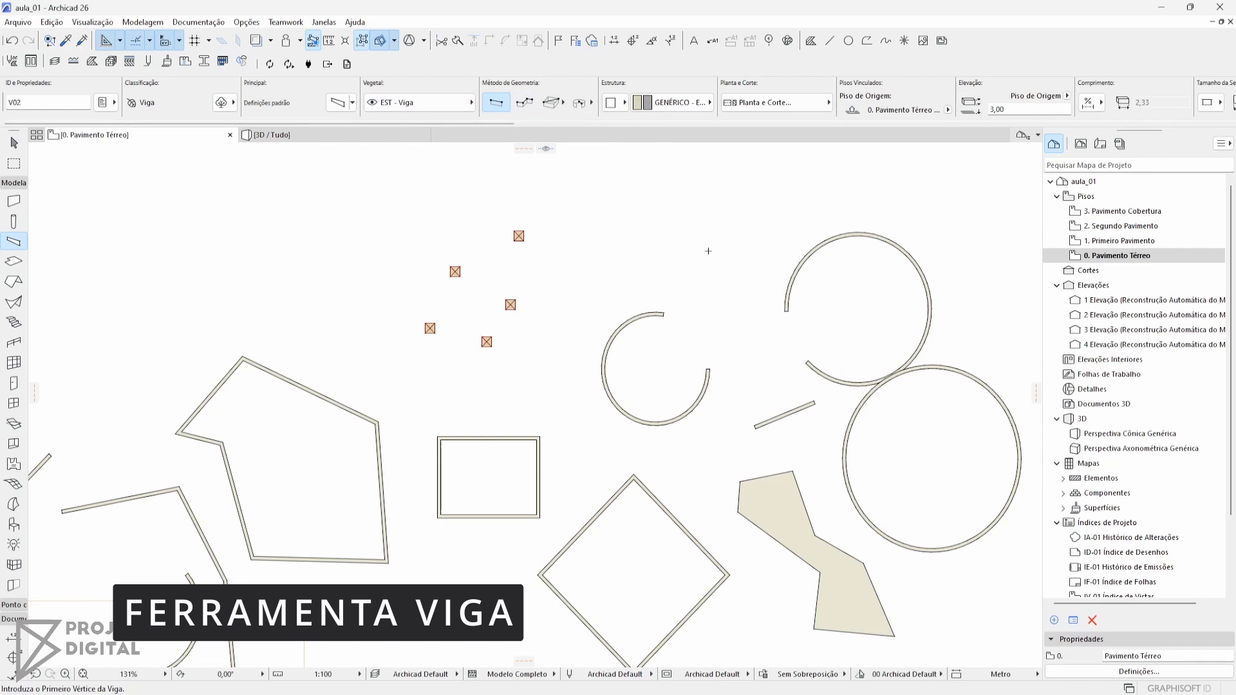
{"action": "middle_click_drag", "start_coordinate": [614, 252], "coordinate": [470, 312]}
{"action": "left_click", "coordinate": [467, 256]}
{"action": "left_click", "coordinate": [555, 183]}
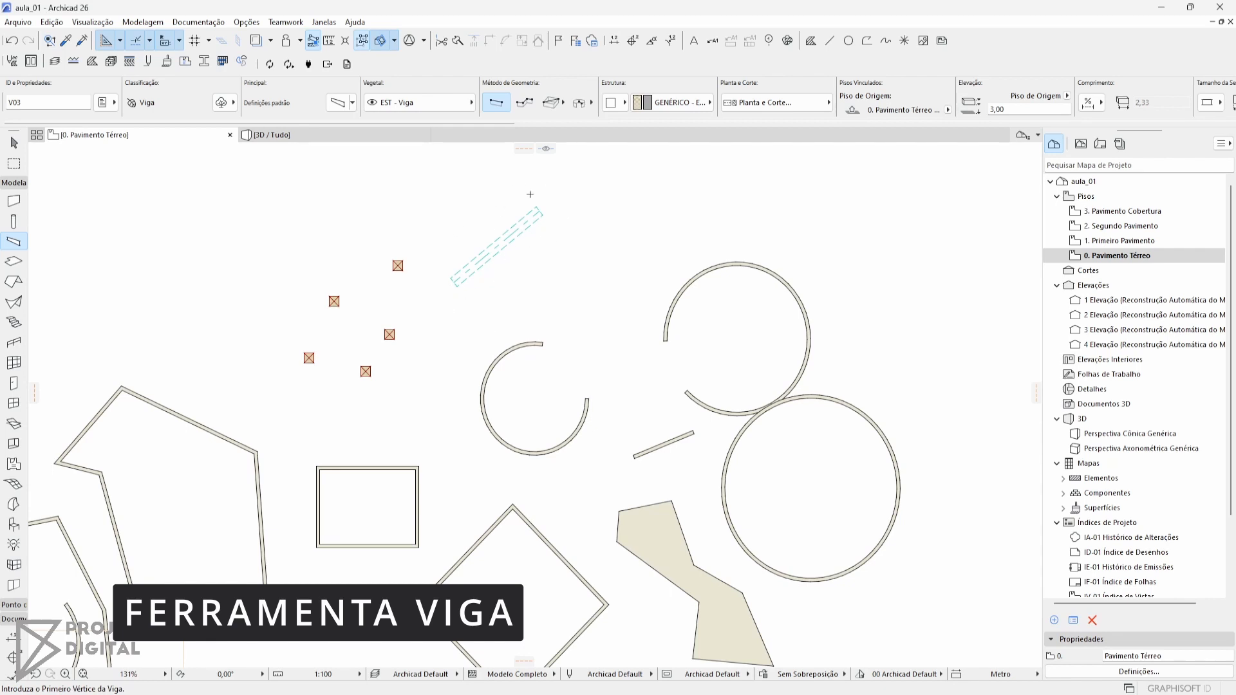
{"action": "left_click", "coordinate": [1012, 111]}
{"action": "middle_click_drag", "start_coordinate": [582, 225], "coordinate": [578, 225]}
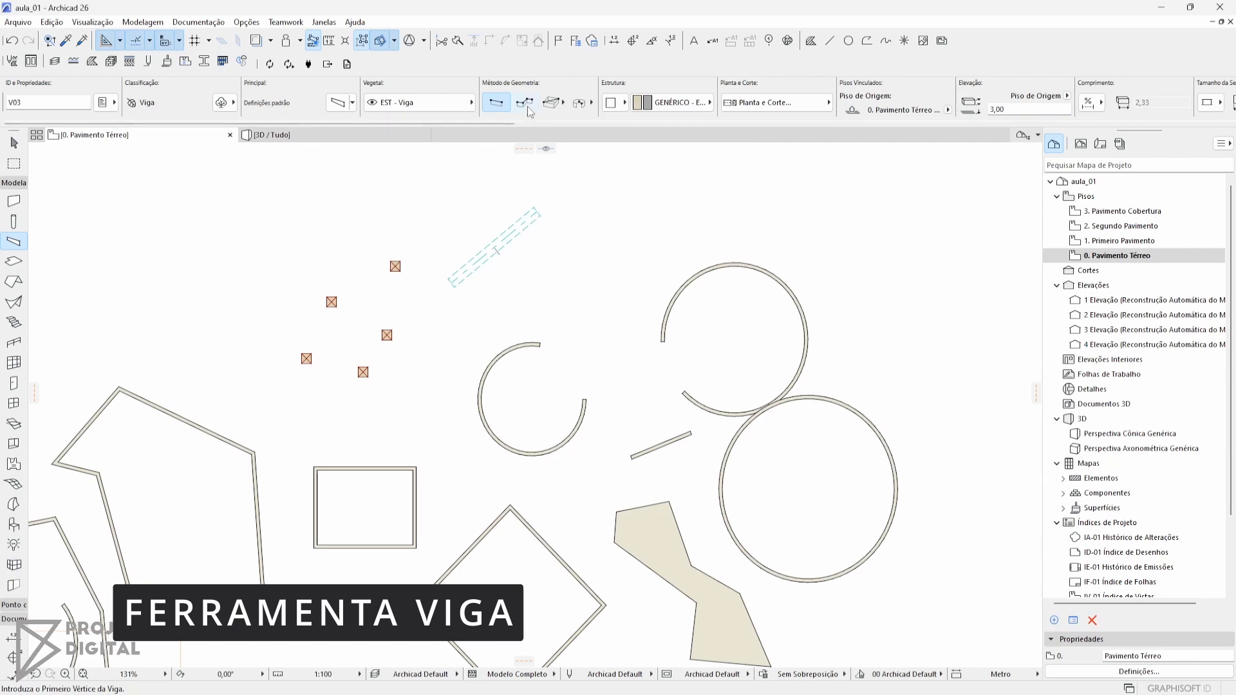
Draw a closed five-sided loop of chained beams beside the single beam
{"action": "left_click", "coordinate": [525, 103]}
{"action": "left_click", "coordinate": [588, 195]}
{"action": "left_click", "coordinate": [681, 159]}
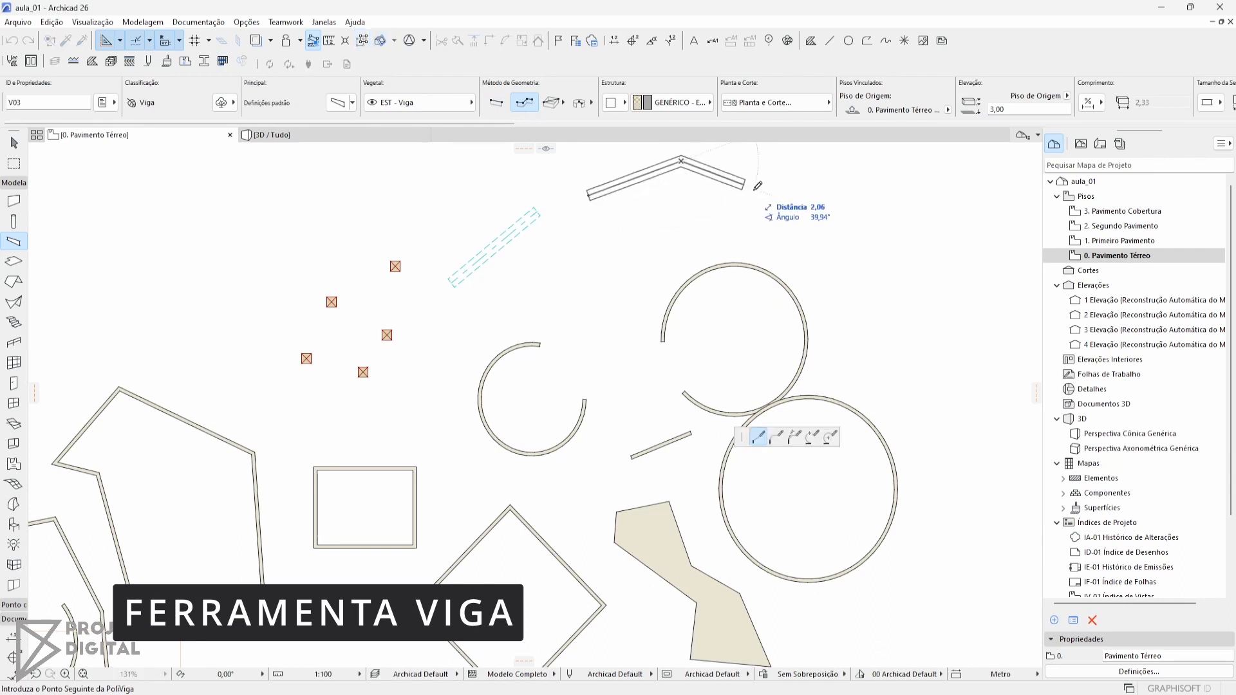
{"action": "left_click", "coordinate": [792, 211]}
{"action": "left_click", "coordinate": [626, 268]}
{"action": "left_click", "coordinate": [537, 236]}
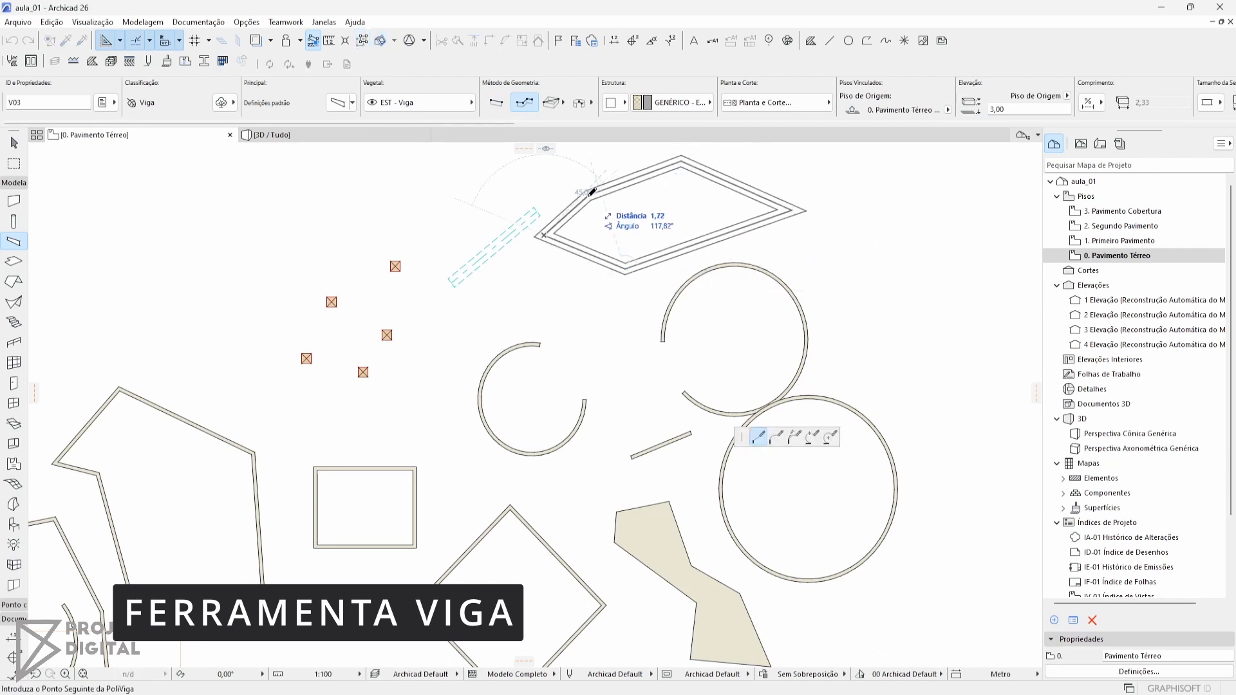
{"action": "left_click", "coordinate": [588, 195]}
{"action": "middle_click_drag", "start_coordinate": [698, 196], "coordinate": [466, 225]}
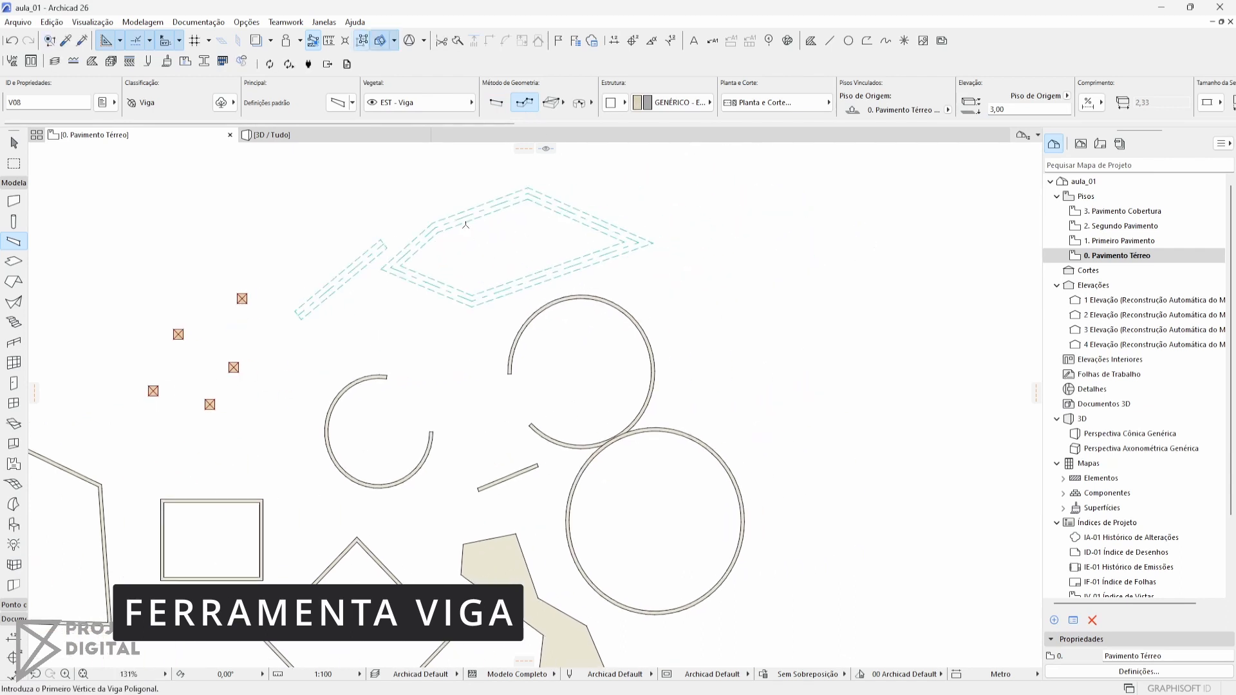
Draw a rectangular set of beams beside the five-sided beam loop
{"action": "left_click", "coordinate": [552, 103]}
{"action": "left_click", "coordinate": [730, 207]}
{"action": "left_click", "coordinate": [839, 314]}
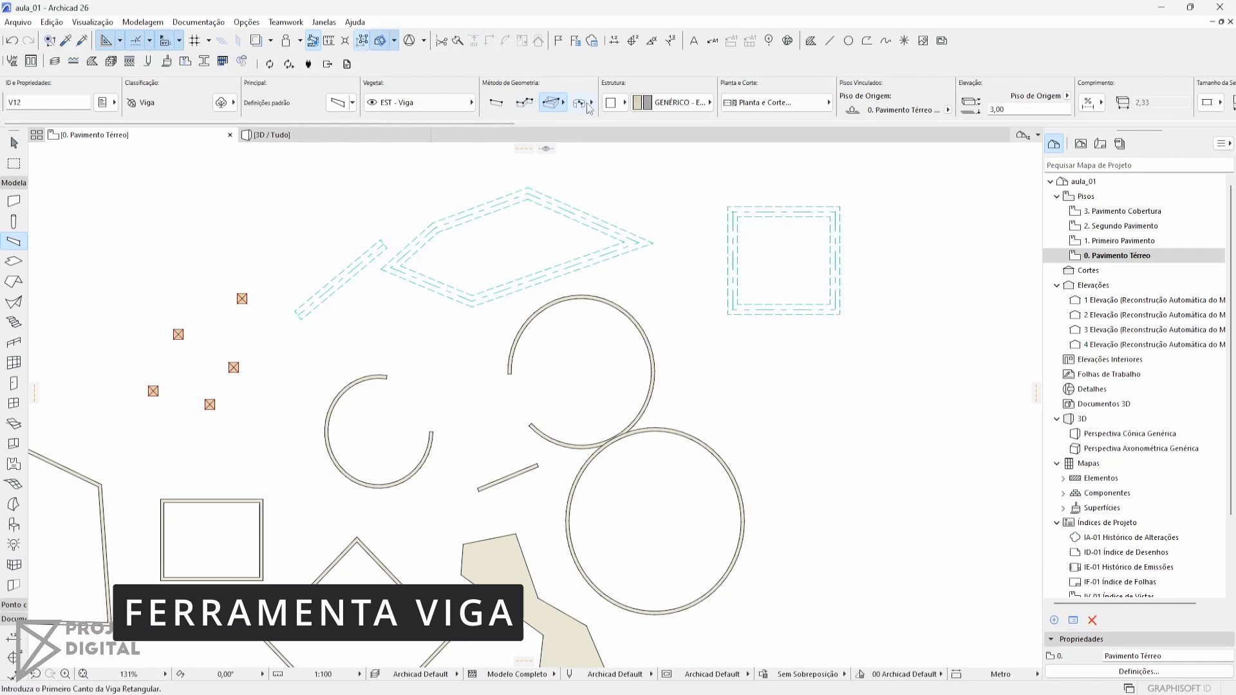
Look at the curved and rectangular beam geometry variants and return to the rectangular method
{"action": "left_click", "coordinate": [583, 103]}
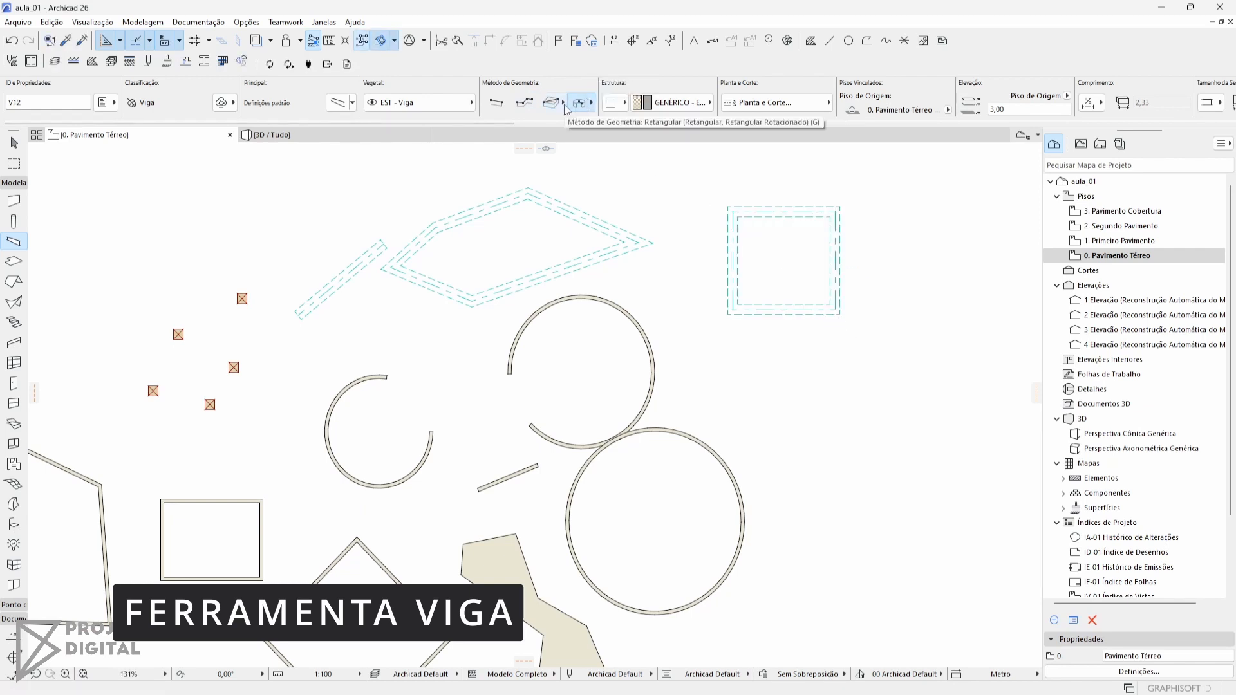
{"action": "left_click", "coordinate": [564, 103]}
{"action": "left_click", "coordinate": [574, 92]}
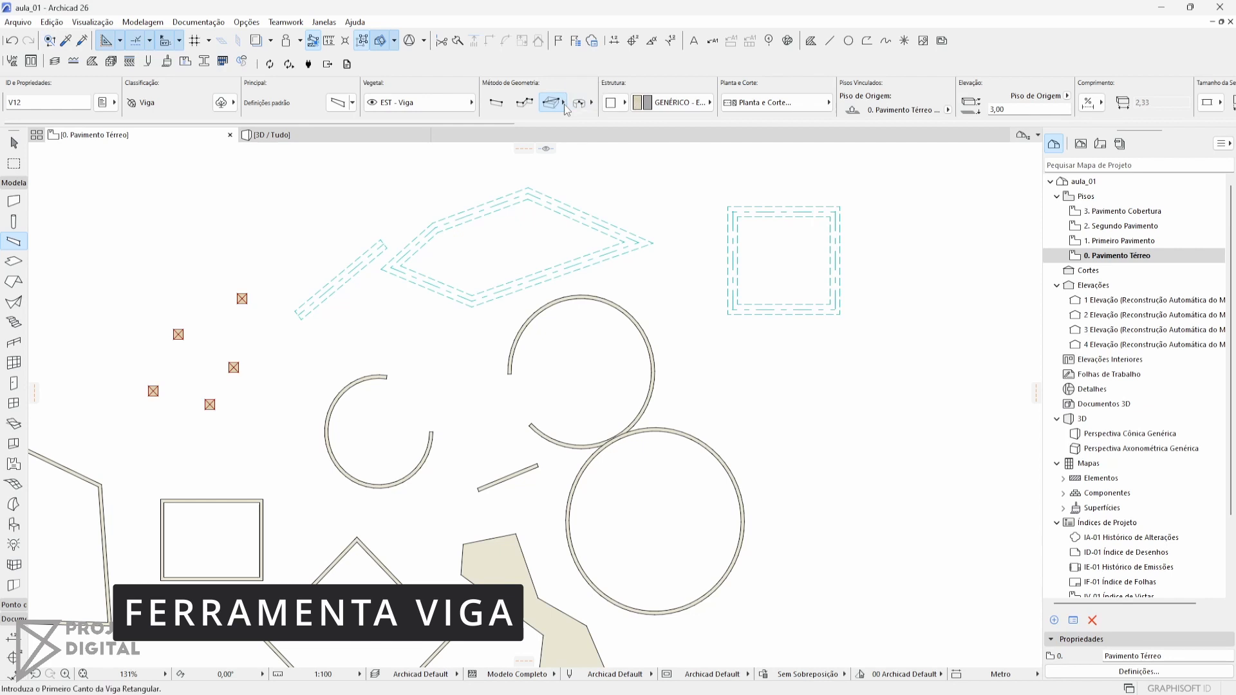
Generate a closed loop of beams along the six-sided wall outline with the Magic Wand
{"action": "middle_click_drag", "start_coordinate": [631, 202], "coordinate": [642, 137]}
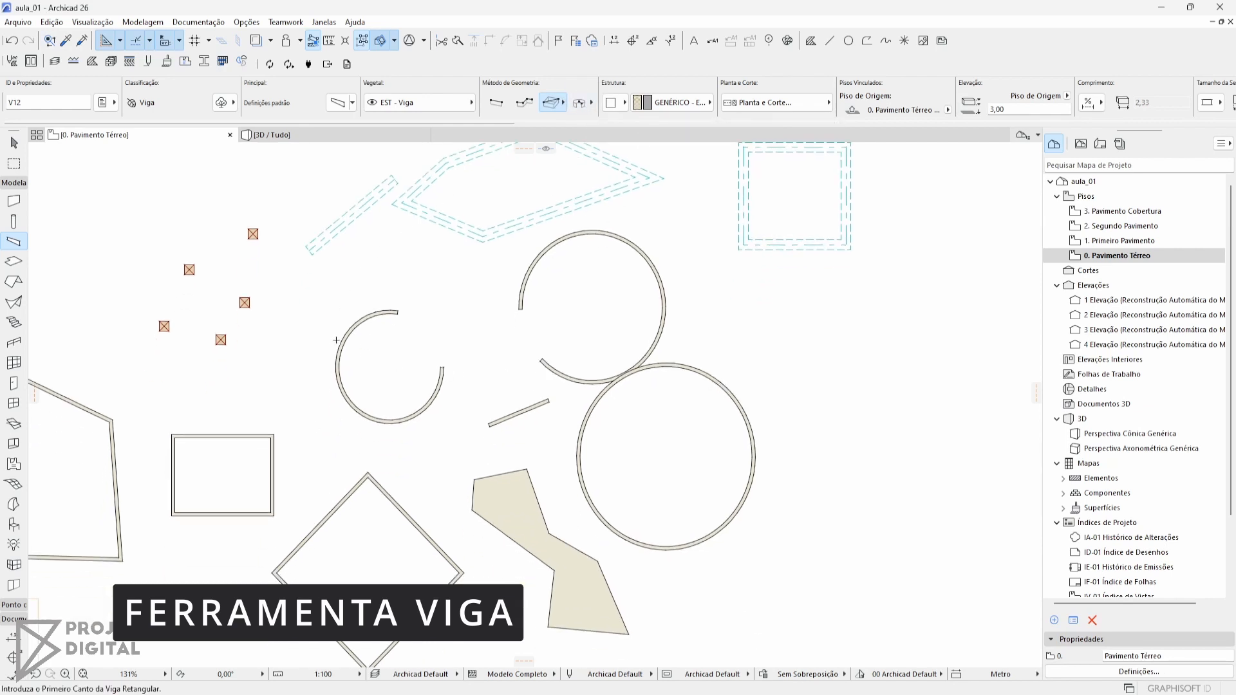
{"action": "middle_click_drag", "start_coordinate": [361, 320], "coordinate": [467, 359]}
{"action": "middle_click_drag", "start_coordinate": [308, 269], "coordinate": [429, 225]}
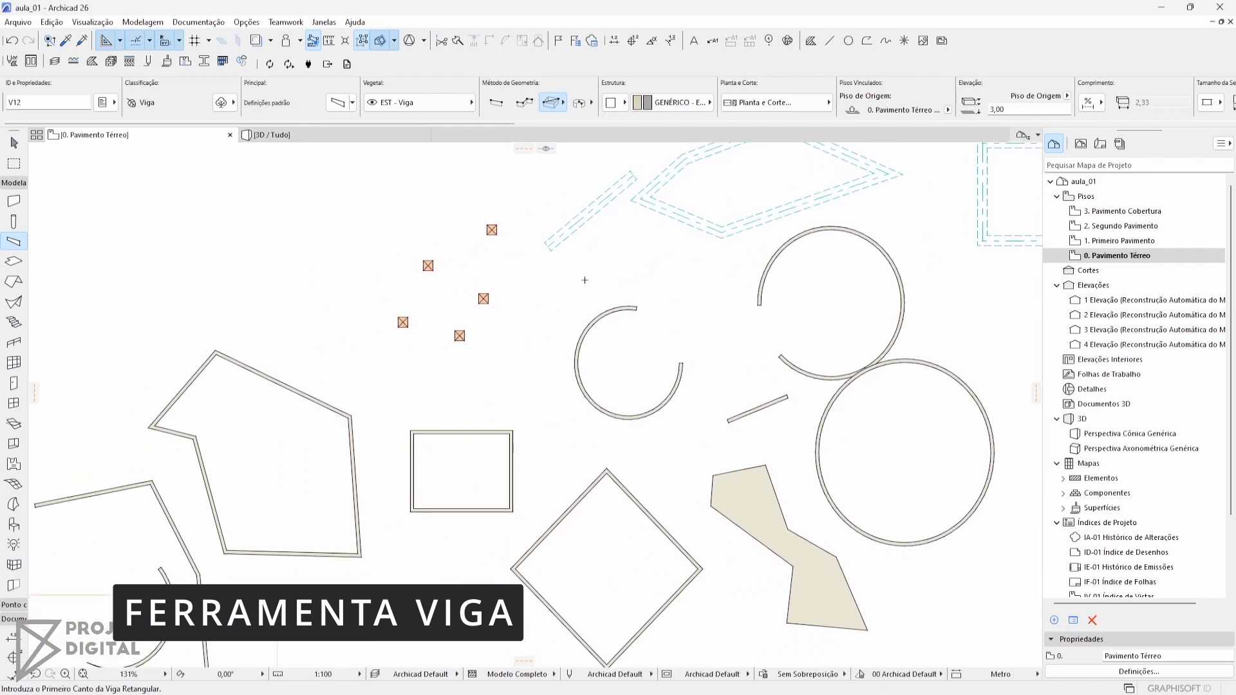
{"action": "middle_click_drag", "start_coordinate": [582, 278], "coordinate": [459, 330]}
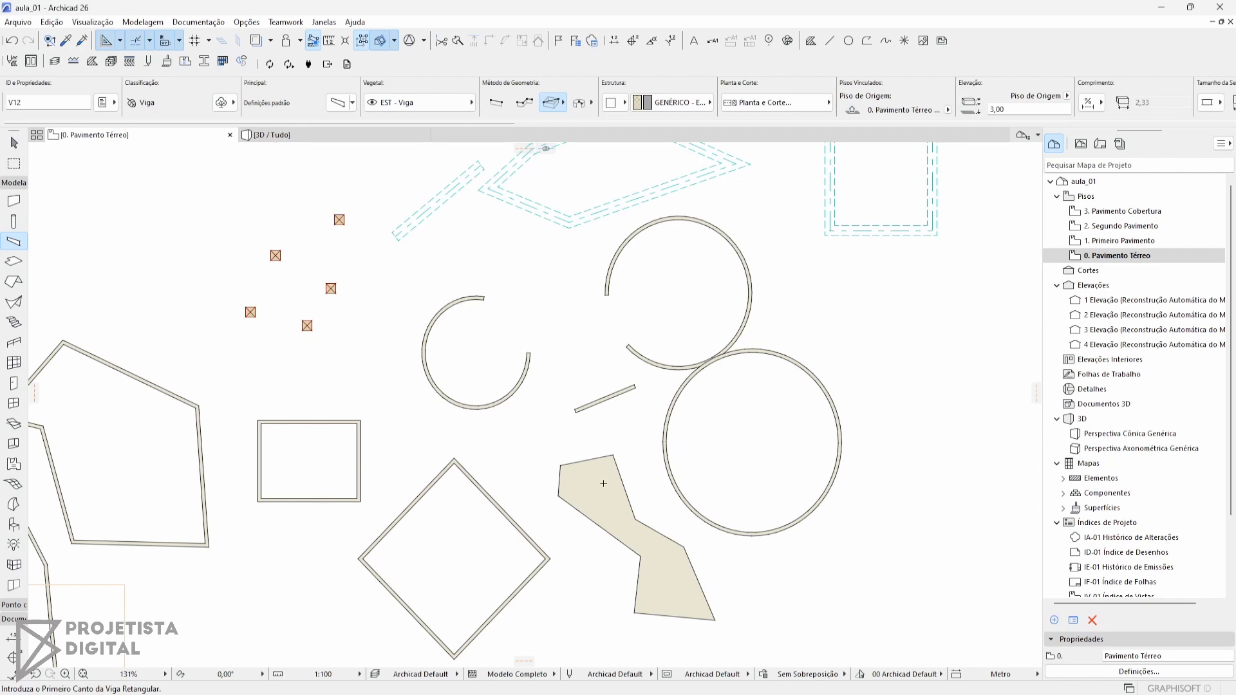
{"action": "middle_click_drag", "start_coordinate": [628, 472], "coordinate": [578, 441]}
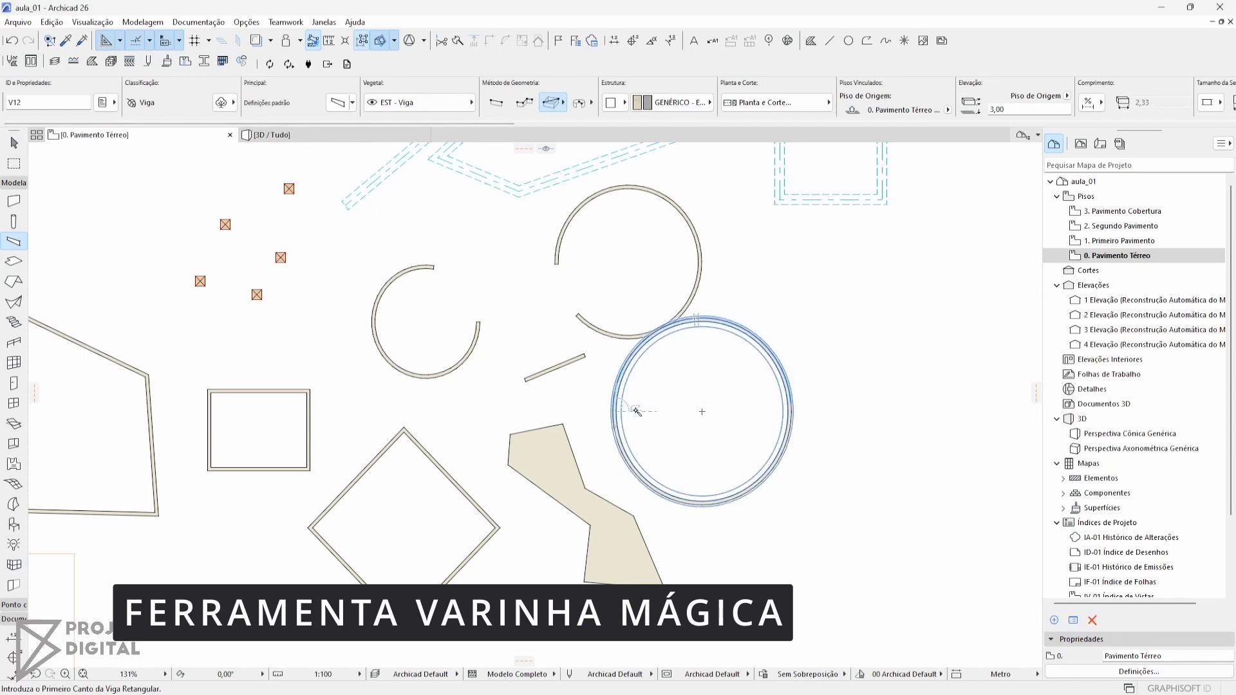
{"action": "middle_click_drag", "start_coordinate": [352, 493], "coordinate": [723, 375]}
{"action": "middle_click_drag", "start_coordinate": [525, 439], "coordinate": [653, 513]}
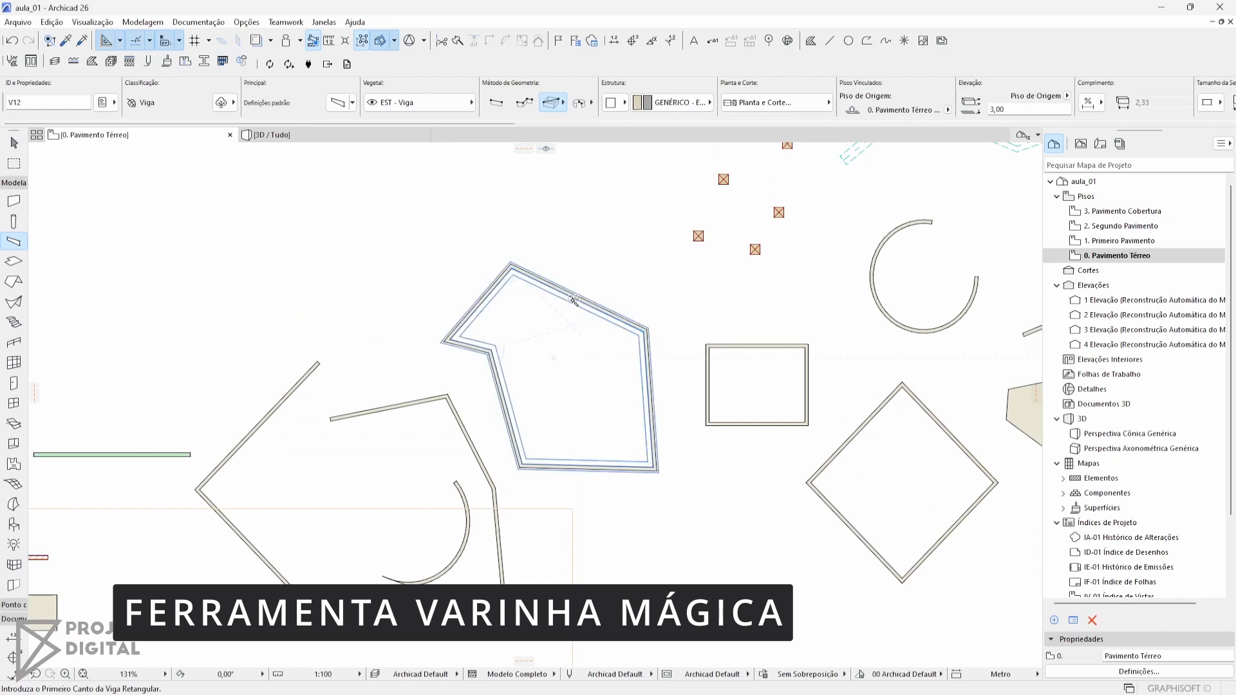
{"action": "left_click", "coordinate": [573, 300]}
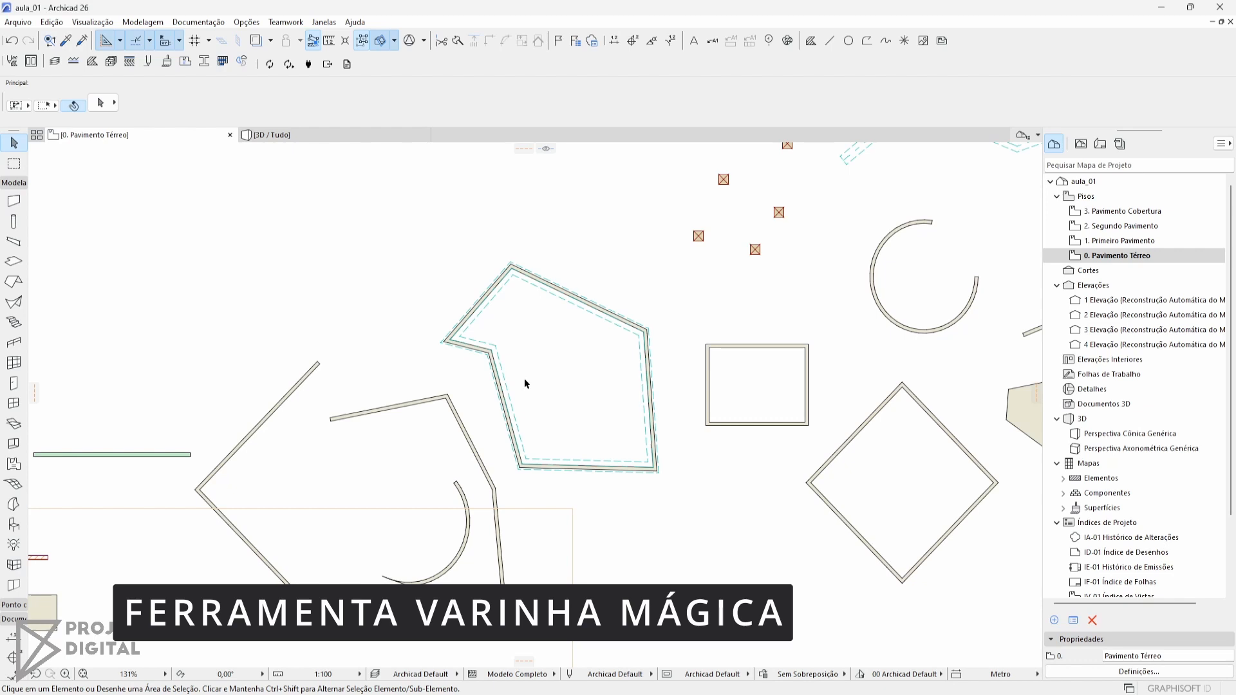
Examine in 3D how the beams sit on the six-sided walls, and return to the ground floor plan
{"action": "key", "text": "F3"}
{"action": "scroll", "coordinate": [532, 381], "scroll_direction": "down", "scroll_amount": 2}
{"action": "middle_click_drag", "start_coordinate": [504, 348], "coordinate": [494, 410]}
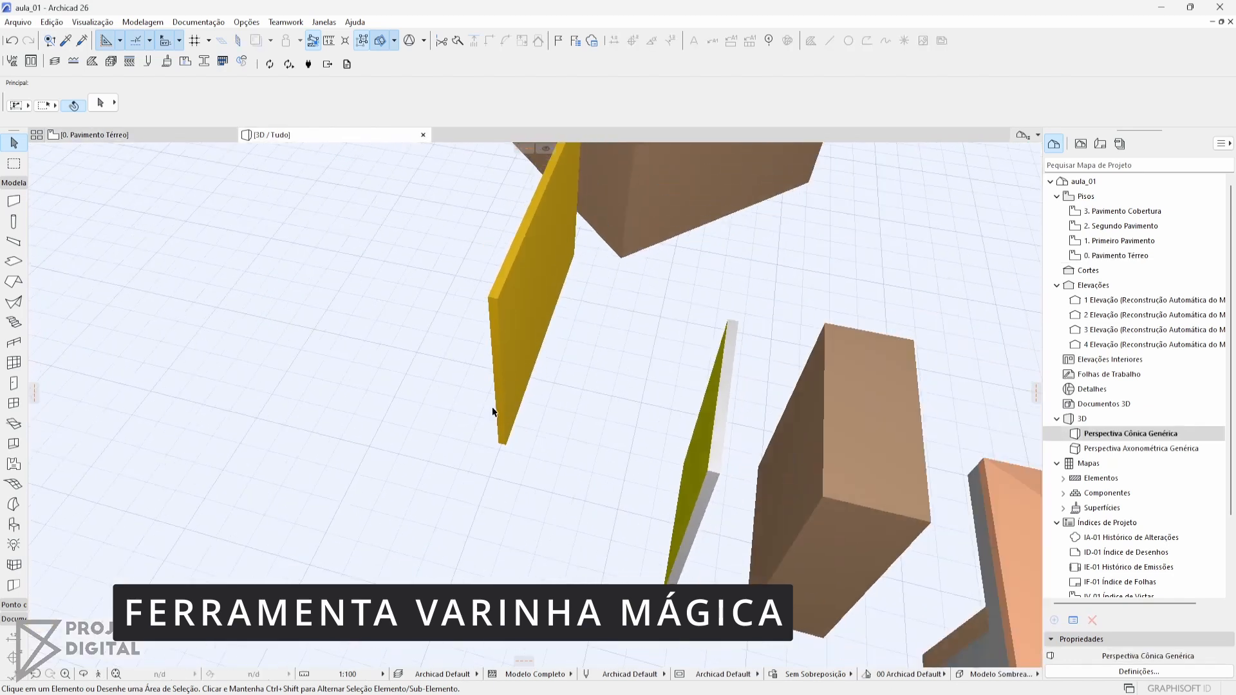
{"action": "scroll", "coordinate": [495, 409], "scroll_direction": "down", "scroll_amount": 3}
{"action": "middle_click_drag", "start_coordinate": [576, 310], "coordinate": [660, 407]}
{"action": "scroll", "coordinate": [587, 406], "scroll_direction": "up", "scroll_amount": 4}
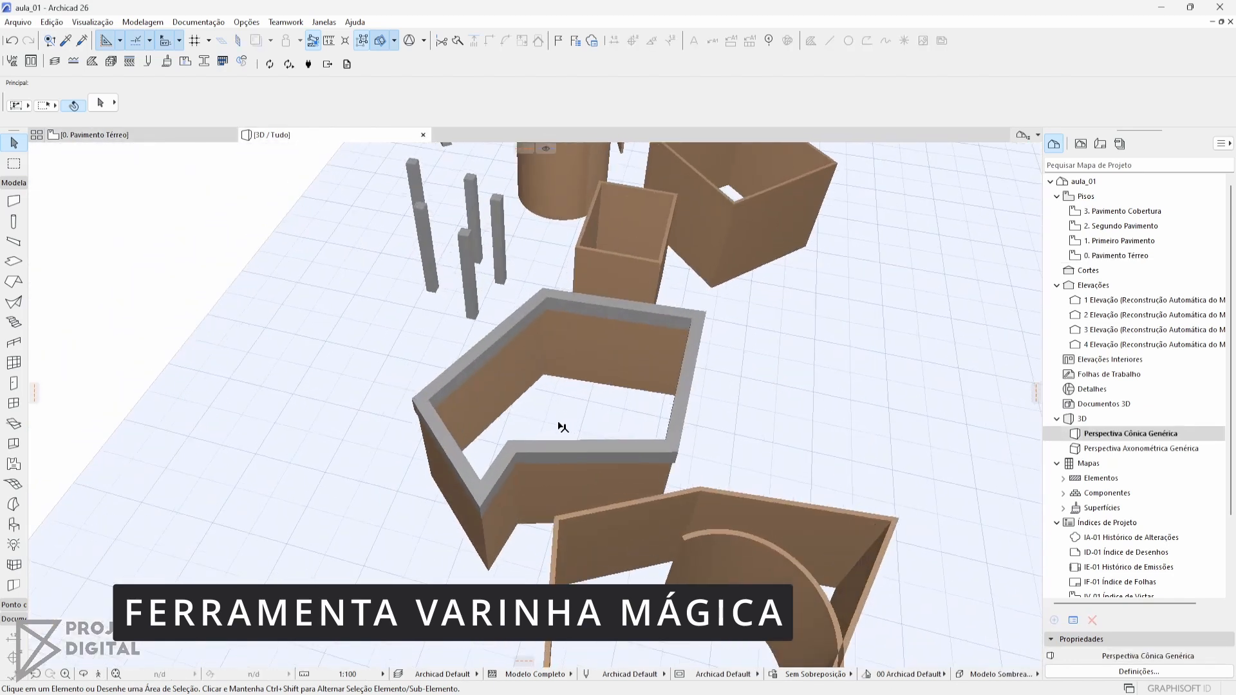
{"action": "middle_click_drag", "start_coordinate": [523, 444], "coordinate": [714, 368], "text": "shift"}
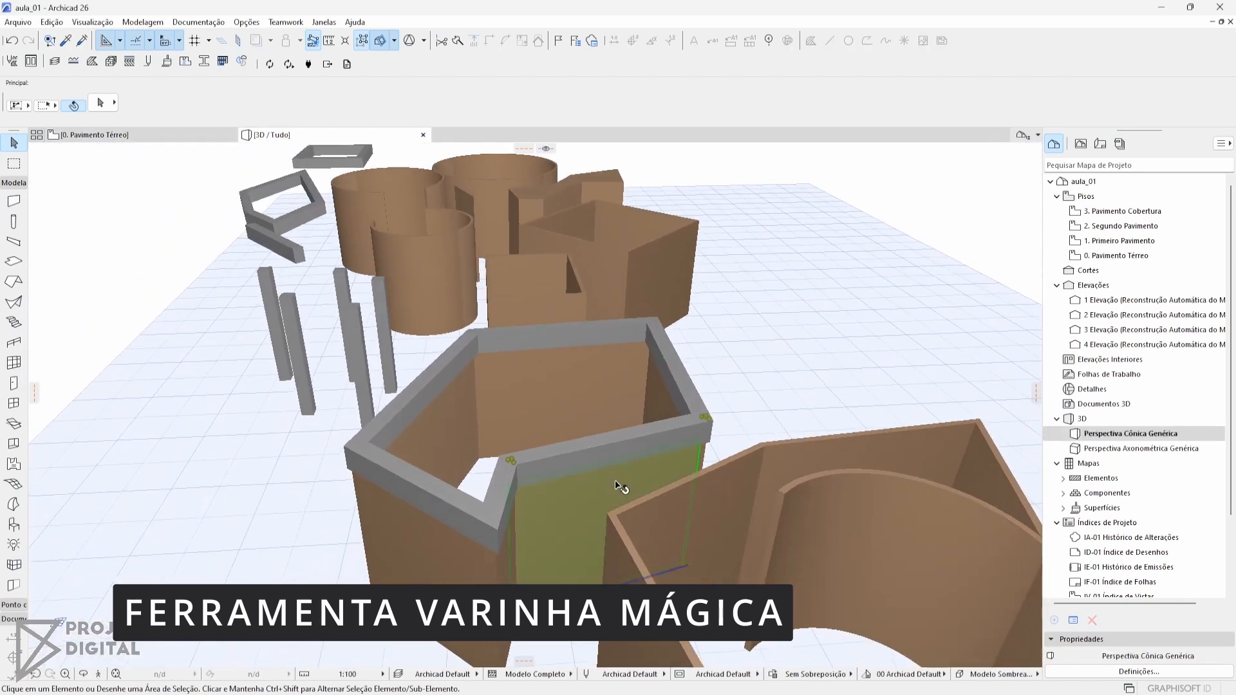
{"action": "left_click", "coordinate": [580, 452]}
{"action": "left_click", "coordinate": [384, 407]}
{"action": "key", "text": "F2"}
{"action": "middle_click_drag", "start_coordinate": [547, 414], "coordinate": [458, 414]}
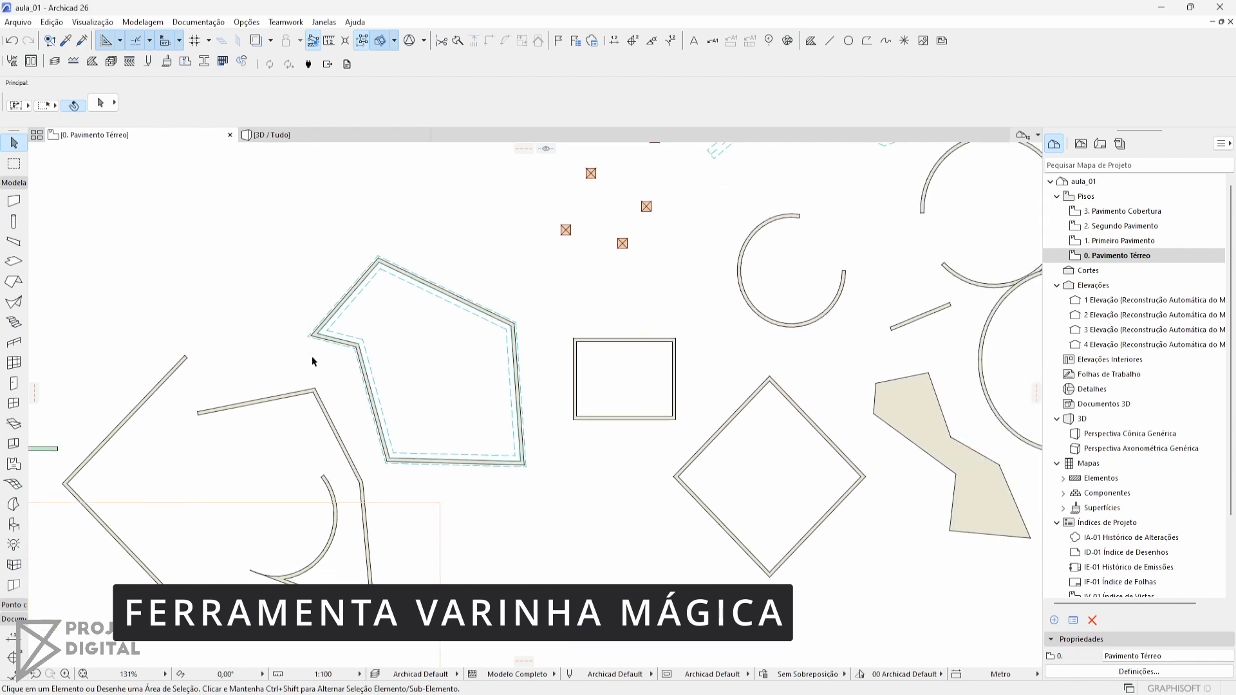
Create a slab filling the six-sided wall loop by using the Slab tool with the Magic Wand
{"action": "middle_click_drag", "start_coordinate": [456, 271], "coordinate": [339, 305]}
{"action": "middle_click_drag", "start_coordinate": [518, 268], "coordinate": [418, 319]}
{"action": "middle_click_drag", "start_coordinate": [605, 187], "coordinate": [528, 244]}
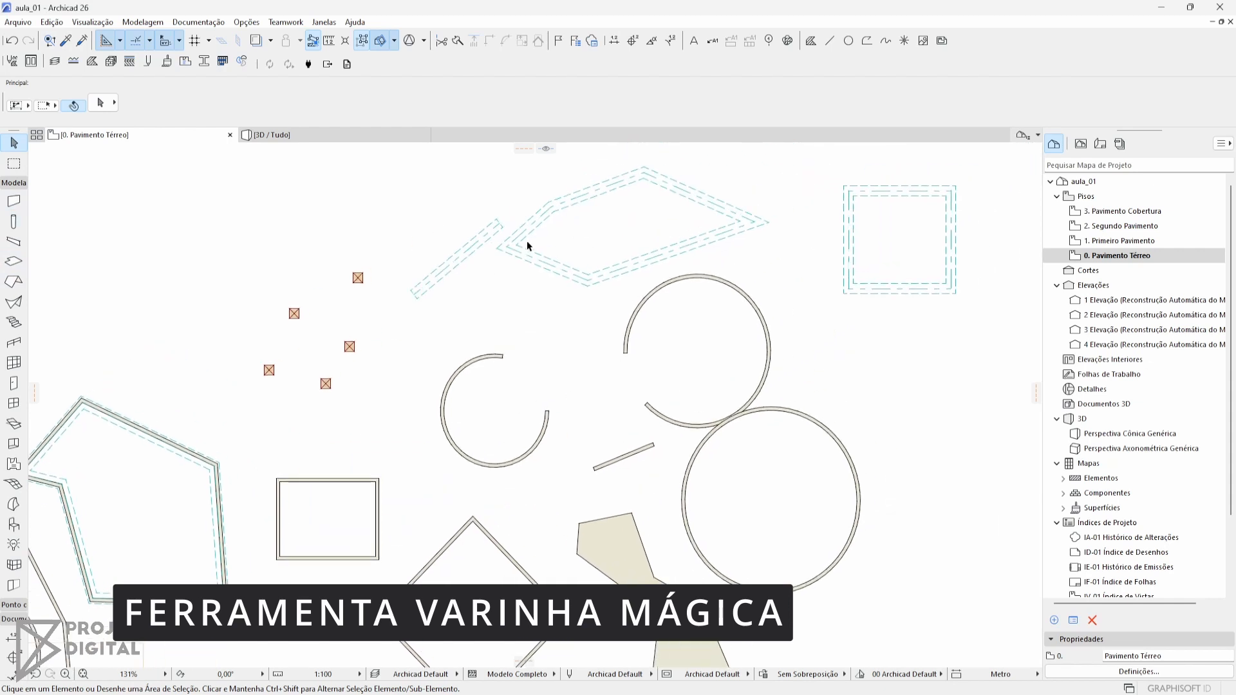
{"action": "left_click", "coordinate": [549, 217]}
{"action": "key", "text": "Escape"}
{"action": "left_click", "coordinate": [11, 243]}
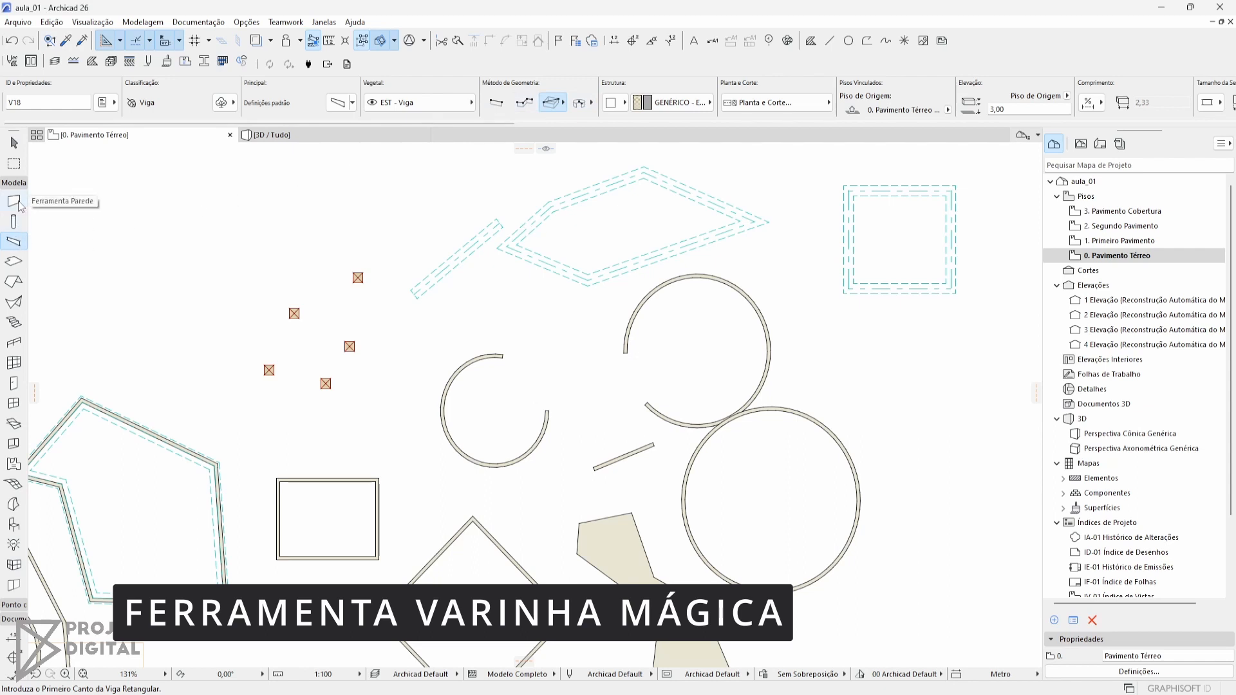
{"action": "left_click", "coordinate": [13, 263]}
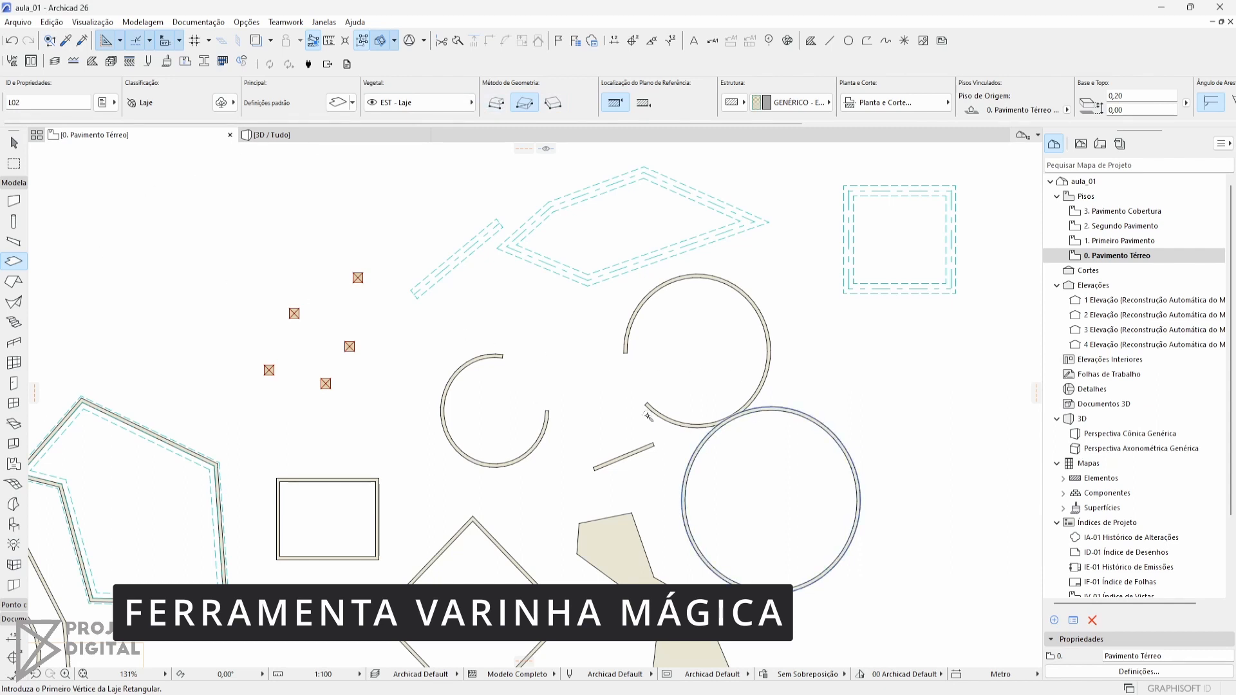
{"action": "middle_click_drag", "start_coordinate": [327, 464], "coordinate": [578, 395]}
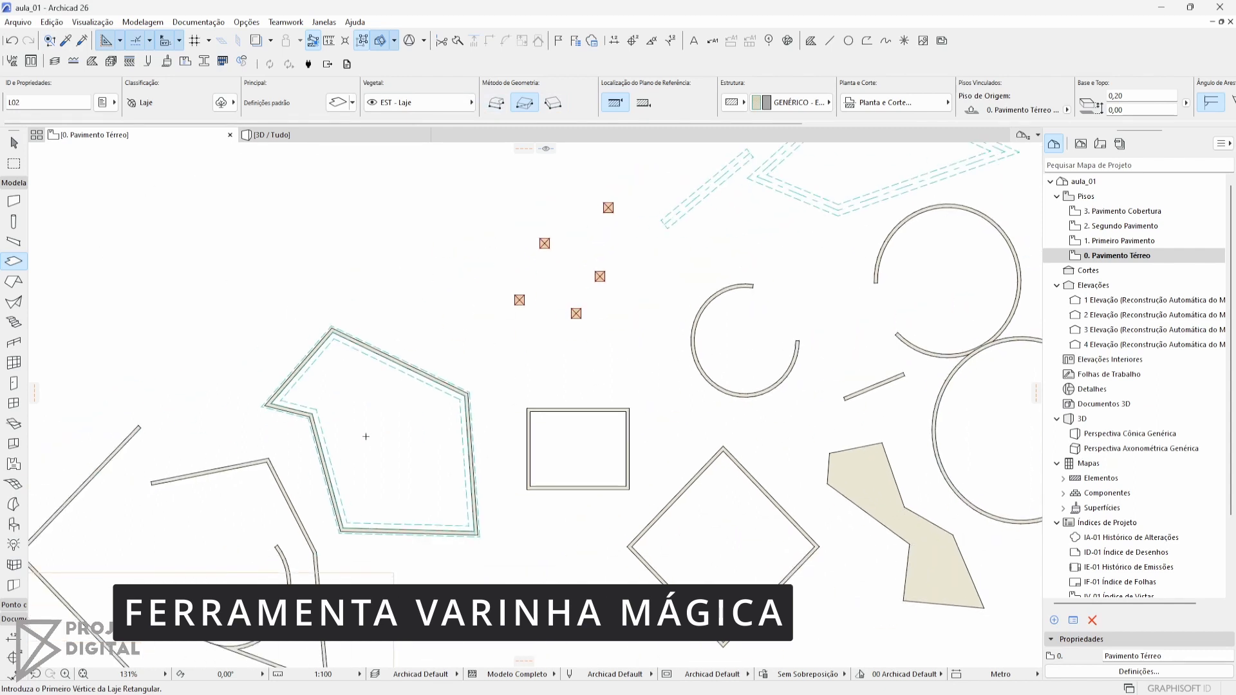
{"action": "key", "text": "space"}
{"action": "scroll", "coordinate": [348, 455], "scroll_direction": "up", "scroll_amount": 4}
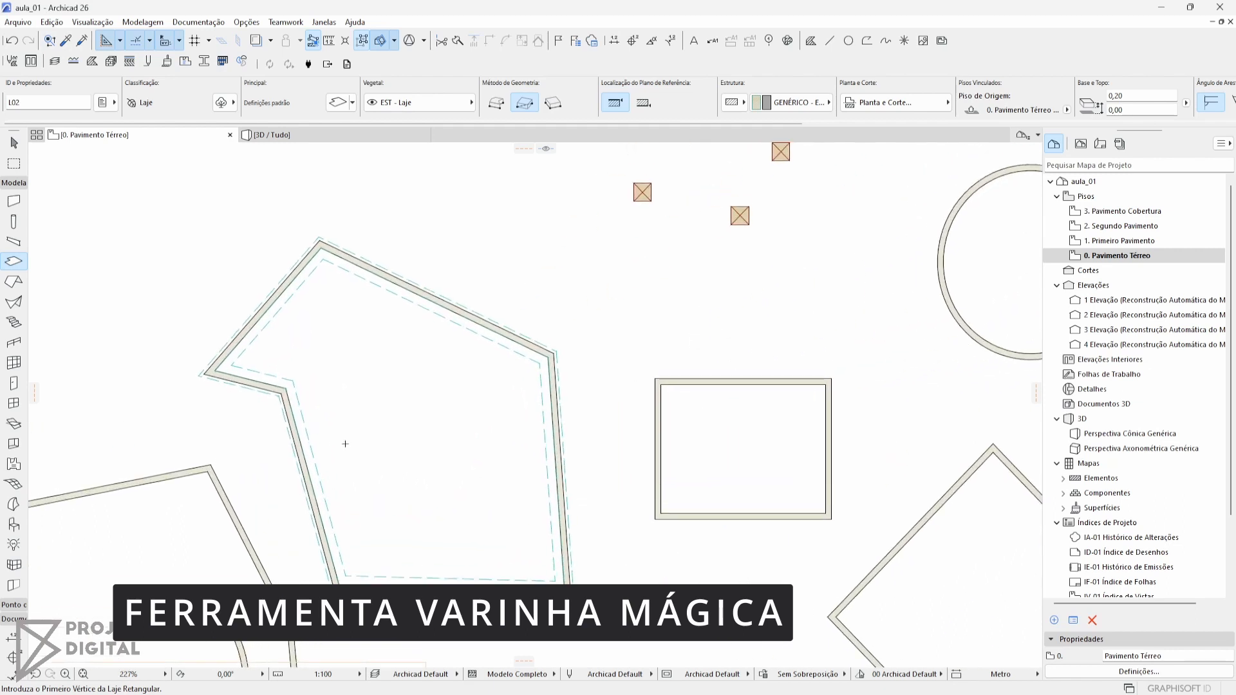
{"action": "left_click", "coordinate": [304, 421]}
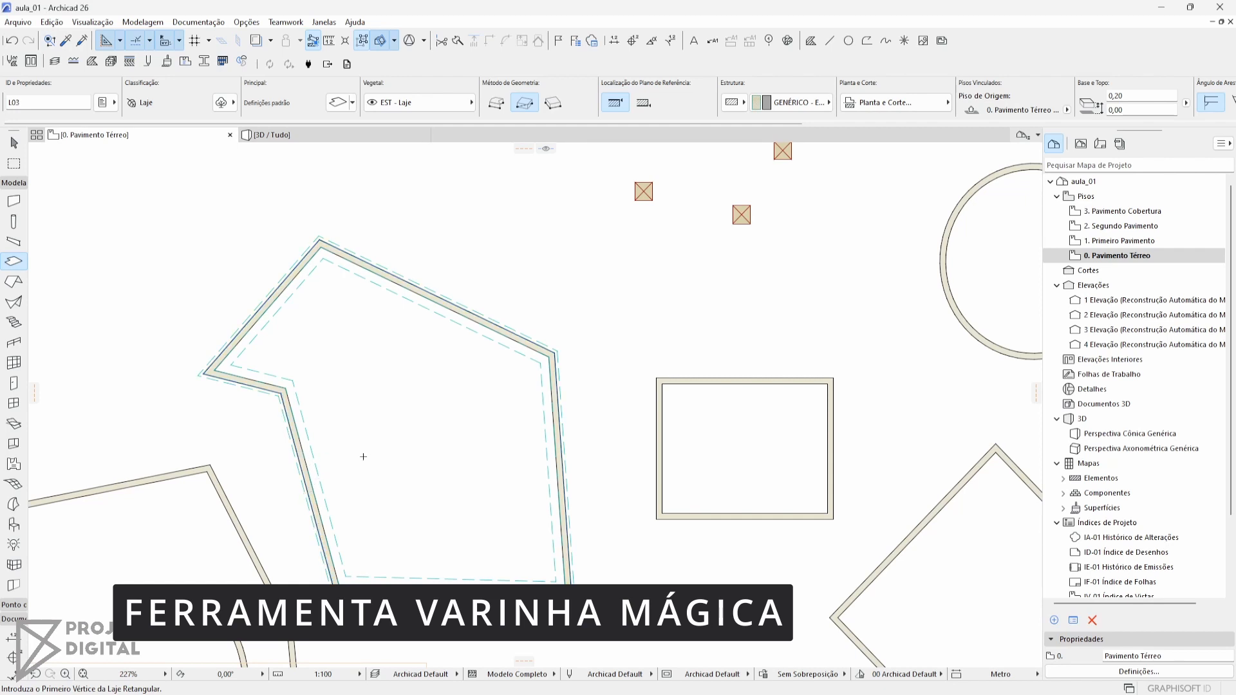
Examine the slab inside the six-sided walls in 3D, and return to the ground floor plan
{"action": "key", "text": "F3"}
{"action": "middle_click_drag", "start_coordinate": [454, 319], "coordinate": [529, 471], "text": "shift"}
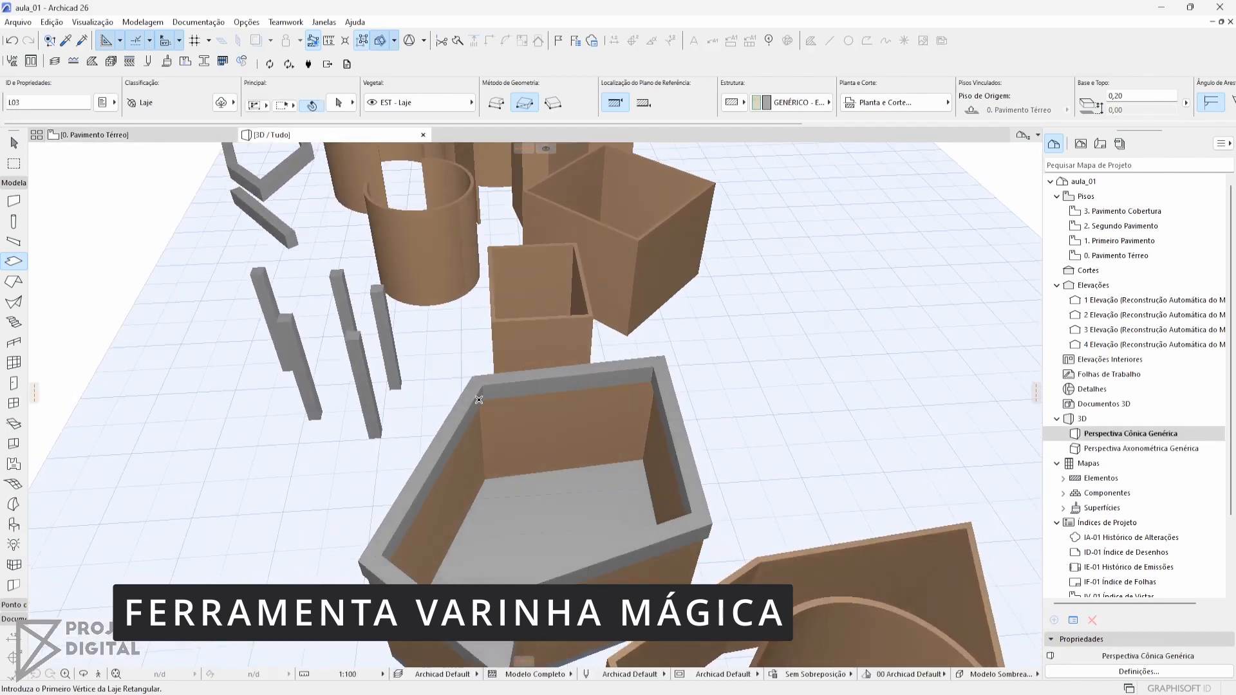
{"action": "key", "text": "Escape"}
{"action": "left_click", "coordinate": [545, 513]}
{"action": "middle_click_drag", "start_coordinate": [629, 537], "coordinate": [655, 431], "text": "shift"}
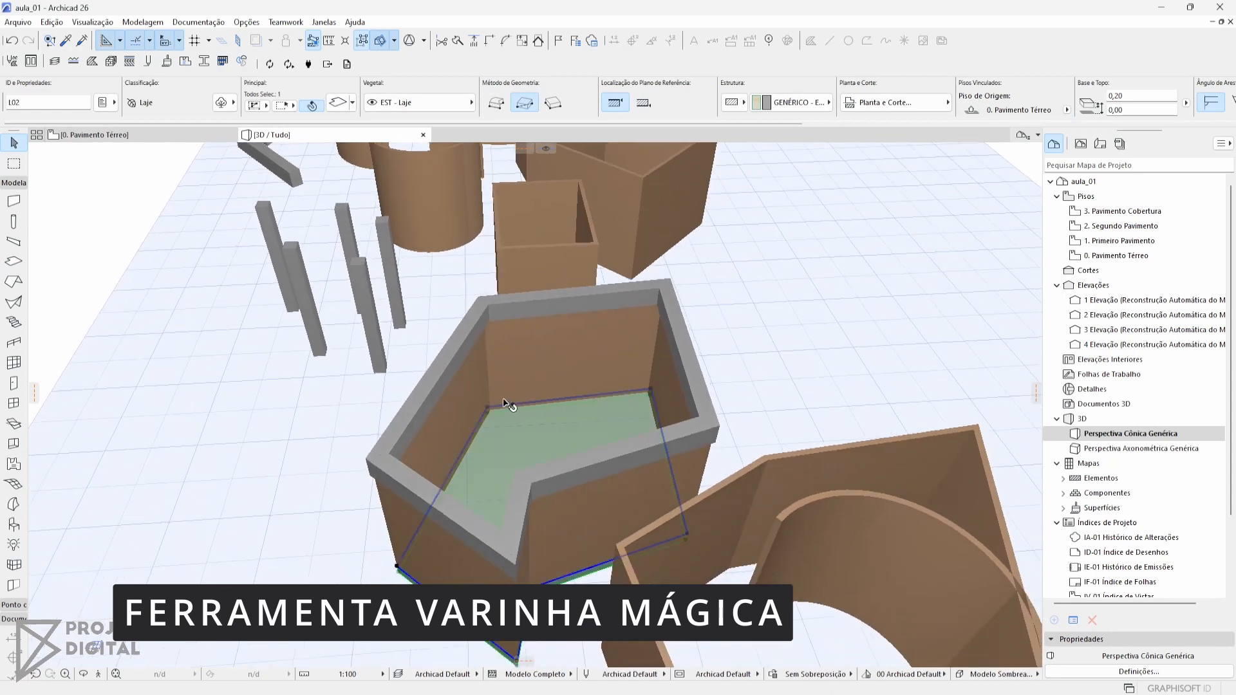
{"action": "key", "text": "F2"}
Create a multi-plane roof over the full-circle wall by using the Roof tool with the Magic Wand
{"action": "scroll", "coordinate": [484, 399], "scroll_direction": "down", "scroll_amount": 3}
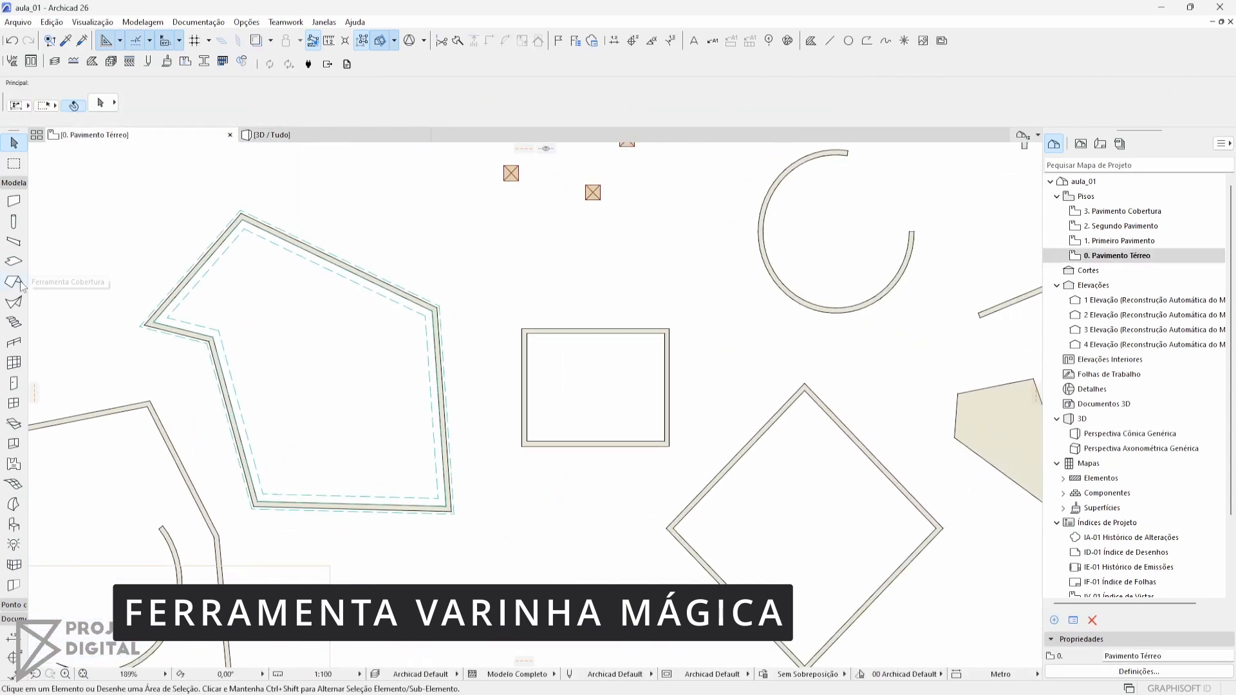
{"action": "middle_click_drag", "start_coordinate": [254, 273], "coordinate": [161, 278]}
{"action": "scroll", "coordinate": [116, 370], "scroll_direction": "down", "scroll_amount": 1}
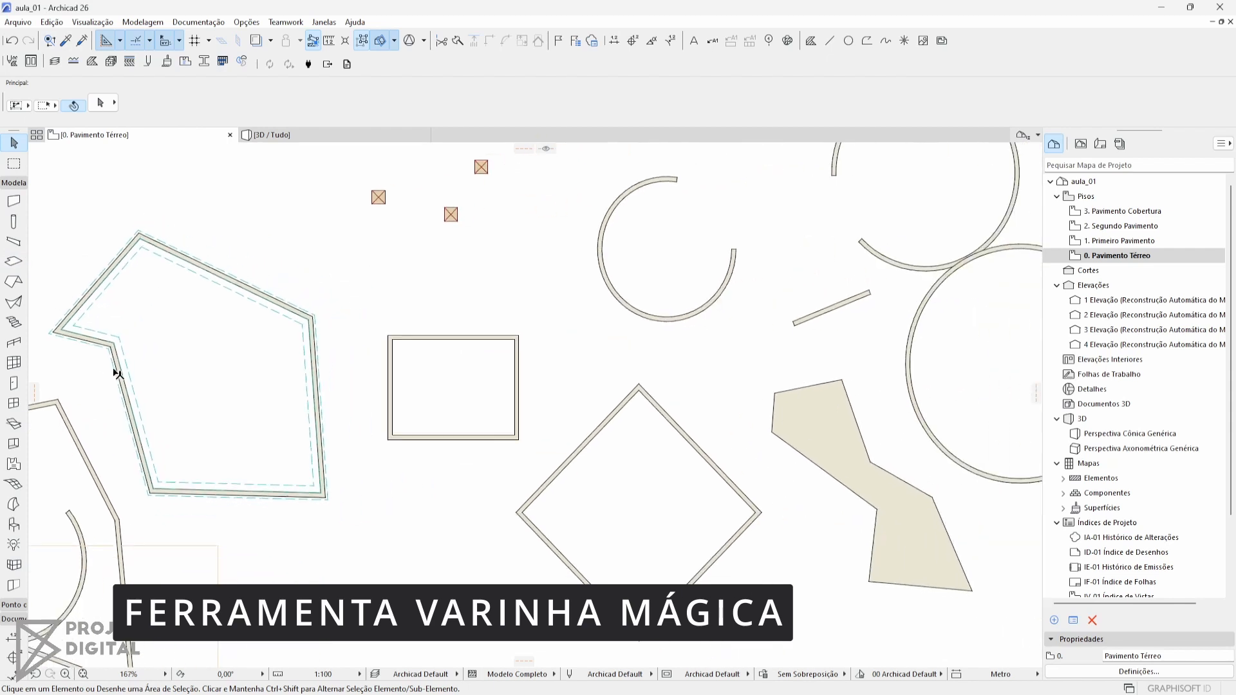
{"action": "middle_click_drag", "start_coordinate": [56, 447], "coordinate": [83, 381]}
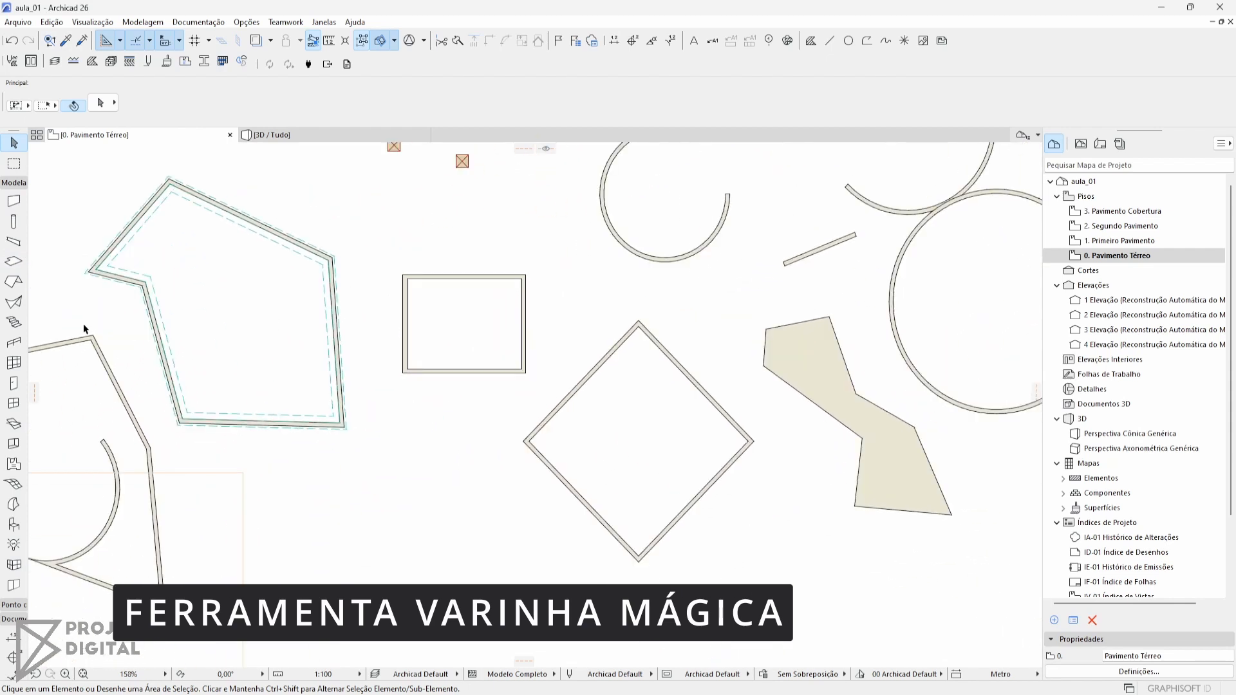
{"action": "left_click", "coordinate": [13, 281]}
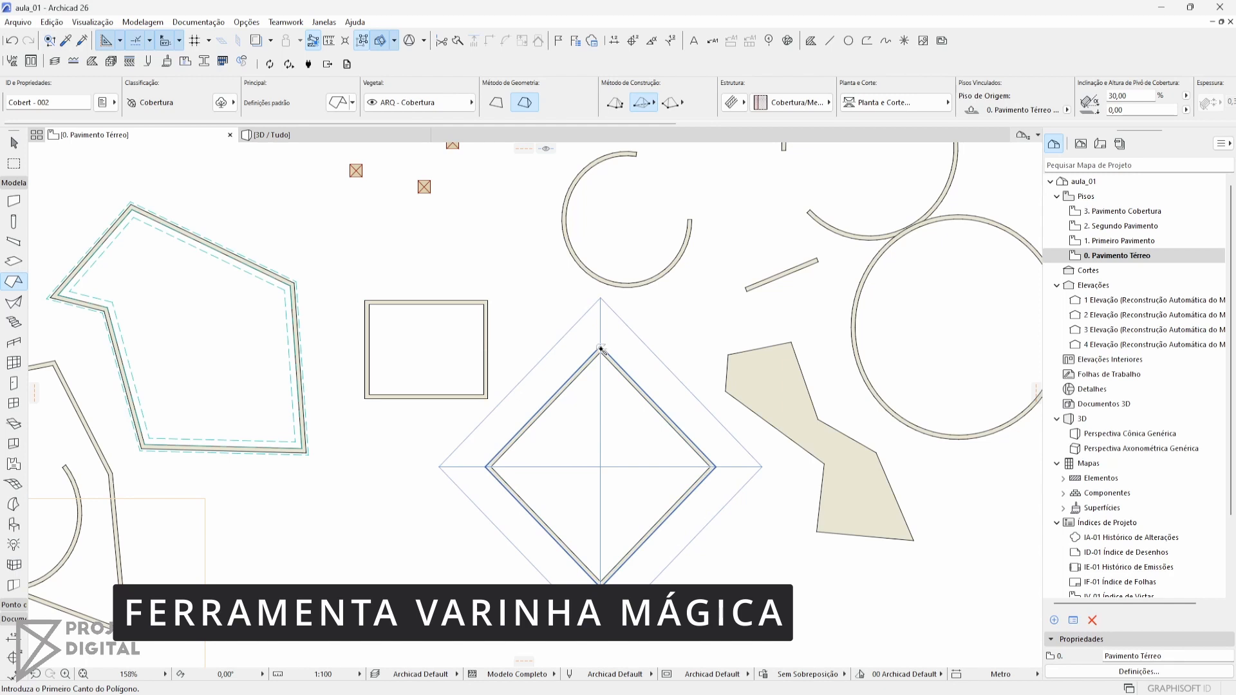
{"action": "middle_click_drag", "start_coordinate": [1005, 418], "coordinate": [731, 438]}
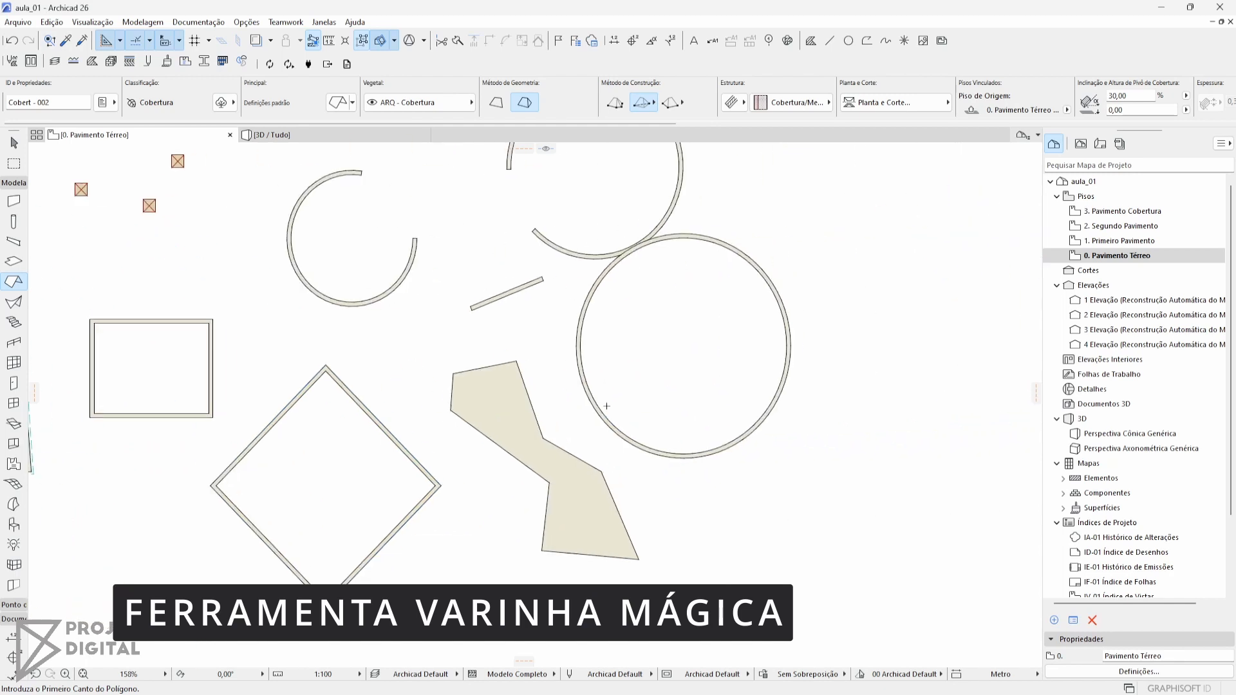
{"action": "left_click", "coordinate": [735, 442]}
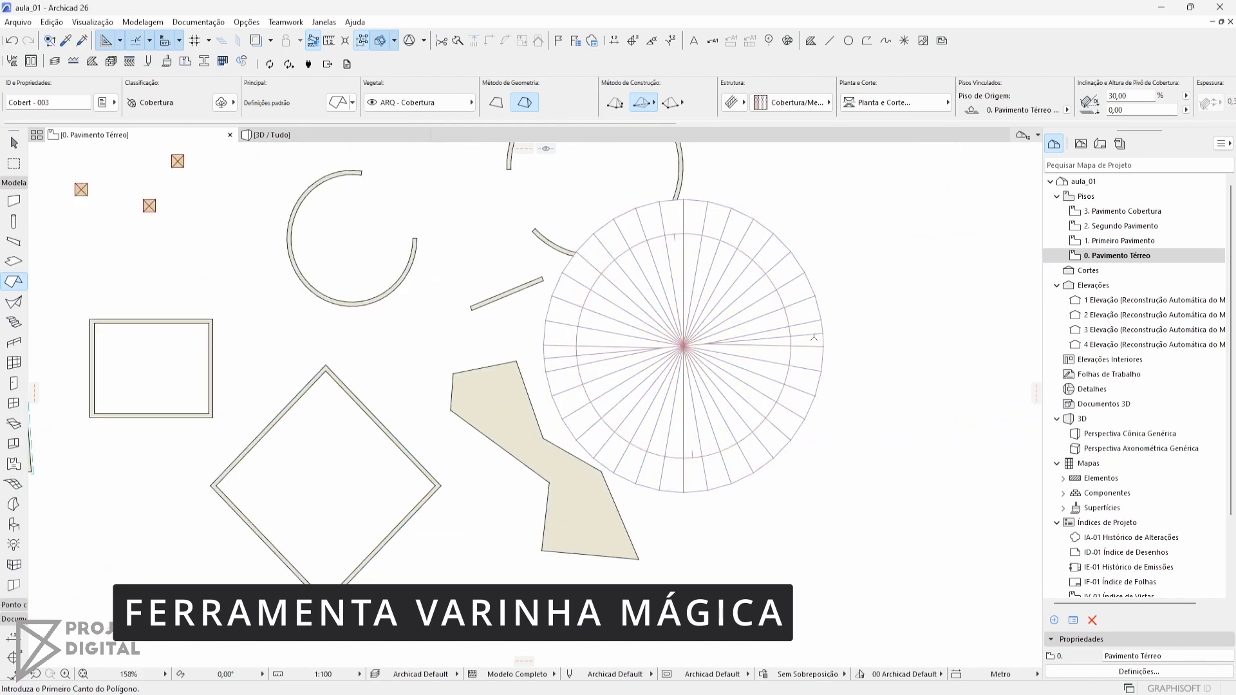
Examine the circular roof's position relative to its wall in 3D, and return to the ground floor plan
{"action": "key", "text": "F3"}
{"action": "middle_click_drag", "start_coordinate": [807, 336], "coordinate": [793, 473]}
{"action": "middle_click_drag", "start_coordinate": [489, 251], "coordinate": [464, 457]}
{"action": "scroll", "coordinate": [439, 338], "scroll_direction": "up", "scroll_amount": 4}
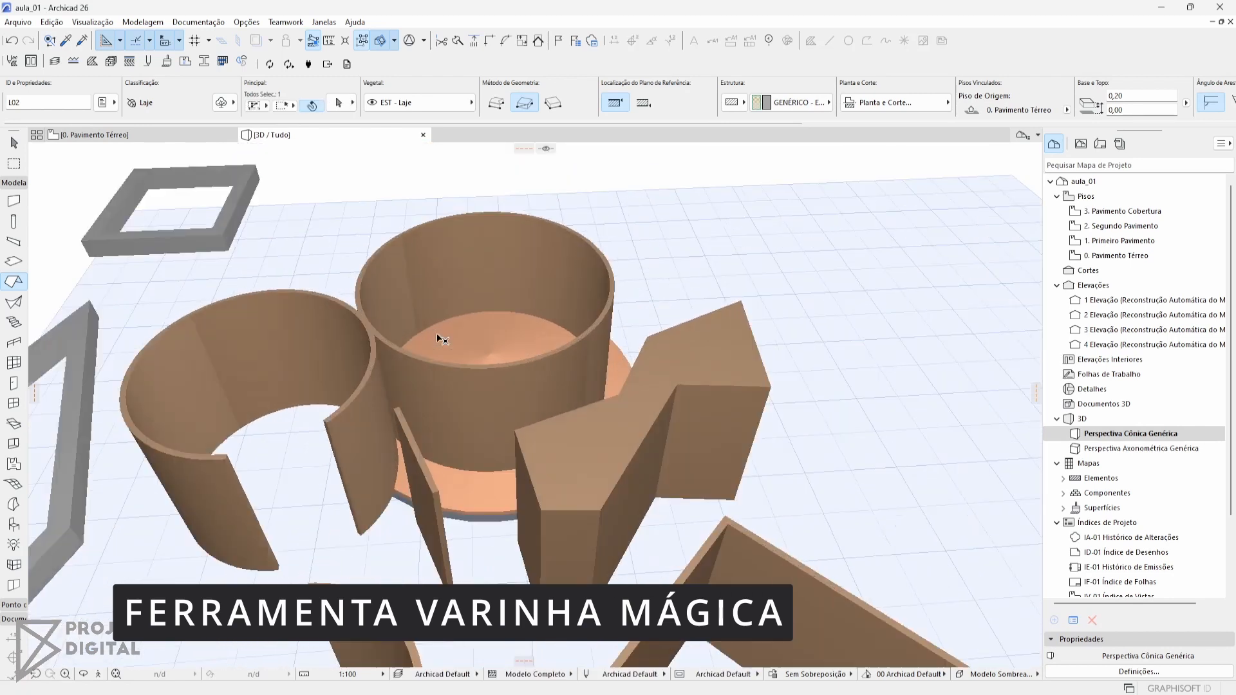
{"action": "scroll", "coordinate": [442, 339], "scroll_direction": "up", "scroll_amount": 3}
{"action": "key", "text": "F2"}
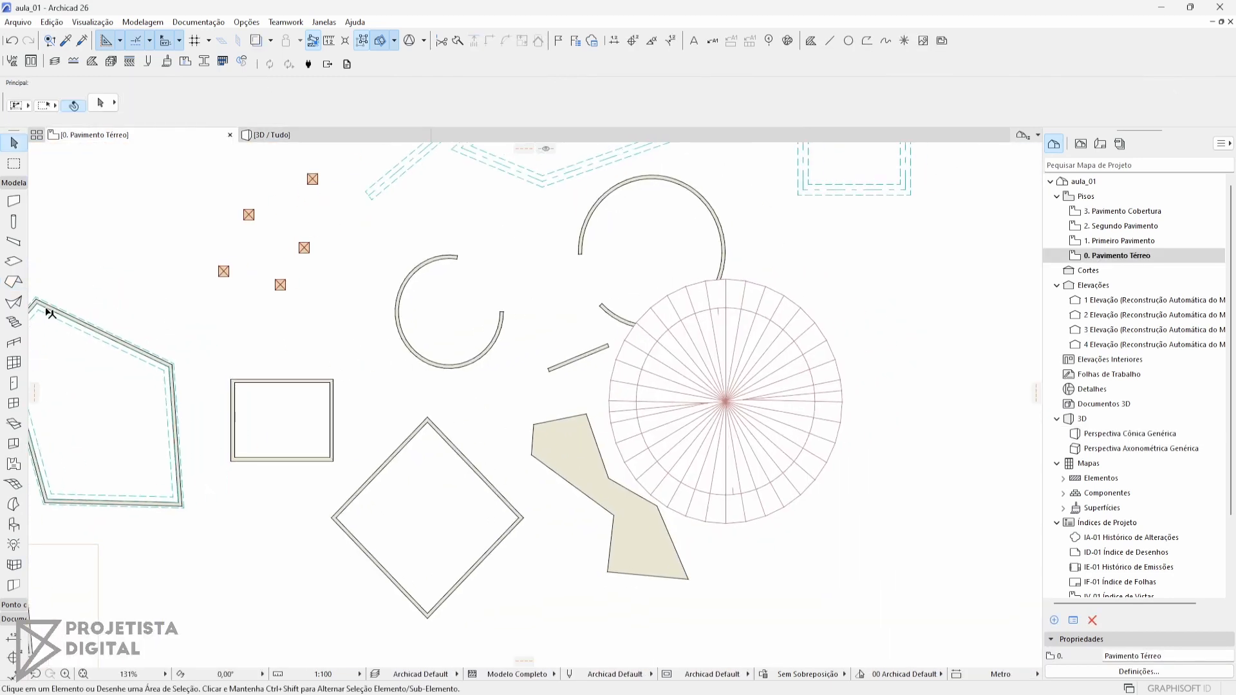
Activate the Slab tool and apply the favorite Laje Genérica - Default to its settings
{"action": "left_click", "coordinate": [12, 264]}
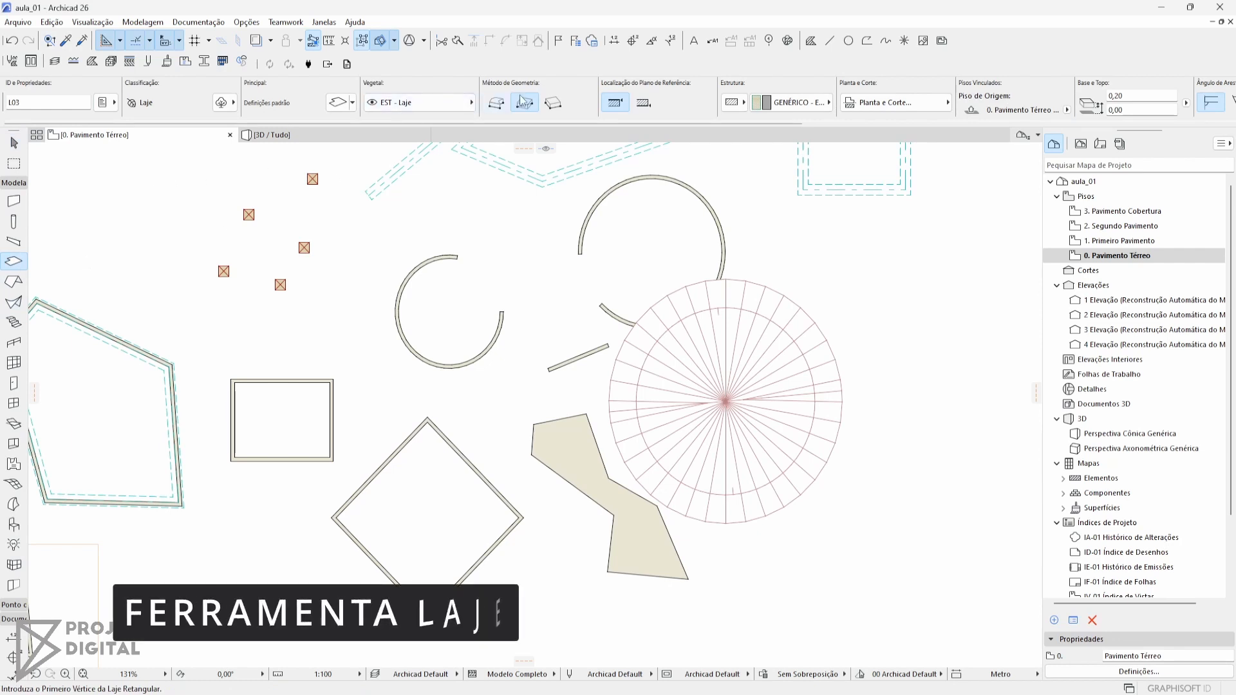
{"action": "middle_click_drag", "start_coordinate": [337, 291], "coordinate": [358, 386]}
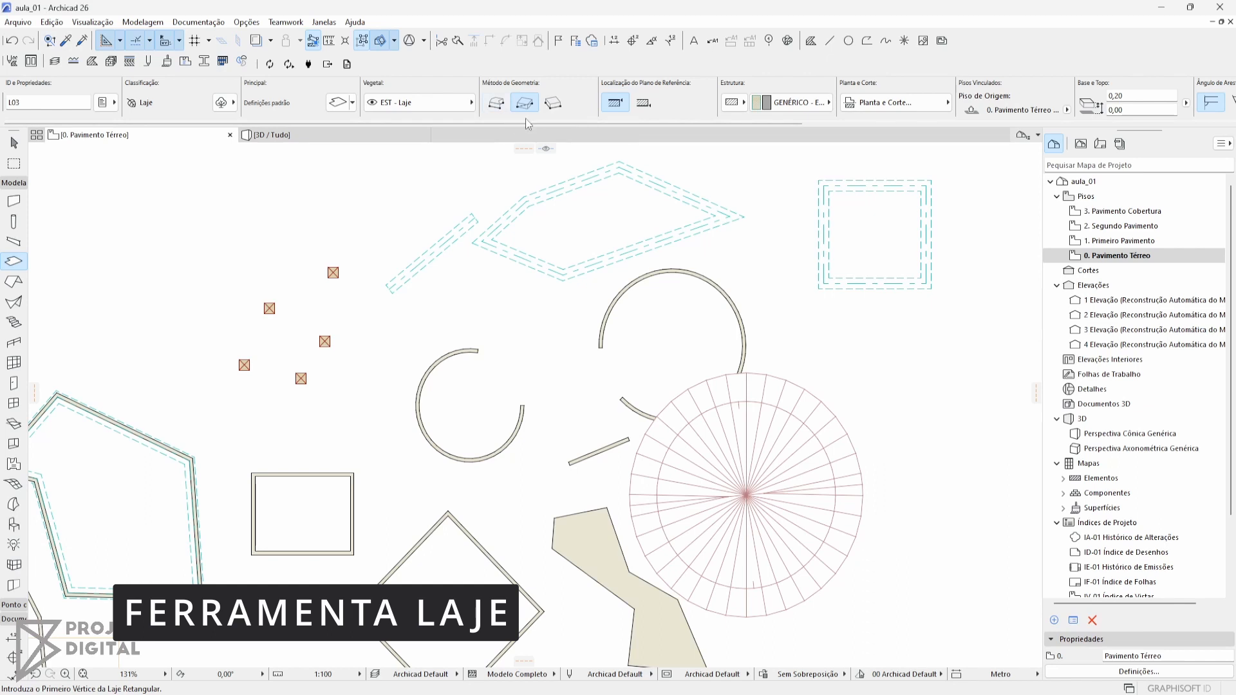
{"action": "middle_click_drag", "start_coordinate": [430, 150], "coordinate": [313, 220]}
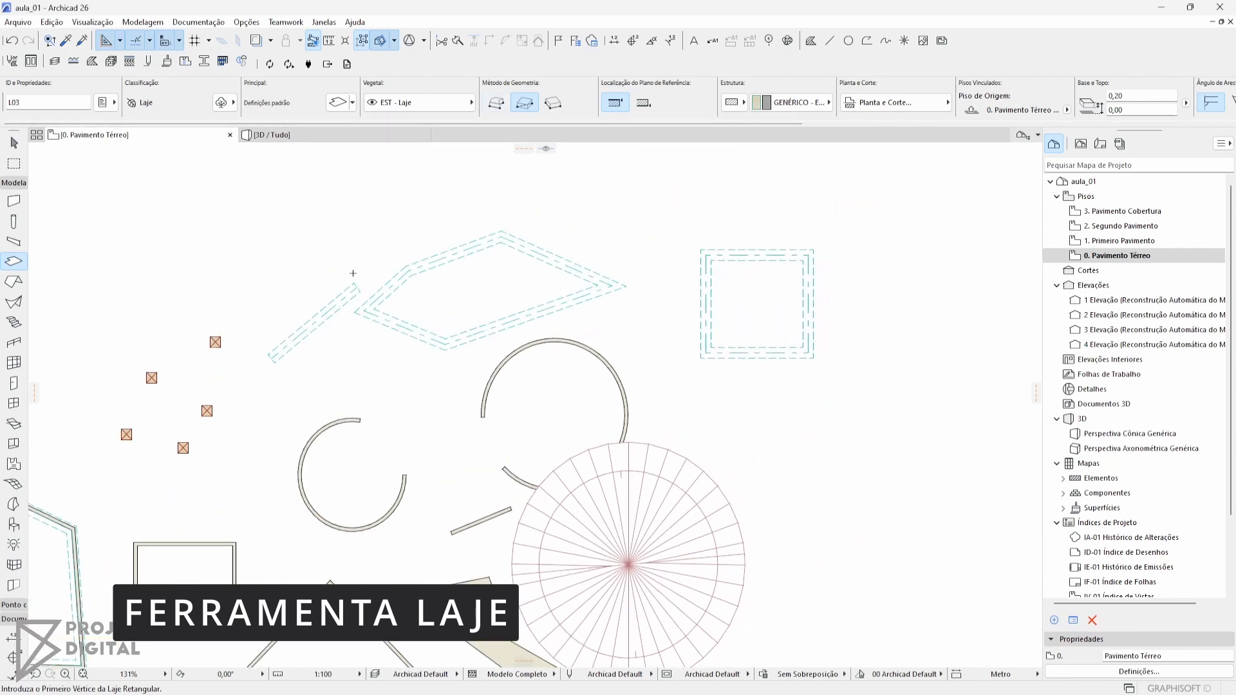
{"action": "left_click", "coordinate": [365, 103]}
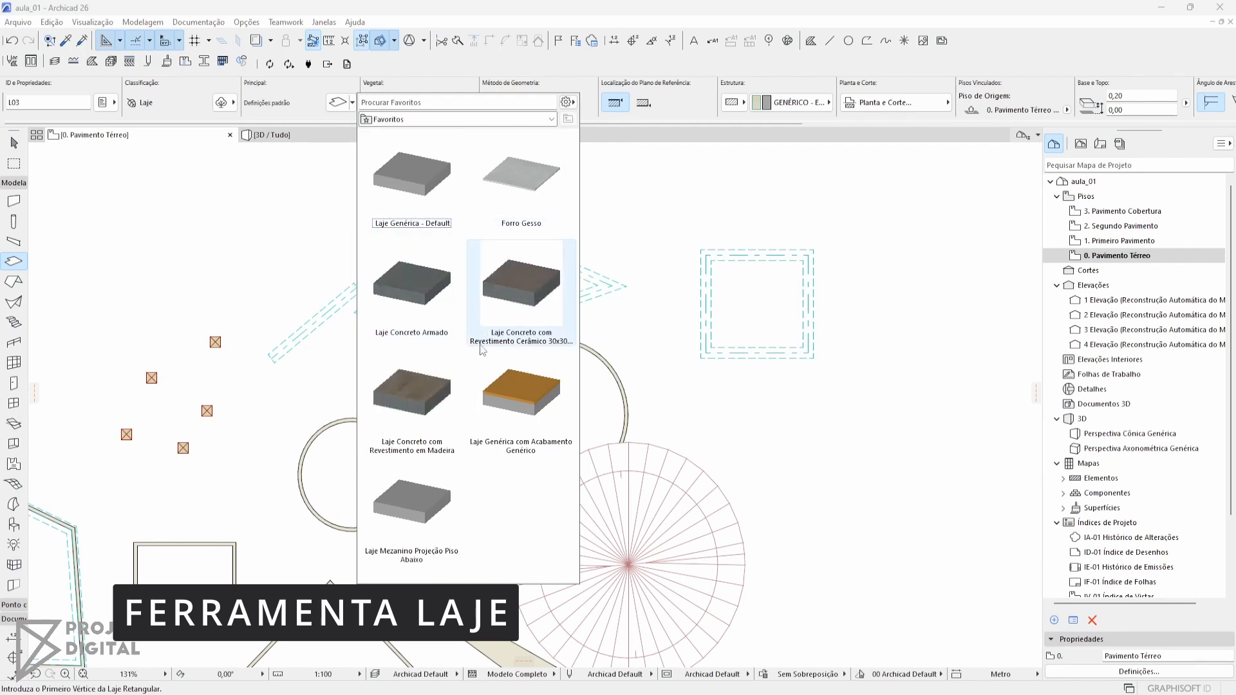
{"action": "double_click", "coordinate": [428, 187]}
{"action": "middle_click_drag", "start_coordinate": [597, 257], "coordinate": [465, 256]}
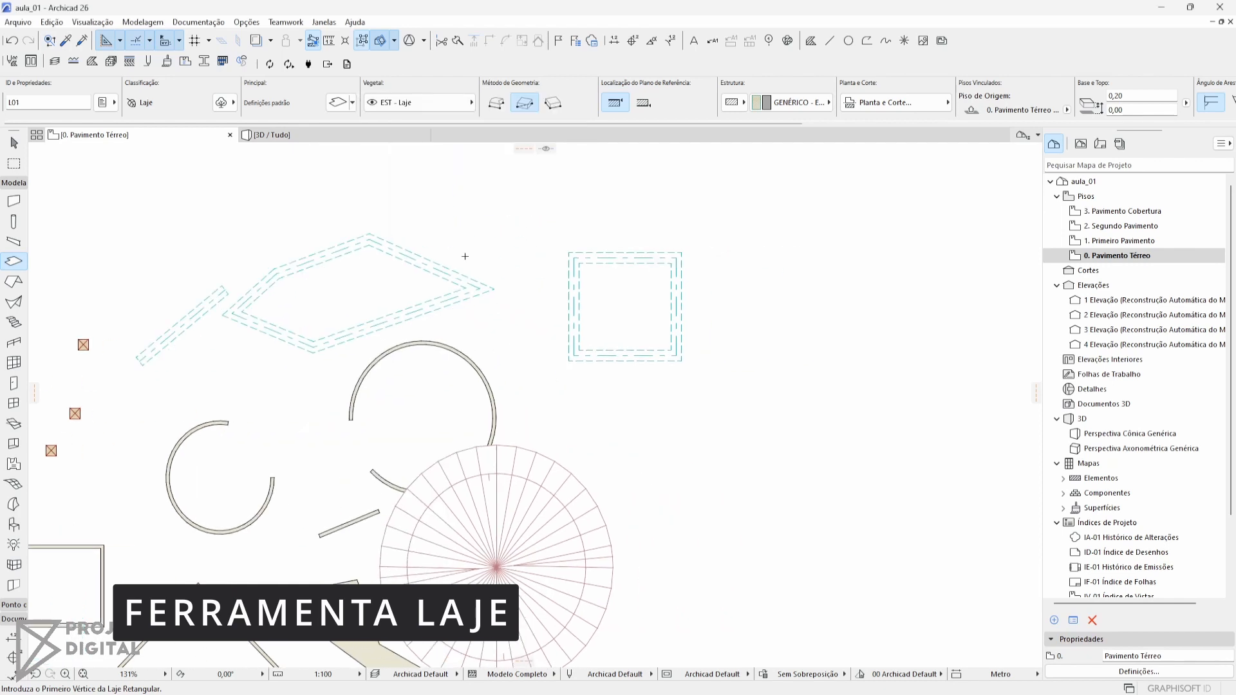
Draw a five-cornered slab with one inward notch beside the rectangular beams, using the polygonal geometry method
{"action": "left_click", "coordinate": [496, 102]}
{"action": "left_click", "coordinate": [739, 203]}
{"action": "left_click", "coordinate": [876, 211]}
{"action": "left_click", "coordinate": [872, 362]}
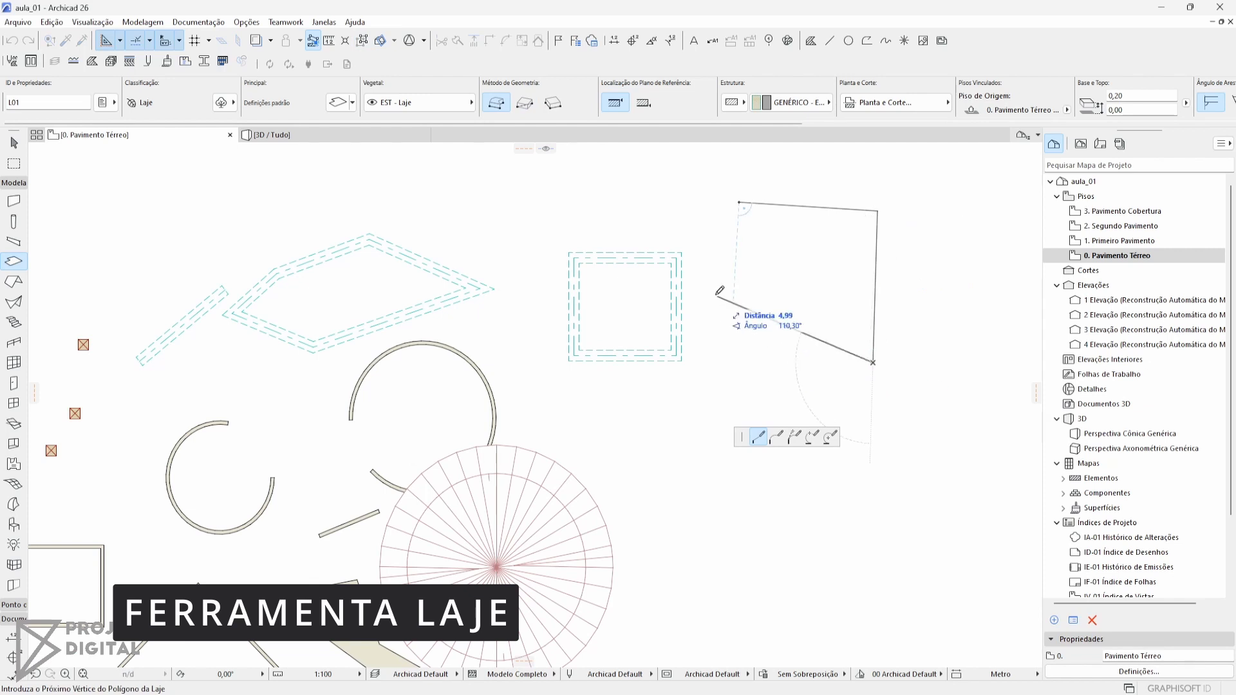
{"action": "left_click", "coordinate": [715, 294]}
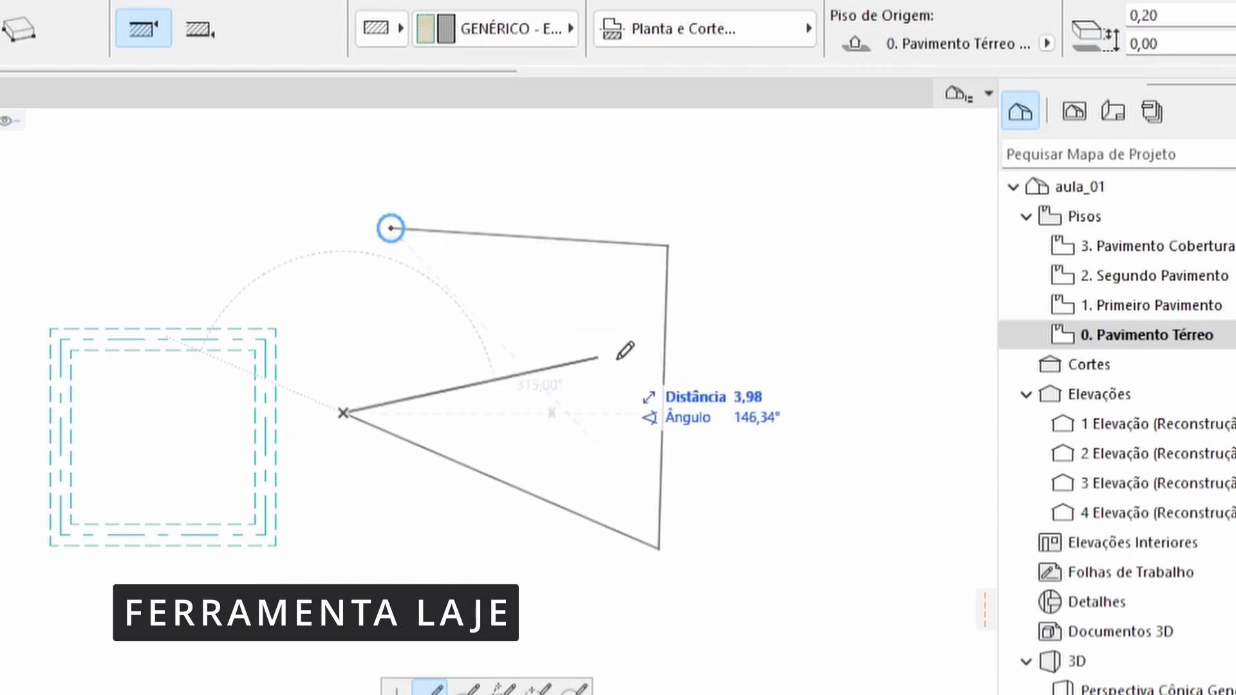
{"action": "left_click", "coordinate": [558, 335]}
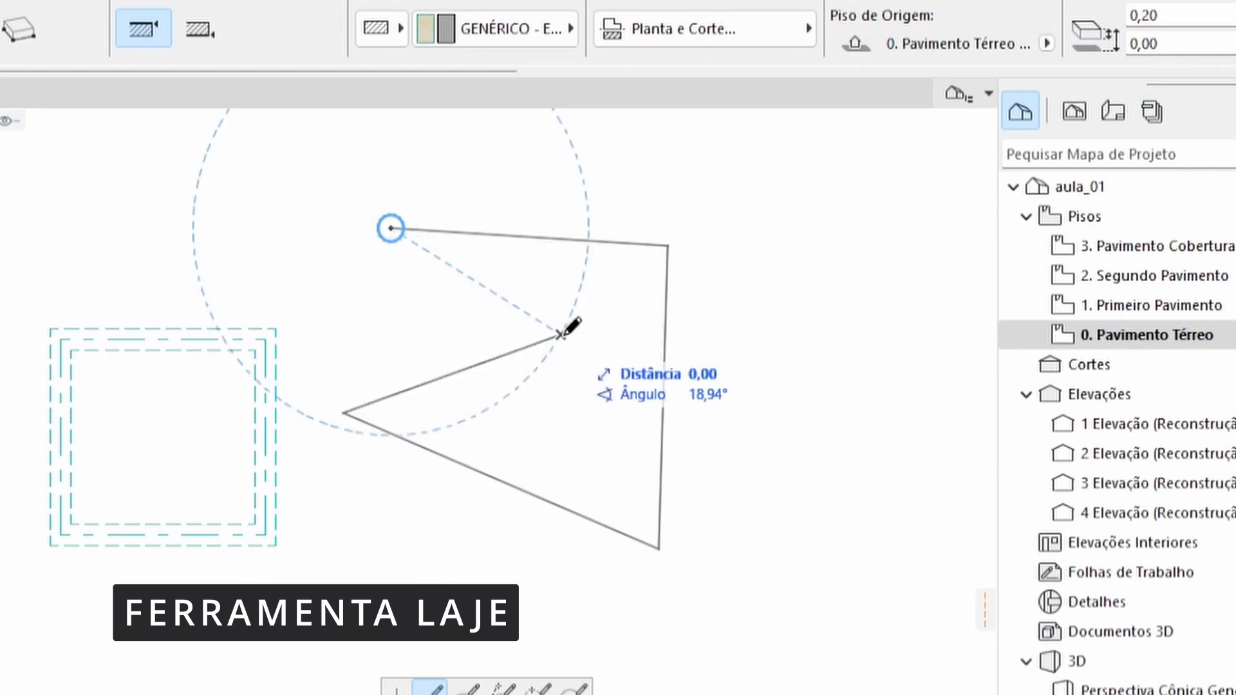
{"action": "left_click", "coordinate": [558, 335]}
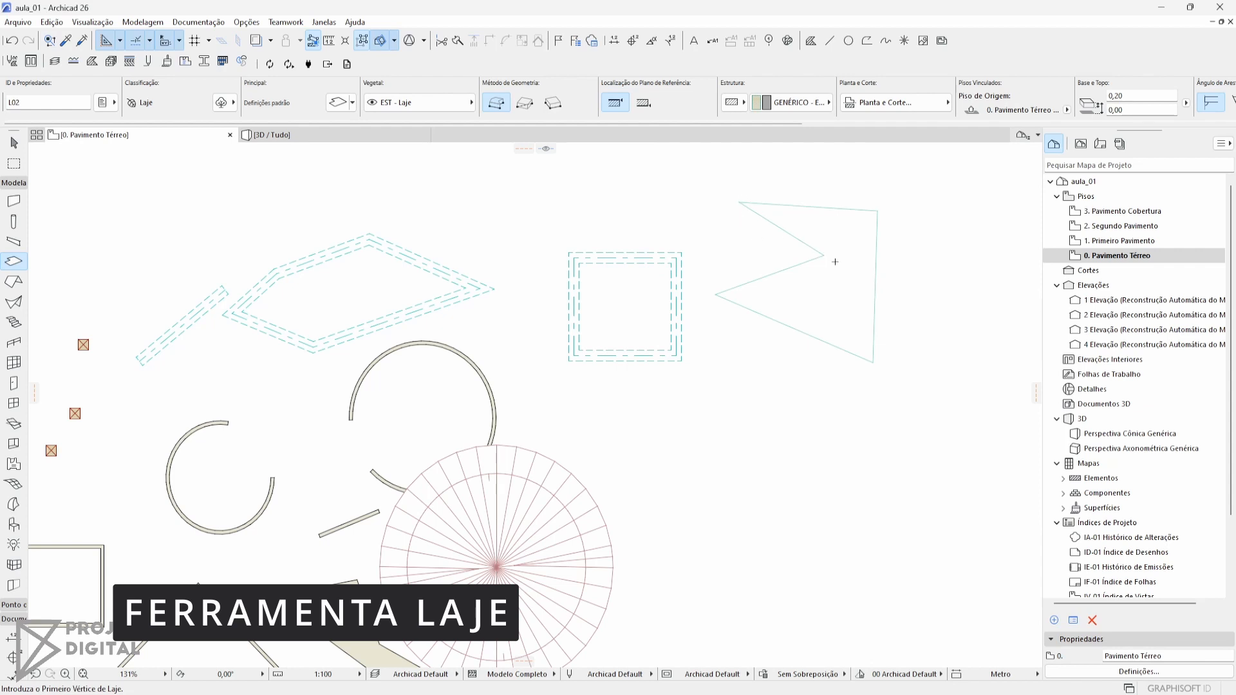
Examine the notched slab in the 3D view beside the rectangular beams, and return to the ground floor plan
{"action": "key", "text": "Escape"}
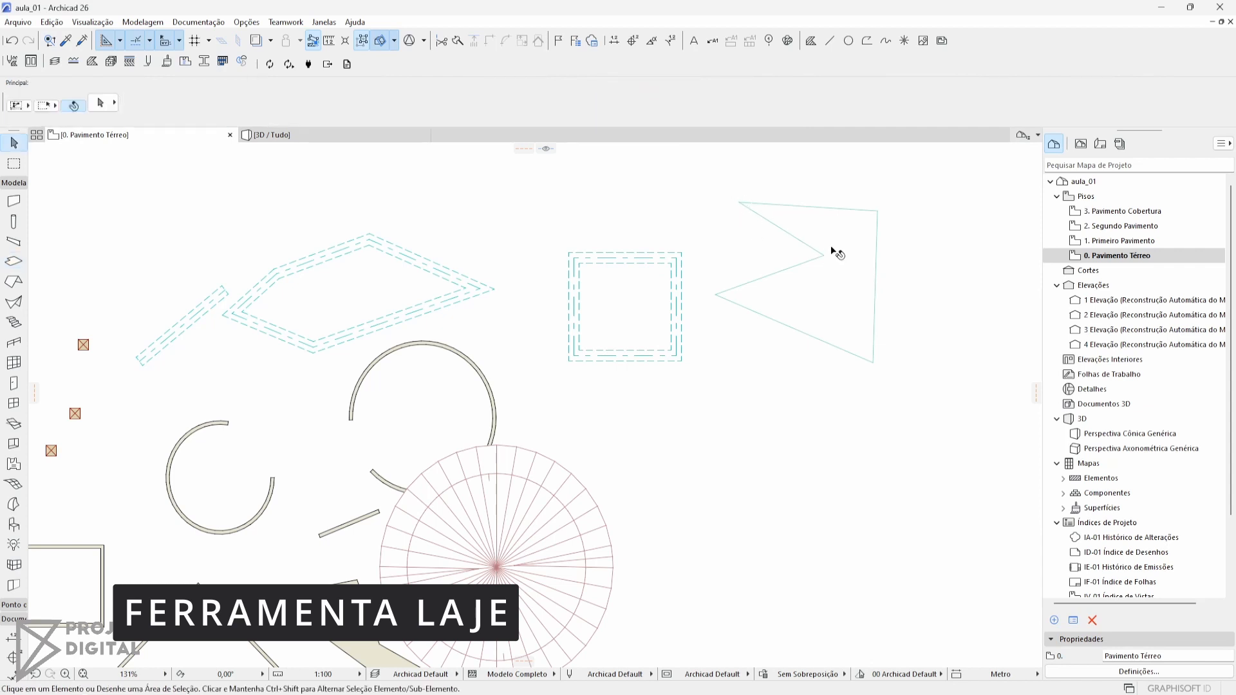
{"action": "left_click", "coordinate": [842, 226]}
{"action": "left_click", "coordinate": [881, 297]}
{"action": "middle_click_drag", "start_coordinate": [881, 298], "coordinate": [627, 360]}
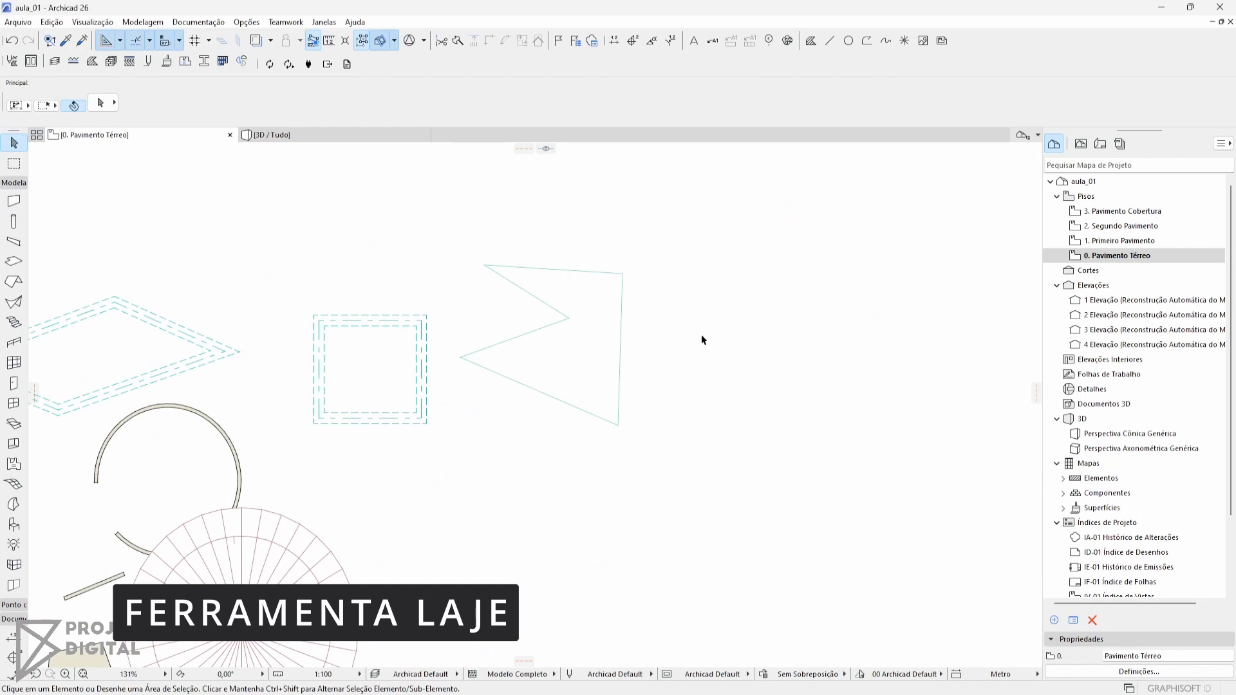
{"action": "left_click", "coordinate": [605, 358]}
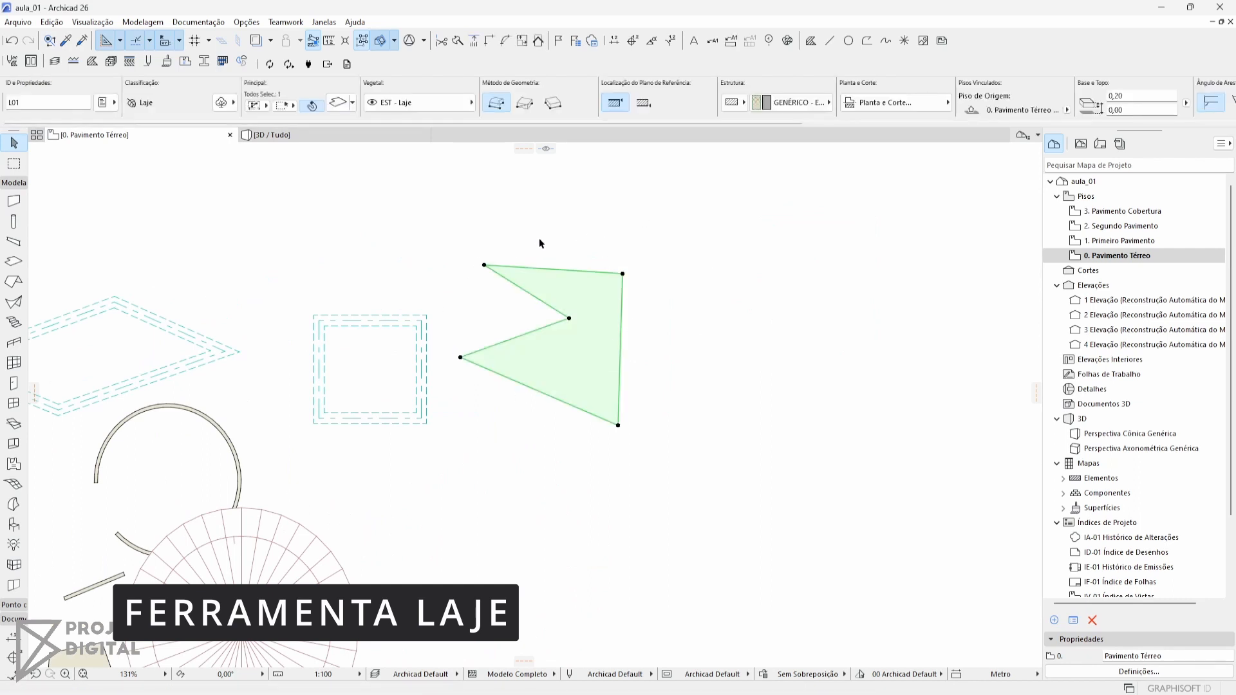
{"action": "left_click", "coordinate": [663, 339]}
{"action": "key", "text": "F3"}
{"action": "middle_click_drag", "start_coordinate": [458, 541], "coordinate": [590, 502], "text": "shift"}
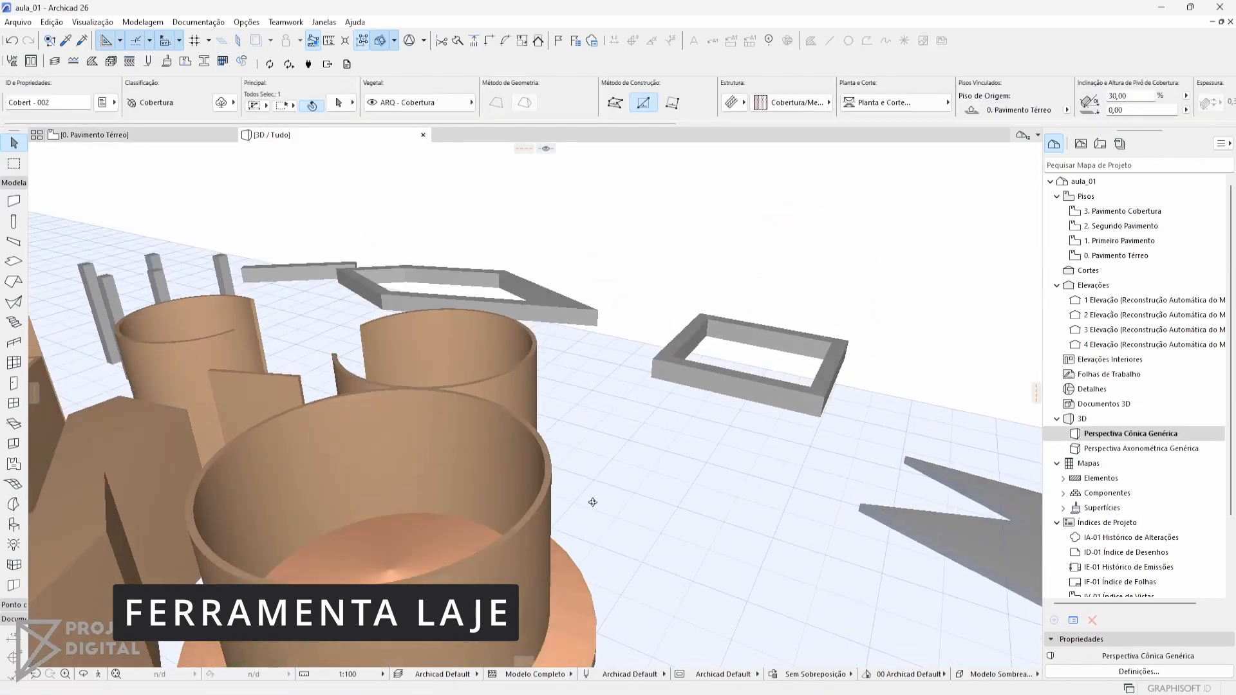
{"action": "middle_click_drag", "start_coordinate": [785, 523], "coordinate": [316, 444]}
{"action": "scroll", "coordinate": [542, 448], "scroll_direction": "up", "scroll_amount": 1}
{"action": "scroll", "coordinate": [513, 433], "scroll_direction": "up", "scroll_amount": 1}
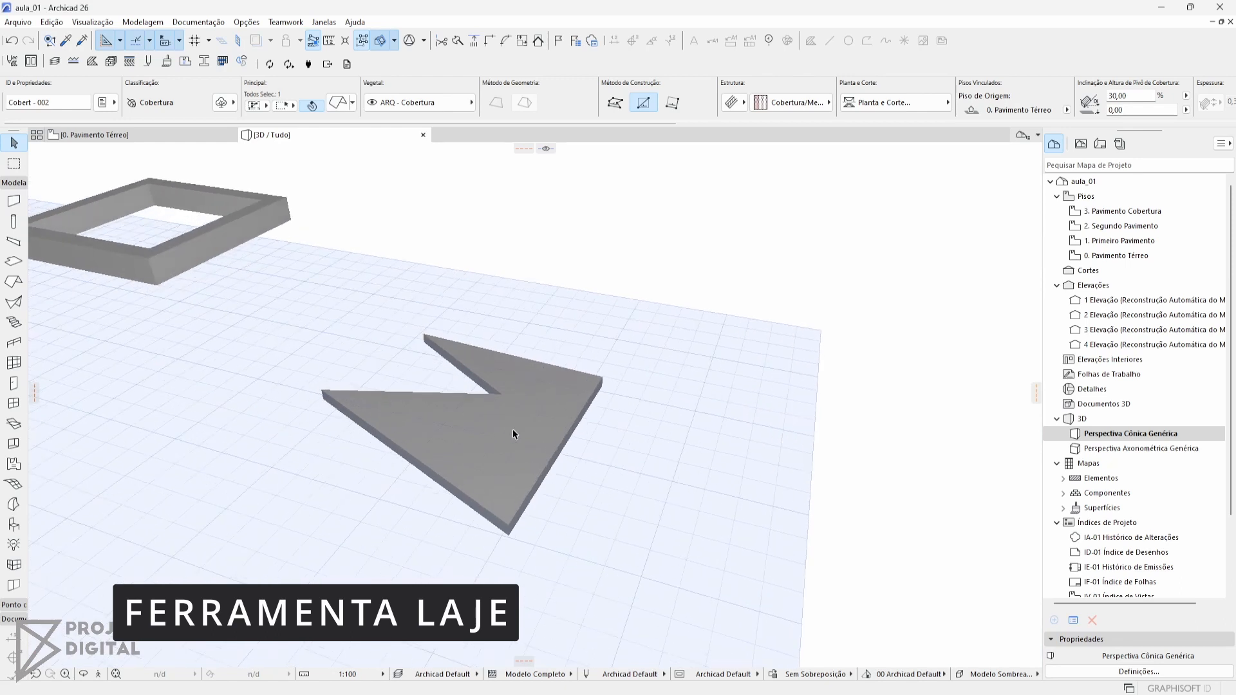
{"action": "left_click", "coordinate": [500, 396]}
{"action": "key", "text": "F2"}
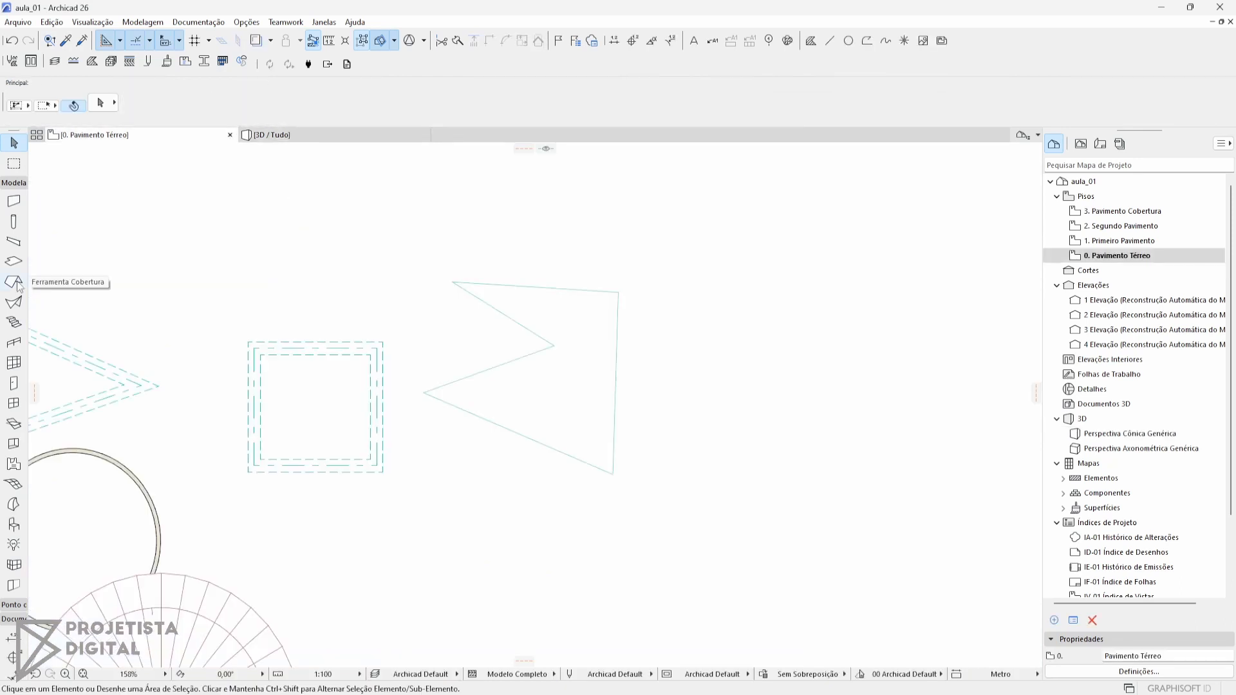
Activate the Roof tool and set its geometry method to single-plane
{"action": "left_click", "coordinate": [14, 282]}
{"action": "middle_click_drag", "start_coordinate": [226, 323], "coordinate": [403, 265]}
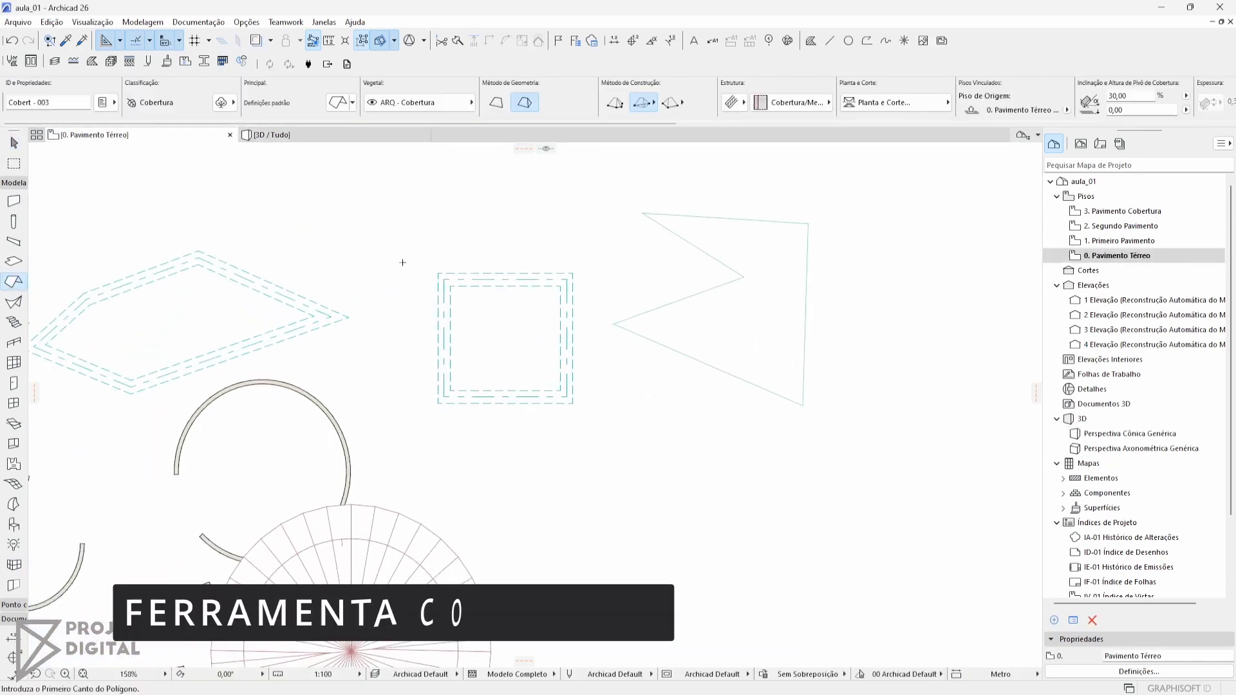
{"action": "left_click", "coordinate": [681, 352]}
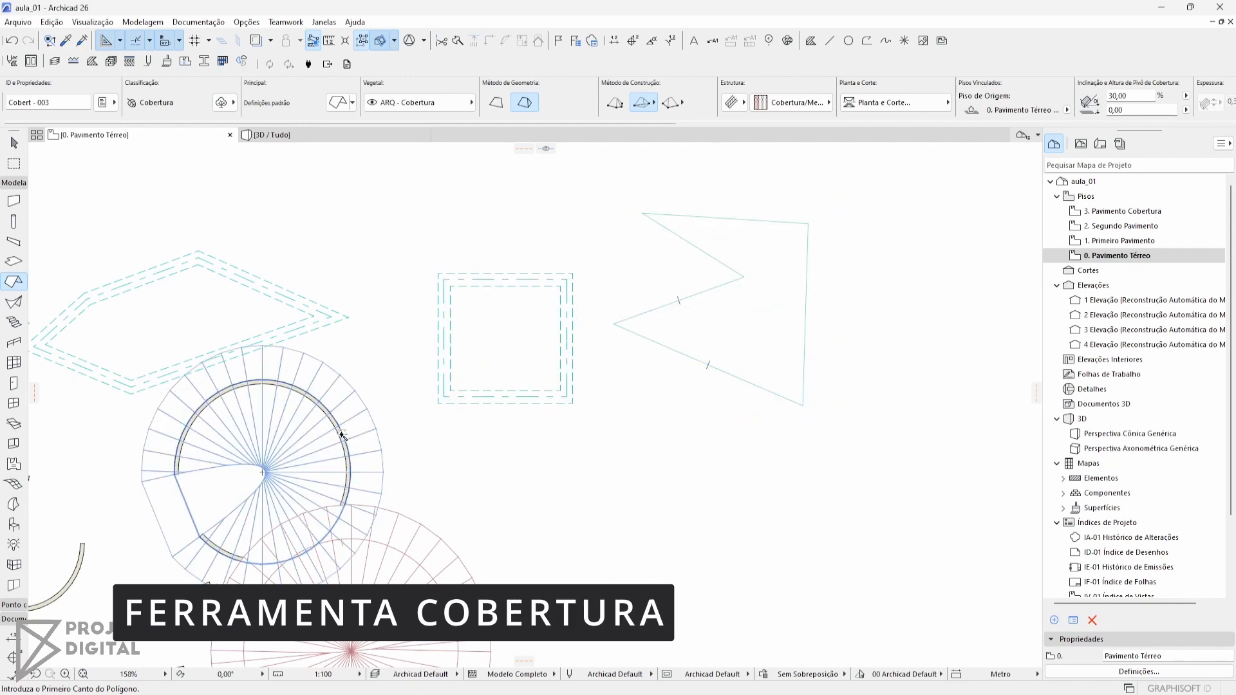
{"action": "middle_click_drag", "start_coordinate": [333, 471], "coordinate": [580, 398]}
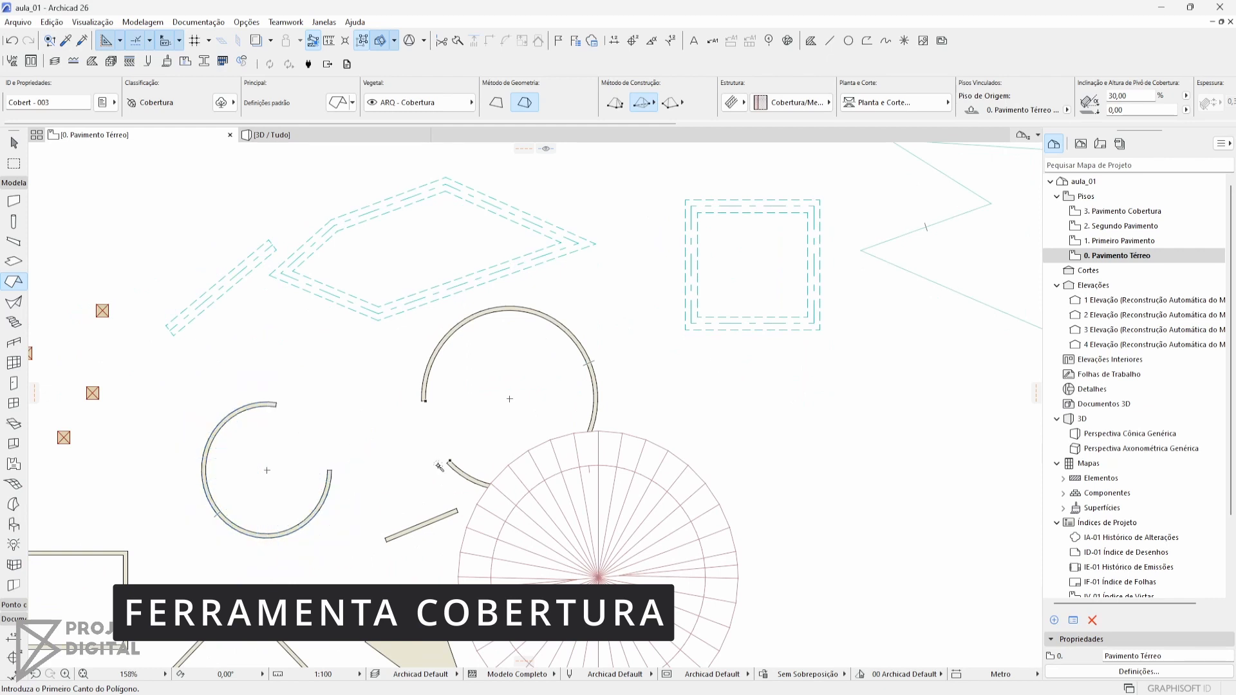
{"action": "middle_click_drag", "start_coordinate": [675, 361], "coordinate": [413, 460]}
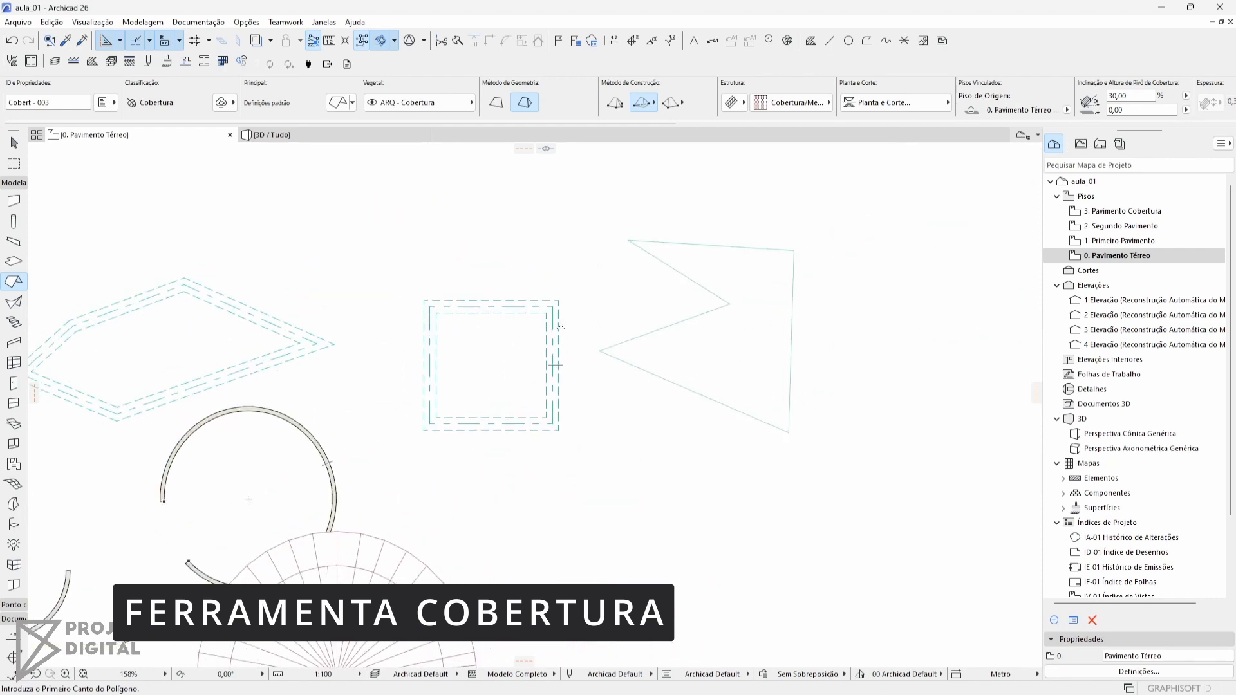
{"action": "middle_click_drag", "start_coordinate": [720, 340], "coordinate": [646, 370]}
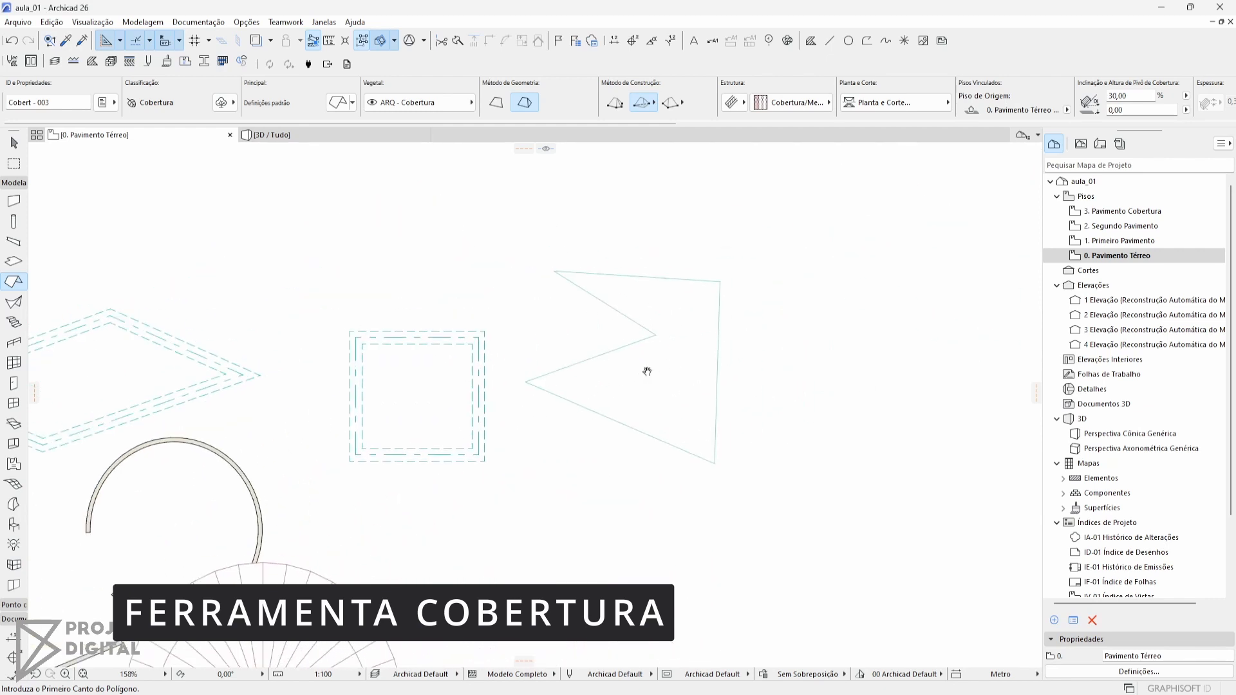
{"action": "middle_click_drag", "start_coordinate": [368, 468], "coordinate": [404, 397]}
{"action": "middle_click_drag", "start_coordinate": [607, 318], "coordinate": [545, 376]}
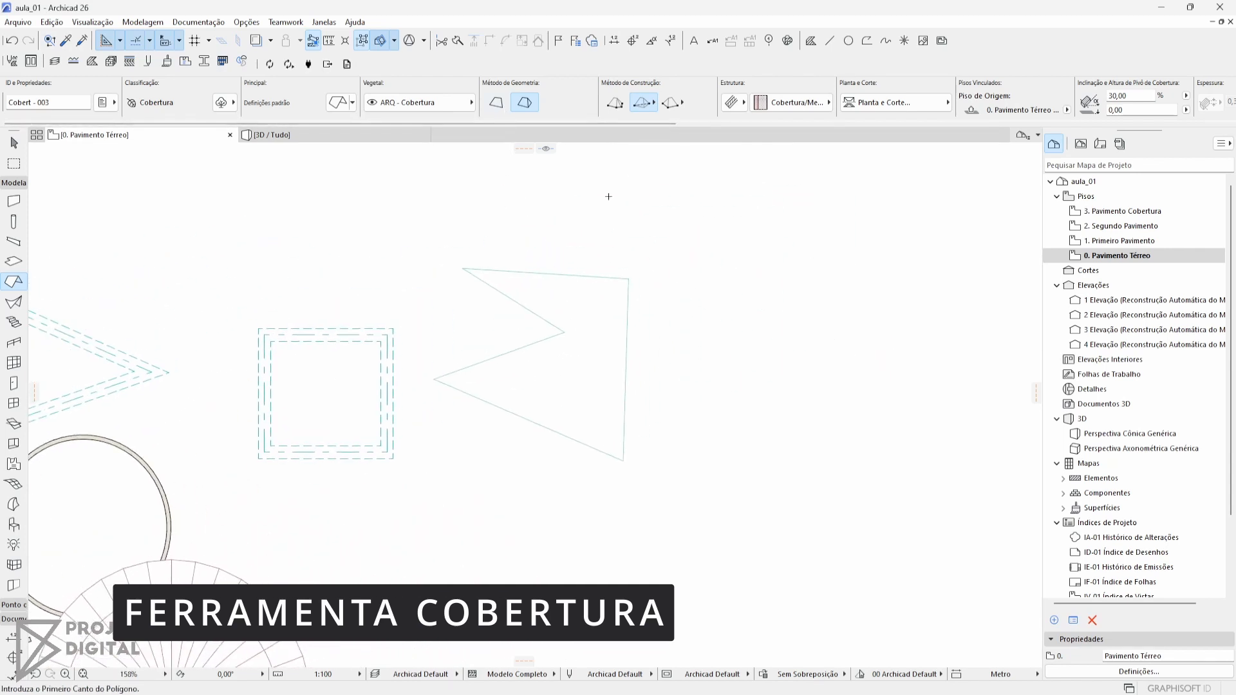
{"action": "left_click", "coordinate": [496, 104]}
Draw a horizontal roof reference line about 4.4 m long beyond the notched slab and set the slope to rise above it
{"action": "middle_click_drag", "start_coordinate": [690, 282], "coordinate": [530, 339]}
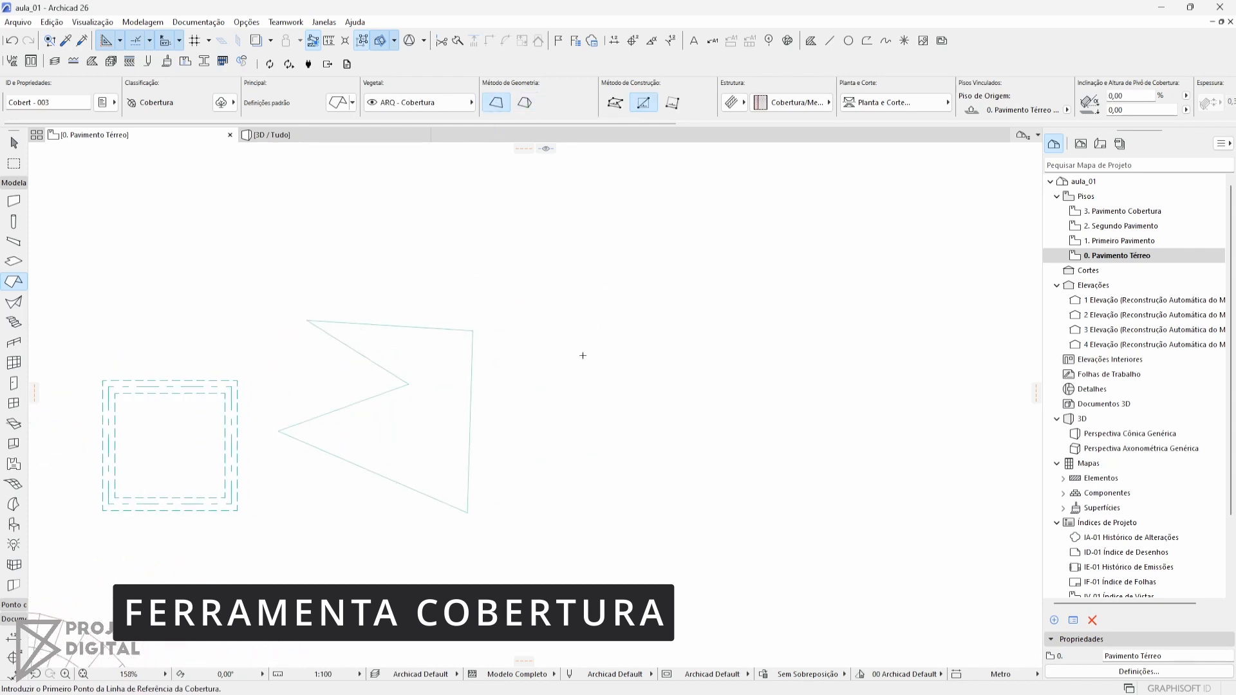
{"action": "left_click", "coordinate": [575, 314]}
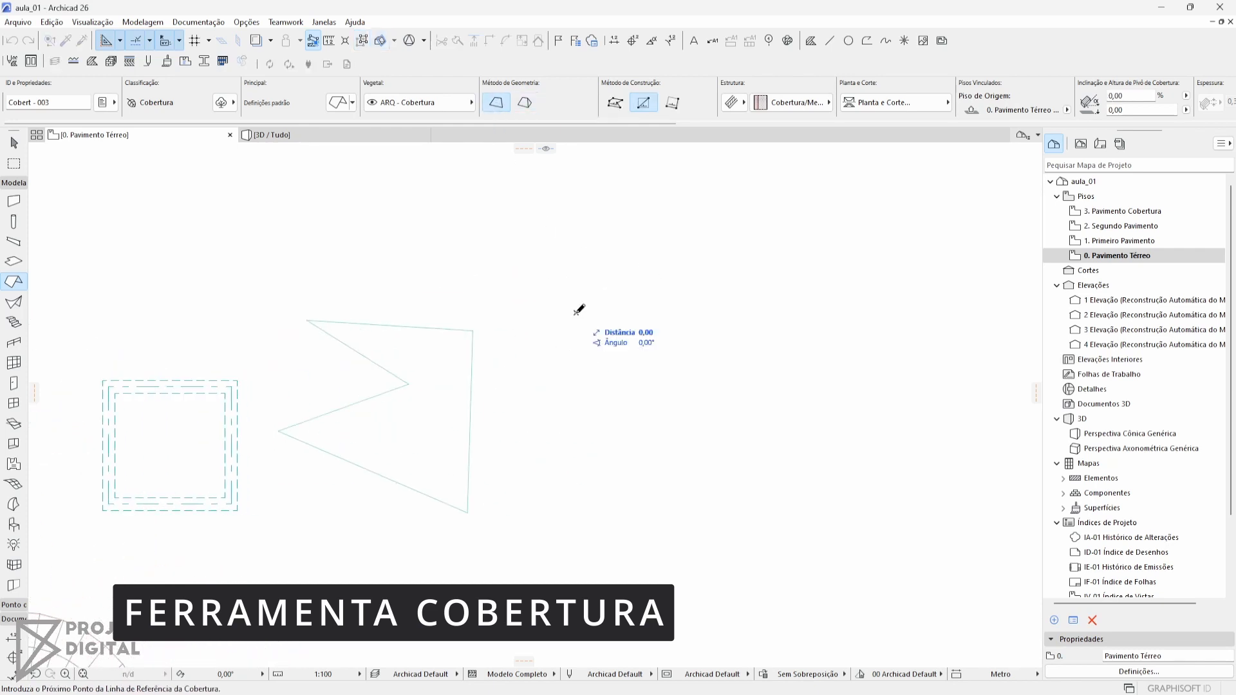
{"action": "left_click", "coordinate": [762, 315]}
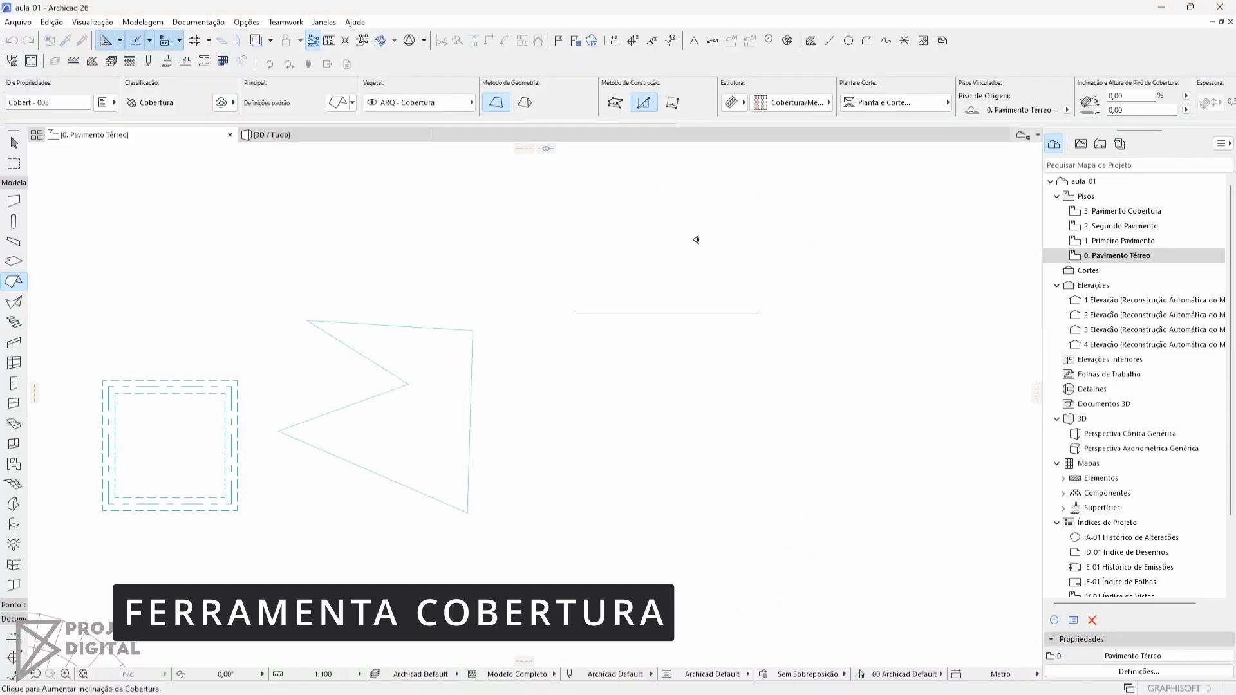
{"action": "left_click", "coordinate": [696, 240]}
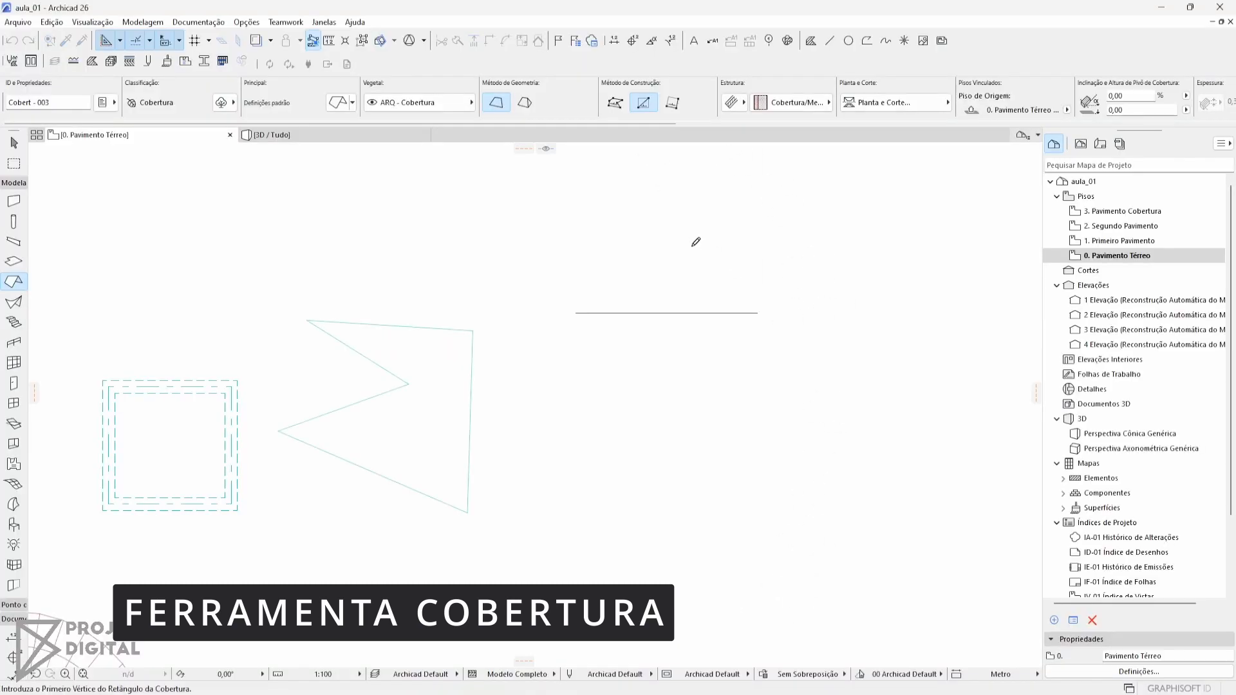
Outline a seven-cornered roof on the reference line using the complex roof construction method
{"action": "left_click", "coordinate": [758, 313]}
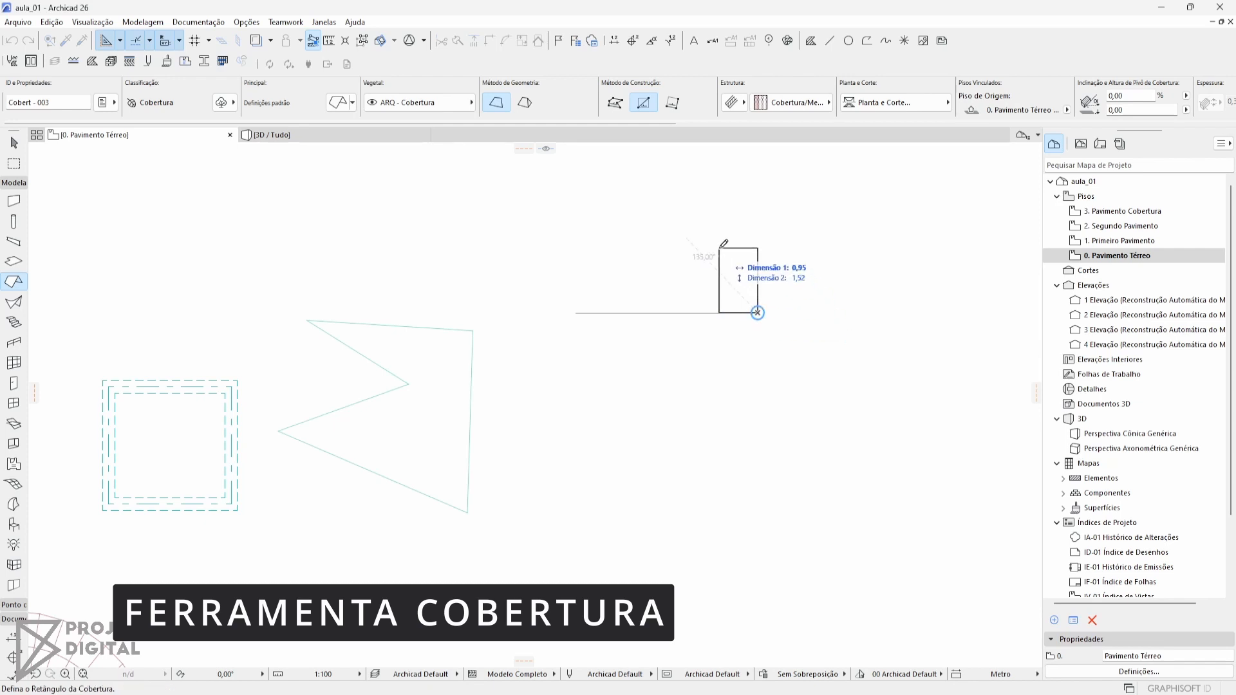
{"action": "middle_click_drag", "start_coordinate": [650, 215], "coordinate": [589, 283]}
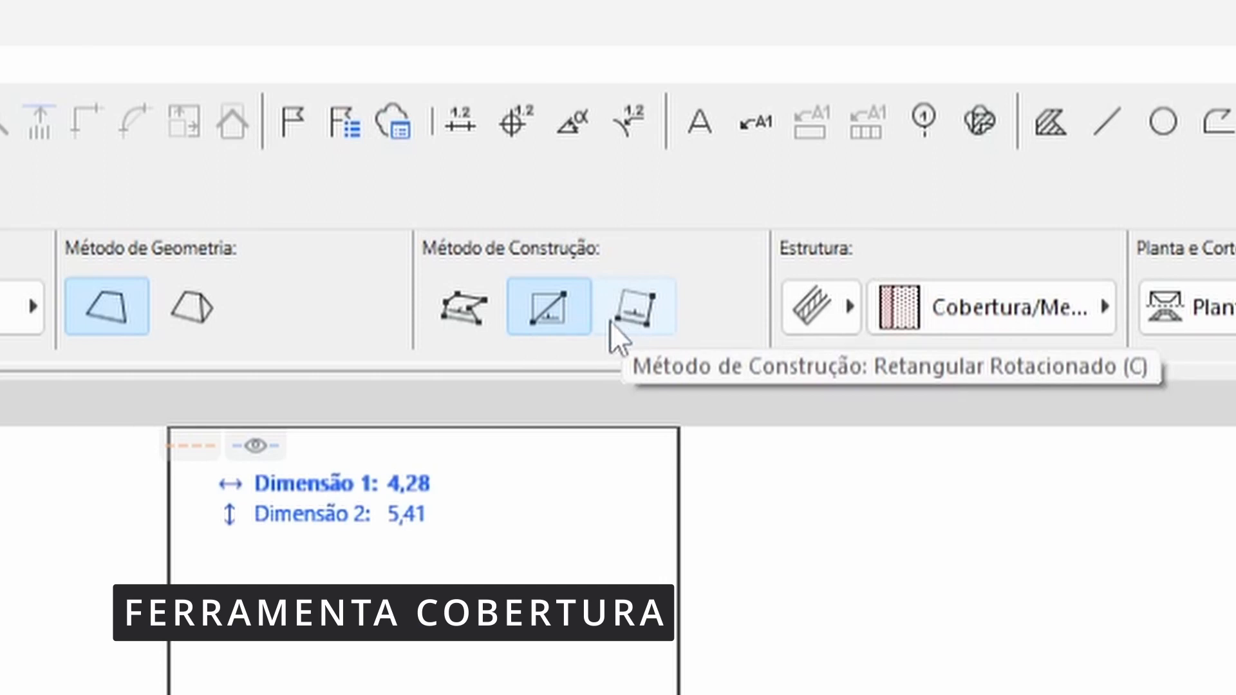
{"action": "left_click", "coordinate": [473, 301]}
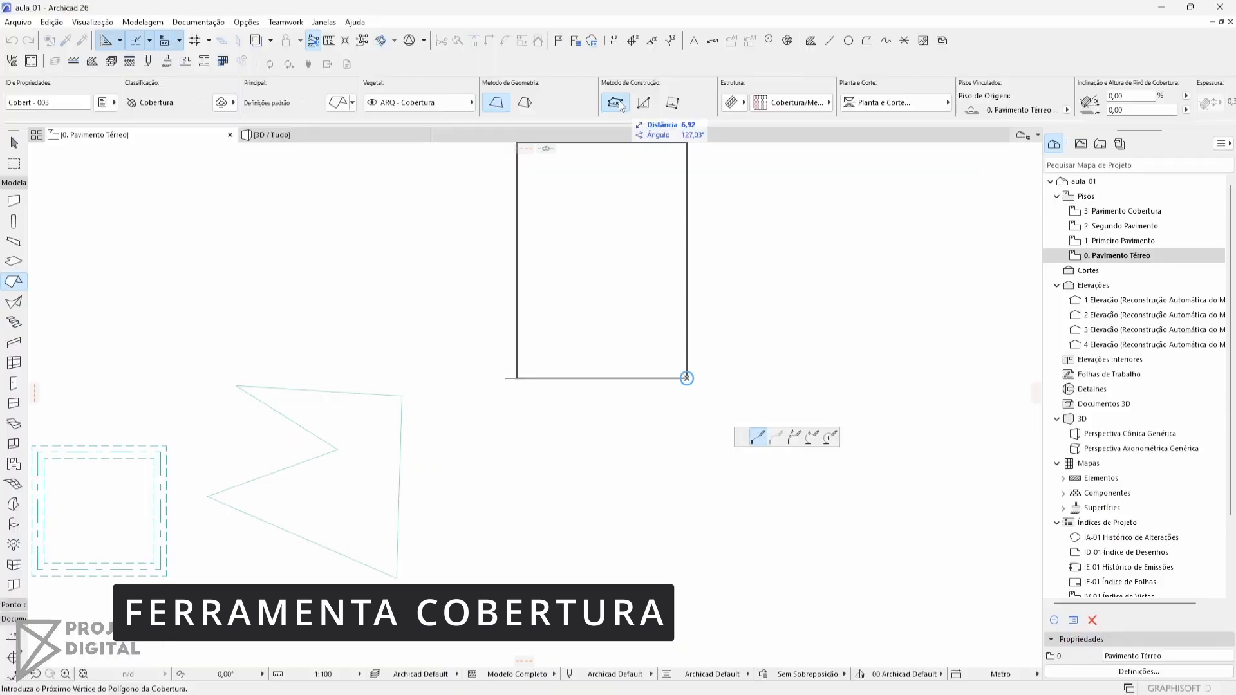
{"action": "left_click", "coordinate": [689, 237]}
{"action": "left_click", "coordinate": [607, 207]}
{"action": "left_click", "coordinate": [475, 210]}
{"action": "left_click", "coordinate": [400, 267]}
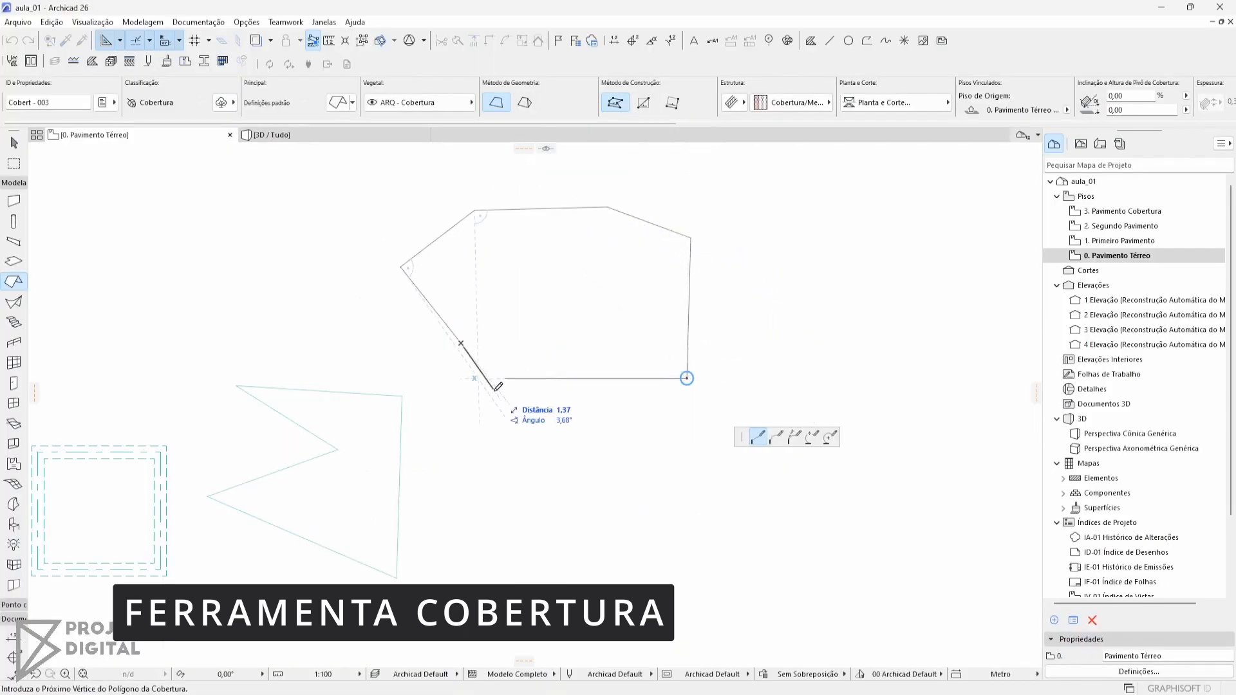
{"action": "left_click", "coordinate": [460, 343]}
{"action": "left_click", "coordinate": [506, 379]}
{"action": "left_click", "coordinate": [687, 378]}
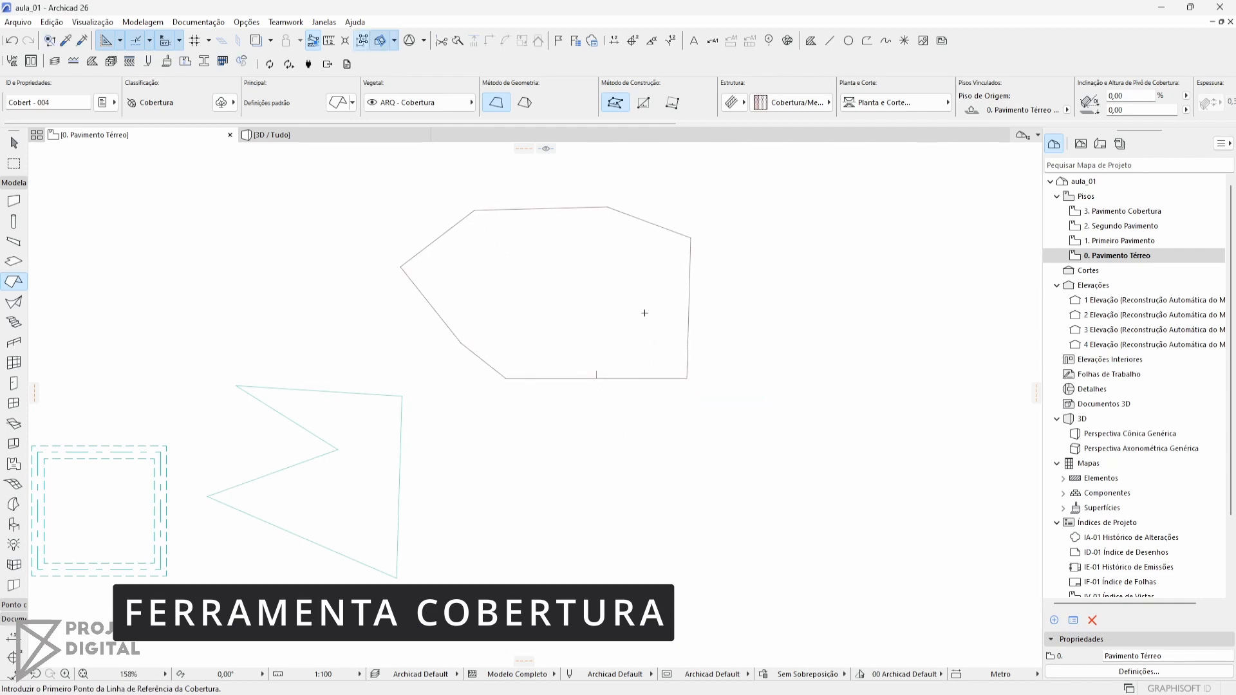
{"action": "middle_click_drag", "start_coordinate": [645, 313], "coordinate": [640, 319]}
{"action": "key", "text": "Escape"}
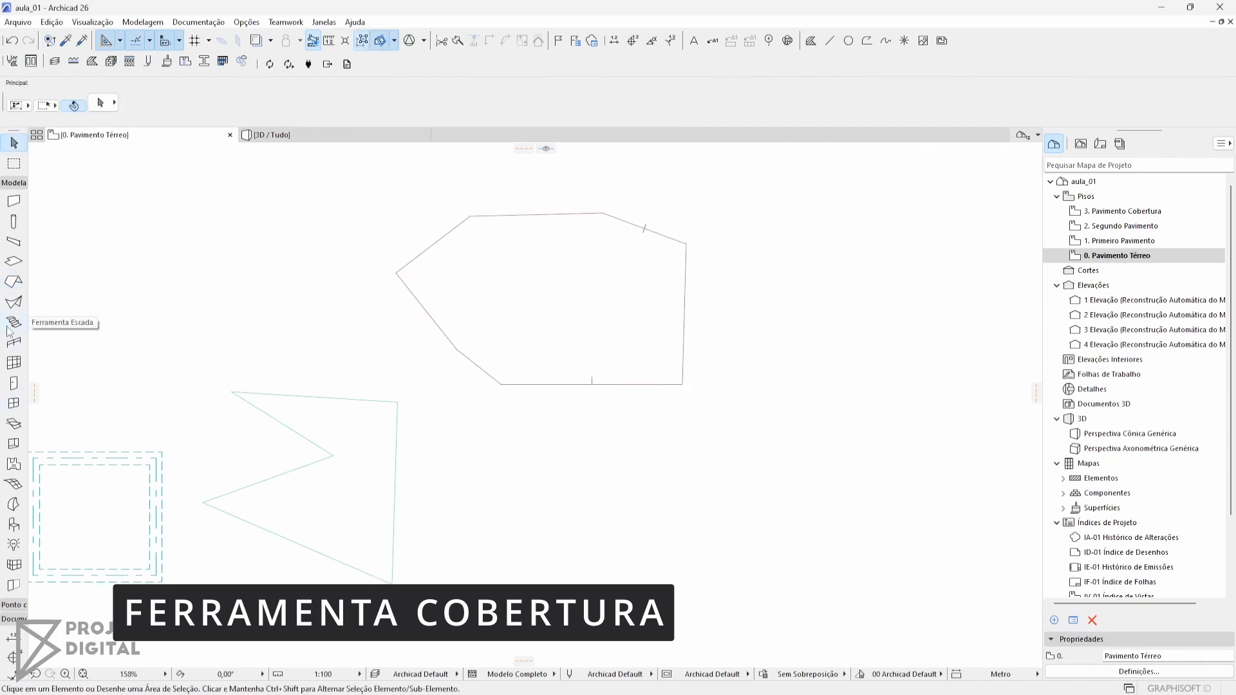
Draw a rectangular single-plane roof beside the seven-cornered one, with a horizontal reference line along its lower edge and the slope rising above it
{"action": "left_click", "coordinate": [14, 281]}
{"action": "middle_click_drag", "start_coordinate": [681, 200], "coordinate": [466, 210]}
{"action": "left_click", "coordinate": [557, 371]}
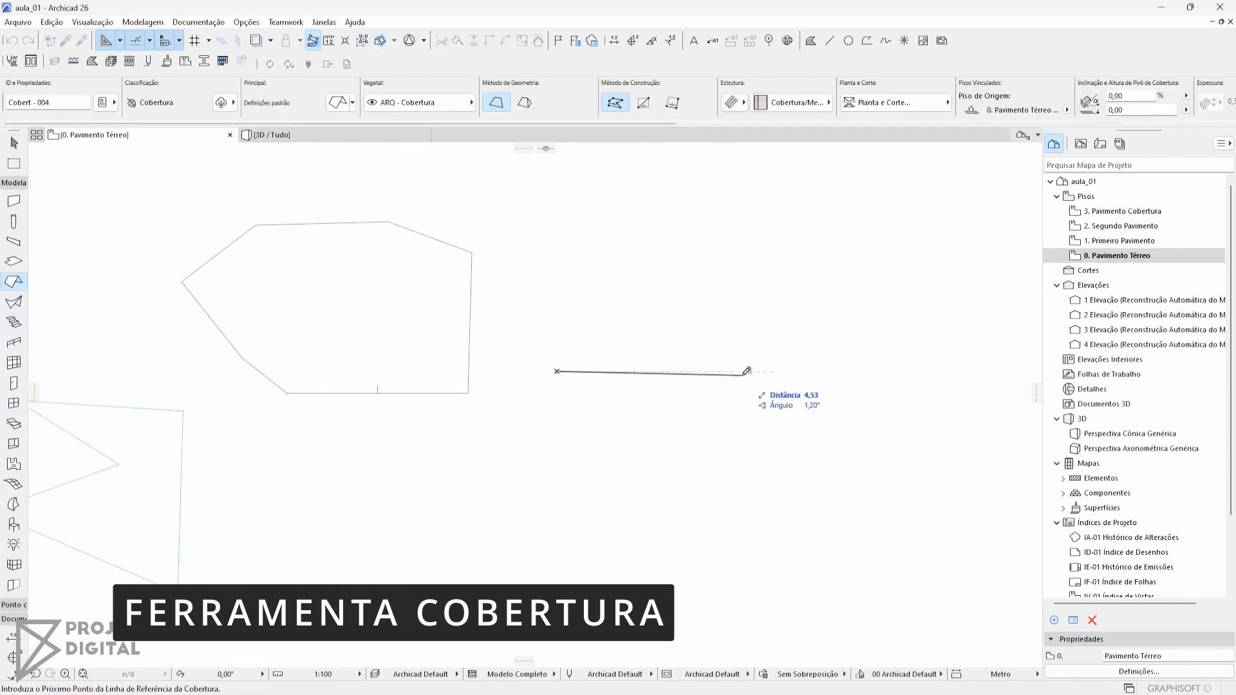
{"action": "left_click", "coordinate": [764, 371]}
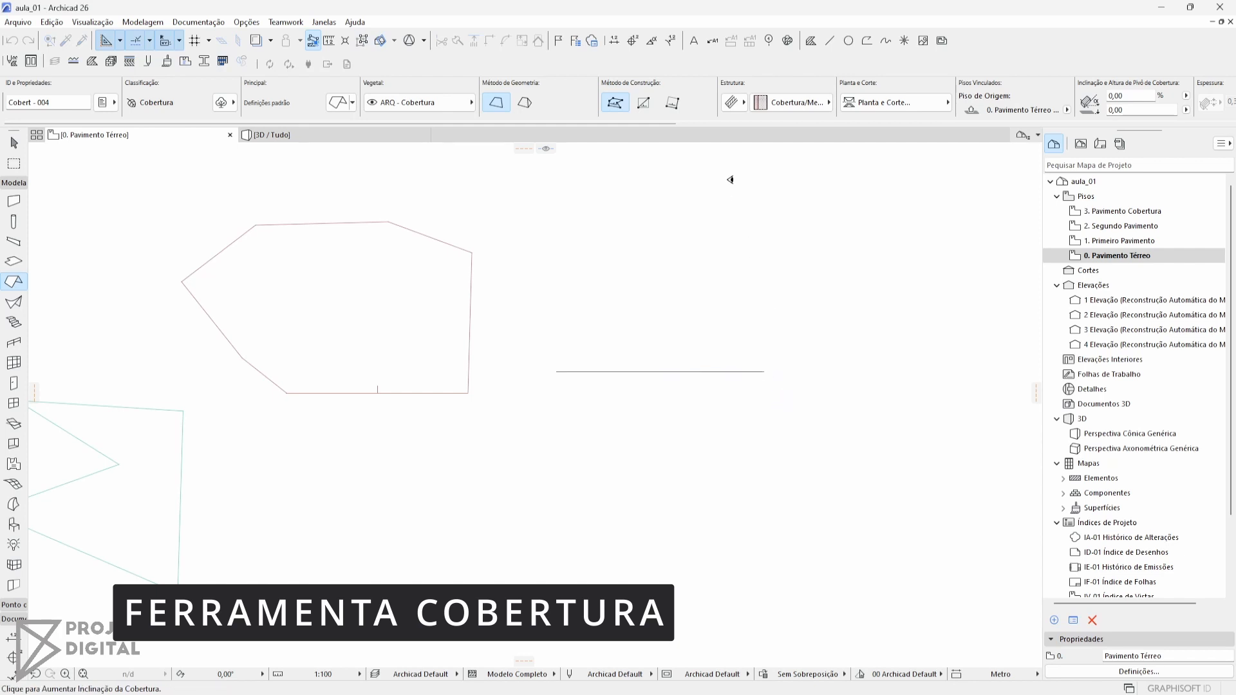
{"action": "left_click", "coordinate": [679, 229]}
{"action": "left_click", "coordinate": [643, 103]}
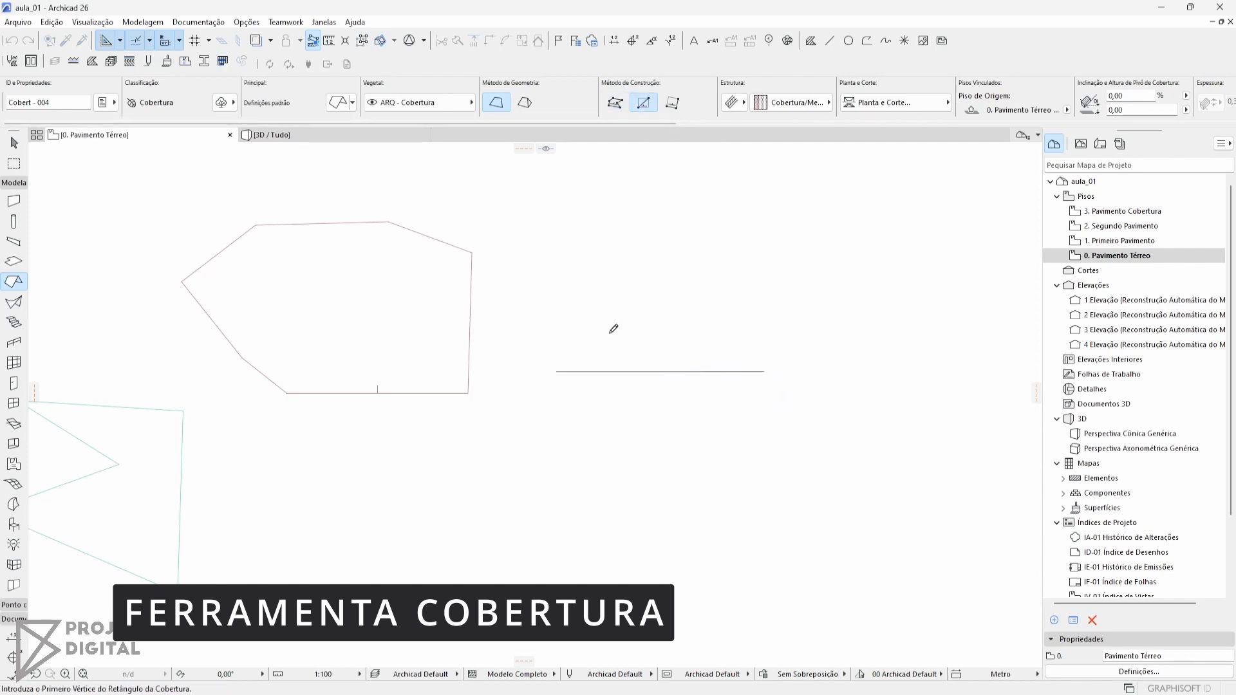
{"action": "left_click", "coordinate": [556, 372]}
{"action": "left_click", "coordinate": [767, 195]}
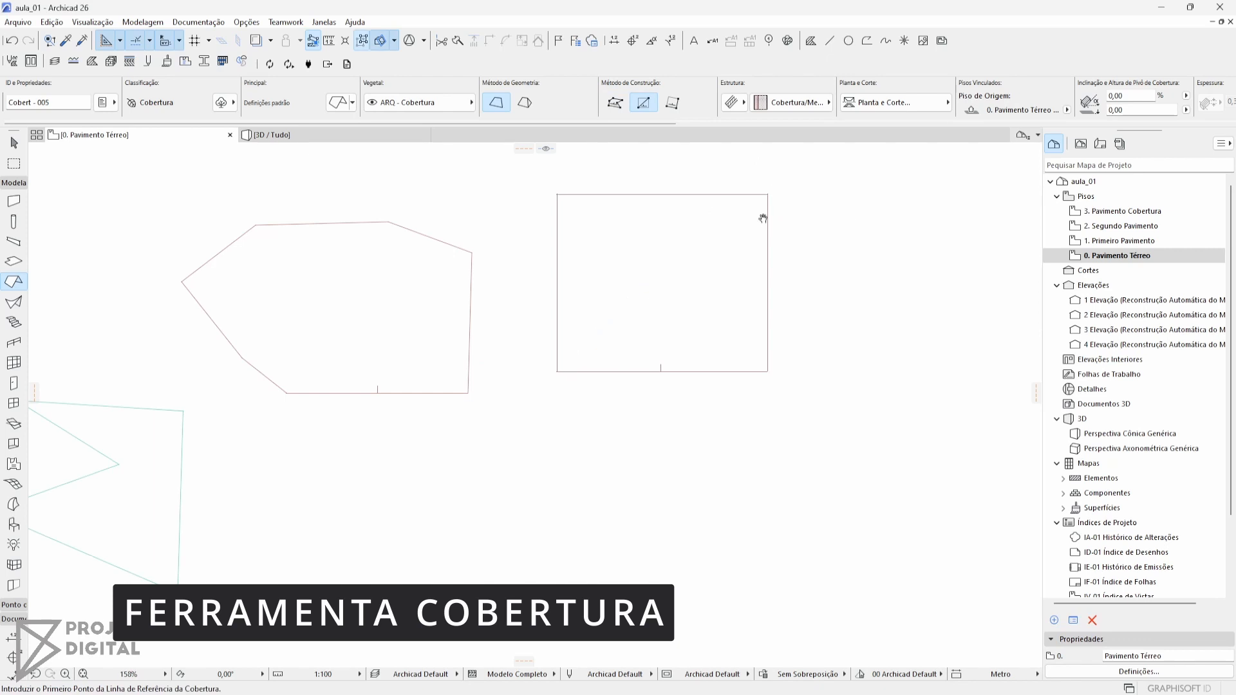
{"action": "middle_click_drag", "start_coordinate": [762, 218], "coordinate": [735, 277]}
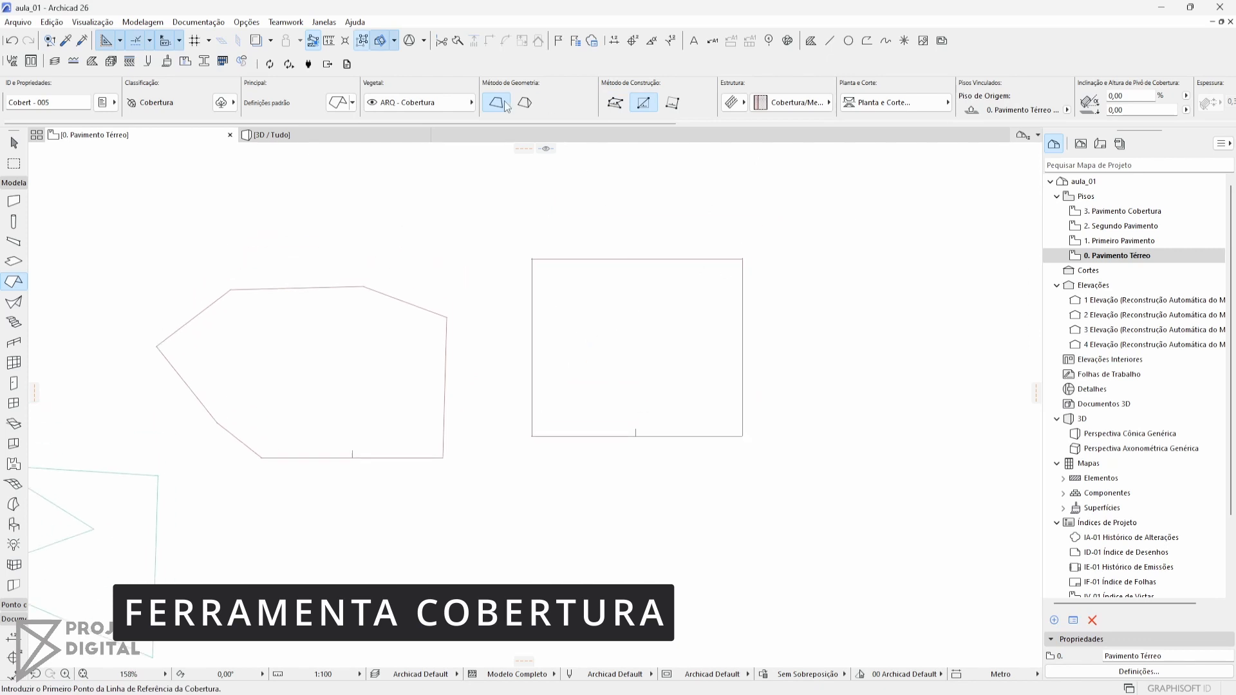
Set the slope of both the seven-cornered and the rectangular roof to 30% in the 3D view
{"action": "middle_click_drag", "start_coordinate": [623, 366], "coordinate": [164, 318]}
{"action": "key", "text": "F3"}
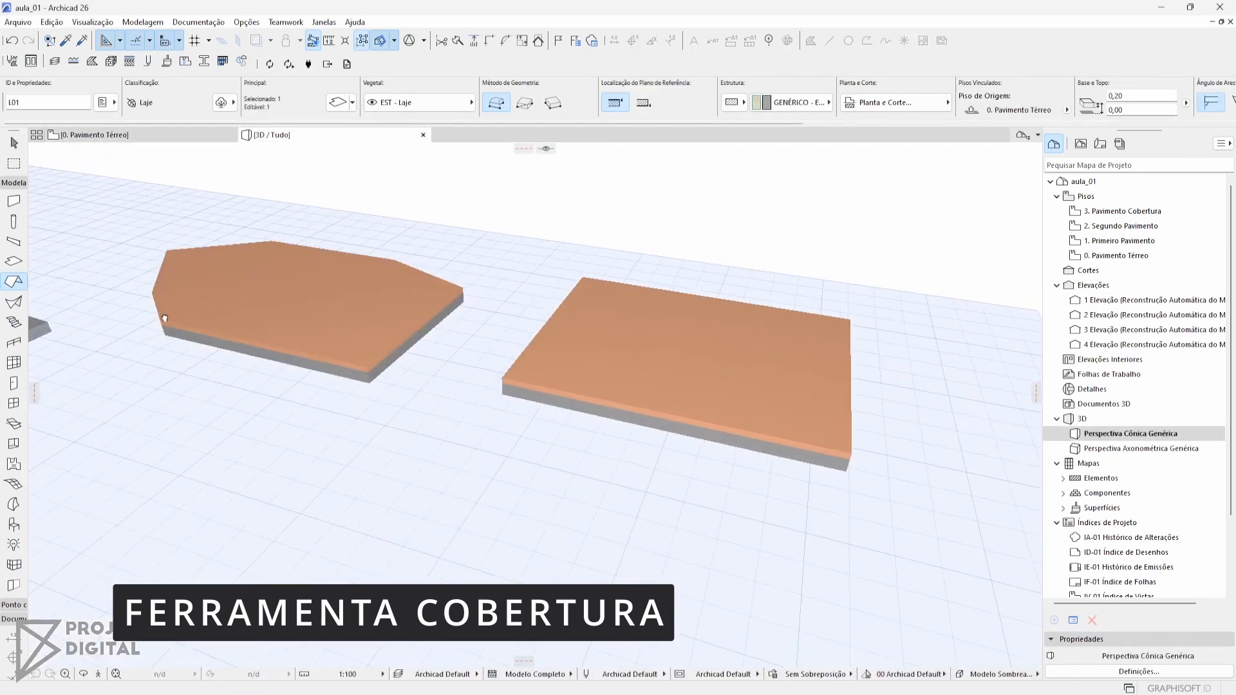
{"action": "scroll", "coordinate": [165, 318], "scroll_direction": "down", "scroll_amount": 2}
{"action": "middle_click_drag", "start_coordinate": [433, 358], "coordinate": [307, 326], "text": "shift"}
{"action": "key", "text": "Escape"}
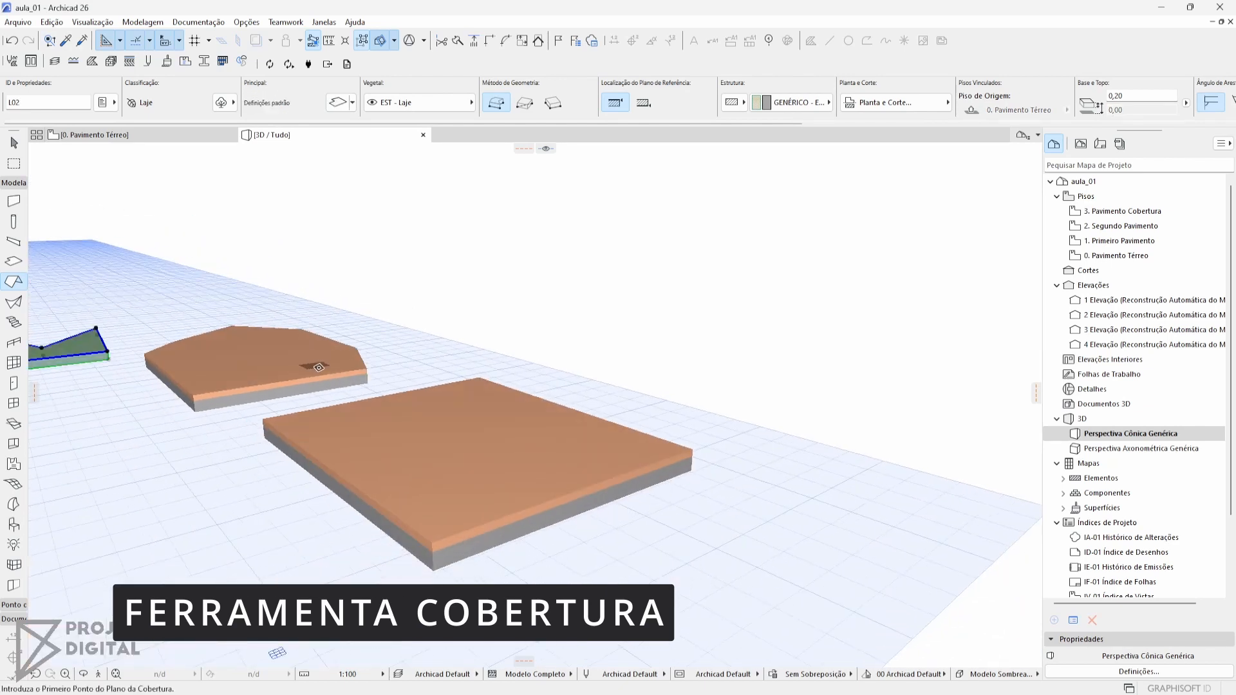
{"action": "left_click", "coordinate": [317, 355]}
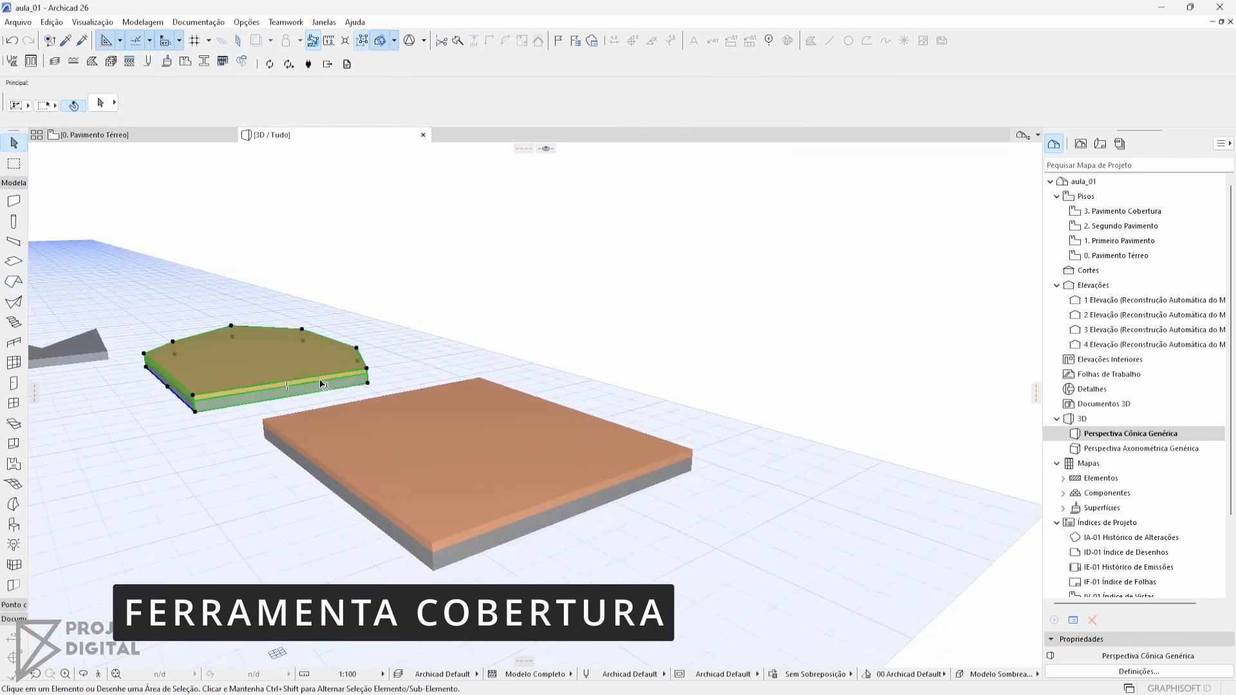
{"action": "left_click", "coordinate": [486, 386], "text": "shift"}
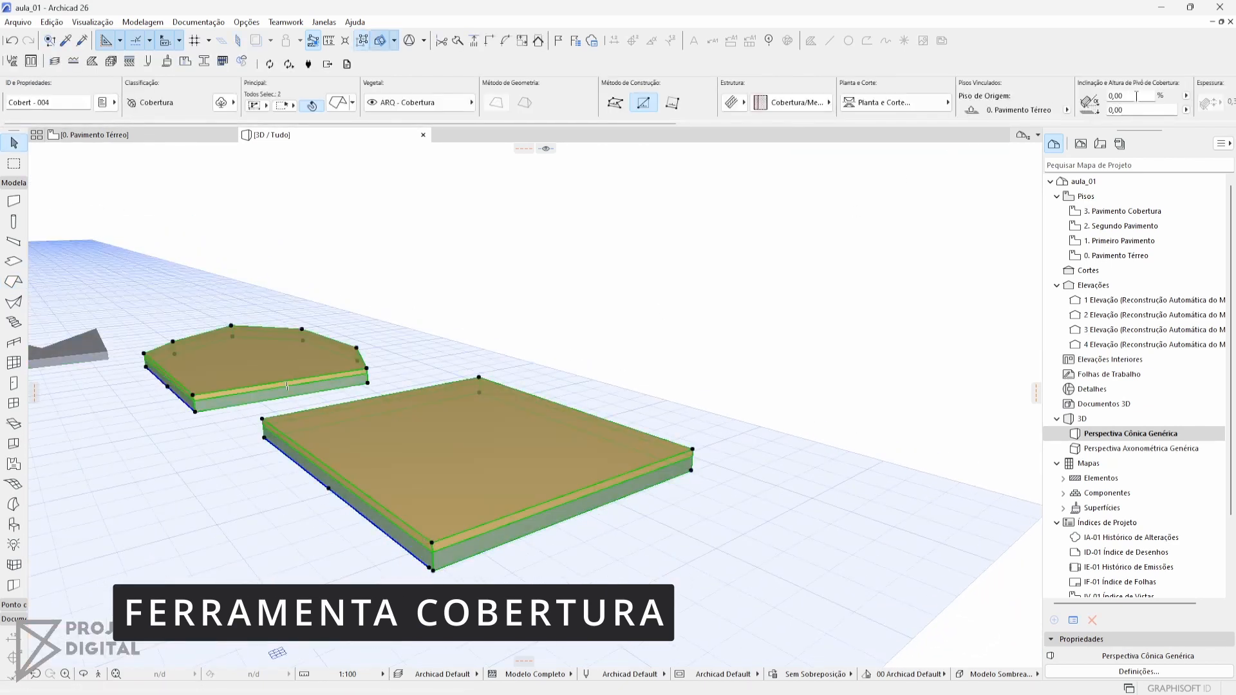
{"action": "key", "text": "Return"}
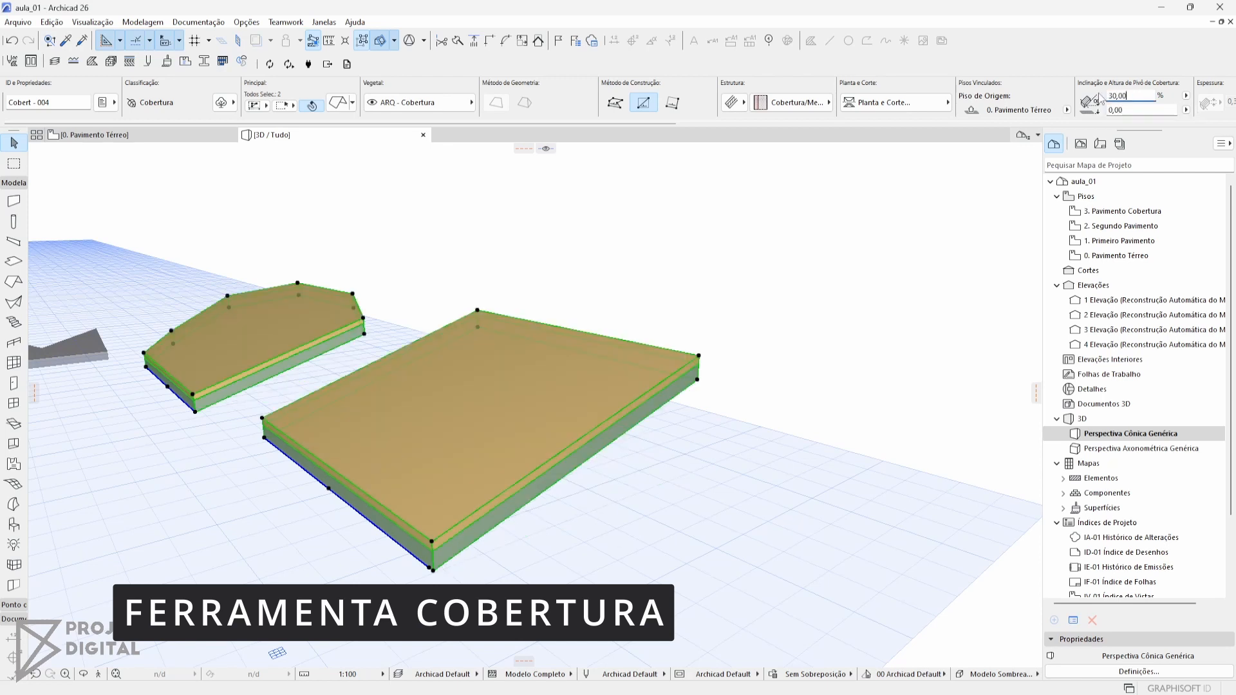
{"action": "middle_click_drag", "start_coordinate": [456, 275], "coordinate": [522, 323]}
{"action": "key", "text": "Escape"}
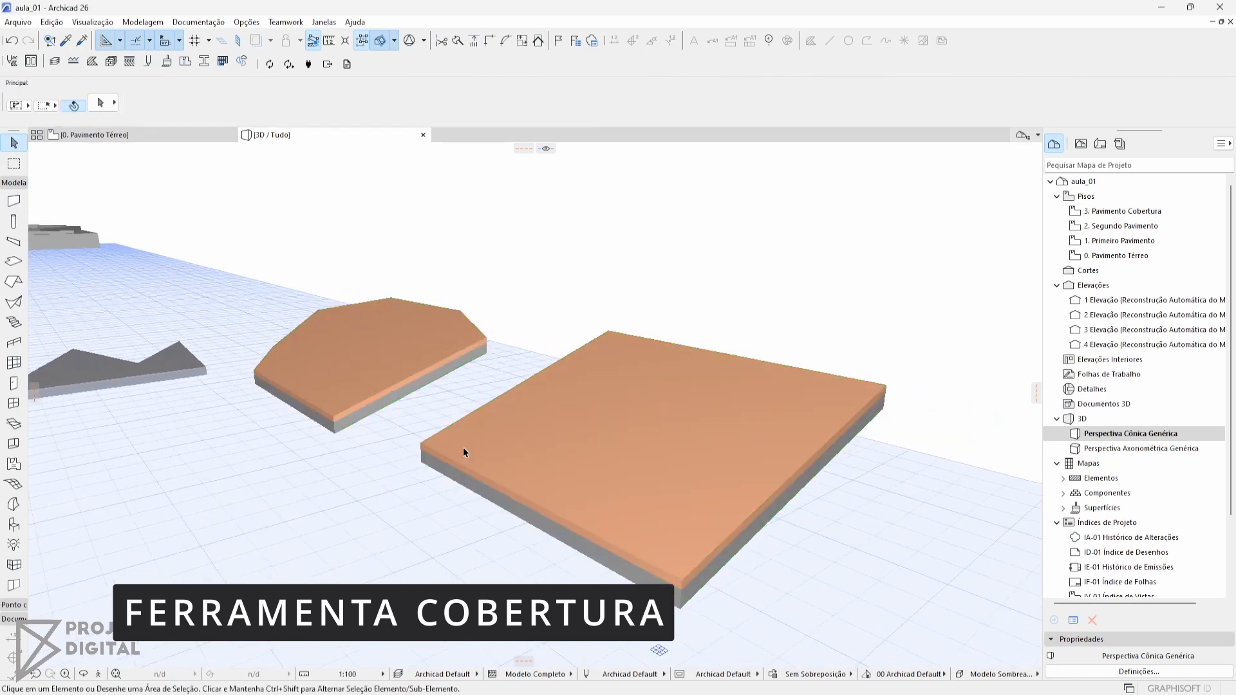
Select both the seven-cornered and the rectangular roof and check the available composite structures
{"action": "left_click", "coordinate": [563, 429]}
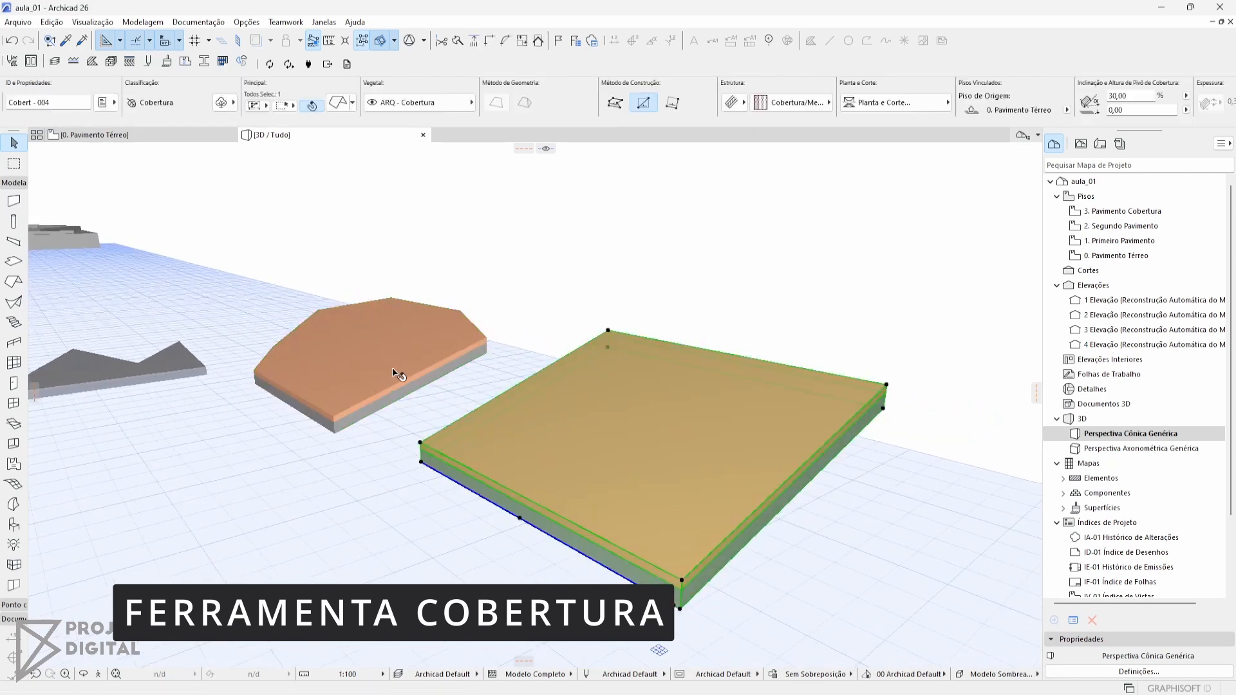
{"action": "left_click", "coordinate": [462, 454], "text": "shift"}
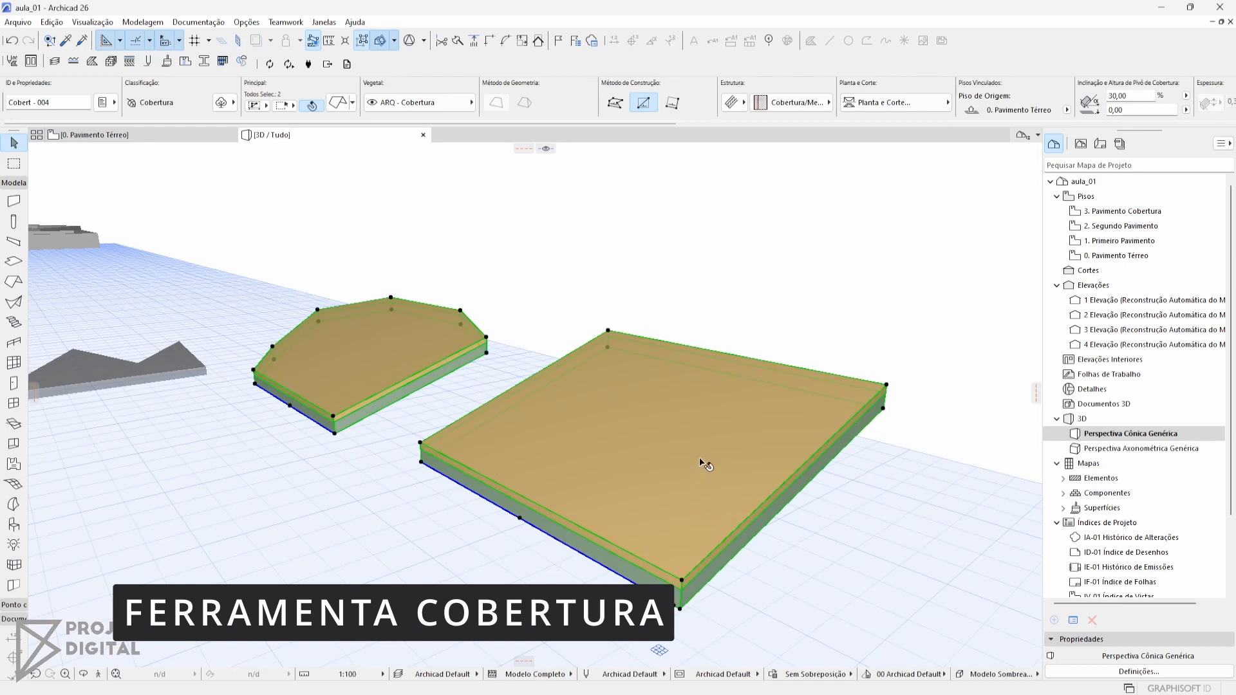
{"action": "left_click", "coordinate": [800, 103]}
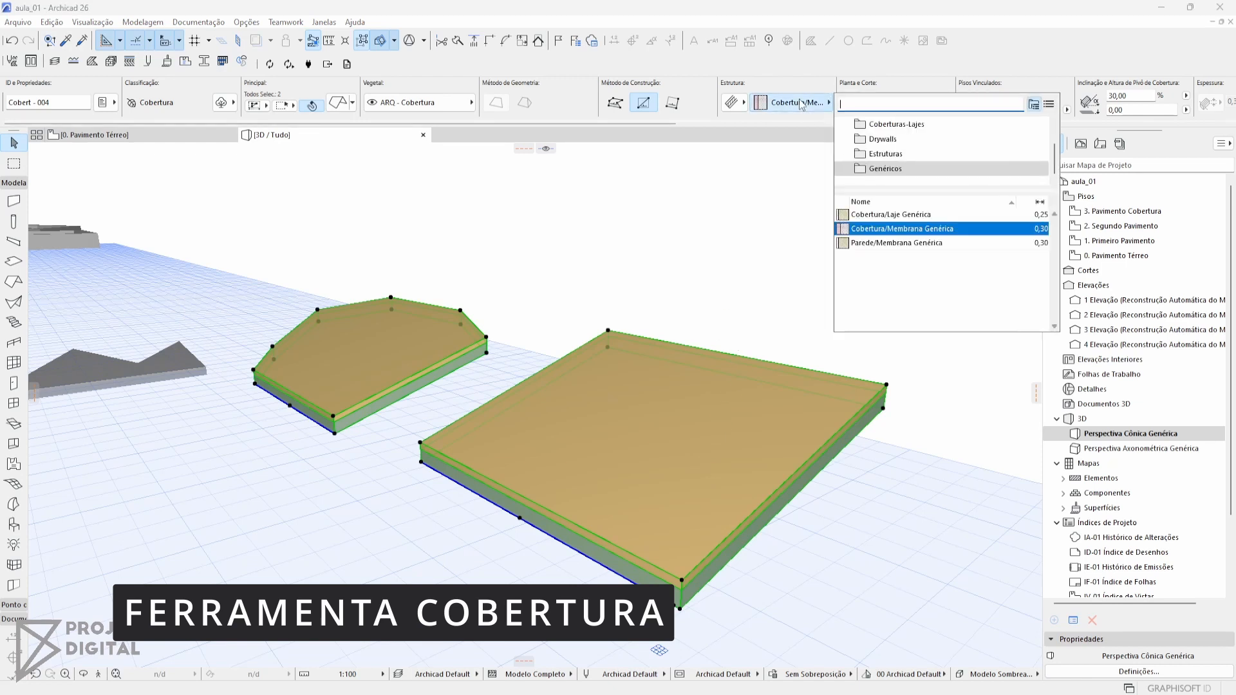
{"action": "left_click", "coordinate": [800, 103]}
Try the basic structure on both selected roofs and return them to the composite structure
{"action": "left_click", "coordinate": [743, 103]}
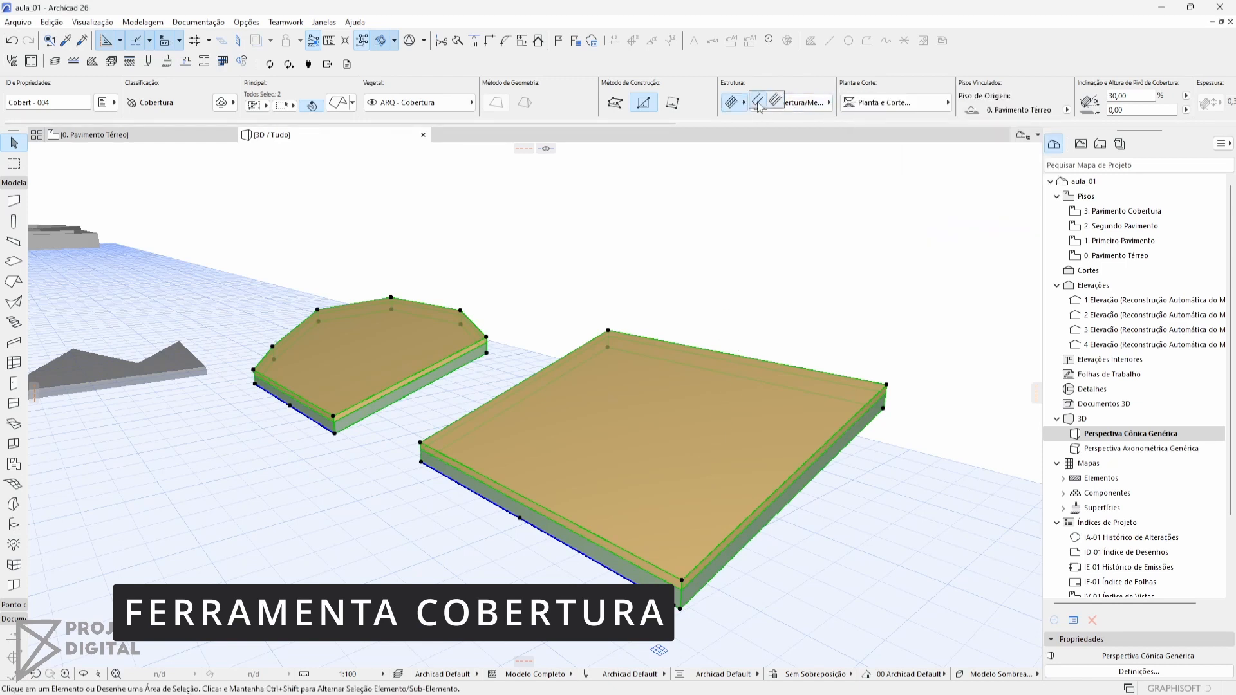
{"action": "left_click", "coordinate": [758, 101]}
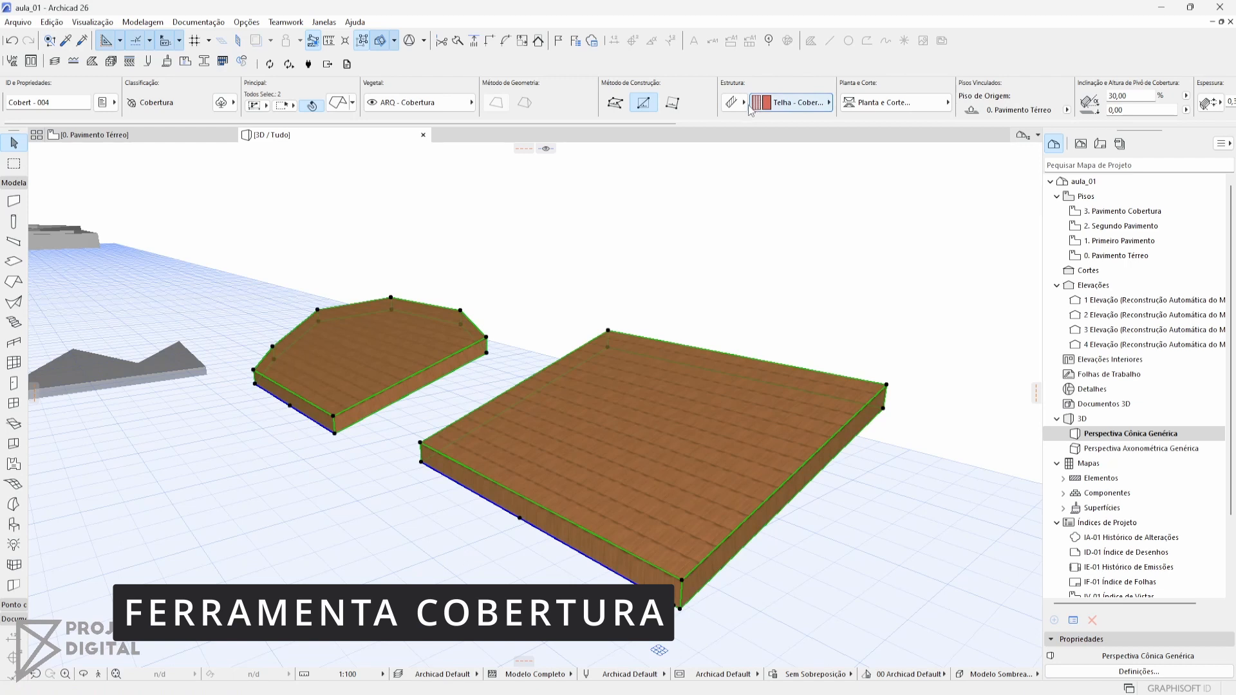
{"action": "left_click", "coordinate": [732, 103]}
{"action": "left_click", "coordinate": [767, 105]}
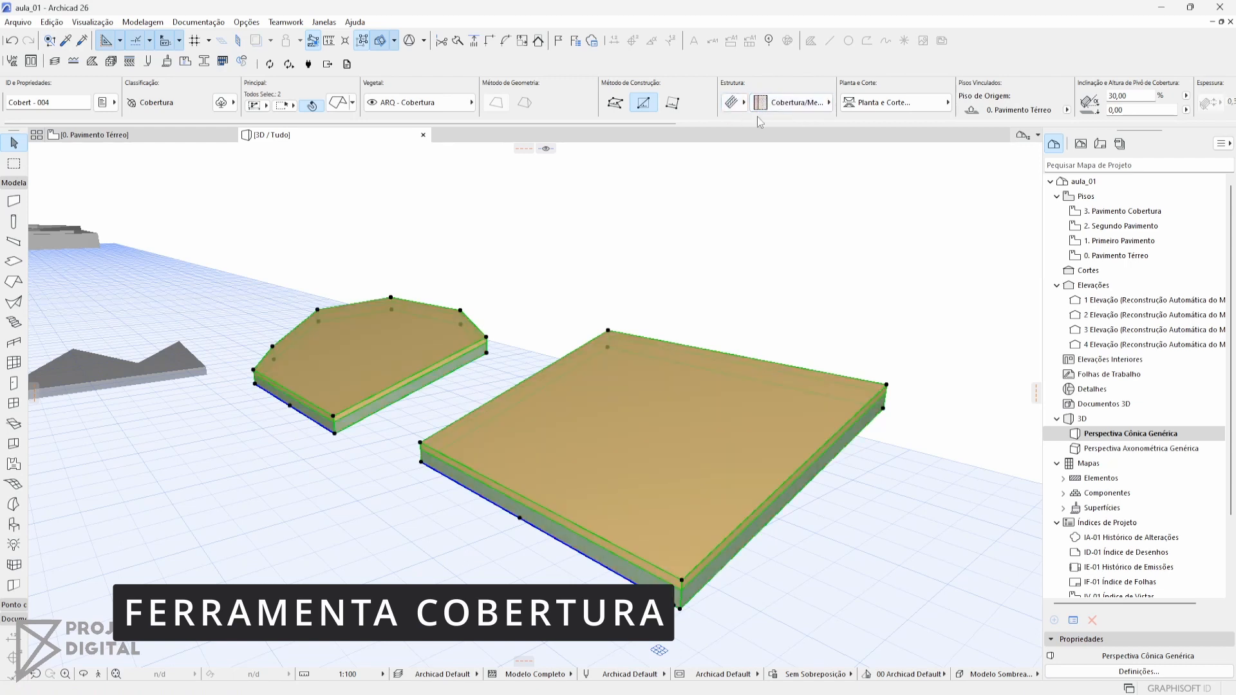
Set the roof edge angle of both selected roofs to perpendicular
{"action": "scroll", "coordinate": [833, 99], "scroll_direction": "right", "scroll_amount": 5}
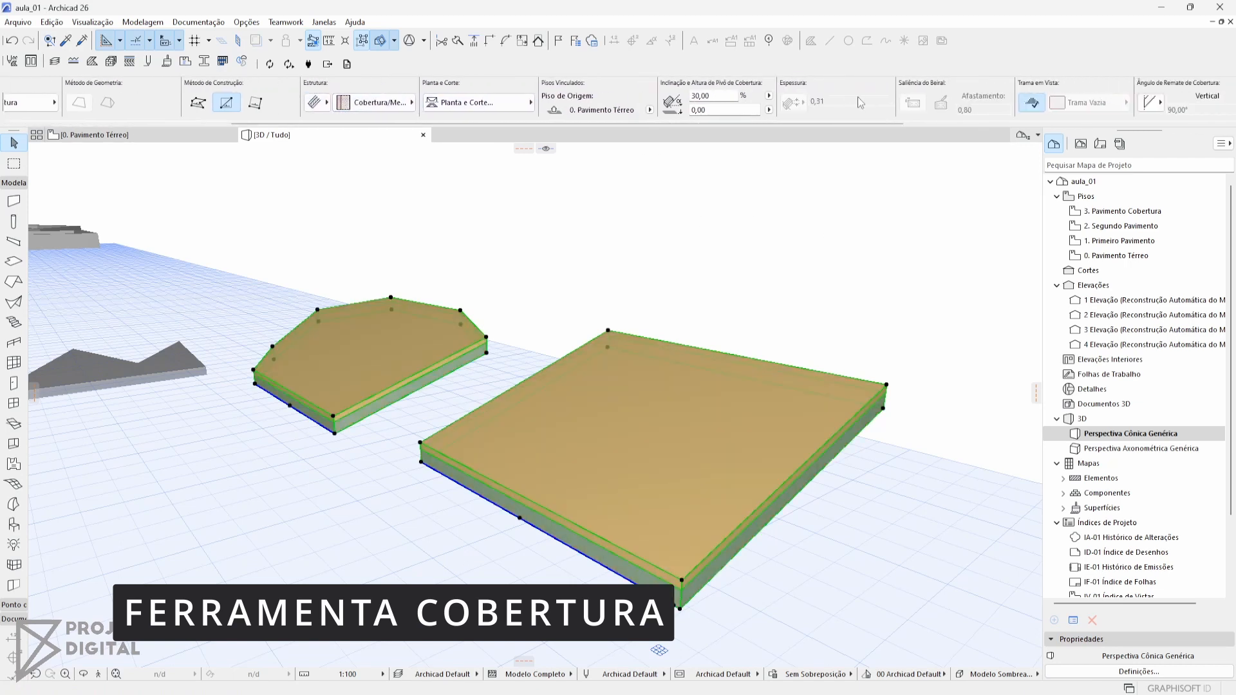
{"action": "scroll", "coordinate": [867, 99], "scroll_direction": "right", "scroll_amount": 2}
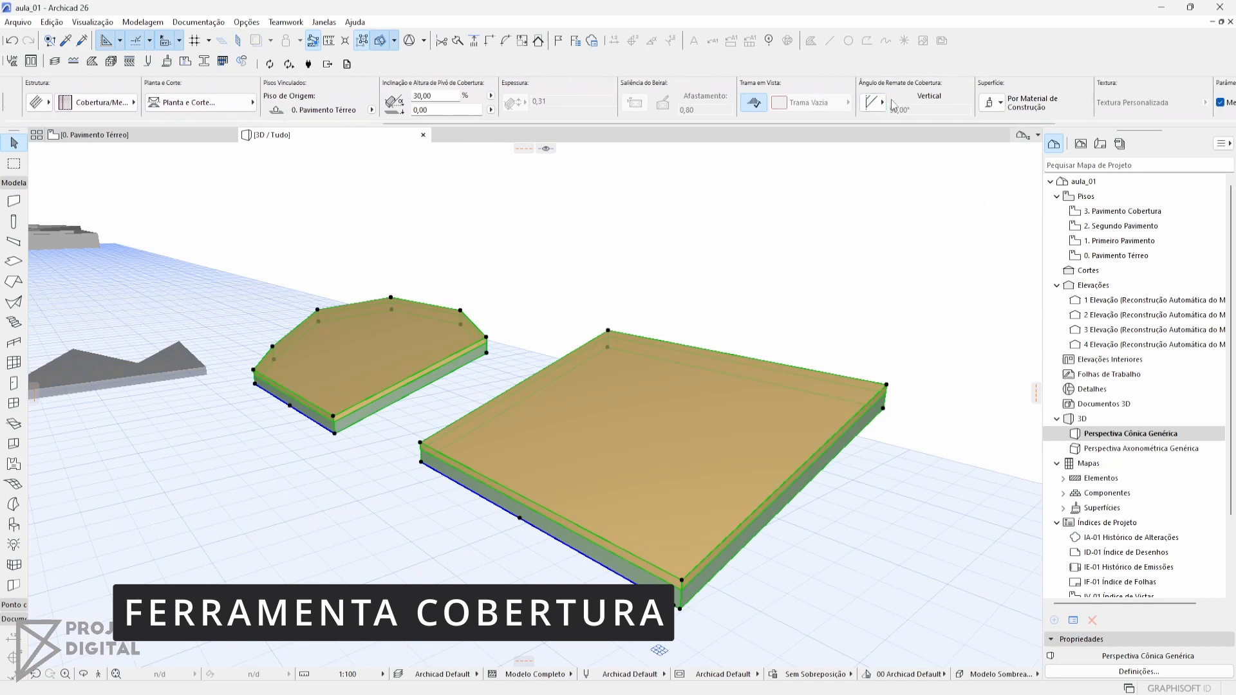
{"action": "scroll", "coordinate": [763, 322], "scroll_direction": "up", "scroll_amount": 5}
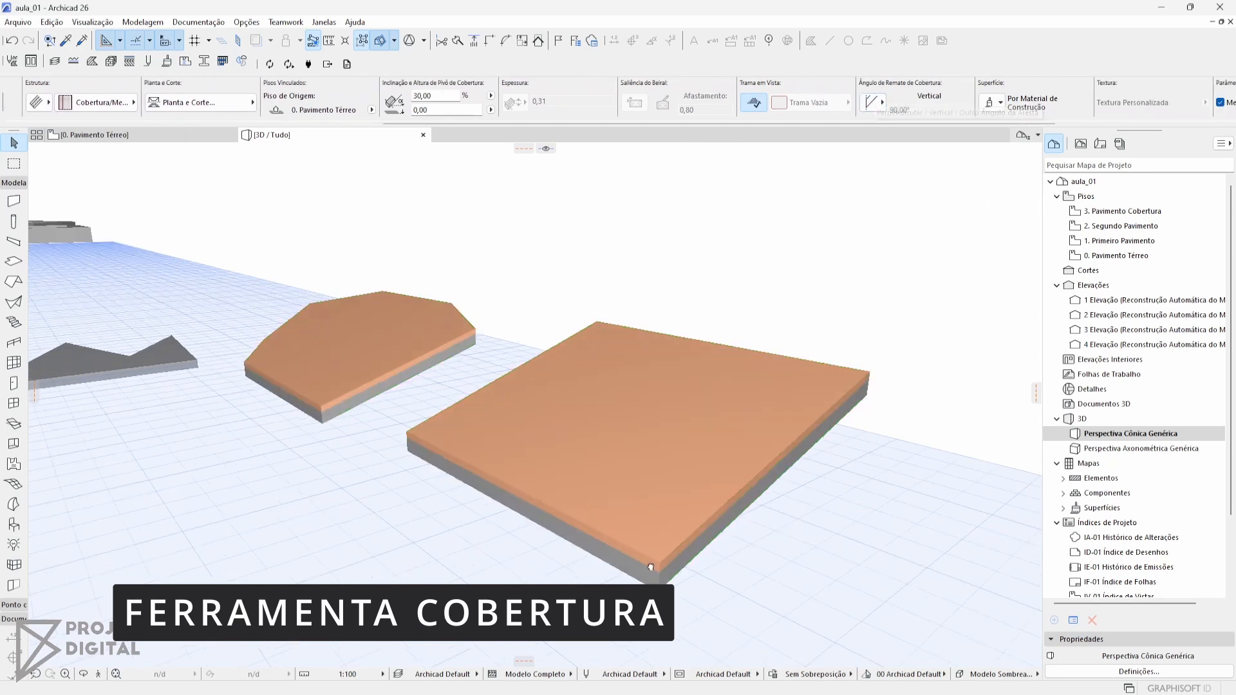
{"action": "left_click", "coordinate": [883, 103]}
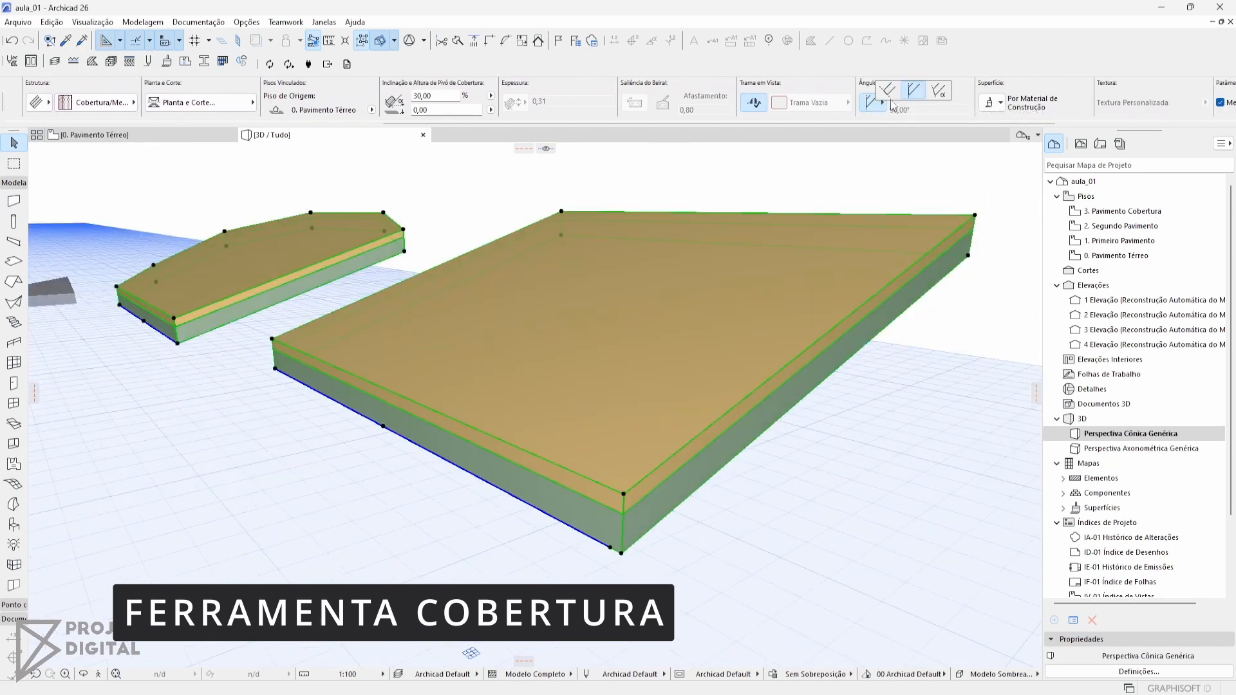
{"action": "left_click", "coordinate": [894, 96]}
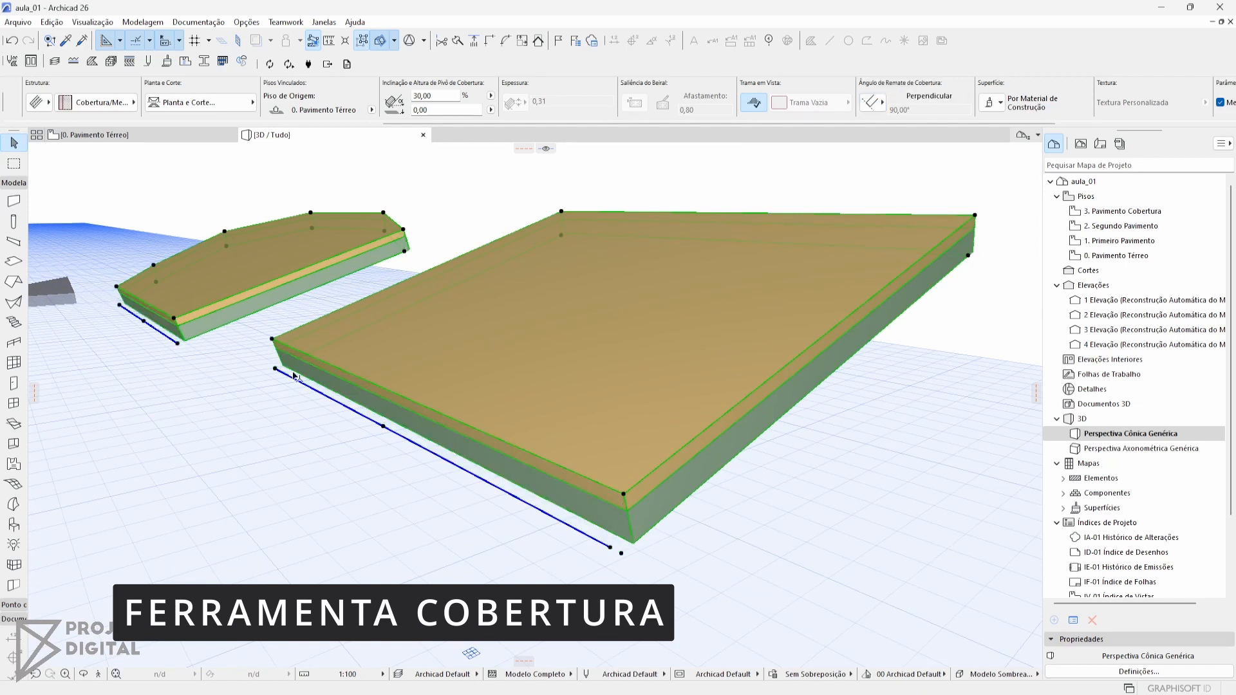
{"action": "middle_click_drag", "start_coordinate": [824, 313], "coordinate": [744, 342]}
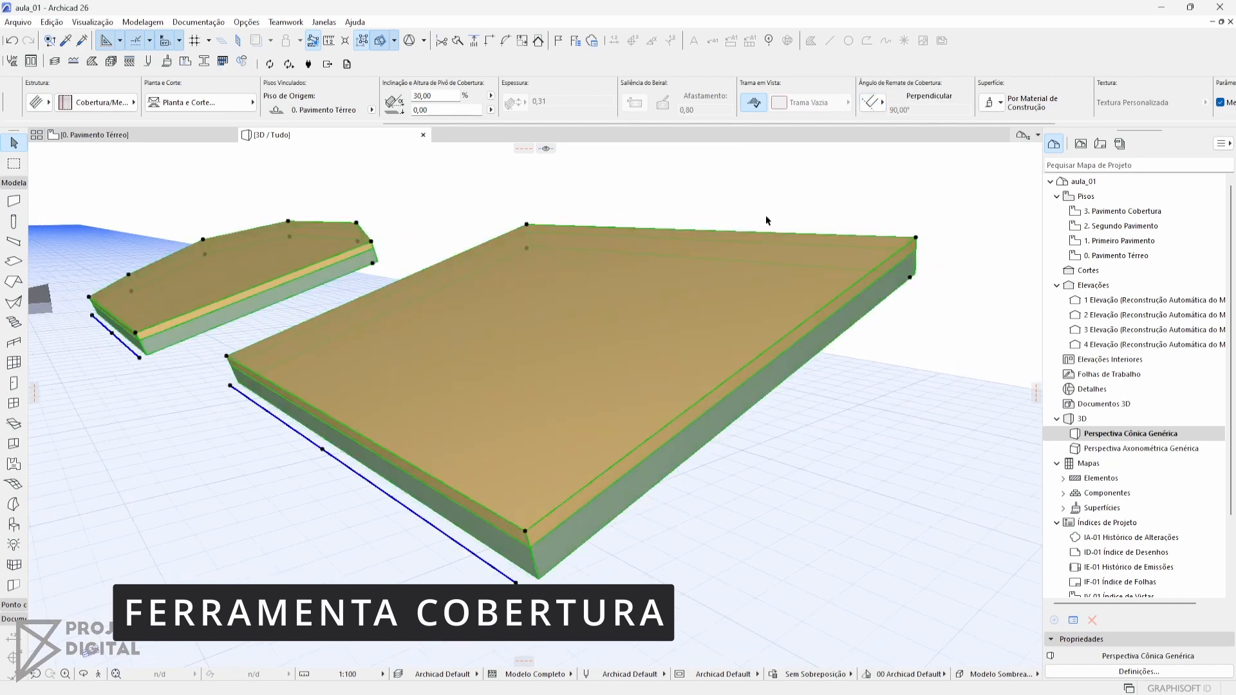
{"action": "scroll", "coordinate": [881, 106], "scroll_direction": "down", "scroll_amount": 2}
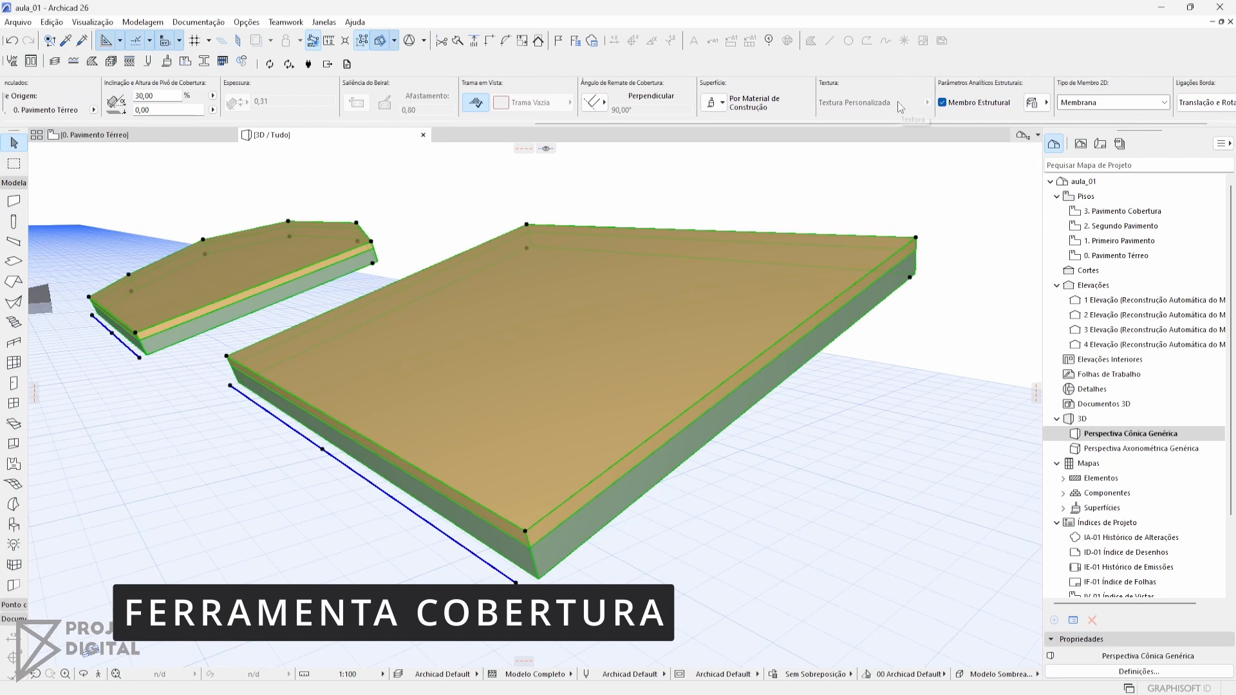
{"action": "scroll", "coordinate": [899, 106], "scroll_direction": "up", "scroll_amount": 6}
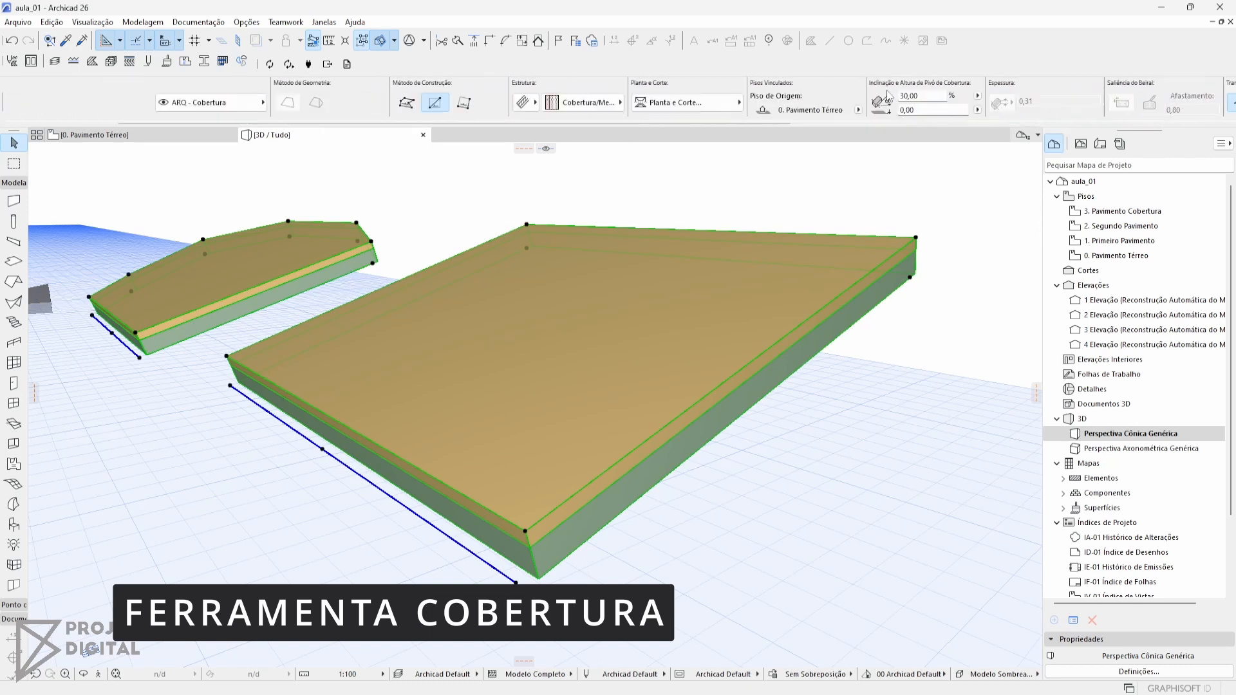
Examine in the ground-floor plan how the rectangular roof and its upper edge are drawn
{"action": "key", "text": "F2"}
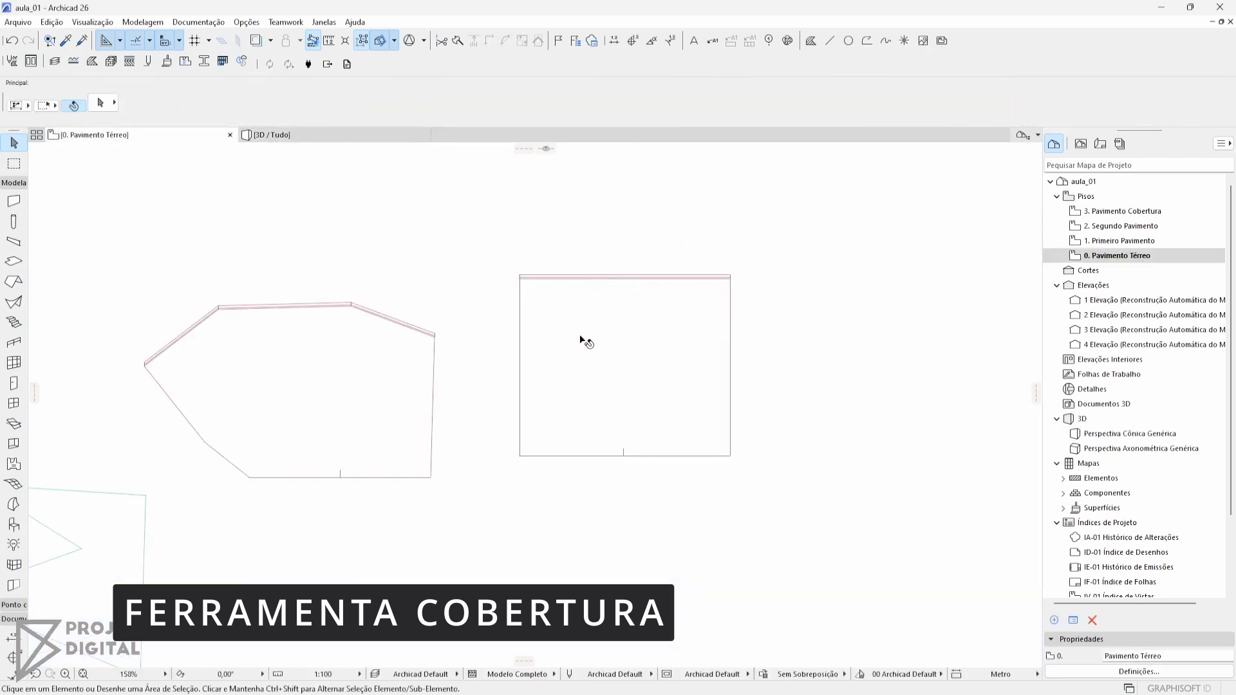
{"action": "left_click", "coordinate": [640, 298]}
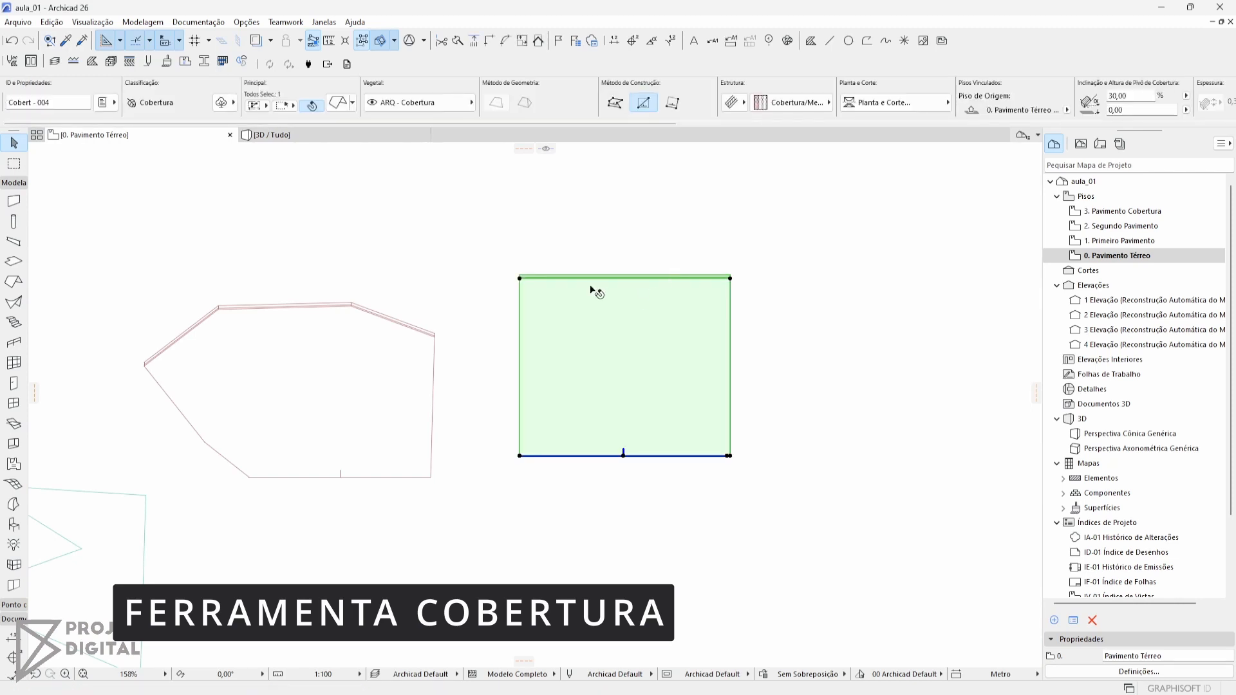
{"action": "scroll", "coordinate": [523, 277], "scroll_direction": "up", "scroll_amount": 2}
{"action": "scroll", "coordinate": [522, 277], "scroll_direction": "up", "scroll_amount": 2}
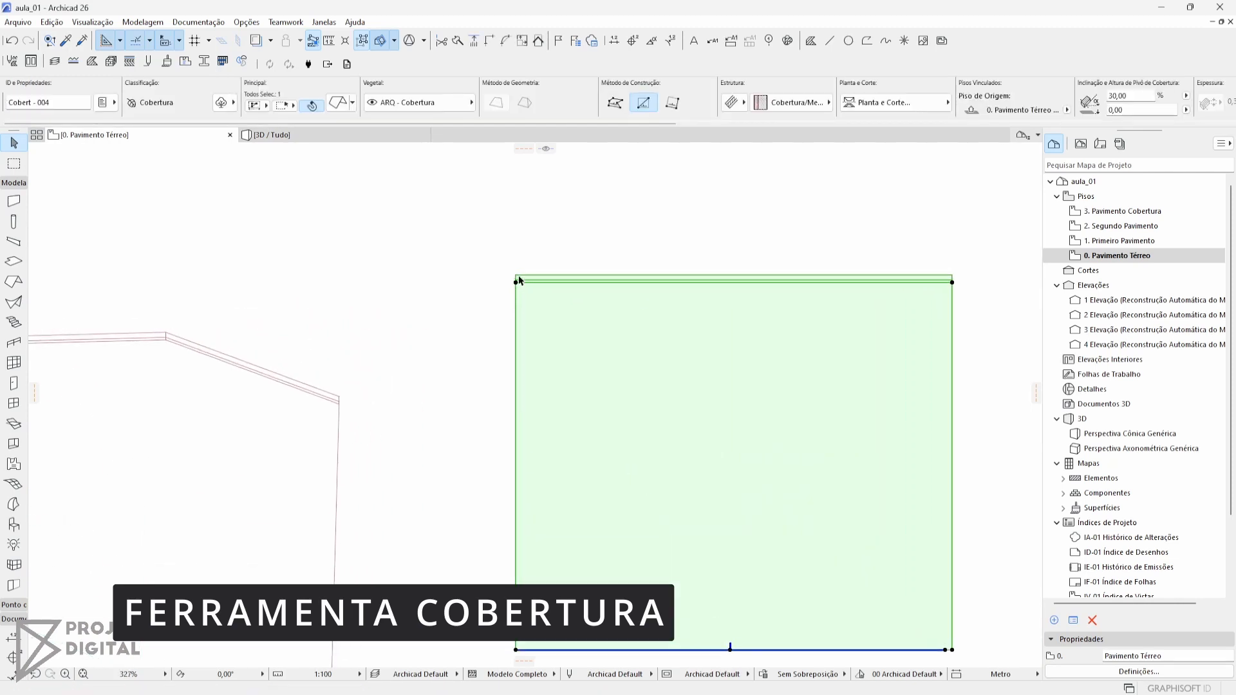
{"action": "scroll", "coordinate": [928, 311], "scroll_direction": "down", "scroll_amount": 2}
{"action": "middle_click_drag", "start_coordinate": [771, 345], "coordinate": [643, 312]}
{"action": "middle_click_drag", "start_coordinate": [560, 354], "coordinate": [493, 344]}
{"action": "key", "text": "Escape"}
Draw a rectangular multi-plane hip roof with a 30% slope, about 4.85 by 4.51 m, beside the rectangular single-plane roof
{"action": "left_click", "coordinate": [17, 282]}
{"action": "middle_click_drag", "start_coordinate": [494, 281], "coordinate": [461, 275]}
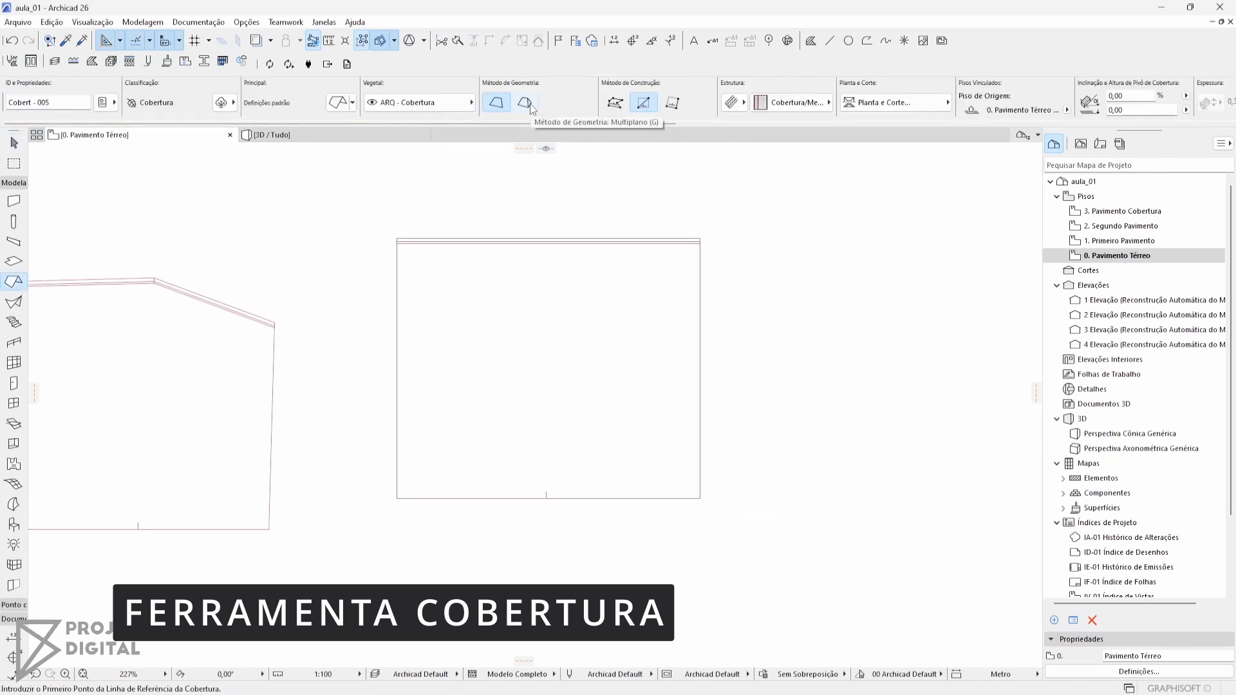
{"action": "scroll", "coordinate": [410, 344], "scroll_direction": "down", "scroll_amount": 2}
{"action": "middle_click_drag", "start_coordinate": [409, 345], "coordinate": [970, 290]}
{"action": "scroll", "coordinate": [611, 486], "scroll_direction": "down", "scroll_amount": 1}
{"action": "middle_click_drag", "start_coordinate": [612, 486], "coordinate": [913, 271]}
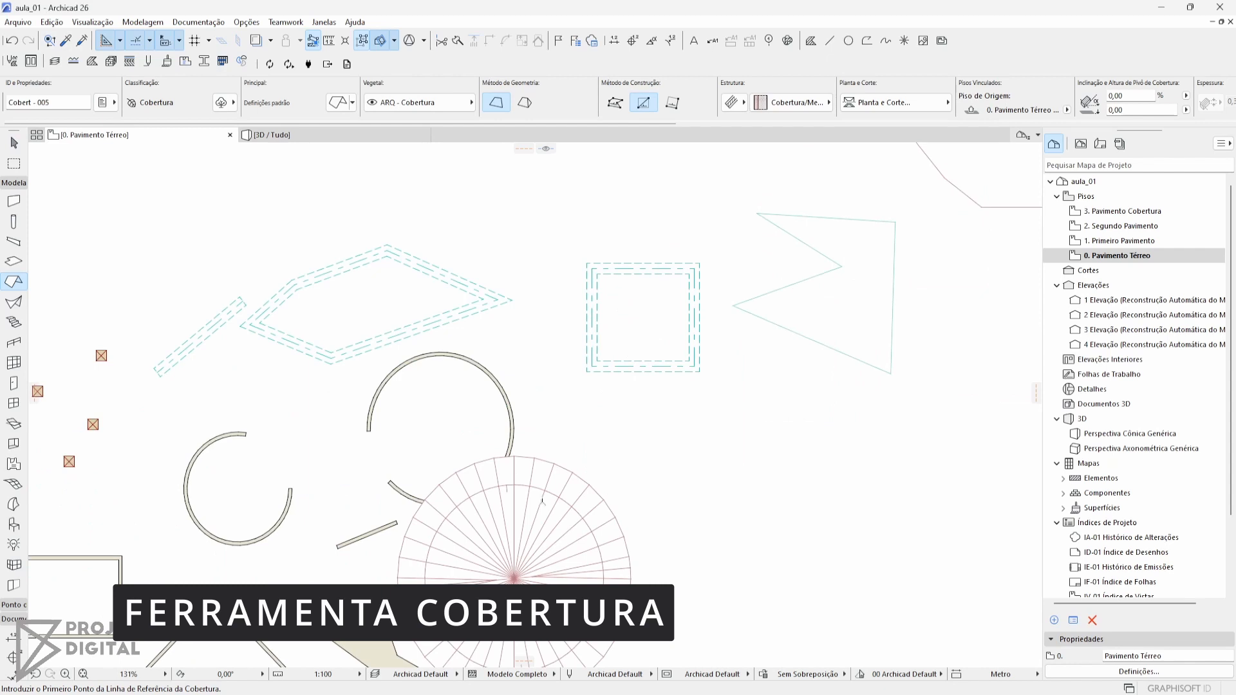
{"action": "middle_click_drag", "start_coordinate": [713, 494], "coordinate": [429, 568]}
{"action": "middle_click_drag", "start_coordinate": [785, 296], "coordinate": [512, 398]}
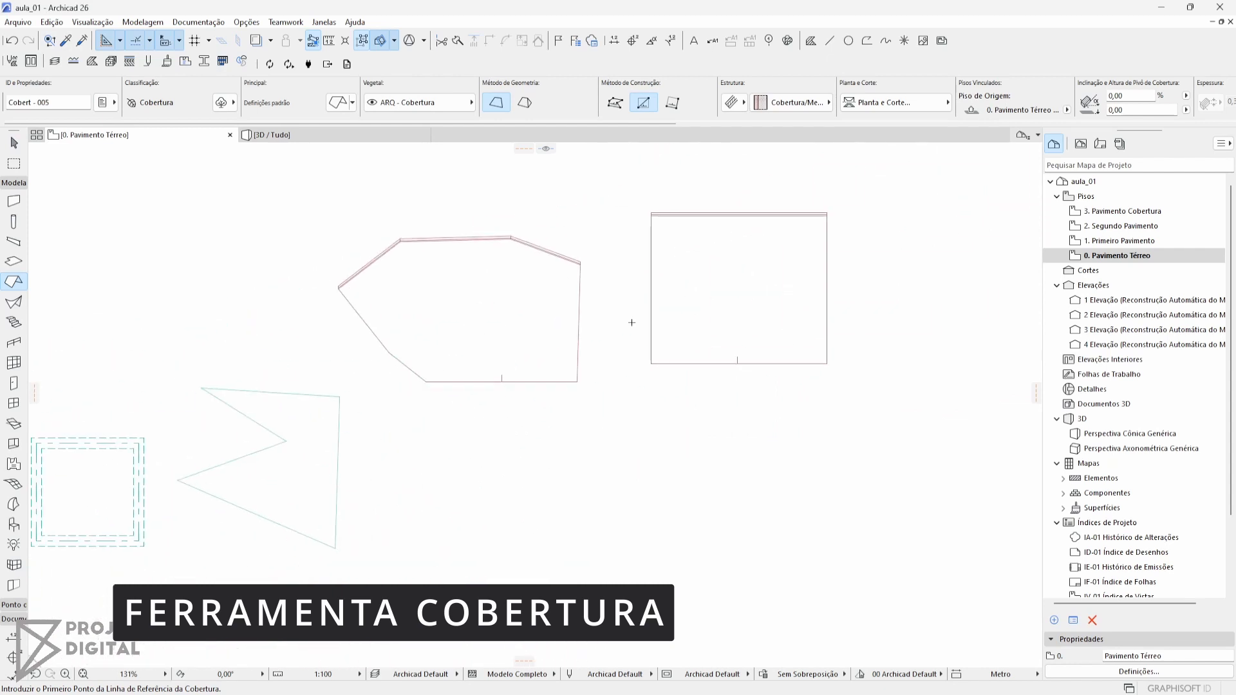
{"action": "middle_click_drag", "start_coordinate": [782, 214], "coordinate": [540, 279]}
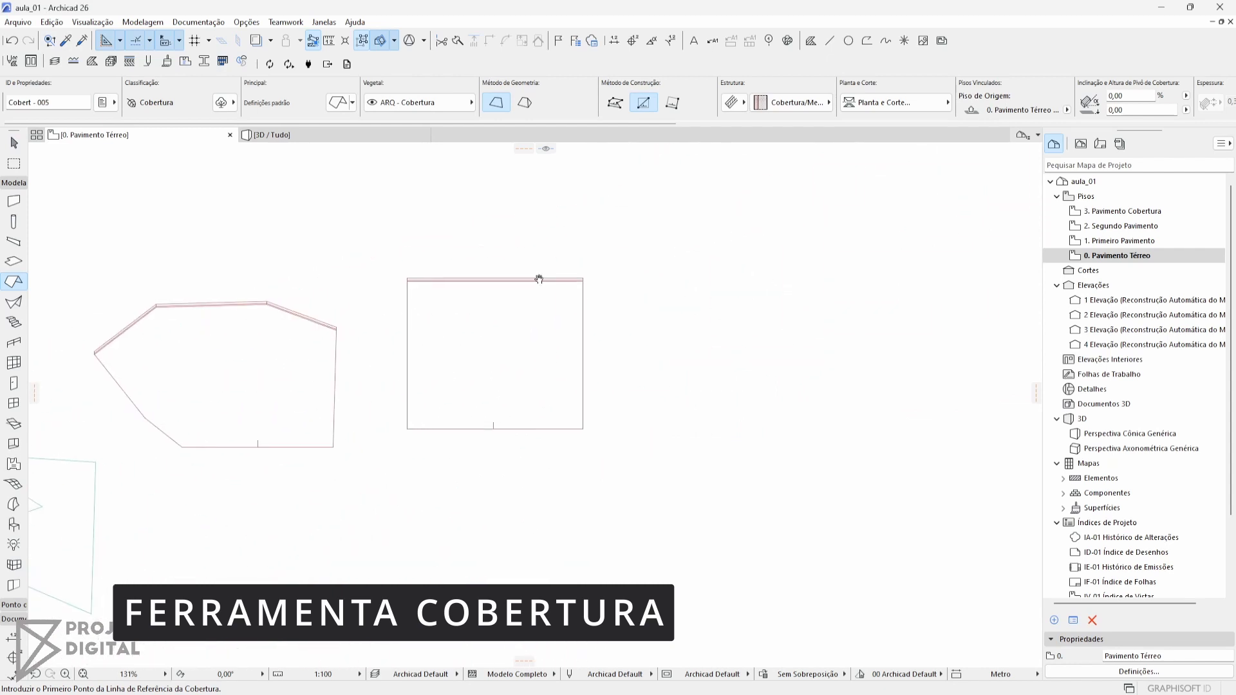
{"action": "left_click", "coordinate": [524, 102]}
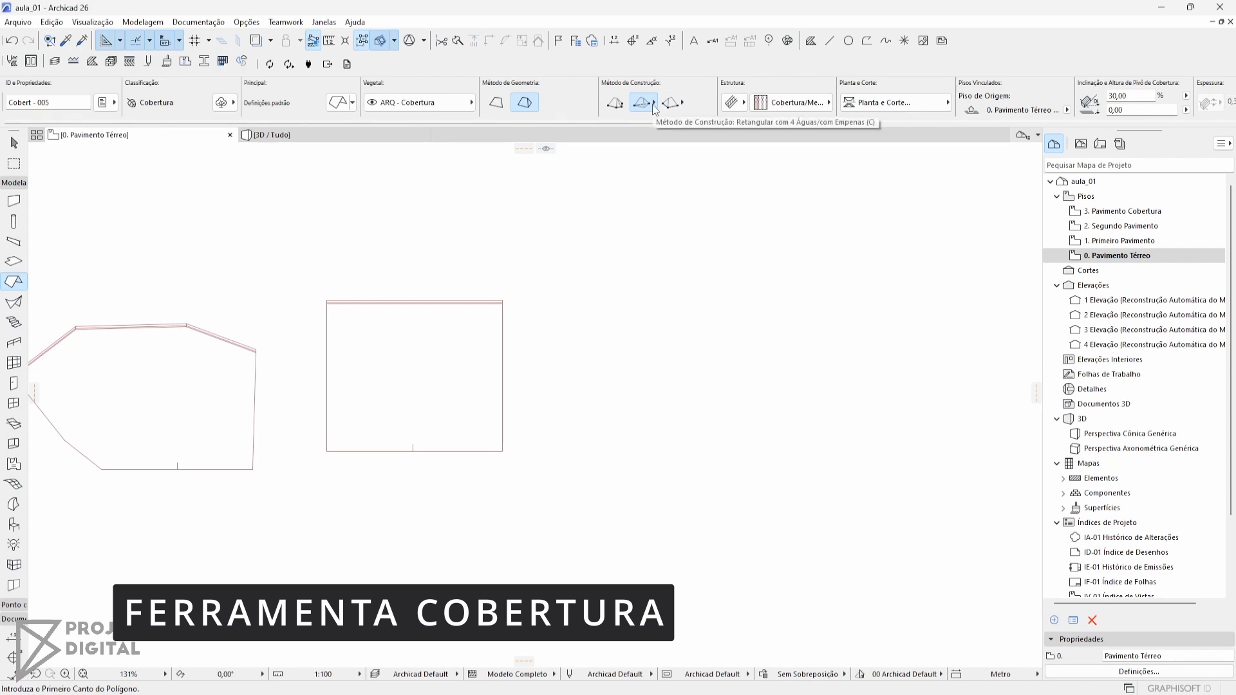
{"action": "left_click", "coordinate": [612, 390]}
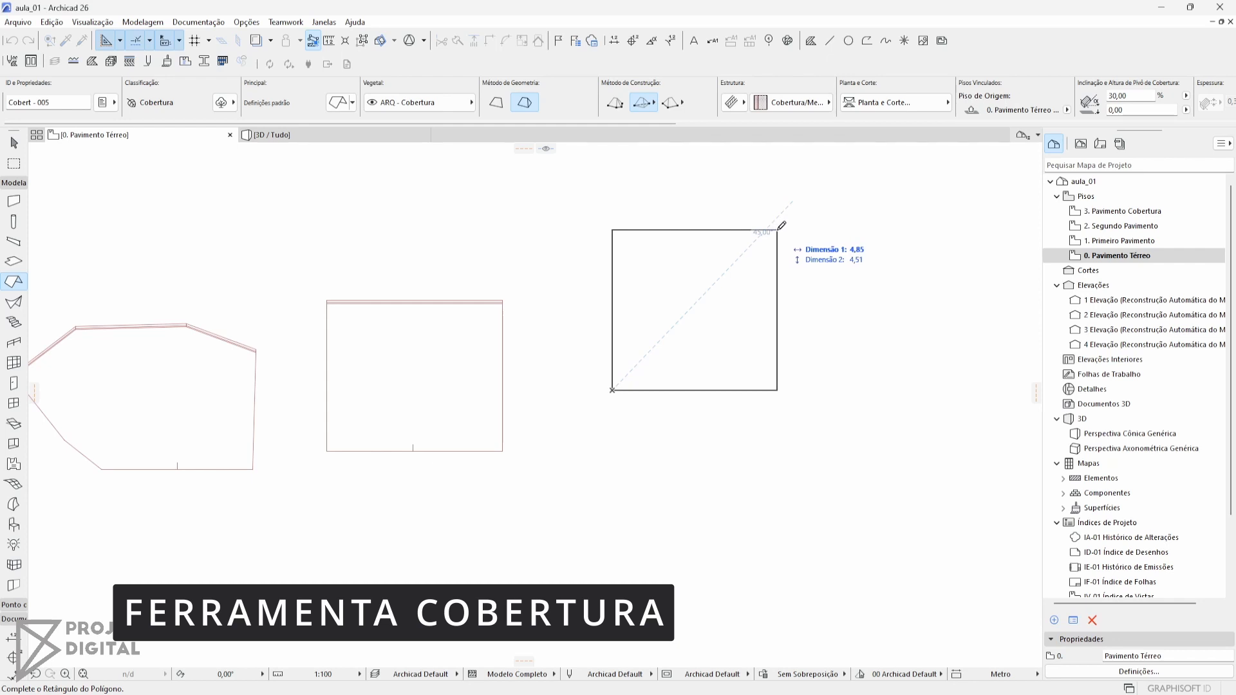
{"action": "left_click", "coordinate": [777, 230]}
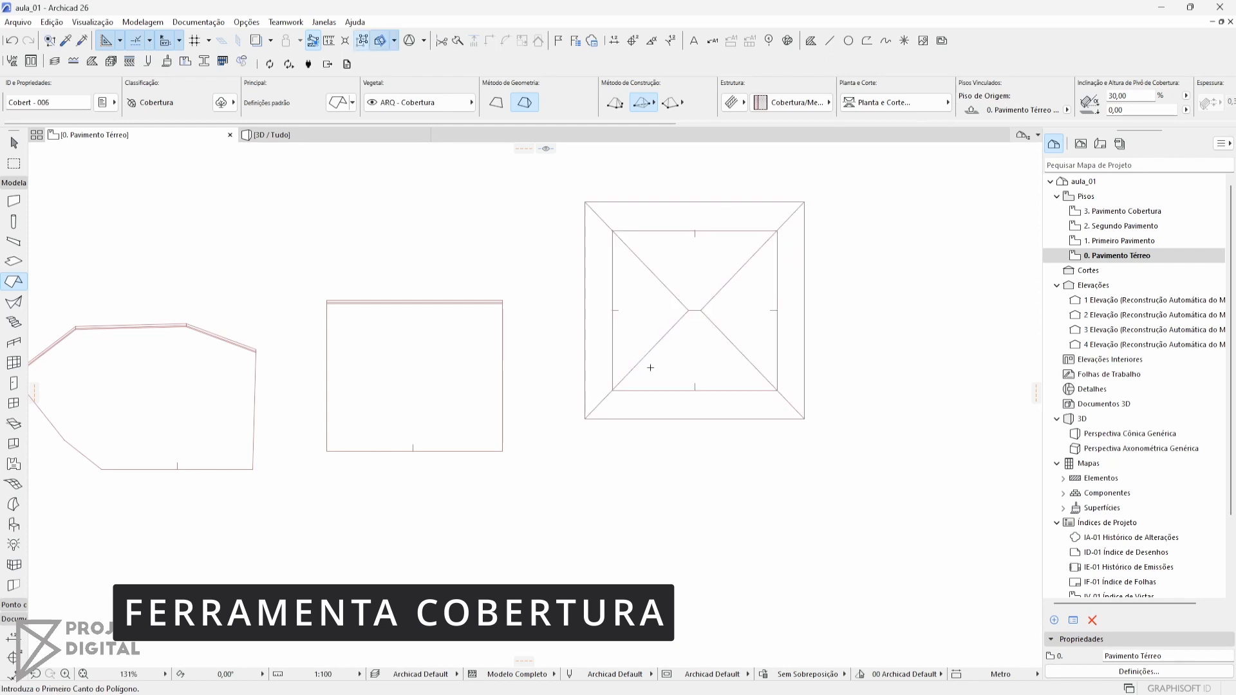
Draw a rectangular multi-plane gable roof with a 30% slope, about 7.35 by 6.38 m, beside the hip roof
{"action": "left_click", "coordinate": [653, 107]}
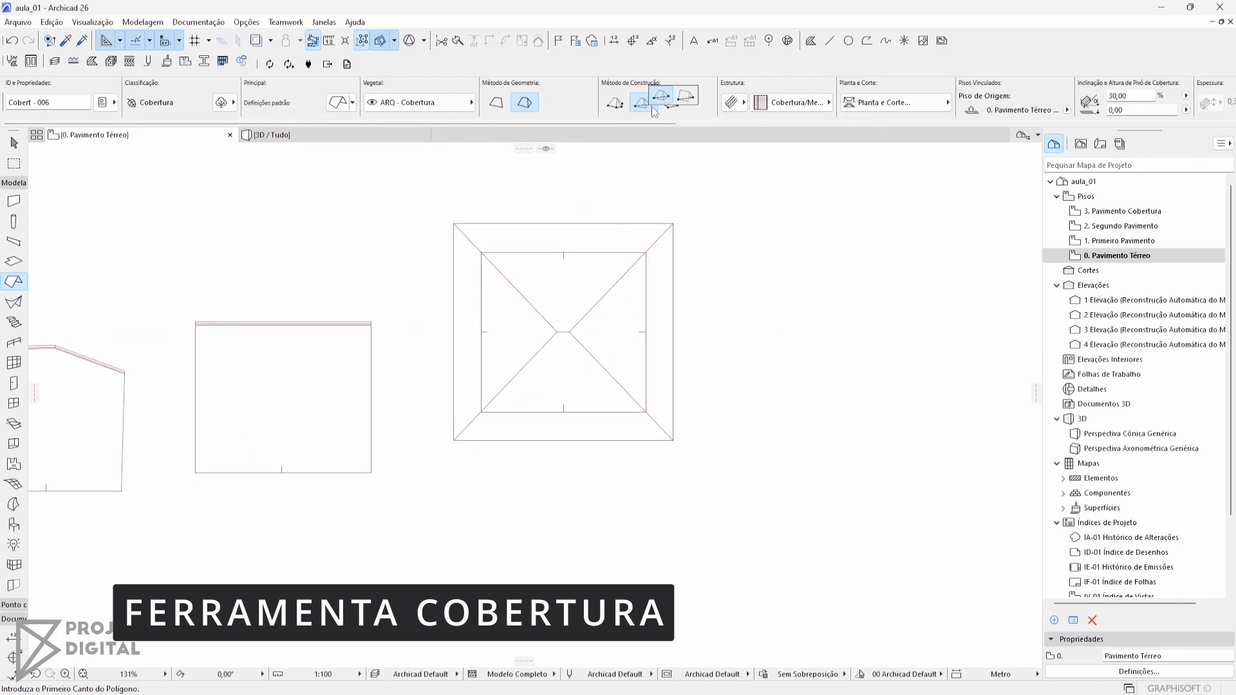
{"action": "left_click", "coordinate": [651, 107]}
{"action": "left_click", "coordinate": [686, 102]}
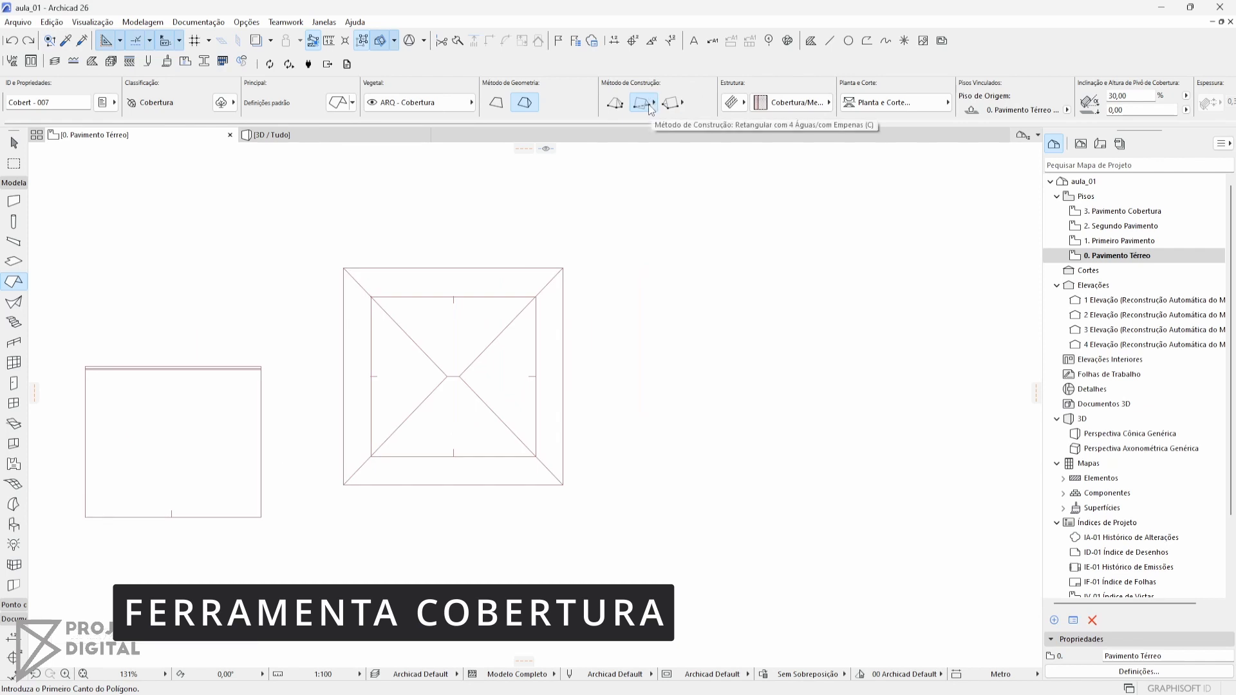
{"action": "left_click", "coordinate": [661, 431]}
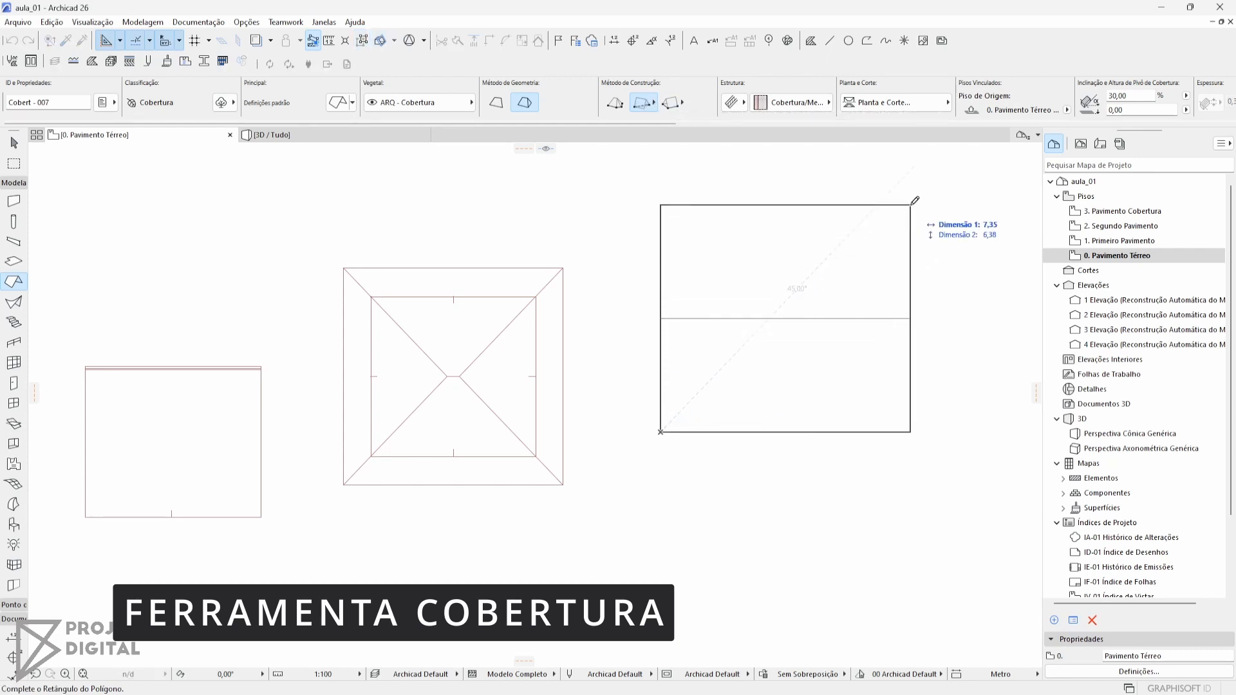
{"action": "left_click", "coordinate": [910, 204]}
Examine the hip roof and the gable roof in the 3D view
{"action": "key", "text": "F3"}
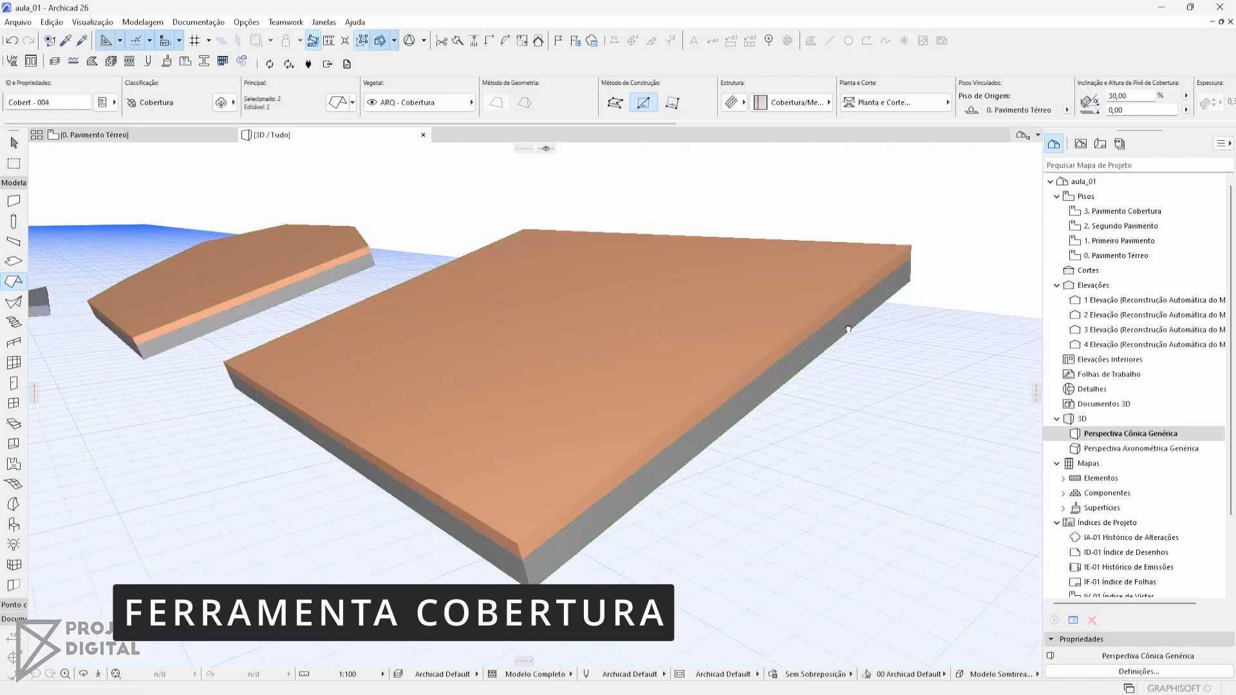
{"action": "scroll", "coordinate": [850, 329], "scroll_direction": "down", "scroll_amount": 3}
{"action": "middle_click_drag", "start_coordinate": [850, 328], "coordinate": [679, 361]}
{"action": "scroll", "coordinate": [759, 494], "scroll_direction": "down", "scroll_amount": 3}
{"action": "middle_click_drag", "start_coordinate": [758, 494], "coordinate": [354, 315]}
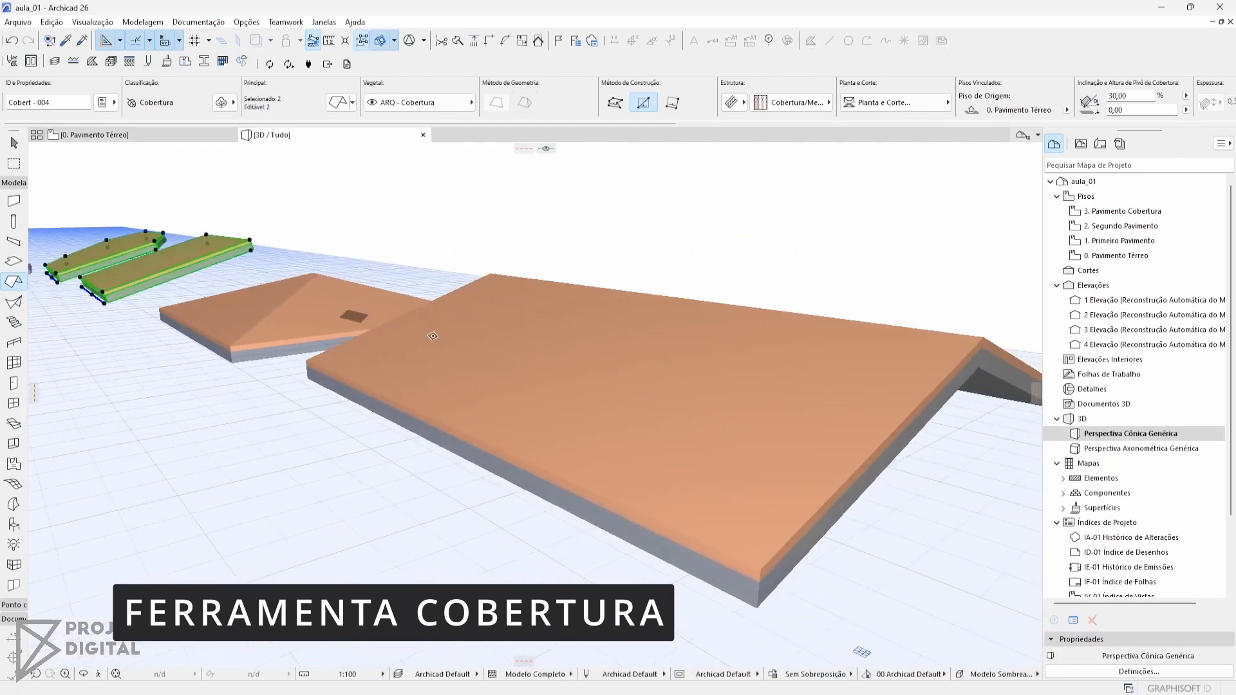
{"action": "middle_click_drag", "start_coordinate": [753, 394], "coordinate": [566, 359], "text": "shift"}
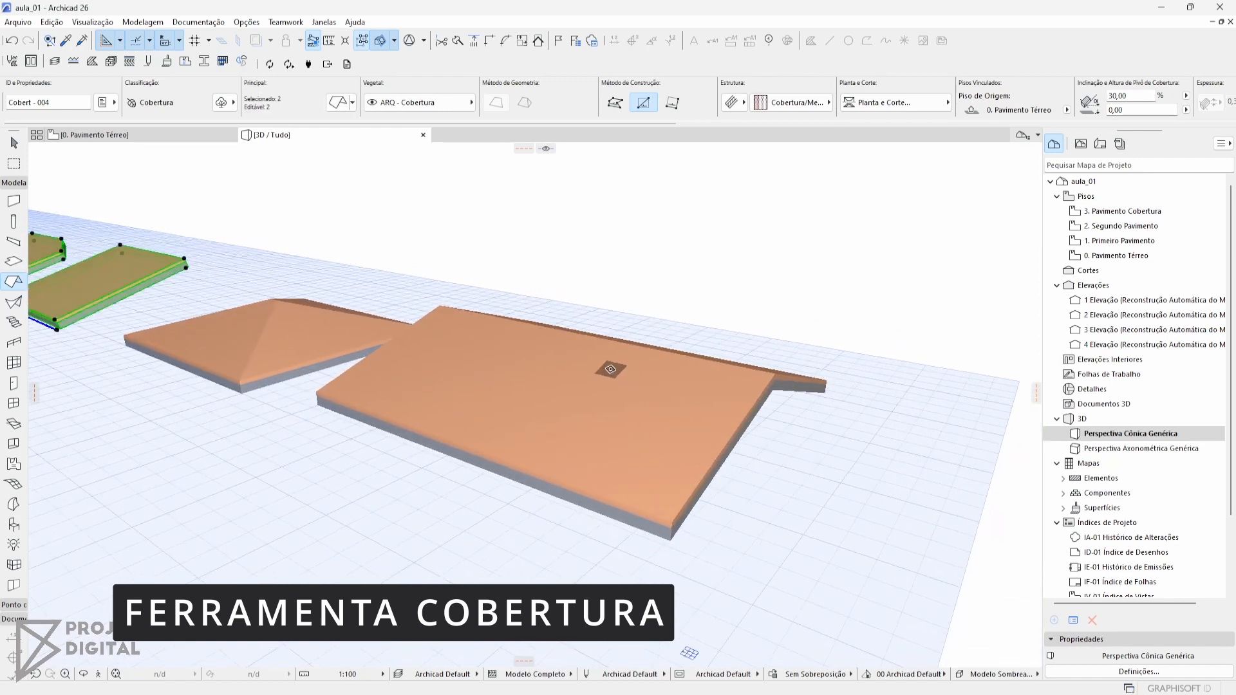
Draw a five-sided polygonal multi-plane hip roof with a 30% slope in the ground-floor plan, below the rectangular hip and gable roofs
{"action": "key", "text": "F2"}
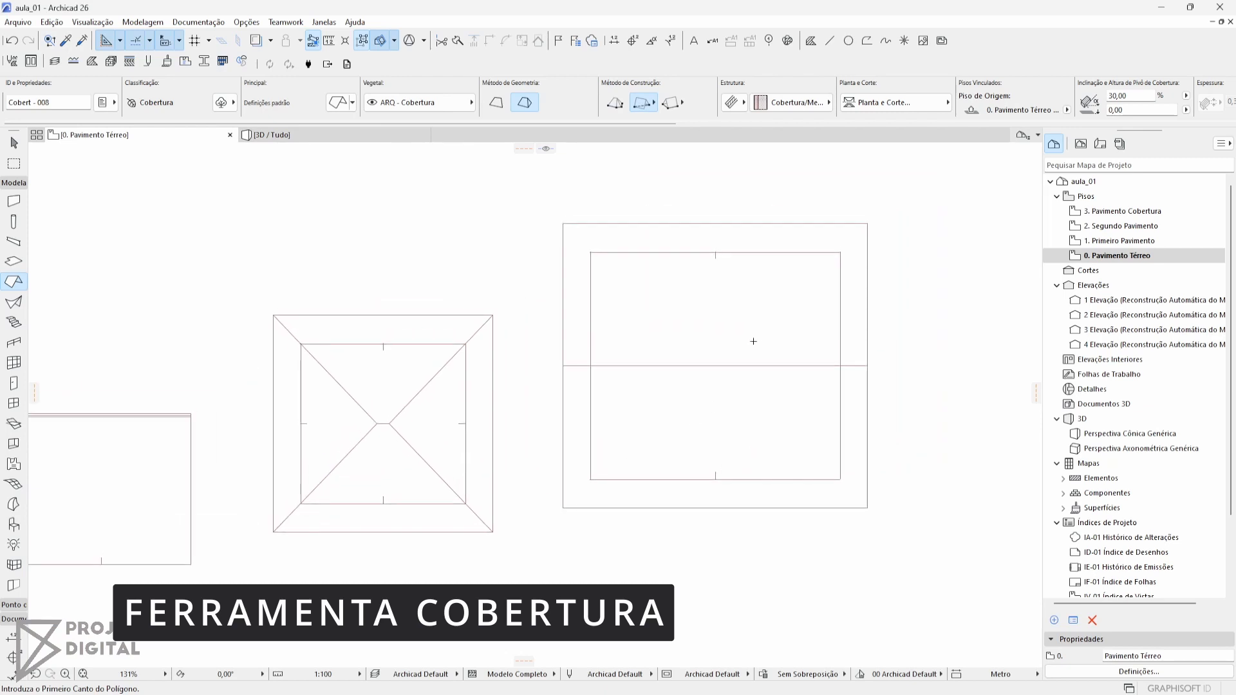
{"action": "middle_click_drag", "start_coordinate": [775, 361], "coordinate": [689, 378]}
{"action": "scroll", "coordinate": [512, 426], "scroll_direction": "down", "scroll_amount": 1}
{"action": "middle_click_drag", "start_coordinate": [509, 441], "coordinate": [703, 419]}
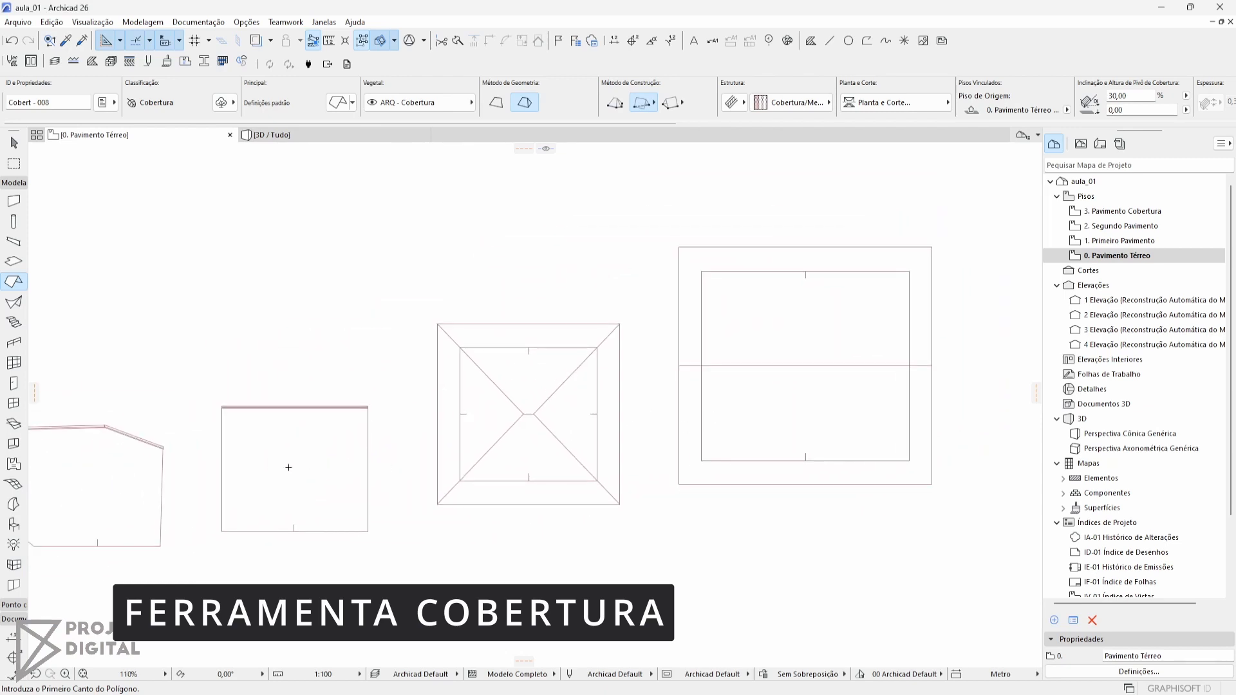
{"action": "middle_click_drag", "start_coordinate": [843, 361], "coordinate": [693, 357]}
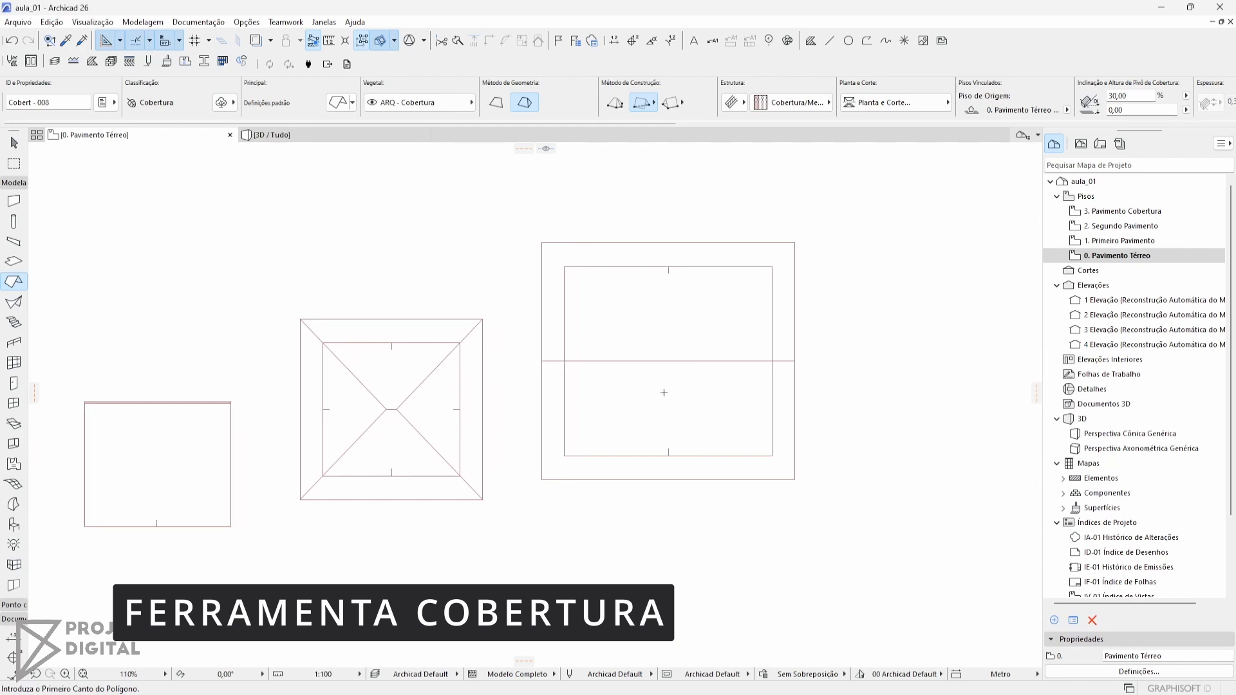
{"action": "left_click", "coordinate": [615, 102]}
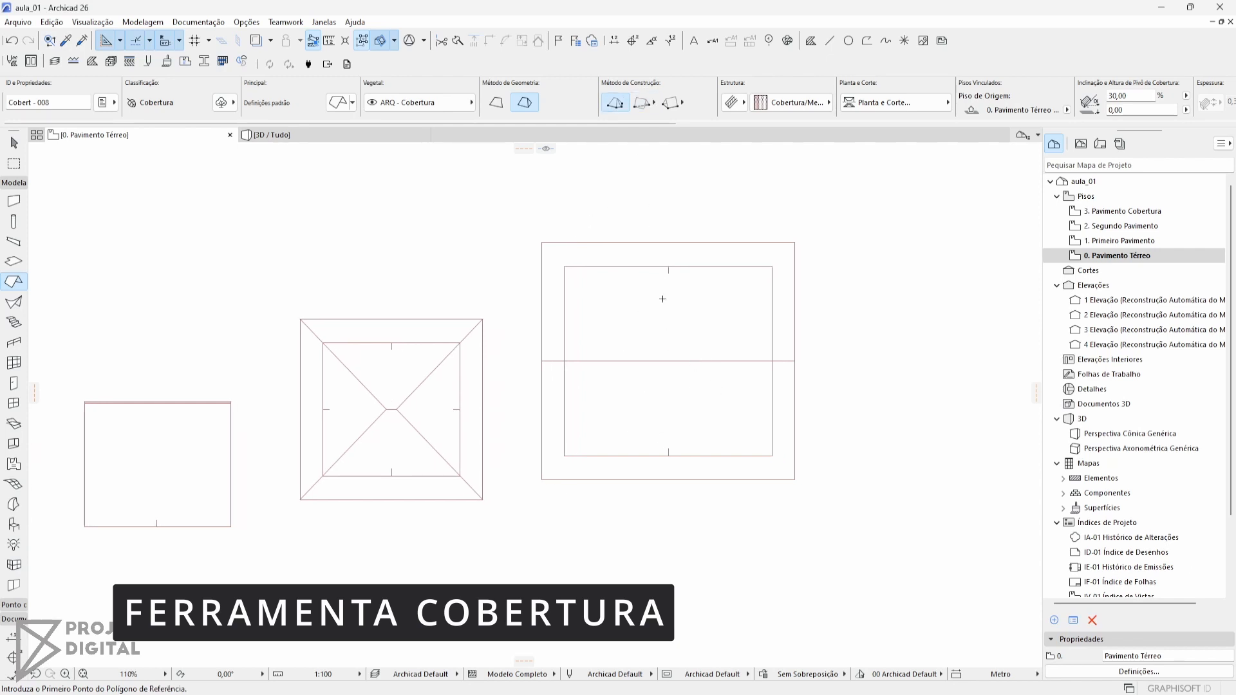
{"action": "middle_click_drag", "start_coordinate": [583, 422], "coordinate": [674, 253]}
{"action": "left_click", "coordinate": [539, 491]}
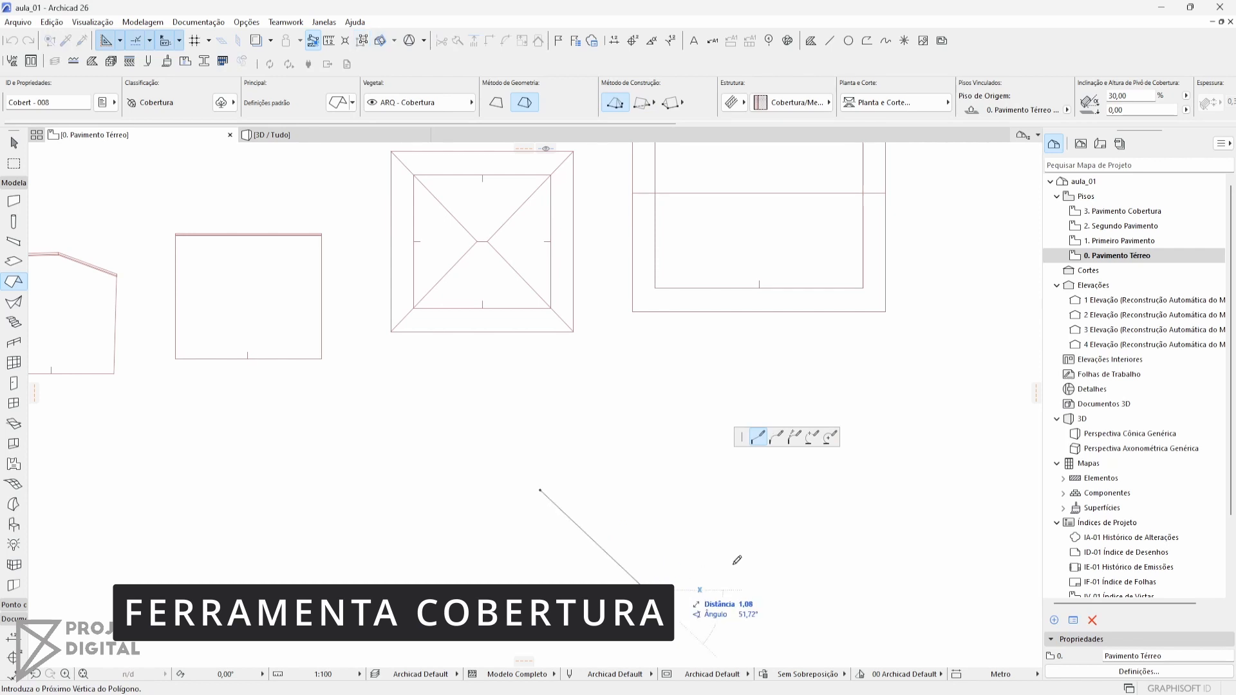
{"action": "left_click", "coordinate": [646, 590]}
{"action": "middle_click_drag", "start_coordinate": [902, 298], "coordinate": [870, 361]}
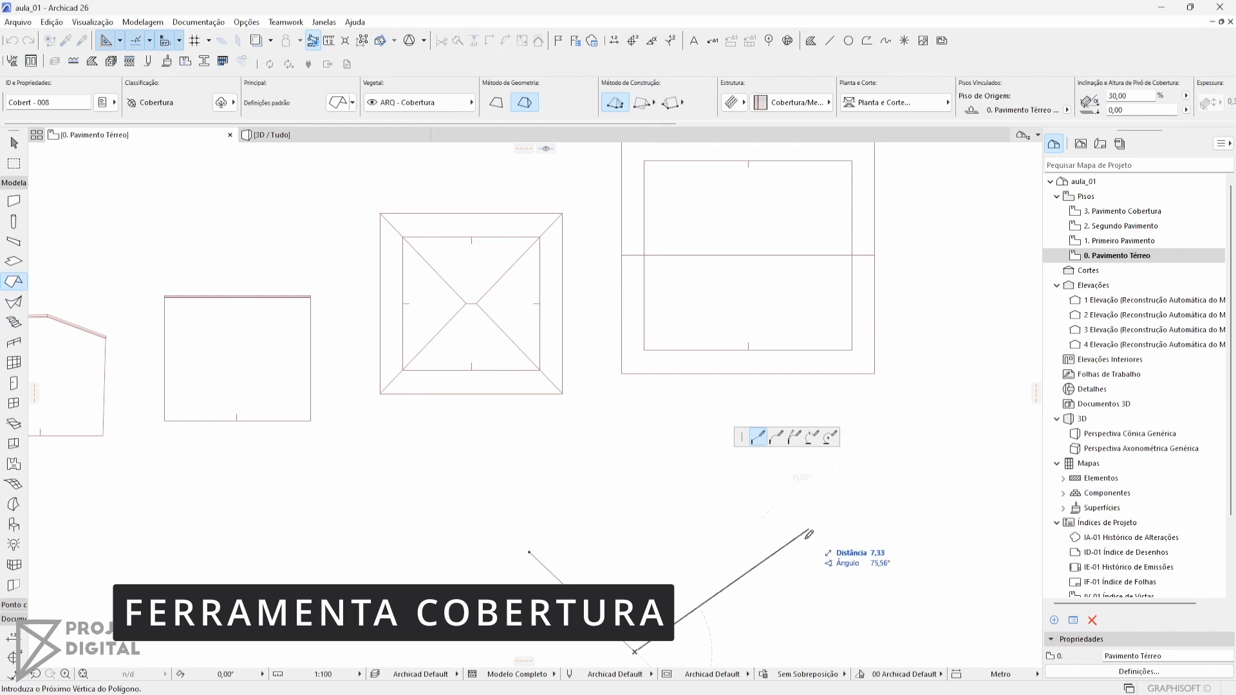
{"action": "middle_click_drag", "start_coordinate": [798, 520], "coordinate": [703, 464]}
{"action": "left_click", "coordinate": [708, 451]}
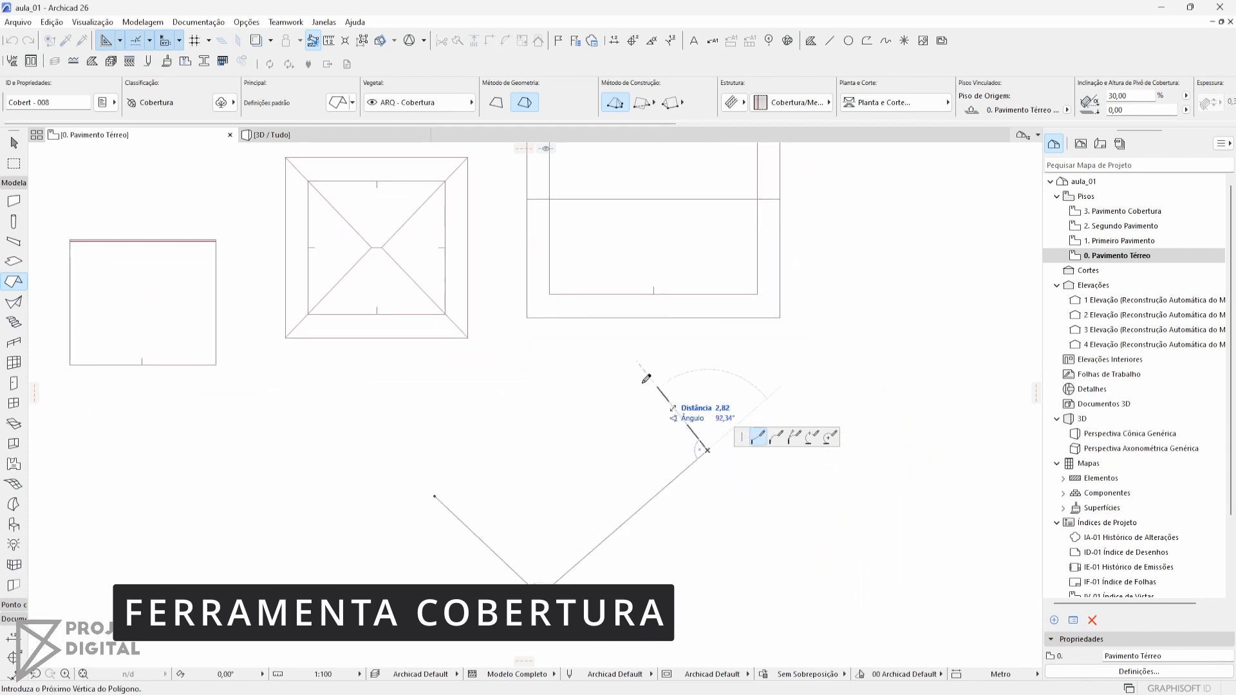
{"action": "left_click", "coordinate": [583, 361]}
{"action": "left_click", "coordinate": [413, 403]}
{"action": "double_click", "coordinate": [434, 494]}
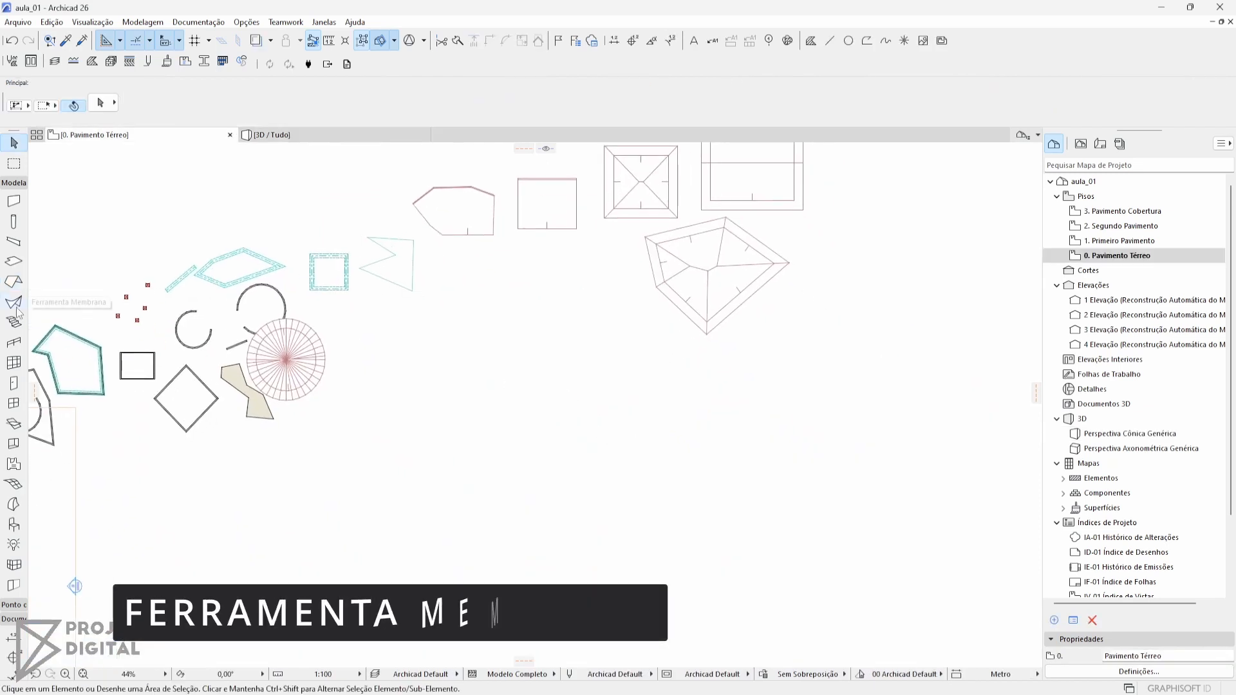
Start the Shell (Membrana) tool, load the Estrutura Tipo Casca favorite and choose its structure type
{"action": "left_click", "coordinate": [17, 307]}
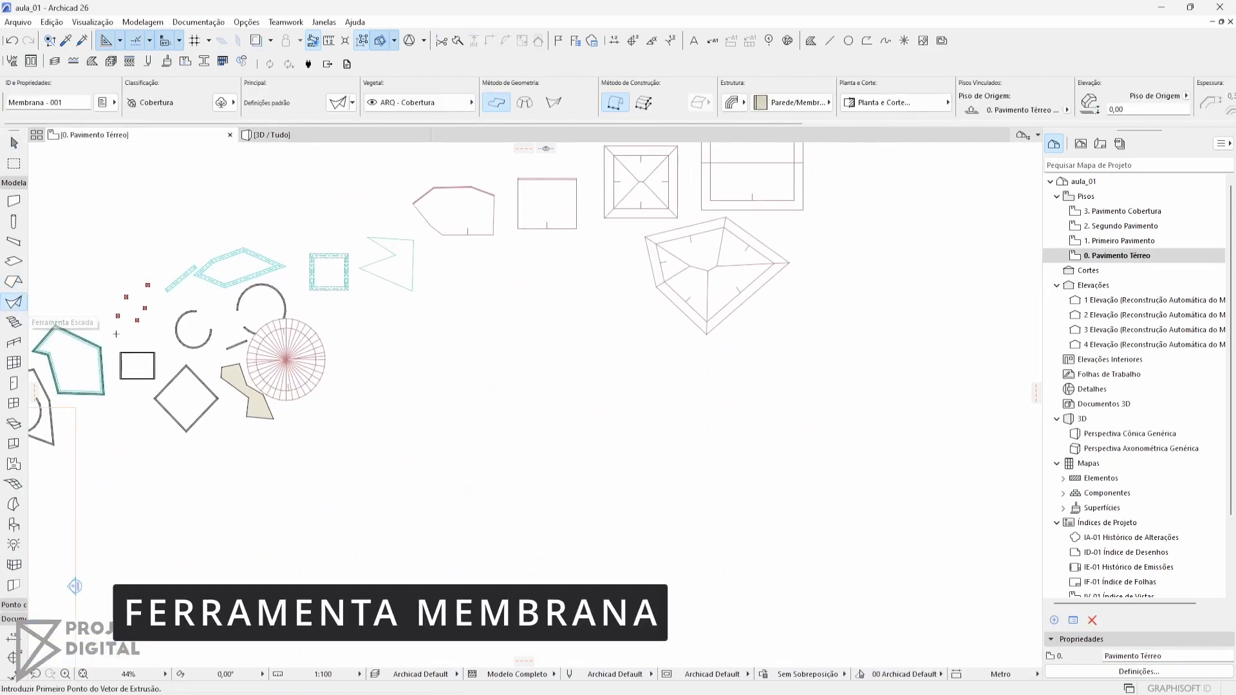
{"action": "left_click", "coordinate": [352, 103]}
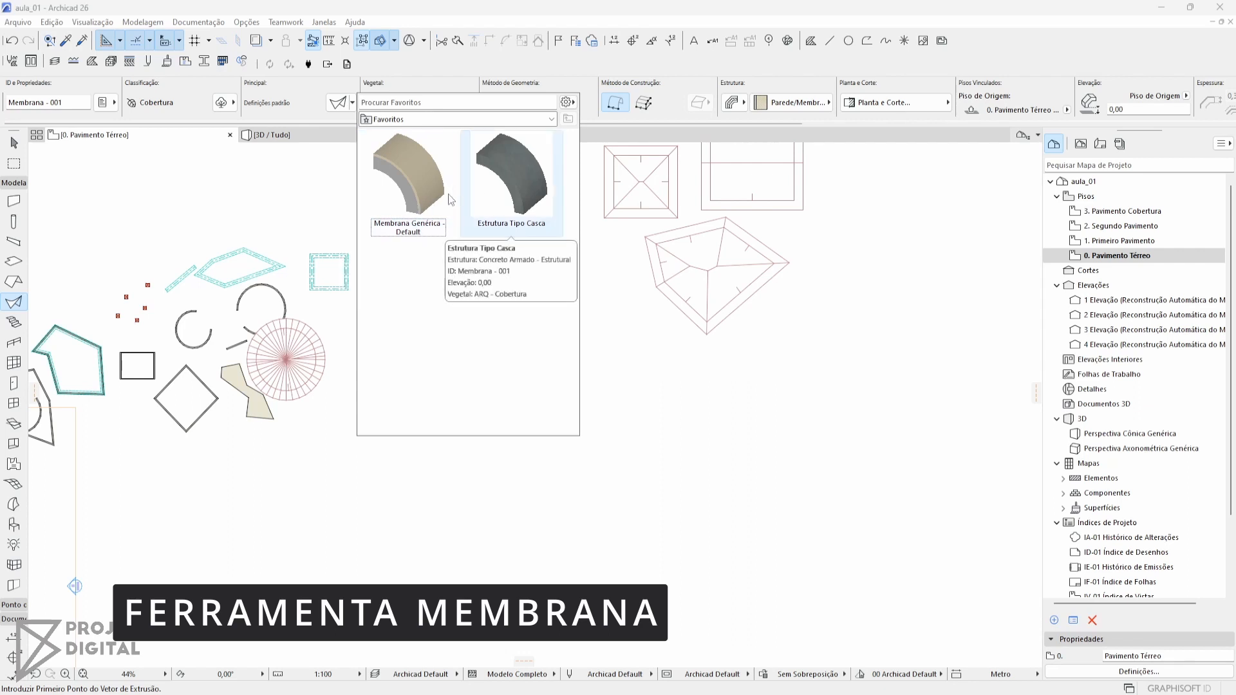
{"action": "double_click", "coordinate": [497, 190]}
{"action": "left_click", "coordinate": [742, 103]}
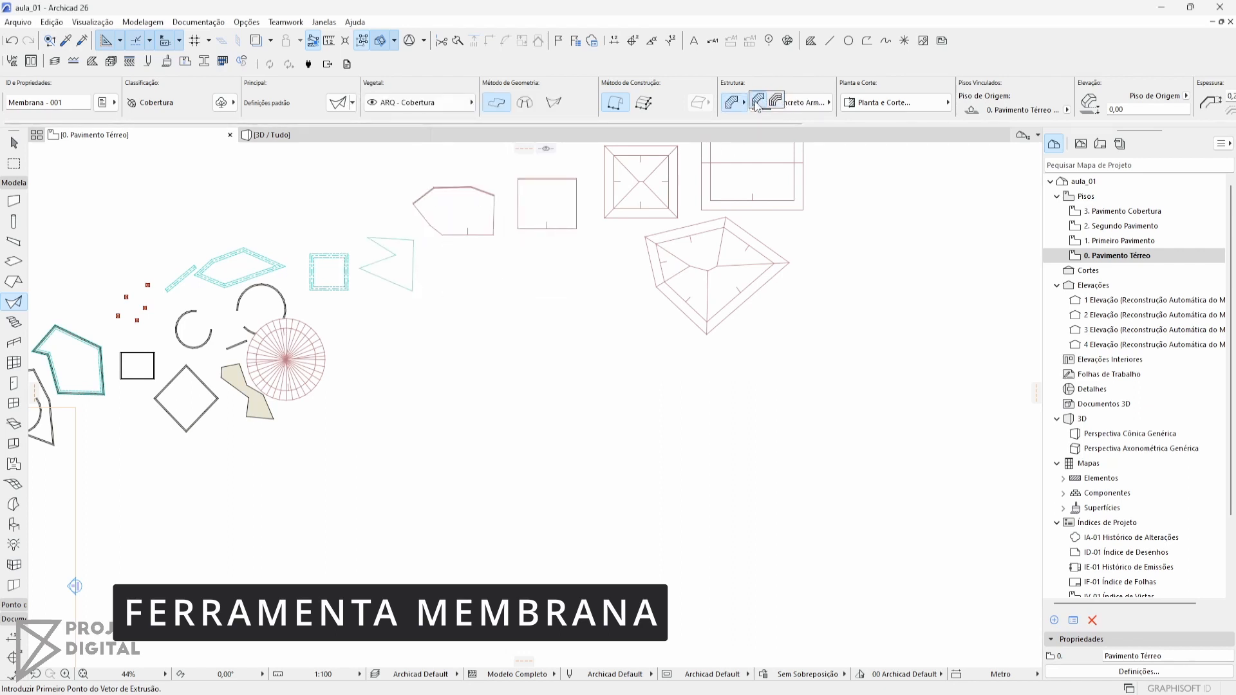
{"action": "left_click", "coordinate": [776, 104]}
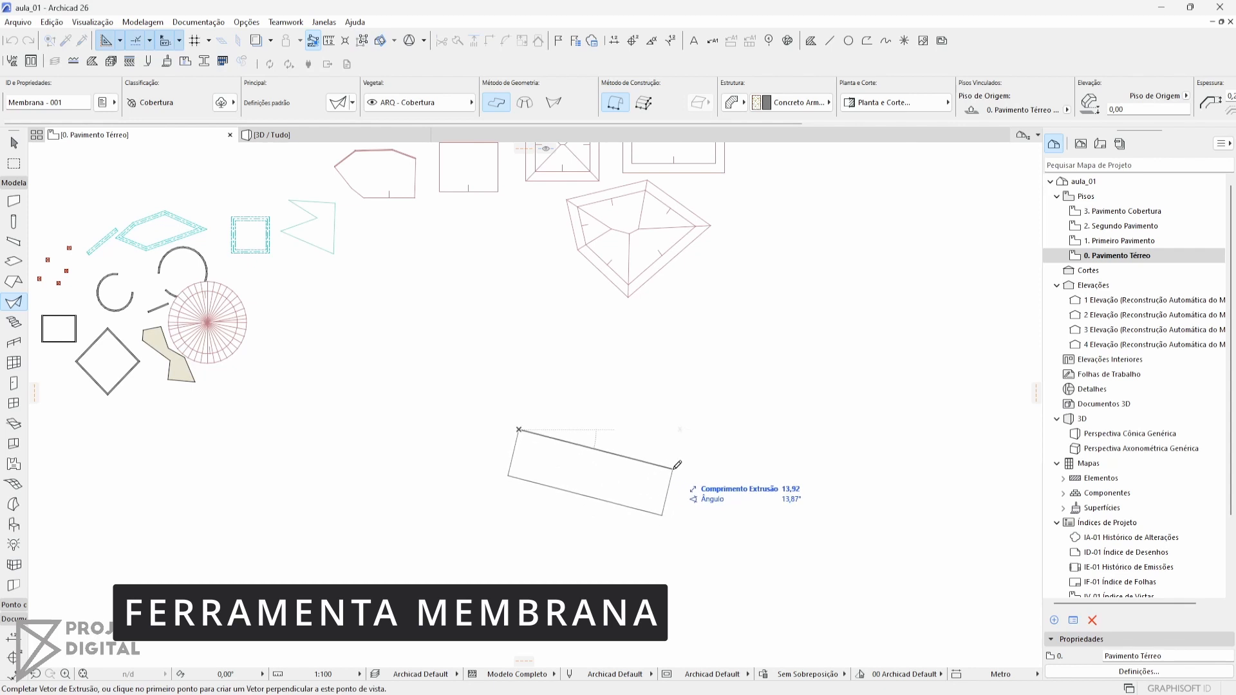
Draw a simple extruded shell in the empty area below the roofs, setting its extrusion vector and profile width
{"action": "left_click", "coordinate": [665, 462]}
{"action": "middle_click_drag", "start_coordinate": [652, 516], "coordinate": [653, 342]}
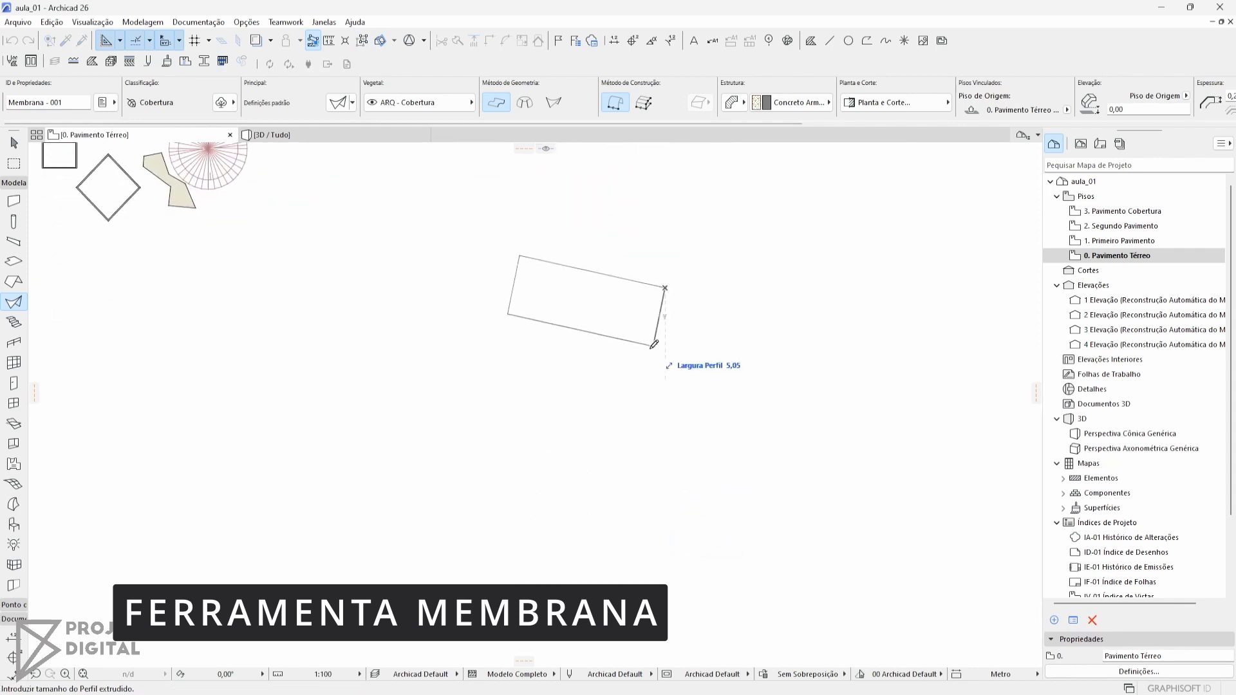
{"action": "left_click", "coordinate": [609, 567]}
{"action": "middle_click_drag", "start_coordinate": [627, 525], "coordinate": [594, 473]}
Examine the extruded shell from several angles in the 3D view
{"action": "key", "text": "F3"}
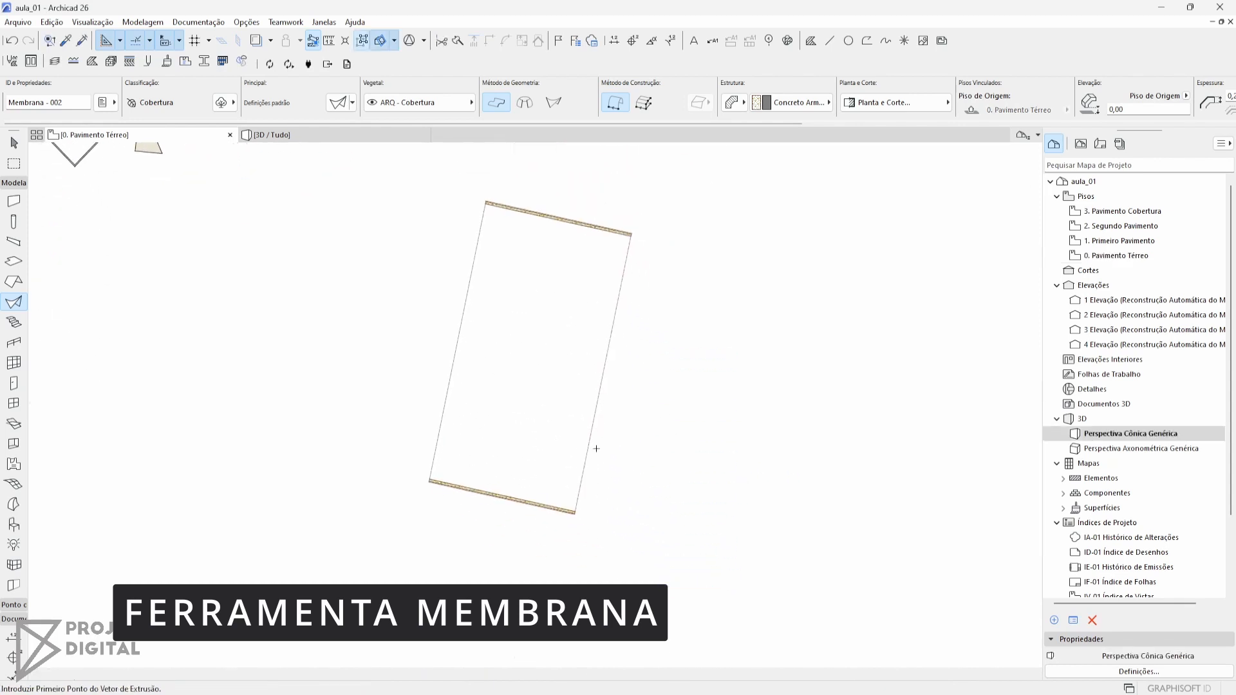
{"action": "scroll", "coordinate": [708, 391], "scroll_direction": "down", "scroll_amount": 3}
{"action": "middle_click_drag", "start_coordinate": [681, 426], "coordinate": [753, 350], "text": "shift"}
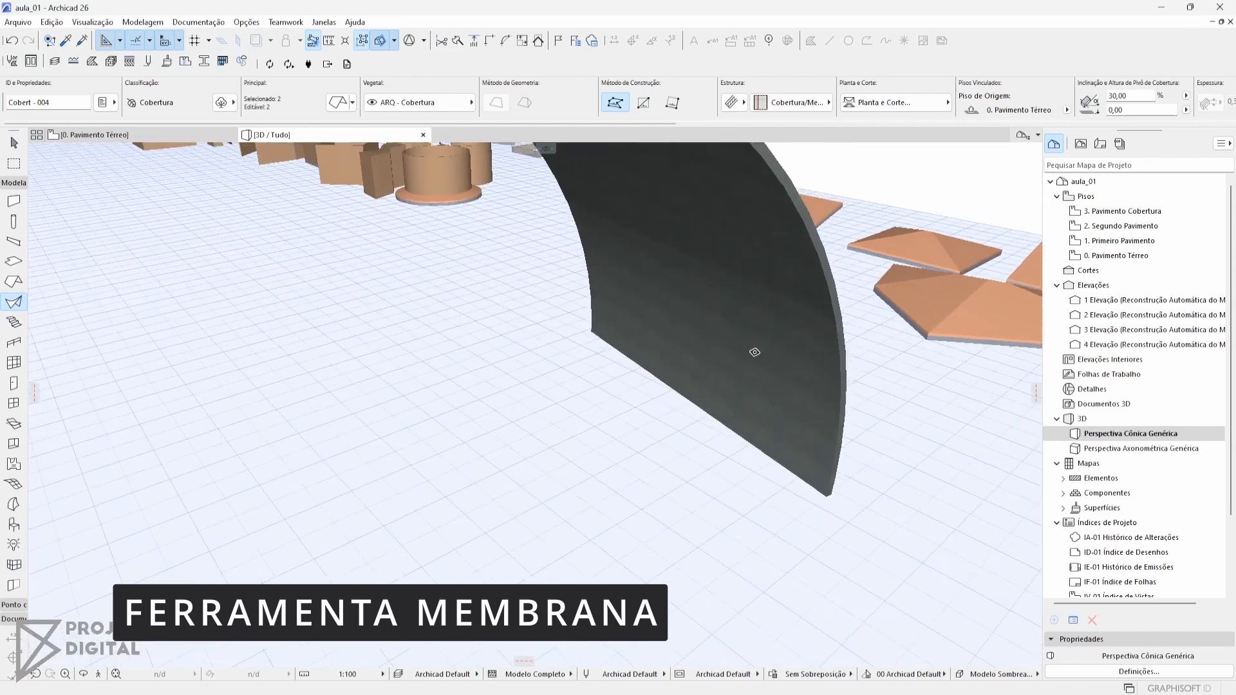
{"action": "scroll", "coordinate": [740, 358], "scroll_direction": "down", "scroll_amount": 5}
{"action": "middle_click_drag", "start_coordinate": [623, 389], "coordinate": [552, 300], "text": "shift"}
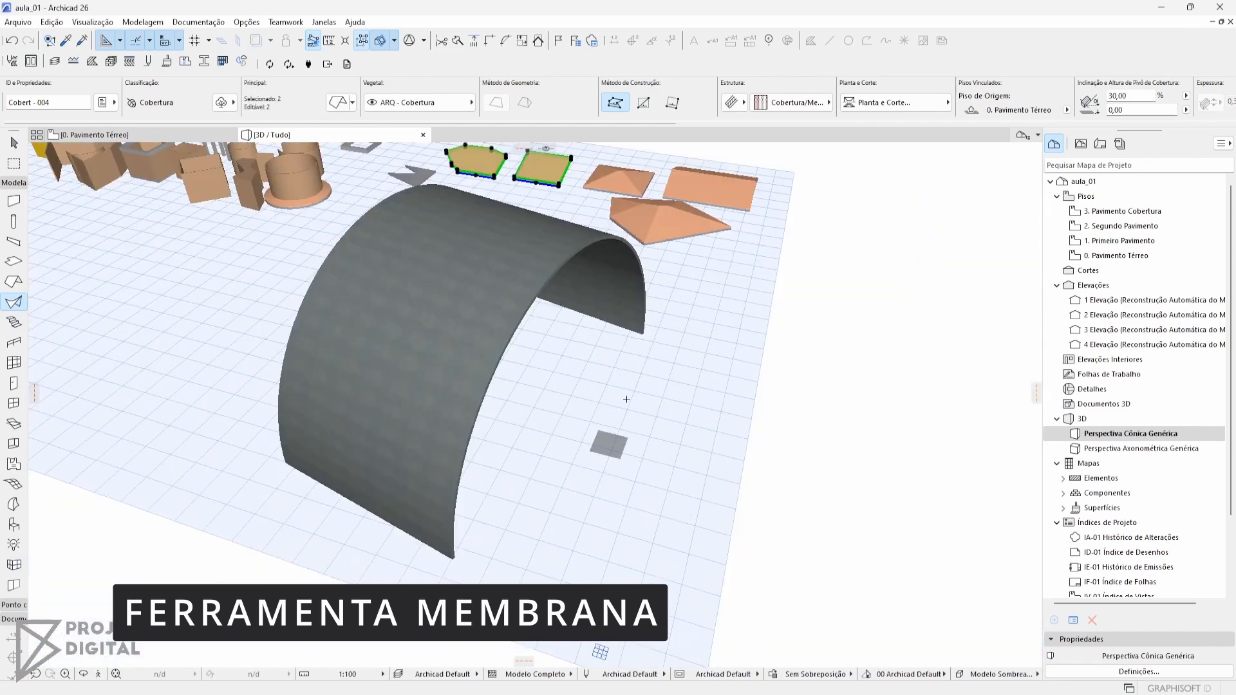
{"action": "middle_click_drag", "start_coordinate": [623, 361], "coordinate": [411, 351]}
{"action": "scroll", "coordinate": [523, 313], "scroll_direction": "down", "scroll_amount": 2}
{"action": "middle_click_drag", "start_coordinate": [570, 311], "coordinate": [516, 323]}
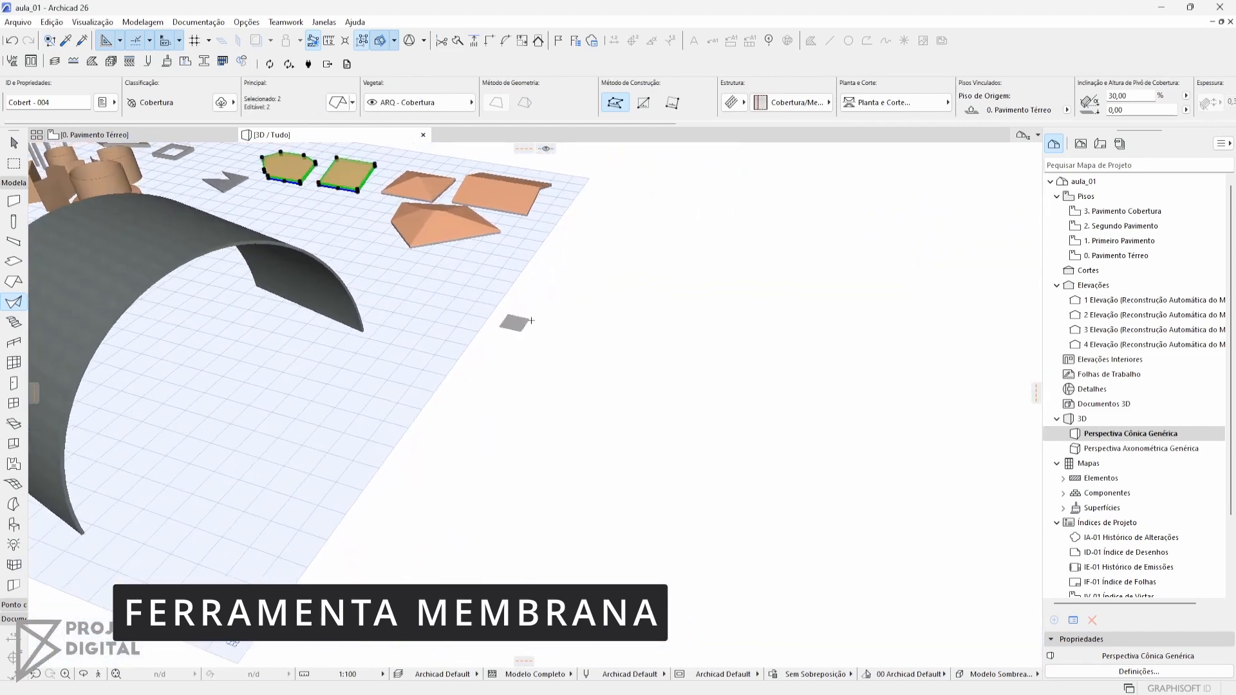
Deselect the roofs and draw a revolved shell with a radius of about 10.95 m beside the extruded shell in the 3D view
{"action": "key", "text": "Escape"}
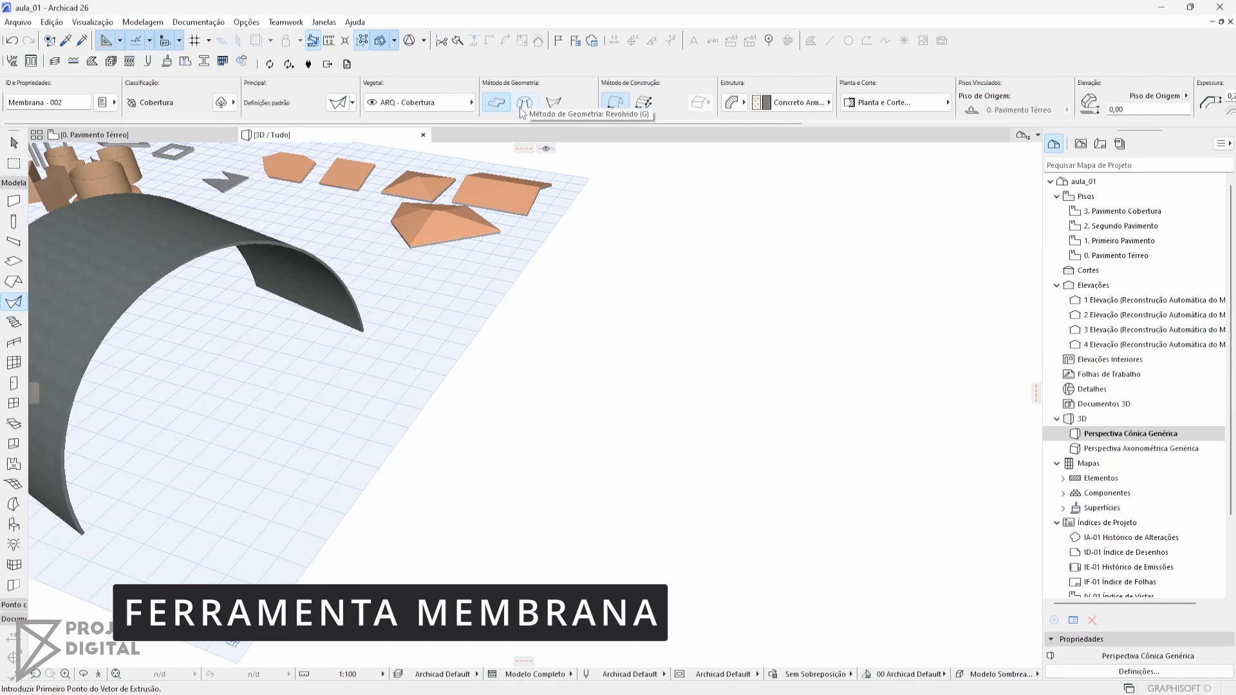
{"action": "left_click", "coordinate": [524, 103]}
{"action": "left_click", "coordinate": [592, 367]}
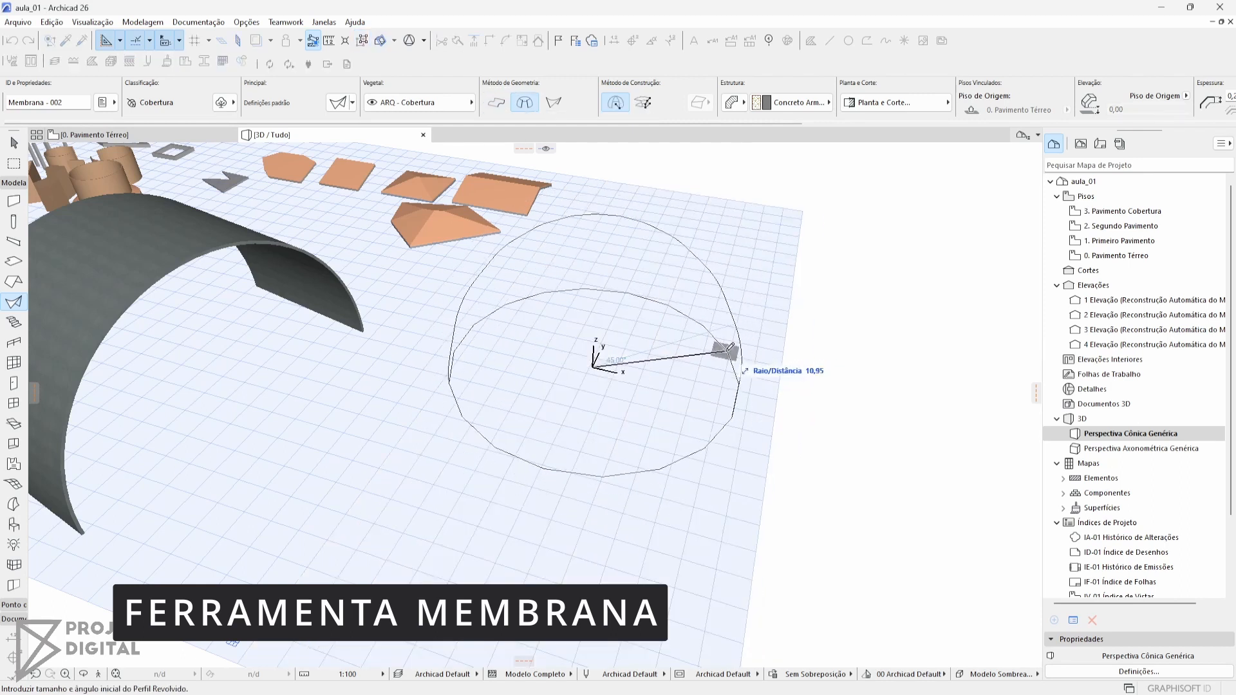
{"action": "left_click", "coordinate": [729, 350]}
{"action": "left_click", "coordinate": [676, 360]}
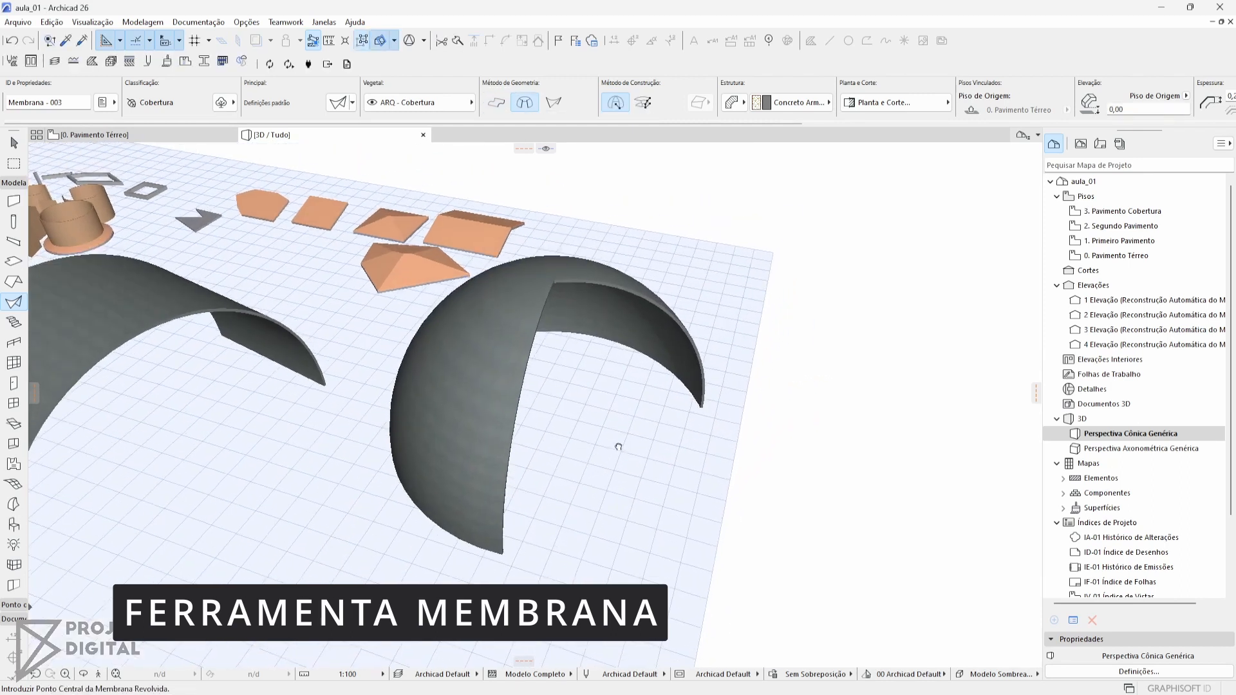
Draw a ruled shell beside the revolved one, joining an arched initial profile to a wider final profile, and inspect its form
{"action": "middle_click_drag", "start_coordinate": [579, 491], "coordinate": [472, 471]}
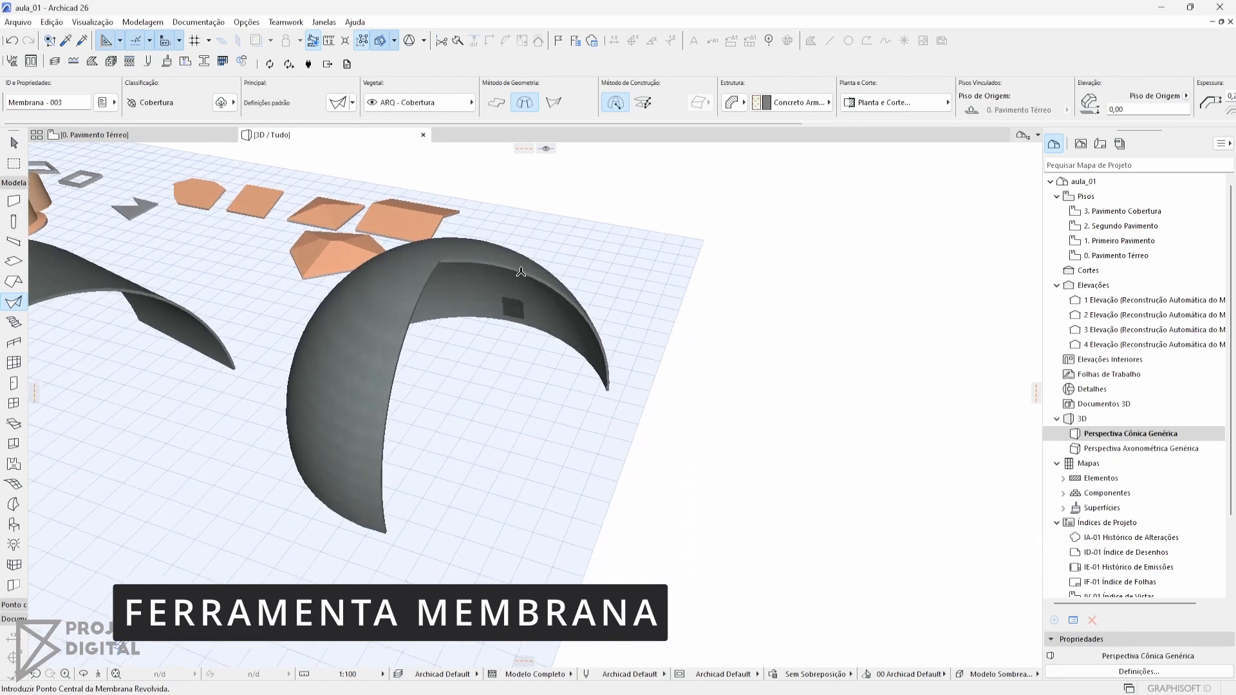
{"action": "left_click", "coordinate": [554, 102]}
{"action": "left_click", "coordinate": [710, 260]}
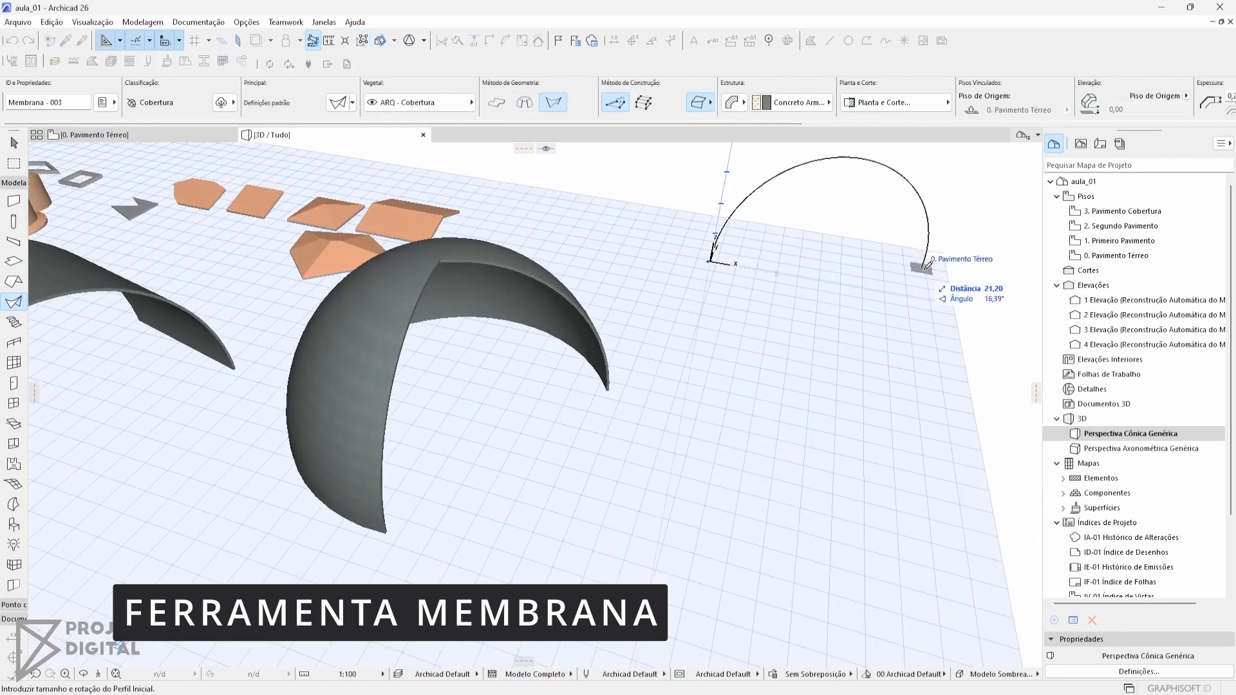
{"action": "left_click", "coordinate": [940, 270]}
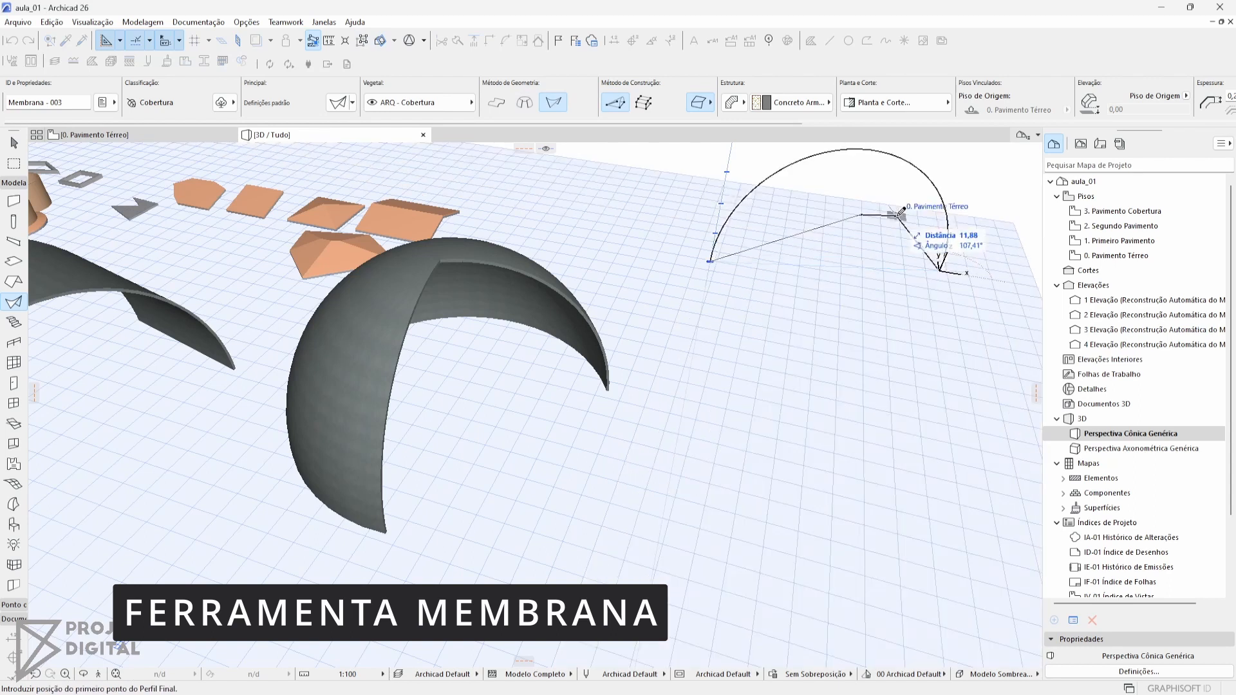
{"action": "middle_click_drag", "start_coordinate": [899, 212], "coordinate": [707, 300]}
{"action": "scroll", "coordinate": [532, 497], "scroll_direction": "down", "scroll_amount": 4}
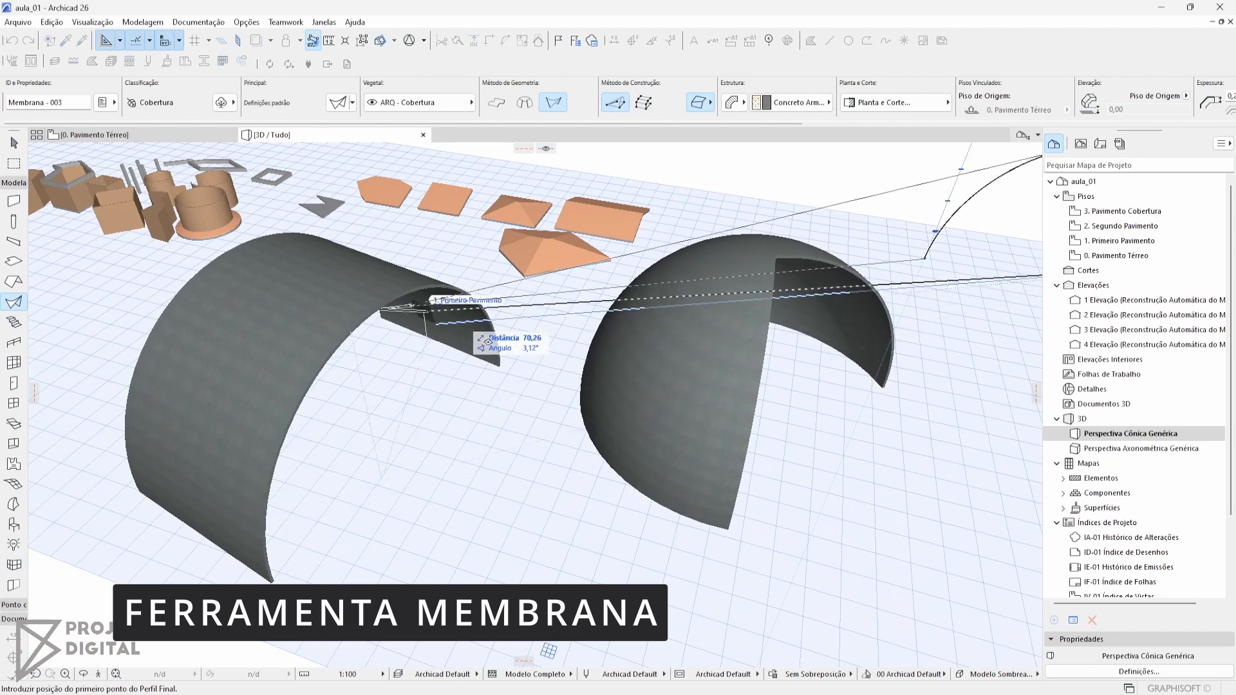
{"action": "left_click", "coordinate": [918, 513]}
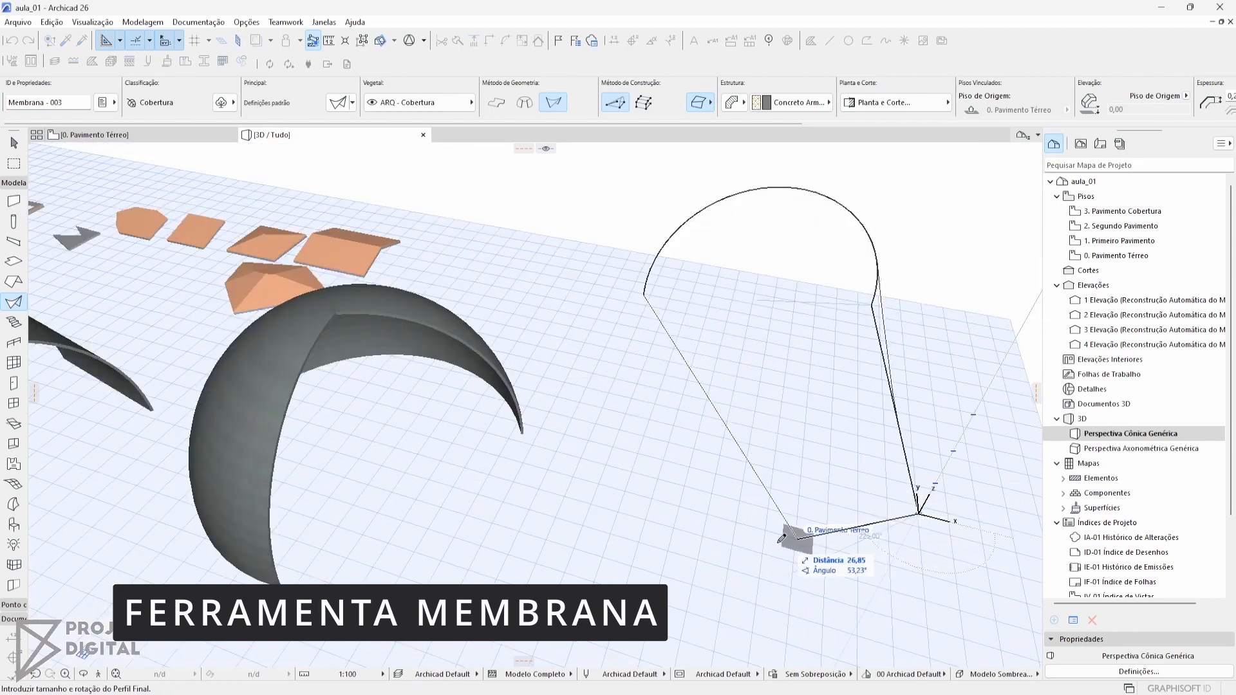
{"action": "left_click", "coordinate": [350, 536]}
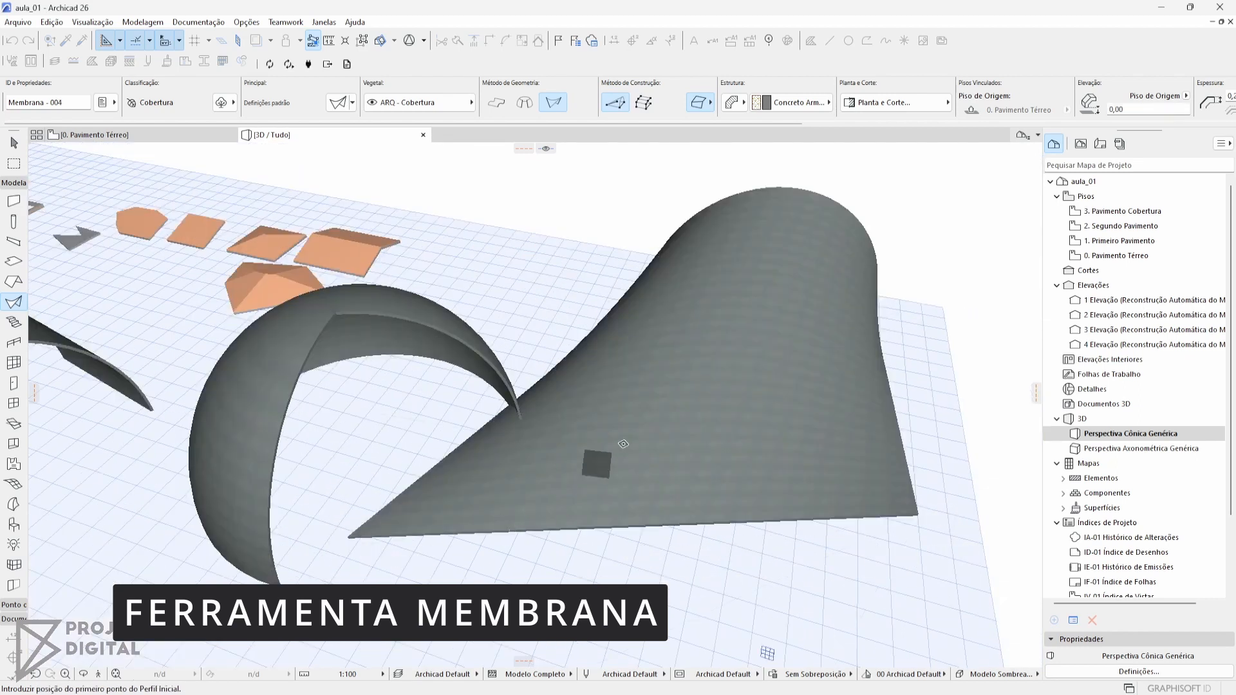
{"action": "middle_click_drag", "start_coordinate": [707, 371], "coordinate": [559, 484]}
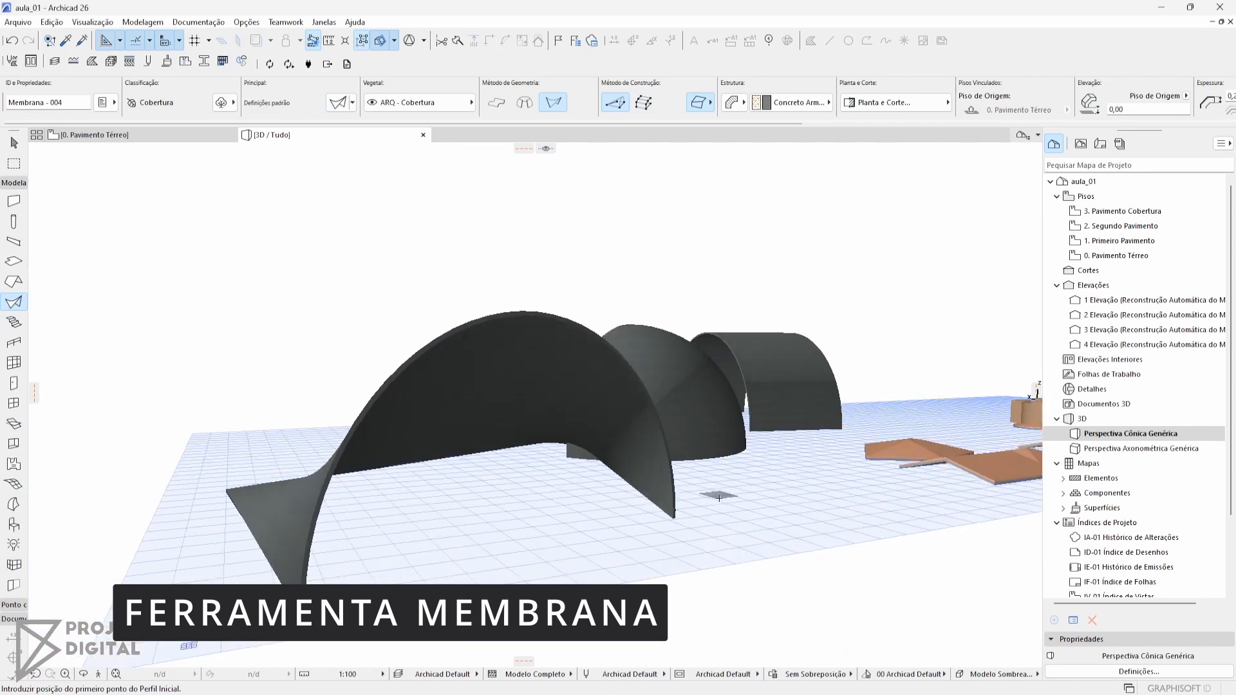
{"action": "middle_click_drag", "start_coordinate": [717, 497], "coordinate": [544, 652], "text": "shift"}
{"action": "middle_click_drag", "start_coordinate": [395, 441], "coordinate": [734, 503], "text": "shift"}
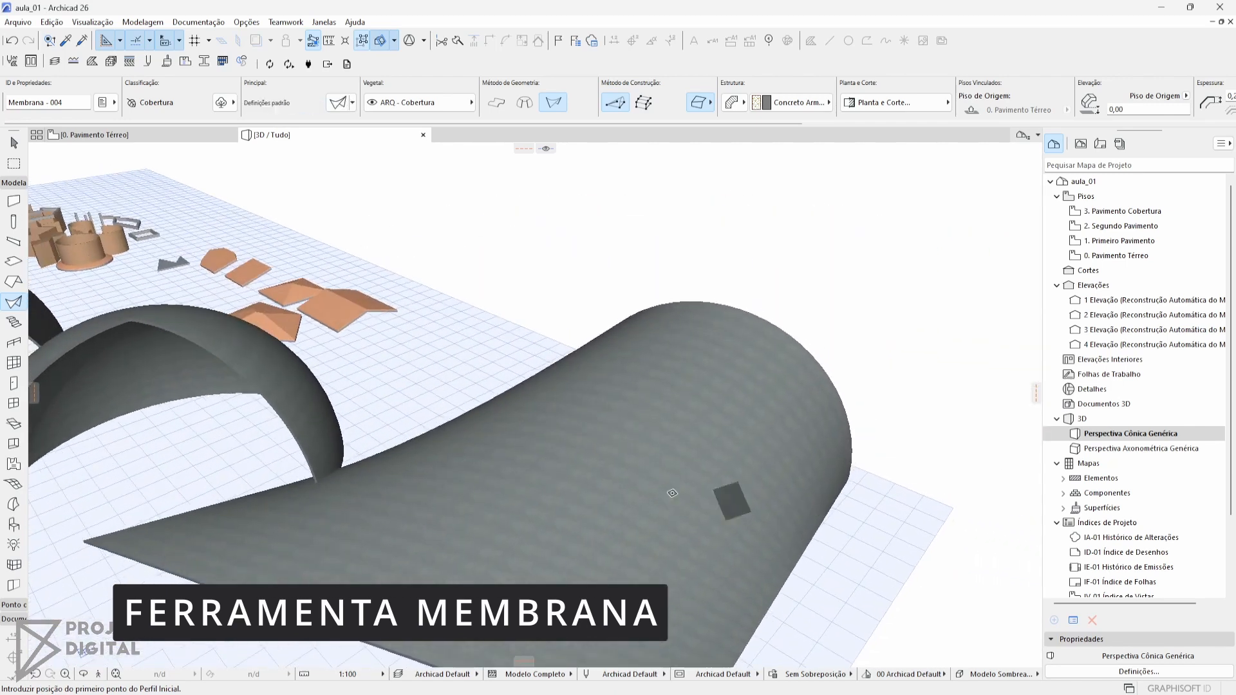
{"action": "scroll", "coordinate": [731, 502], "scroll_direction": "down", "scroll_amount": 2}
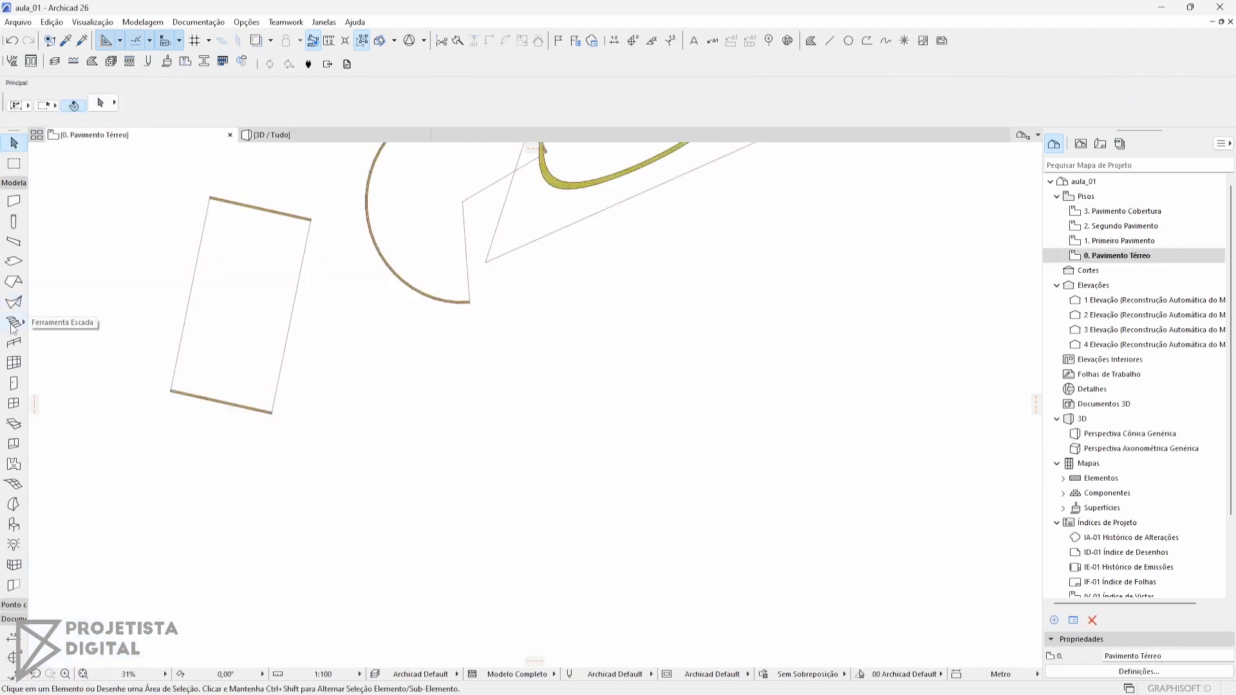
Review the stair types offered in the Stair tool's favorites without changing the default stair
{"action": "middle_click_drag", "start_coordinate": [367, 296], "coordinate": [549, 329]}
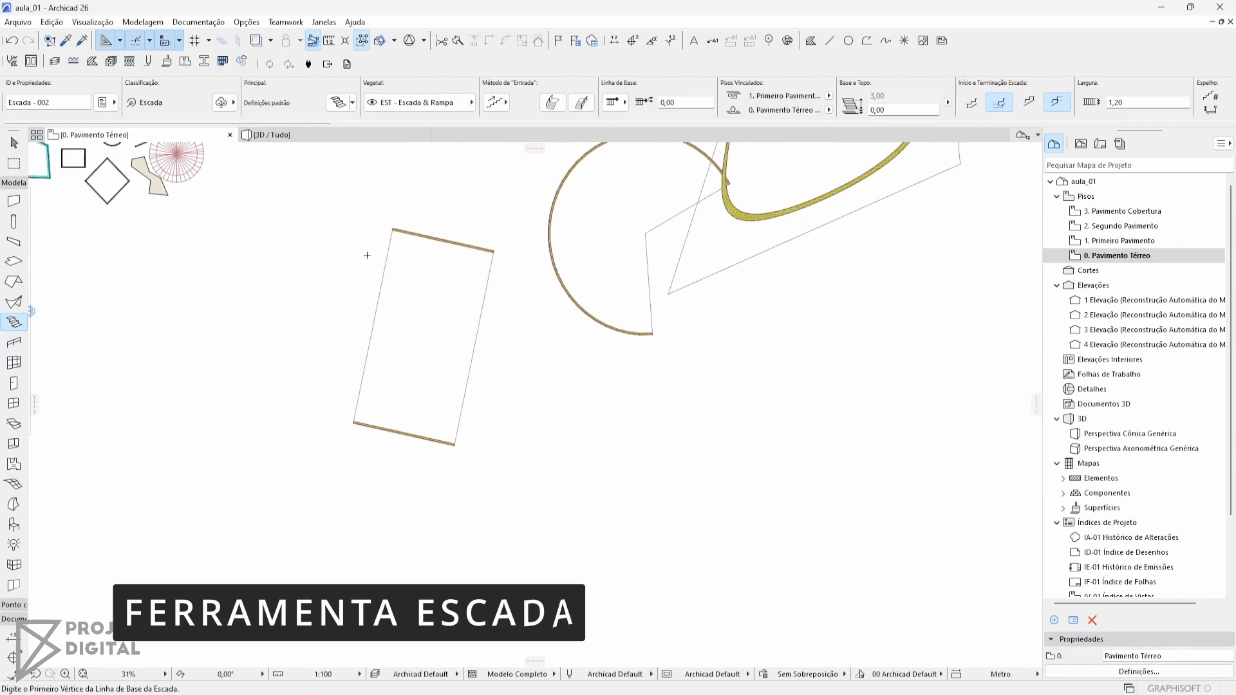
{"action": "middle_click_drag", "start_coordinate": [305, 179], "coordinate": [467, 220]}
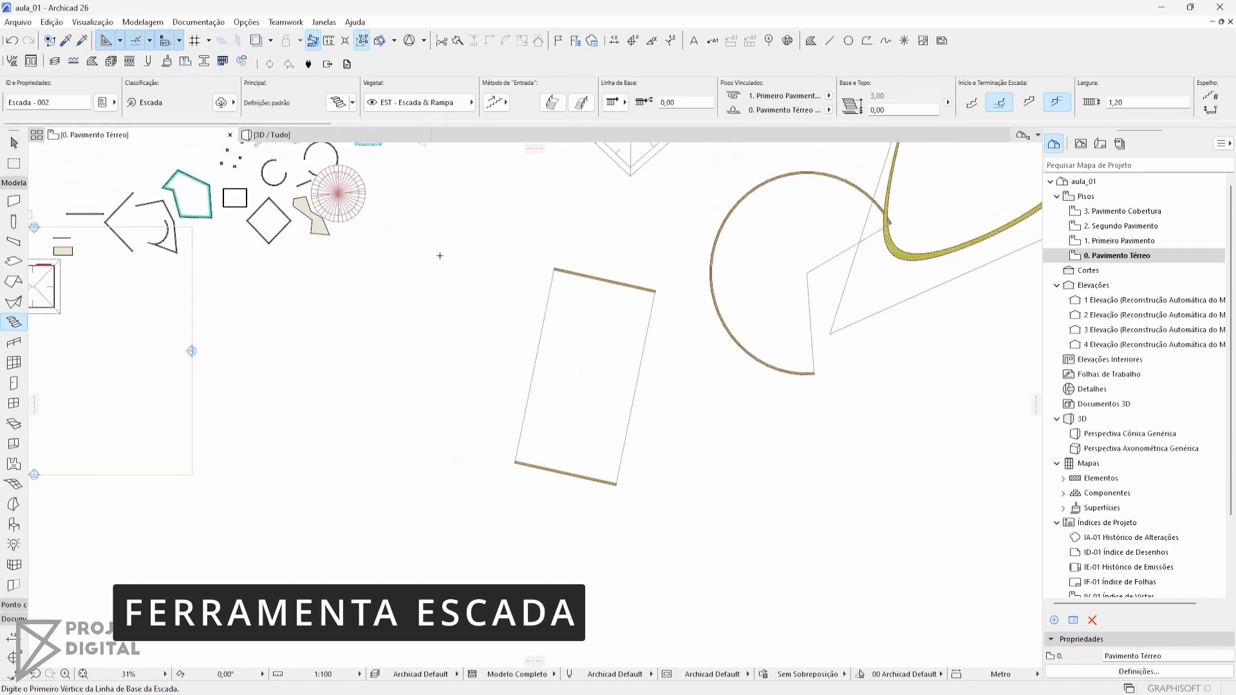
{"action": "left_click", "coordinate": [352, 104]}
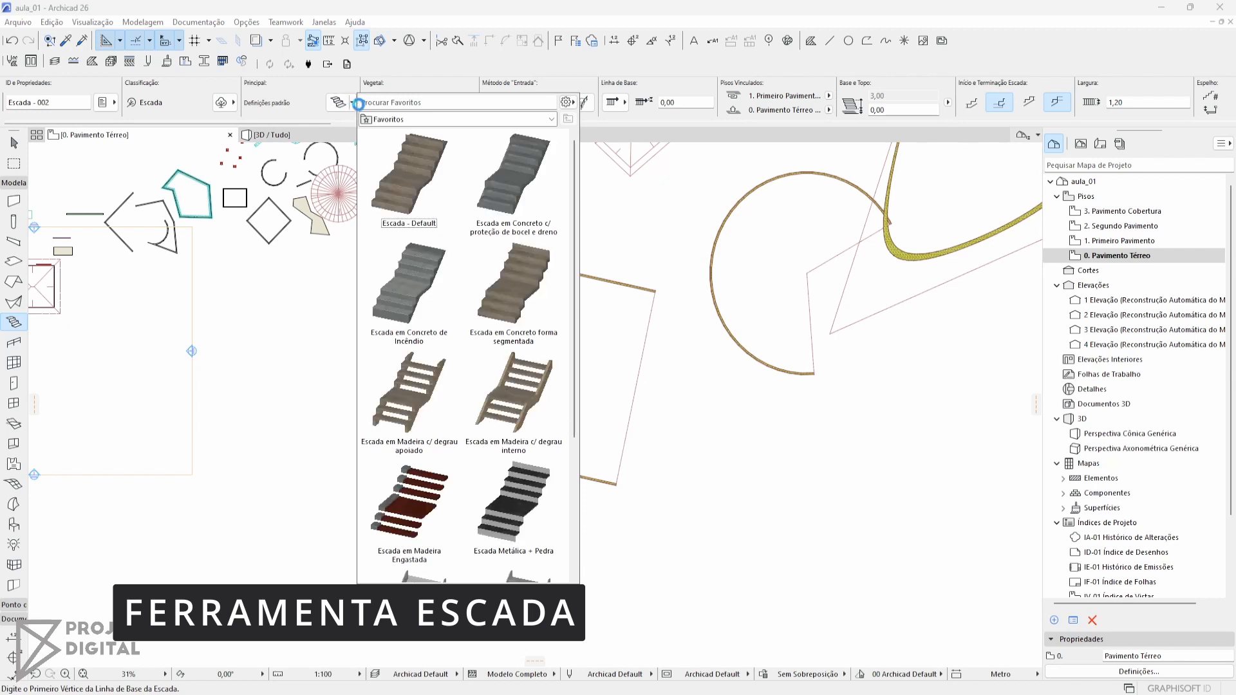
{"action": "scroll", "coordinate": [476, 492], "scroll_direction": "down", "scroll_amount": 5}
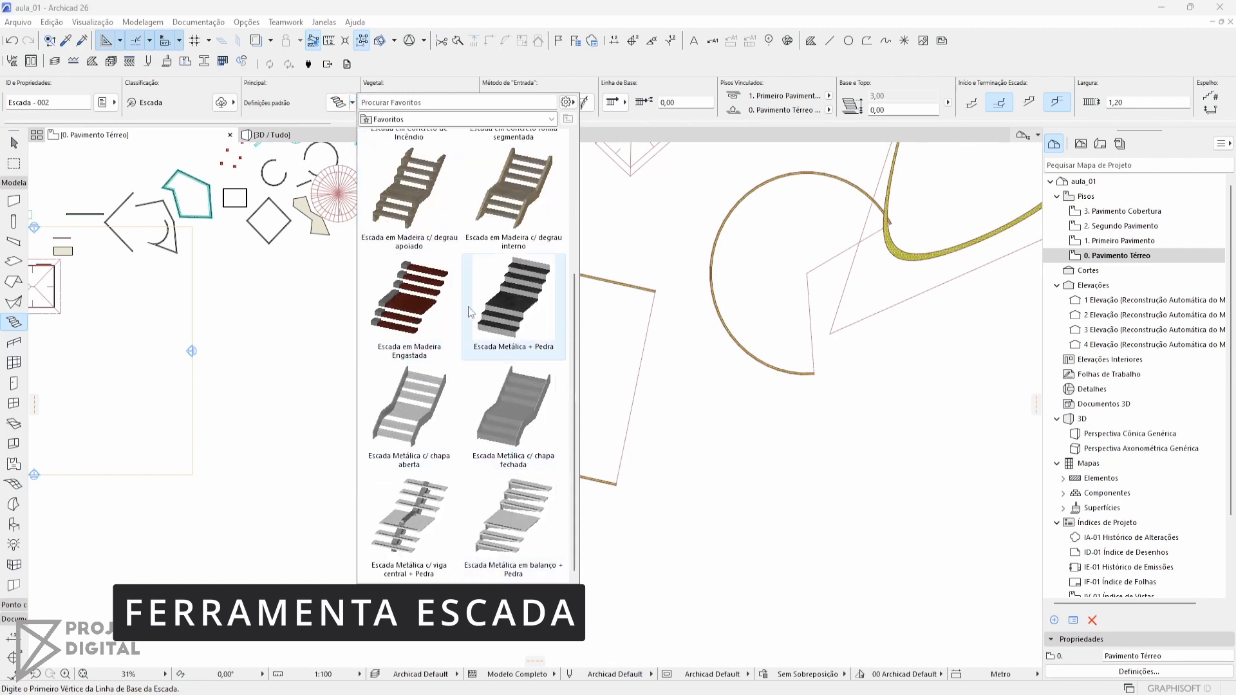
{"action": "scroll", "coordinate": [469, 302], "scroll_direction": "up", "scroll_amount": 1}
{"action": "scroll", "coordinate": [468, 295], "scroll_direction": "up", "scroll_amount": 4}
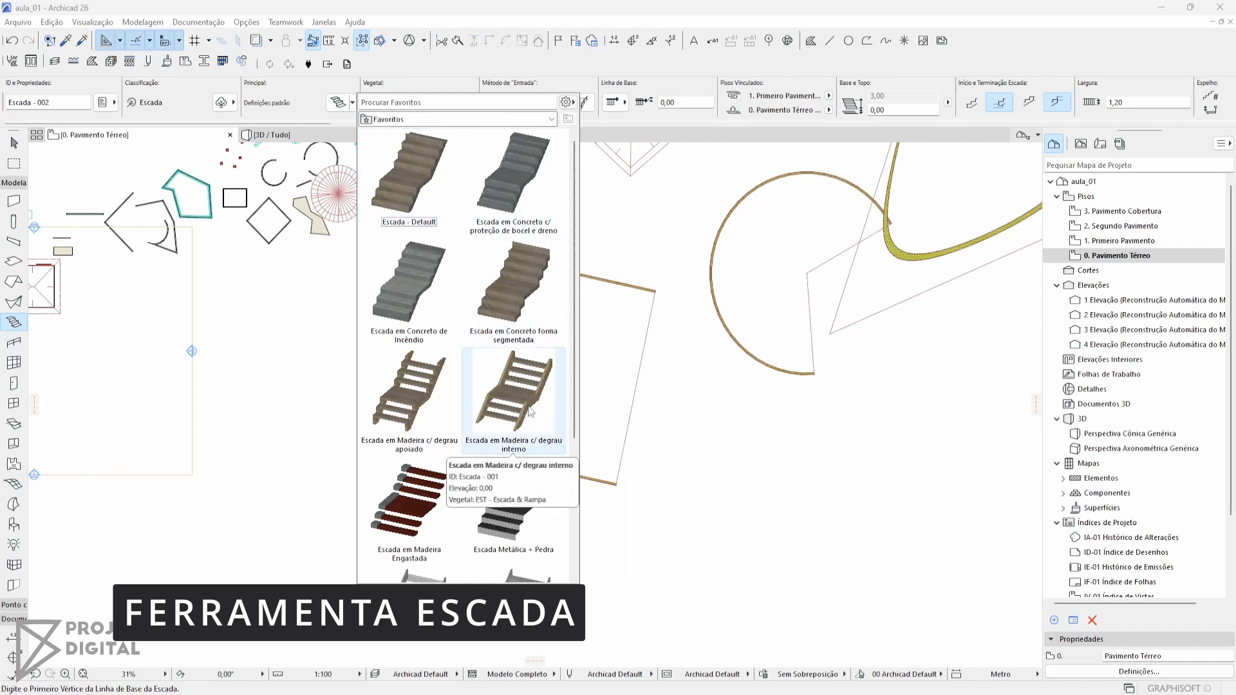
{"action": "left_click", "coordinate": [444, 84]}
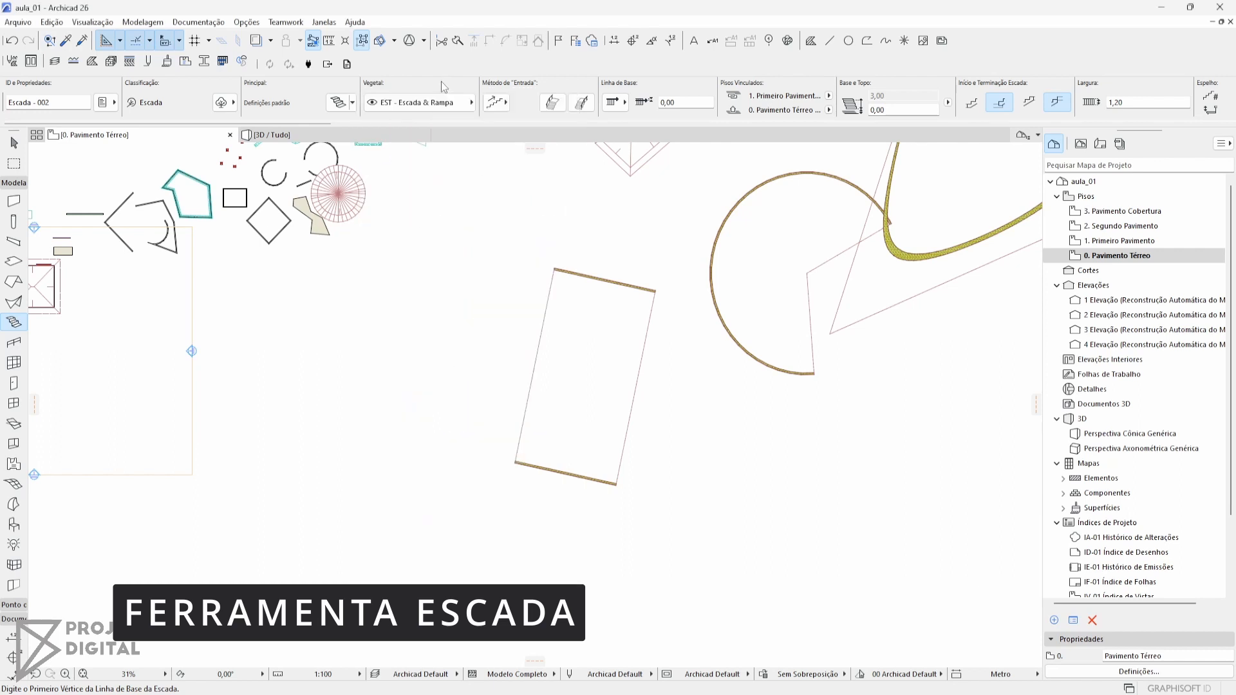
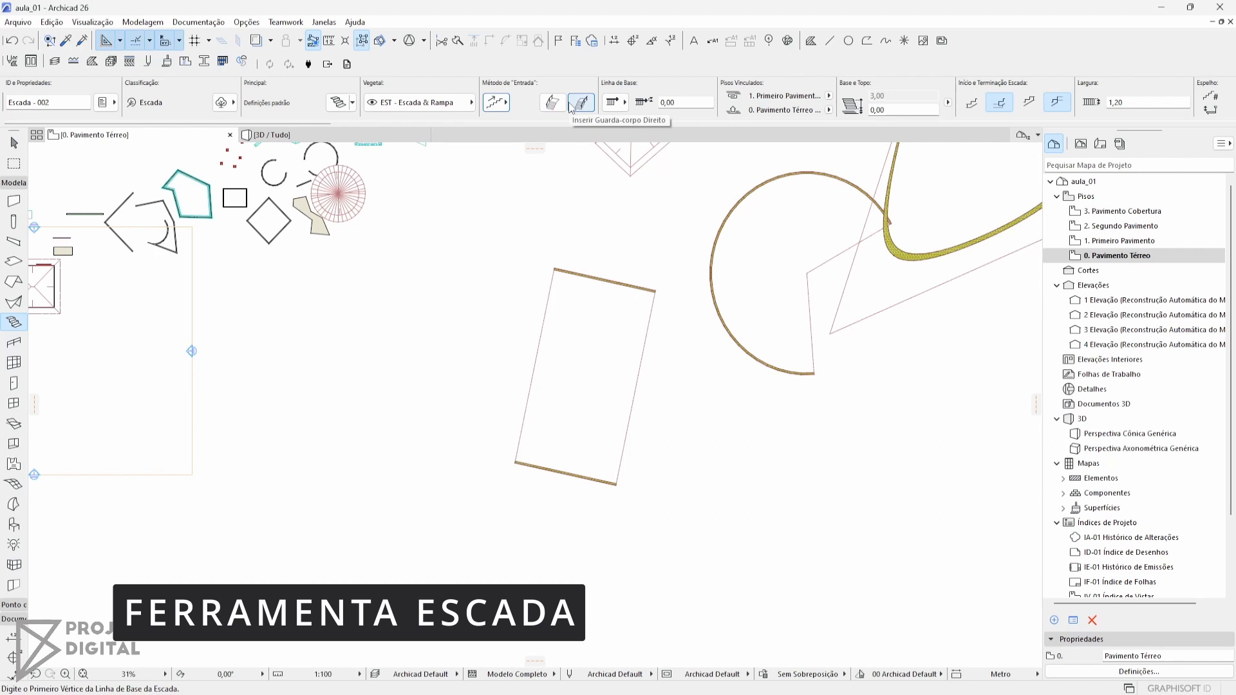
Review the Stair tool's baseline, linked story, width, riser, tread, slope and turning options without changing them
{"action": "left_click", "coordinate": [623, 104]}
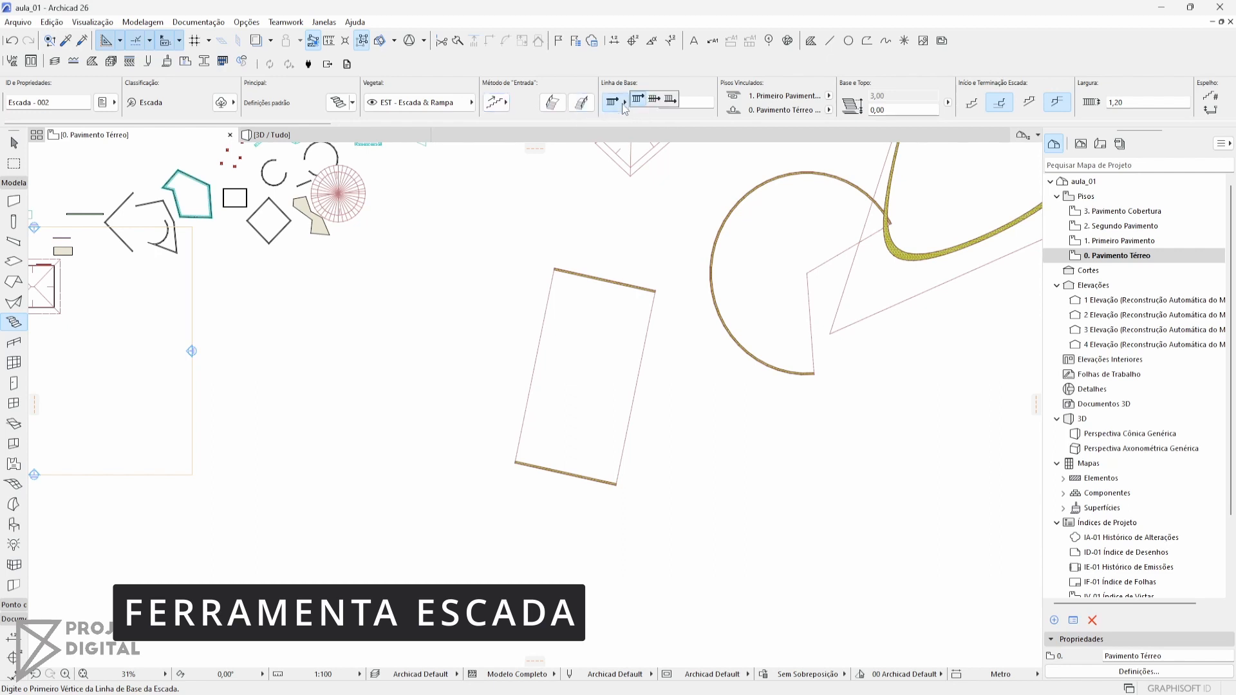
{"action": "left_click", "coordinate": [616, 105]}
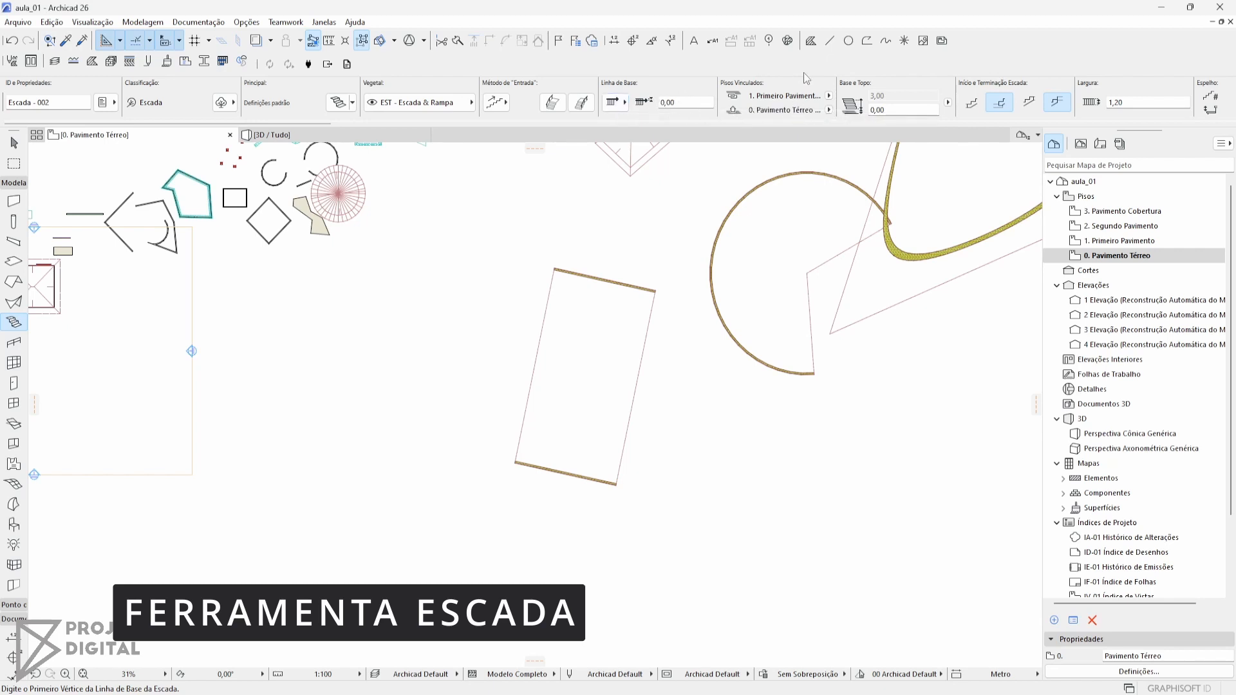
{"action": "left_click", "coordinate": [828, 96]}
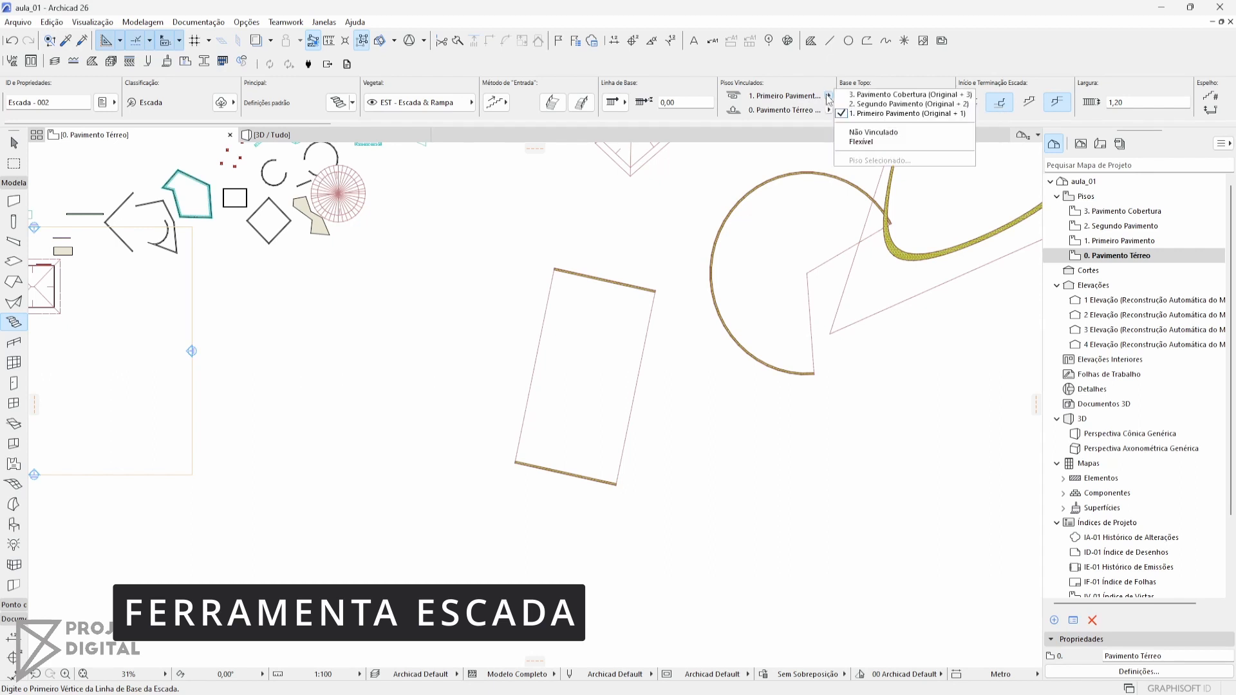
{"action": "left_click", "coordinate": [828, 97]}
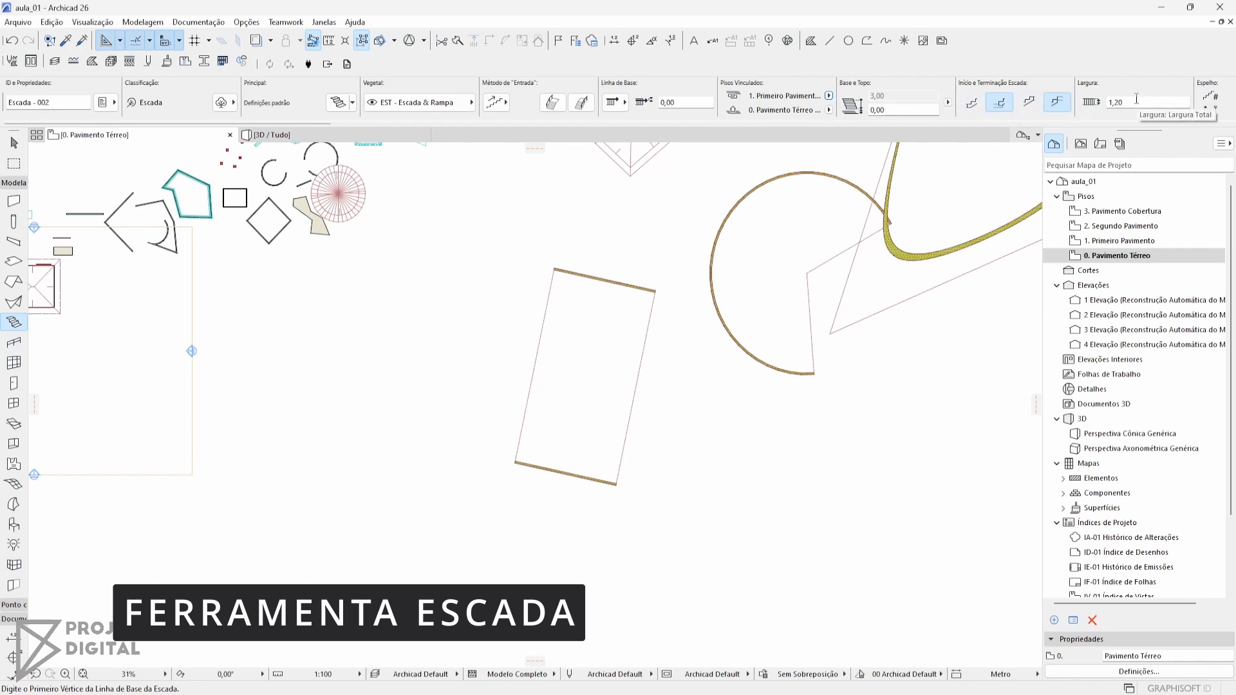
{"action": "scroll", "coordinate": [1103, 102], "scroll_direction": "down", "scroll_amount": 4}
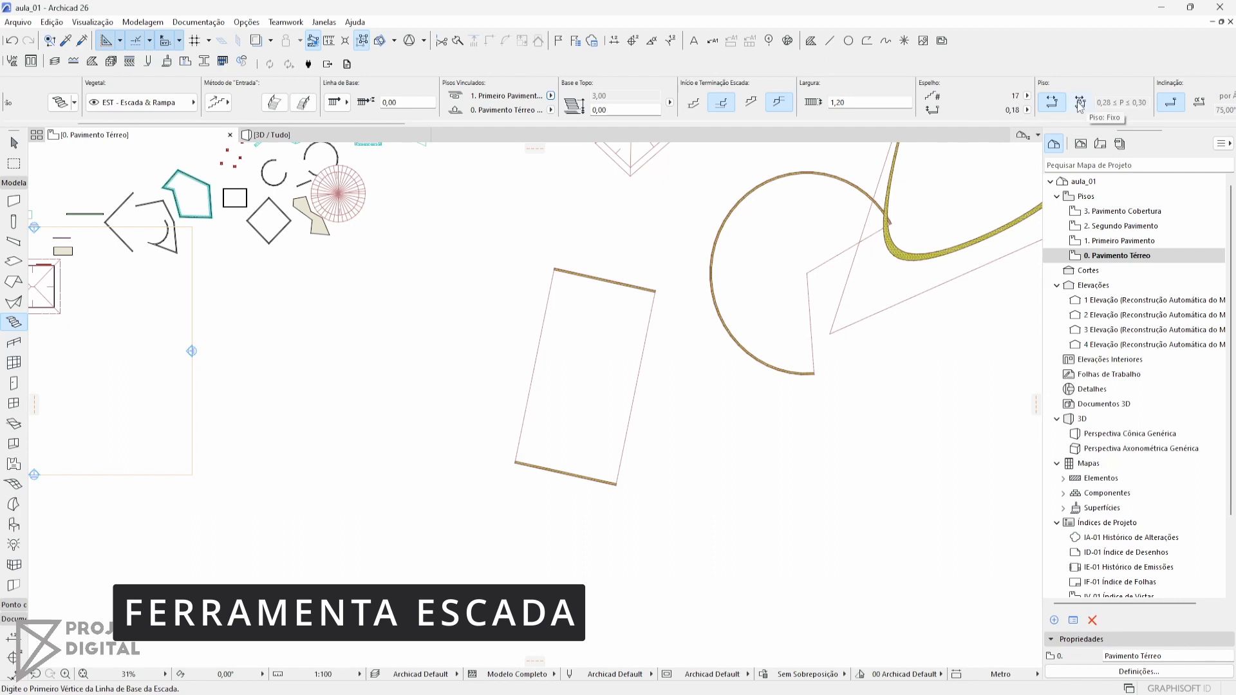
{"action": "scroll", "coordinate": [1128, 106], "scroll_direction": "down", "scroll_amount": 2}
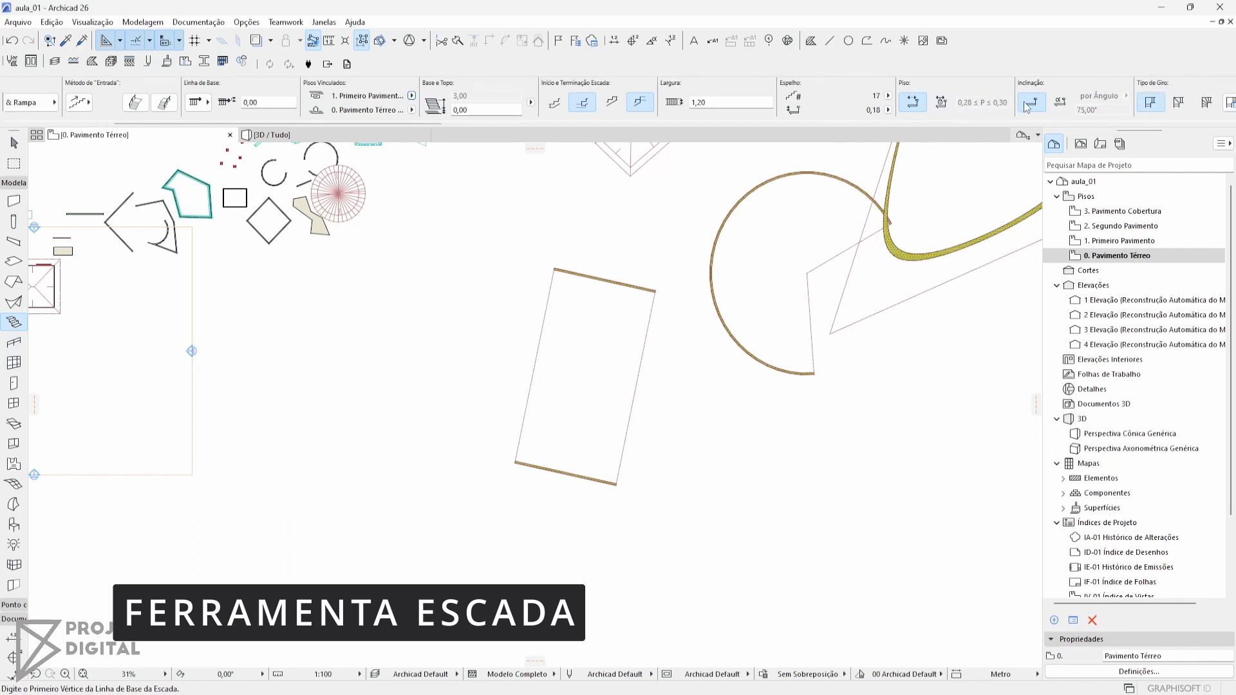
{"action": "scroll", "coordinate": [1061, 108], "scroll_direction": "down", "scroll_amount": 2}
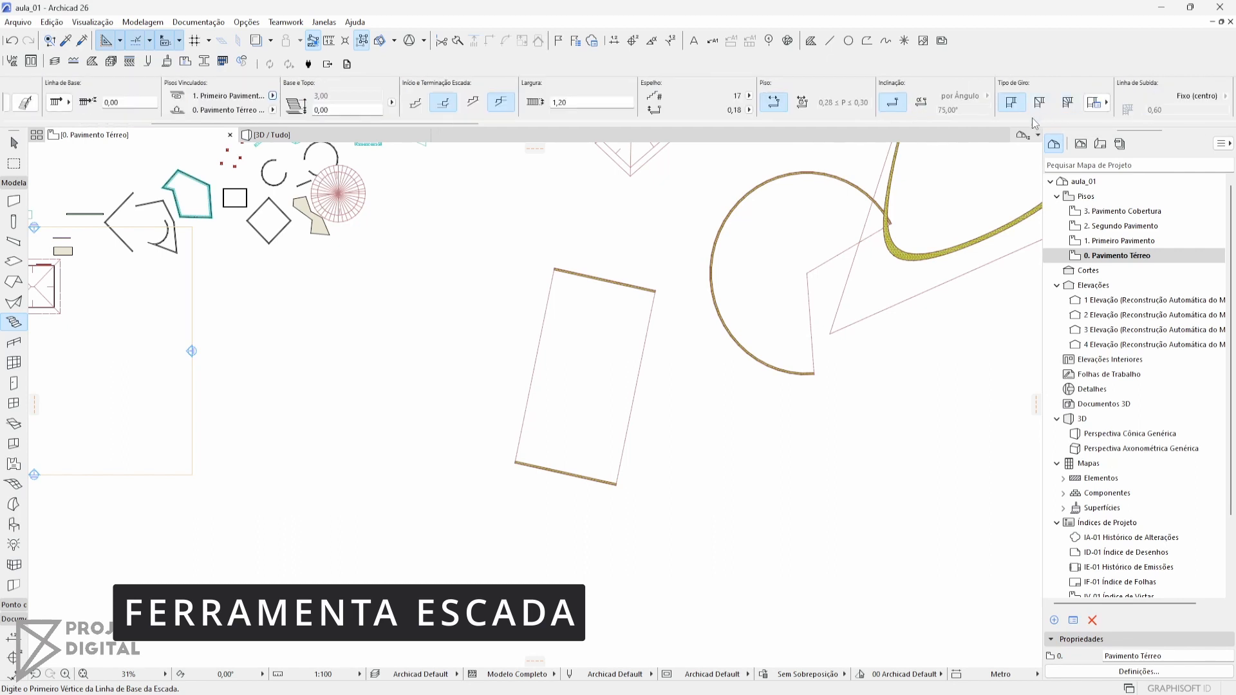
{"action": "scroll", "coordinate": [1028, 110], "scroll_direction": "down", "scroll_amount": 2}
{"action": "scroll", "coordinate": [1028, 110], "scroll_direction": "up", "scroll_amount": 5}
Draw a straight 1.20 m wide stair at 90° in the empty area beside the ruled shell, with 17 risers over about 4.75 m
{"action": "scroll", "coordinate": [573, 330], "scroll_direction": "up", "scroll_amount": 3}
{"action": "middle_click_drag", "start_coordinate": [574, 329], "coordinate": [654, 327]}
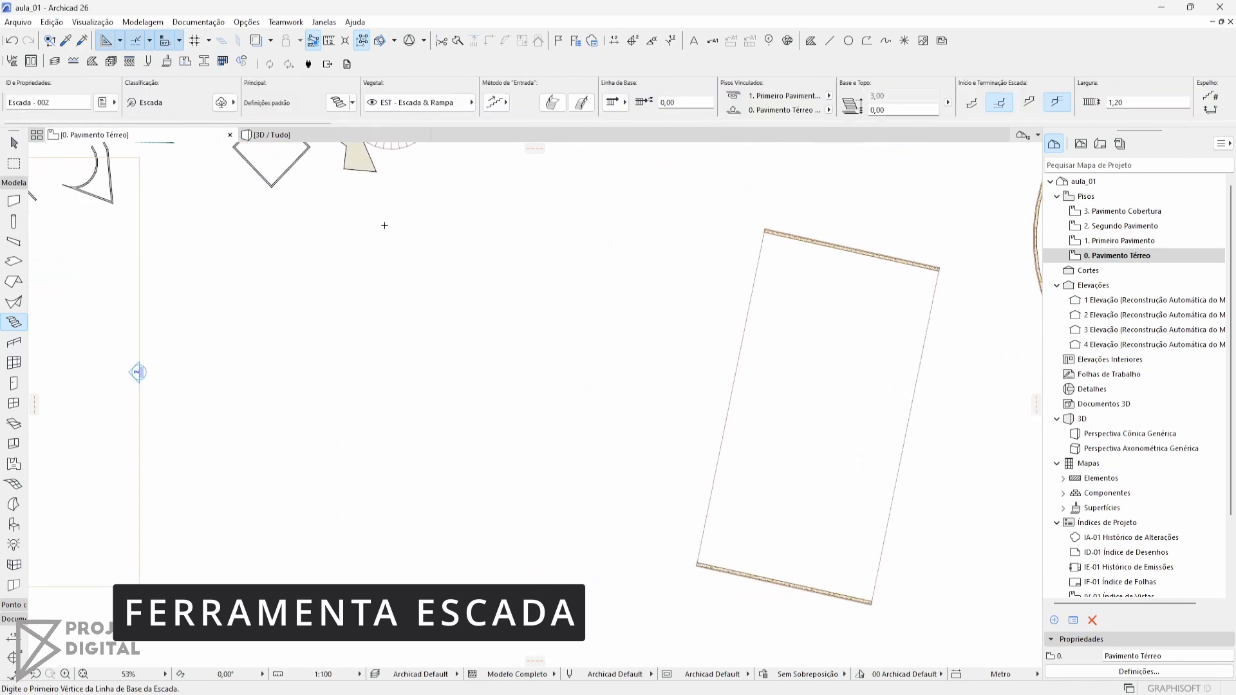
{"action": "middle_click_drag", "start_coordinate": [492, 241], "coordinate": [537, 262]}
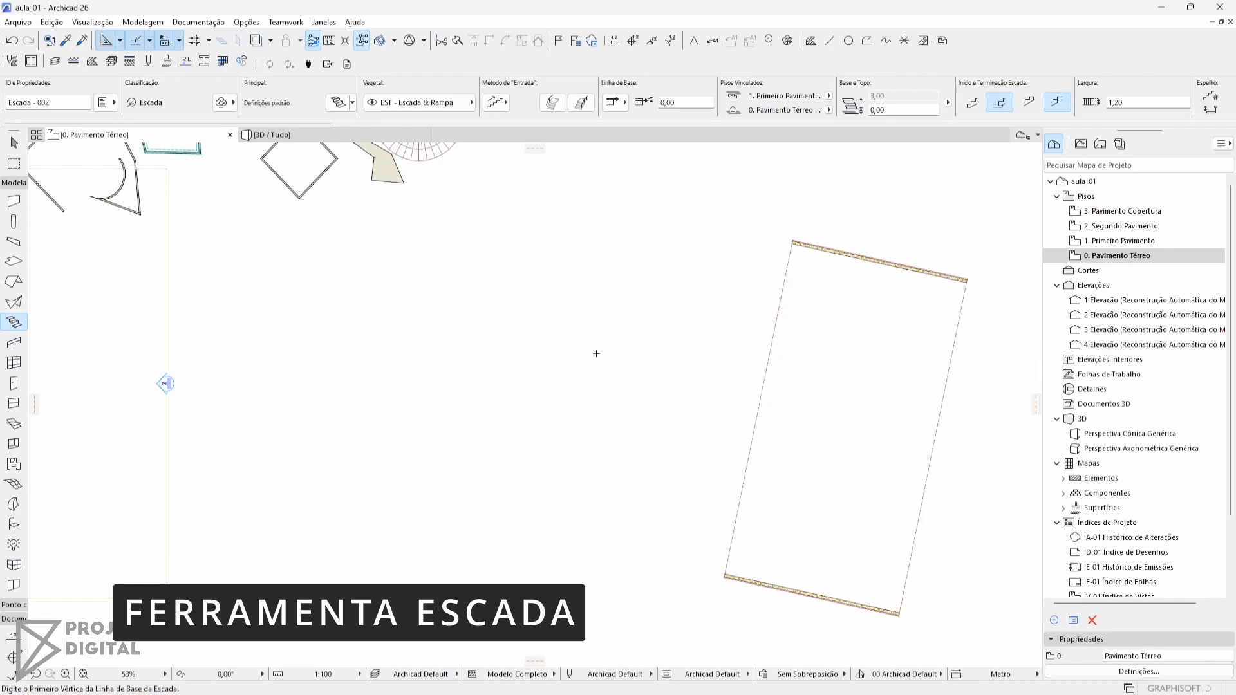
{"action": "left_click", "coordinate": [578, 377]}
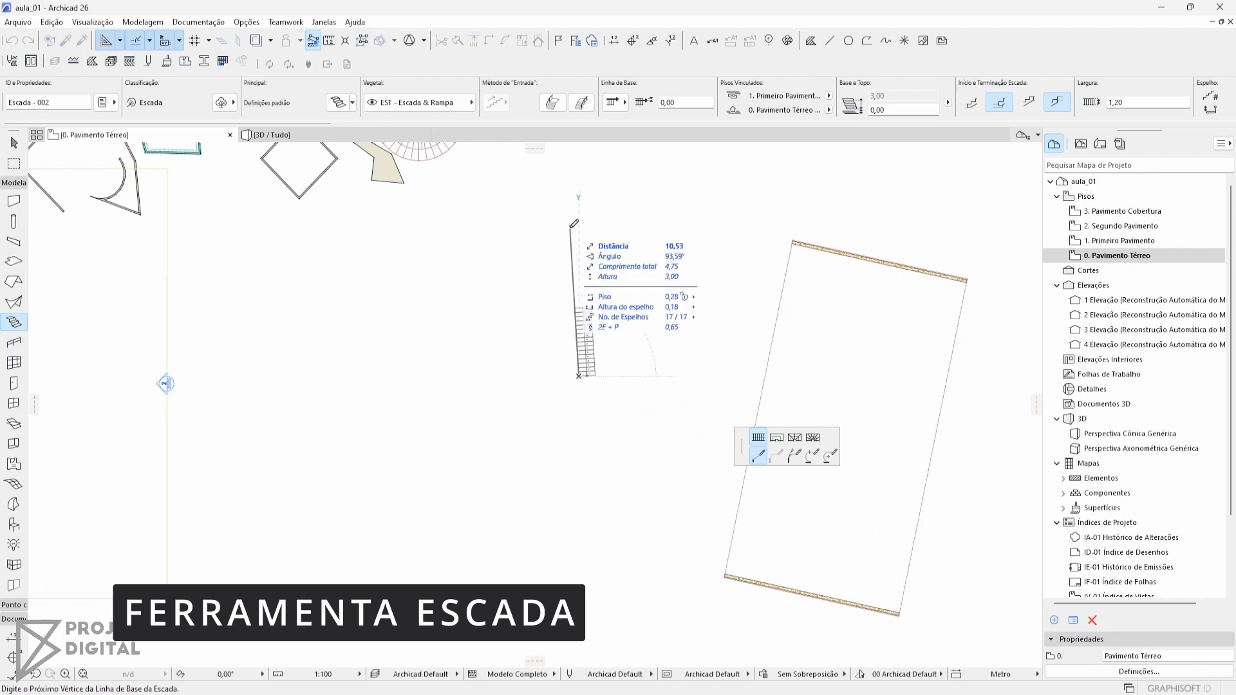
{"action": "scroll", "coordinate": [583, 317], "scroll_direction": "up", "scroll_amount": 3}
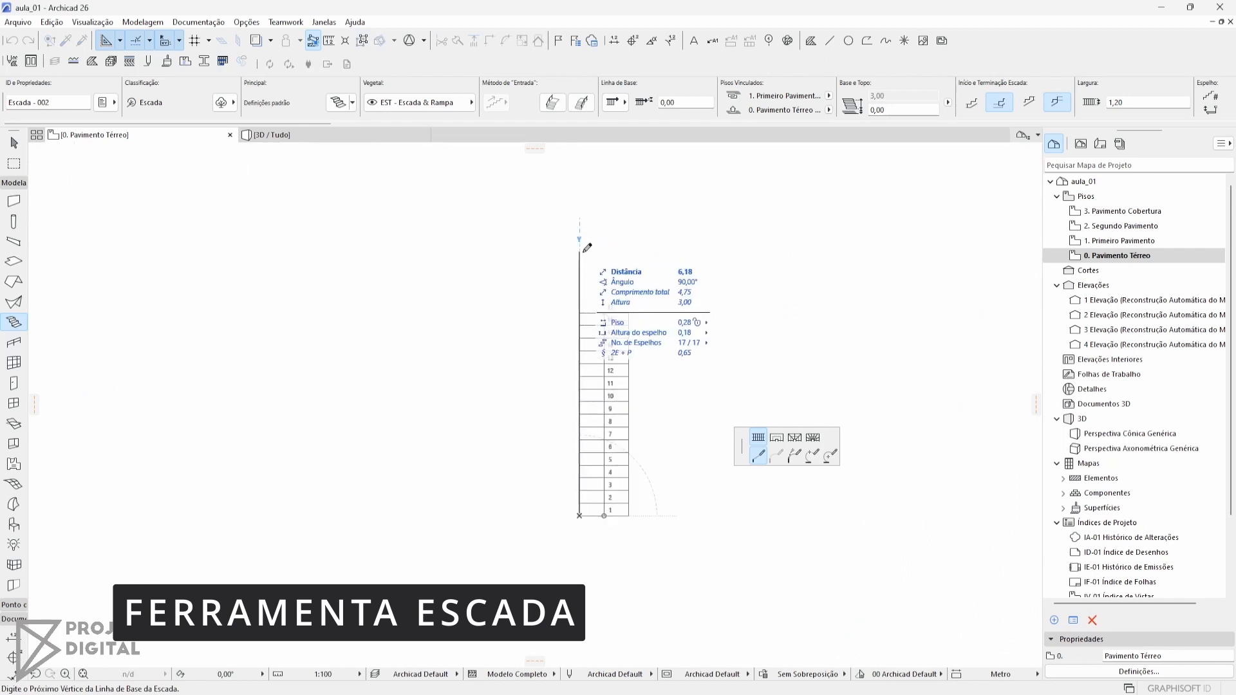
{"action": "scroll", "coordinate": [755, 116], "scroll_direction": "down", "scroll_amount": 5}
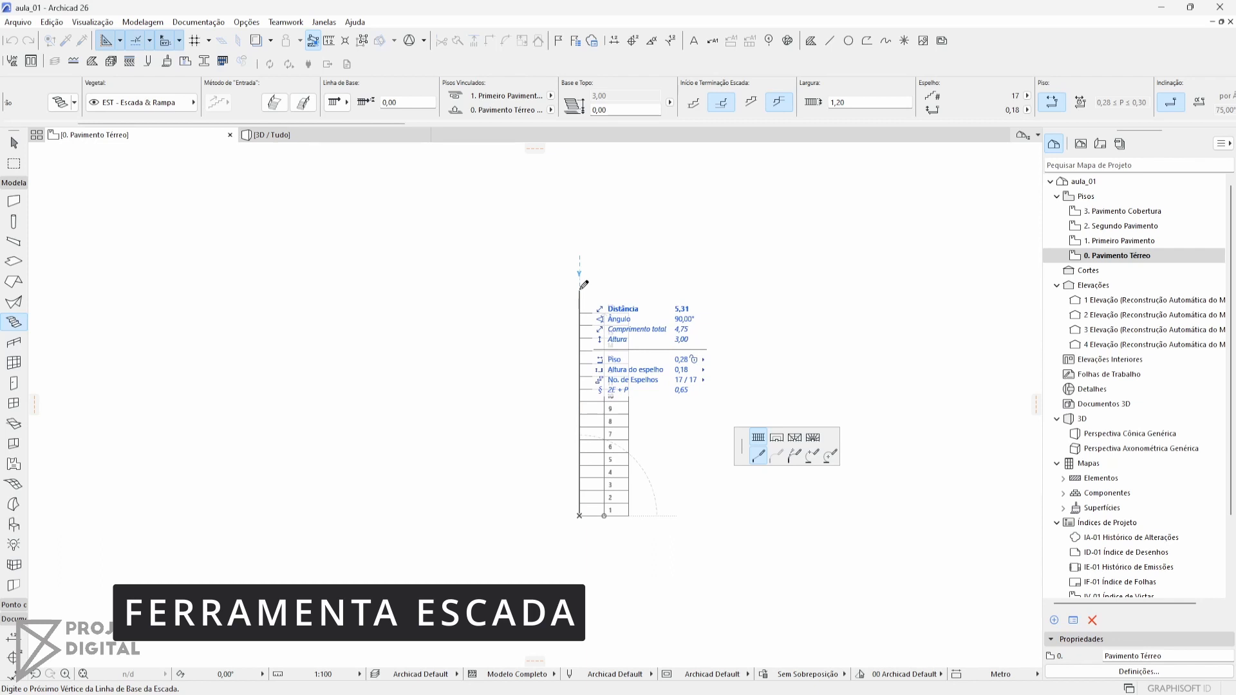
{"action": "double_click", "coordinate": [580, 289]}
{"action": "scroll", "coordinate": [579, 288], "scroll_direction": "down", "scroll_amount": 5}
{"action": "scroll", "coordinate": [587, 328], "scroll_direction": "up", "scroll_amount": 4}
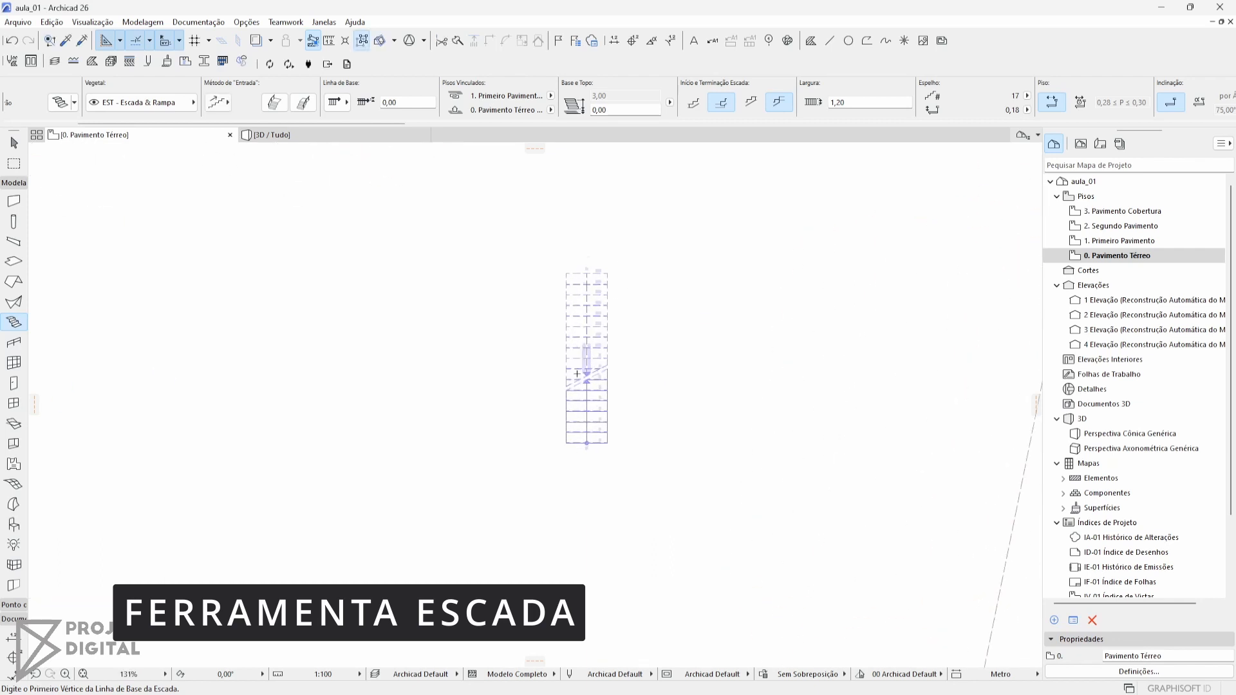
{"action": "scroll", "coordinate": [576, 373], "scroll_direction": "up", "scroll_amount": 4}
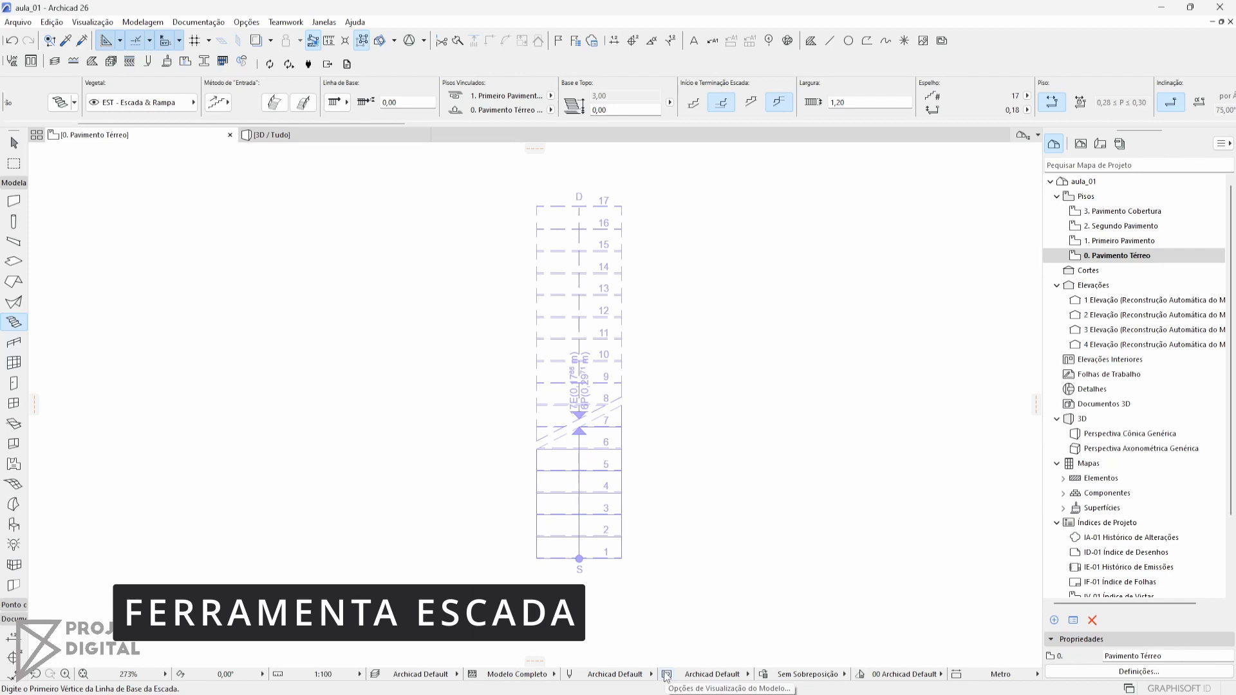
Select the straight stair in the 3D view and examine its steps from several angles
{"action": "key", "text": "F3"}
{"action": "middle_click_drag", "start_coordinate": [647, 444], "coordinate": [755, 491]}
{"action": "middle_click_drag", "start_coordinate": [490, 444], "coordinate": [695, 519]}
{"action": "scroll", "coordinate": [674, 388], "scroll_direction": "up", "scroll_amount": 2}
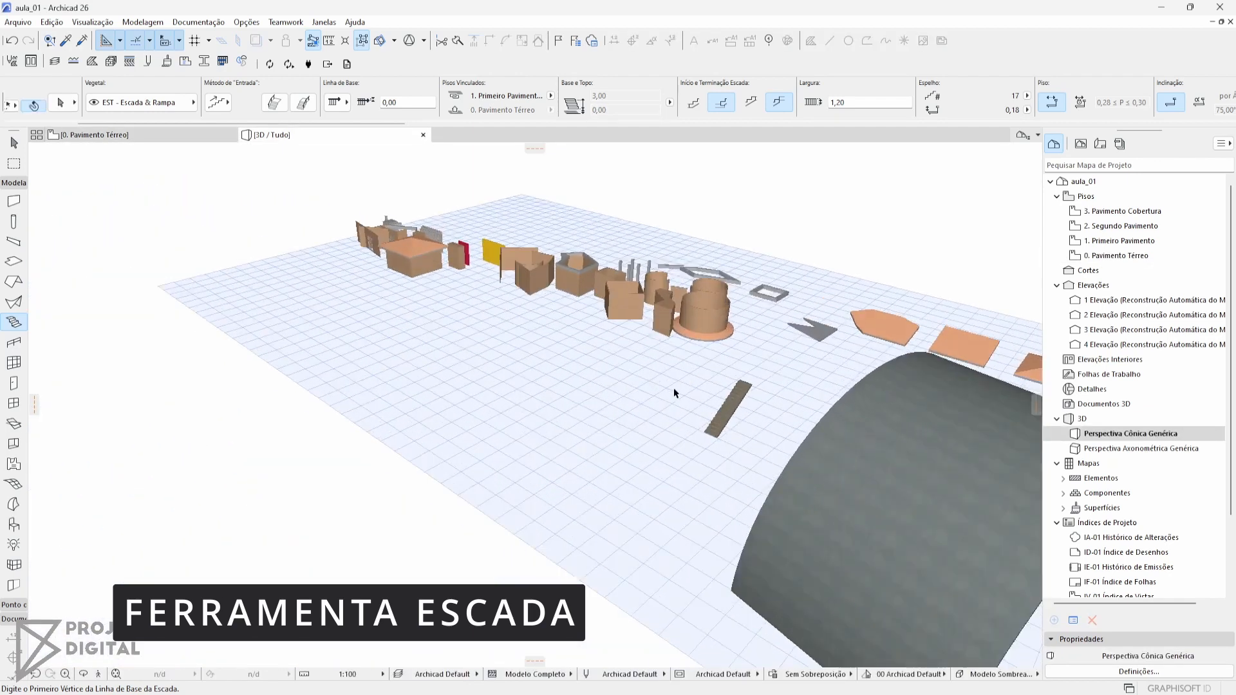
{"action": "scroll", "coordinate": [673, 387], "scroll_direction": "up", "scroll_amount": 5}
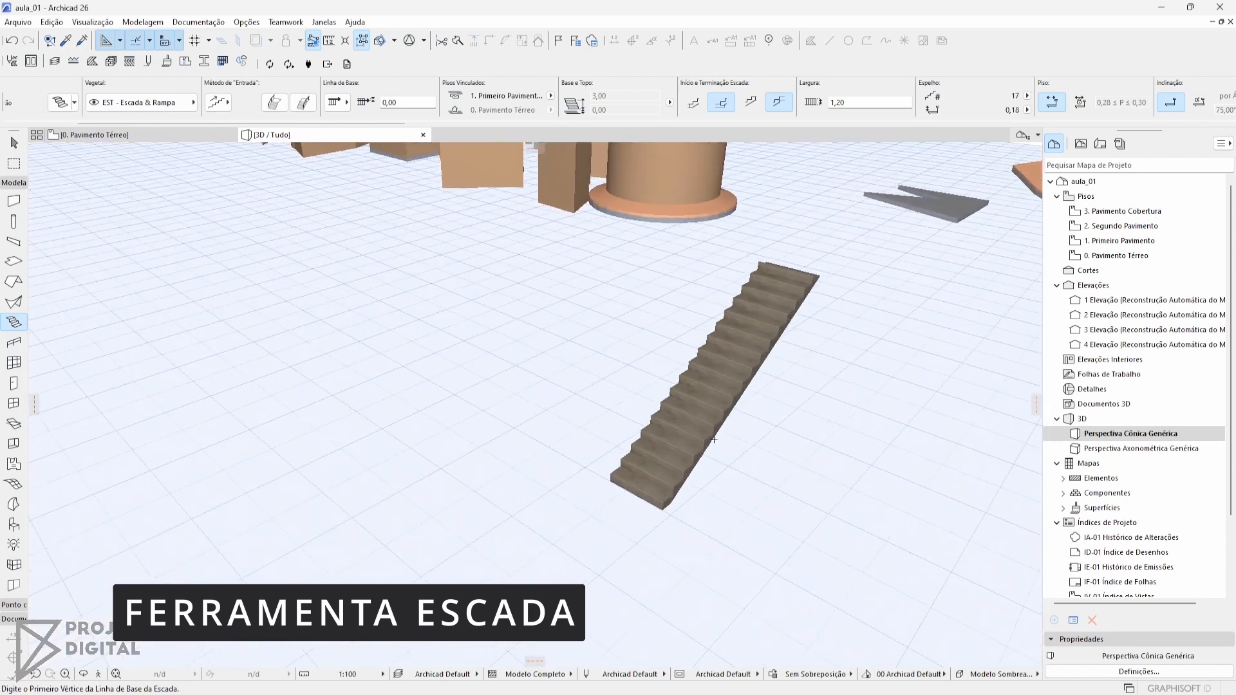
{"action": "scroll", "coordinate": [591, 472], "scroll_direction": "up", "scroll_amount": 2}
{"action": "middle_click_drag", "start_coordinate": [714, 439], "coordinate": [540, 482]}
{"action": "key", "text": "Escape"}
{"action": "left_click", "coordinate": [550, 437]}
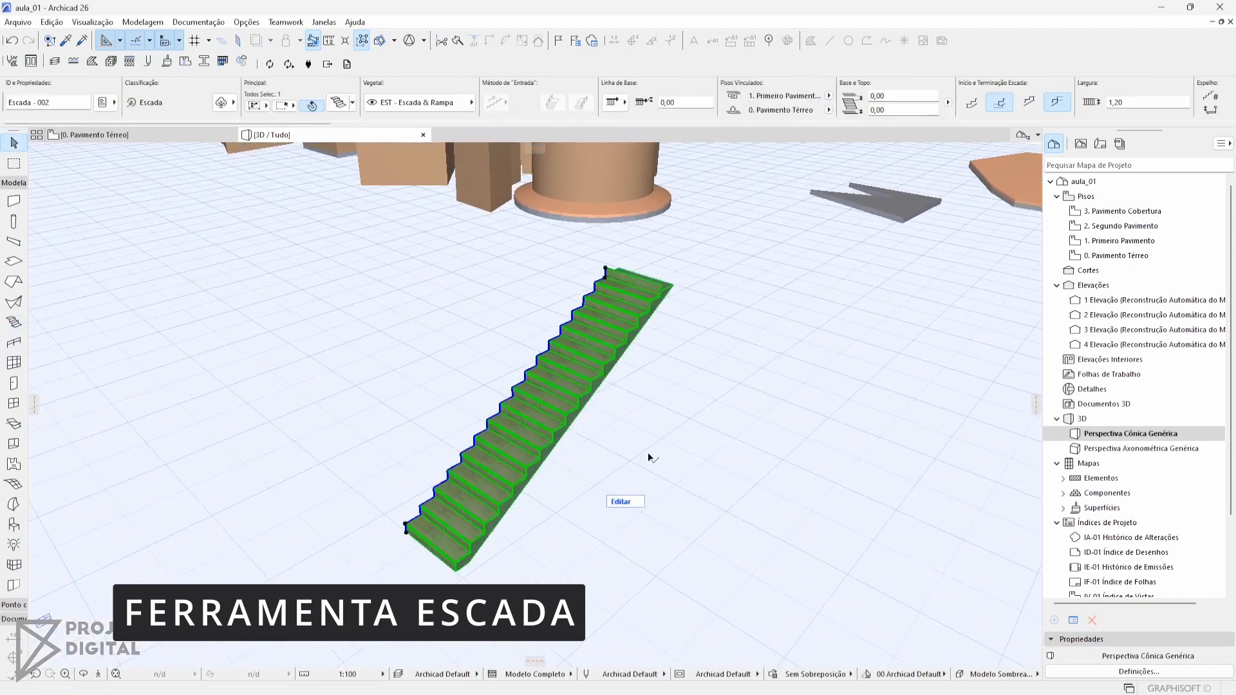
{"action": "middle_click_drag", "start_coordinate": [648, 455], "coordinate": [598, 452]}
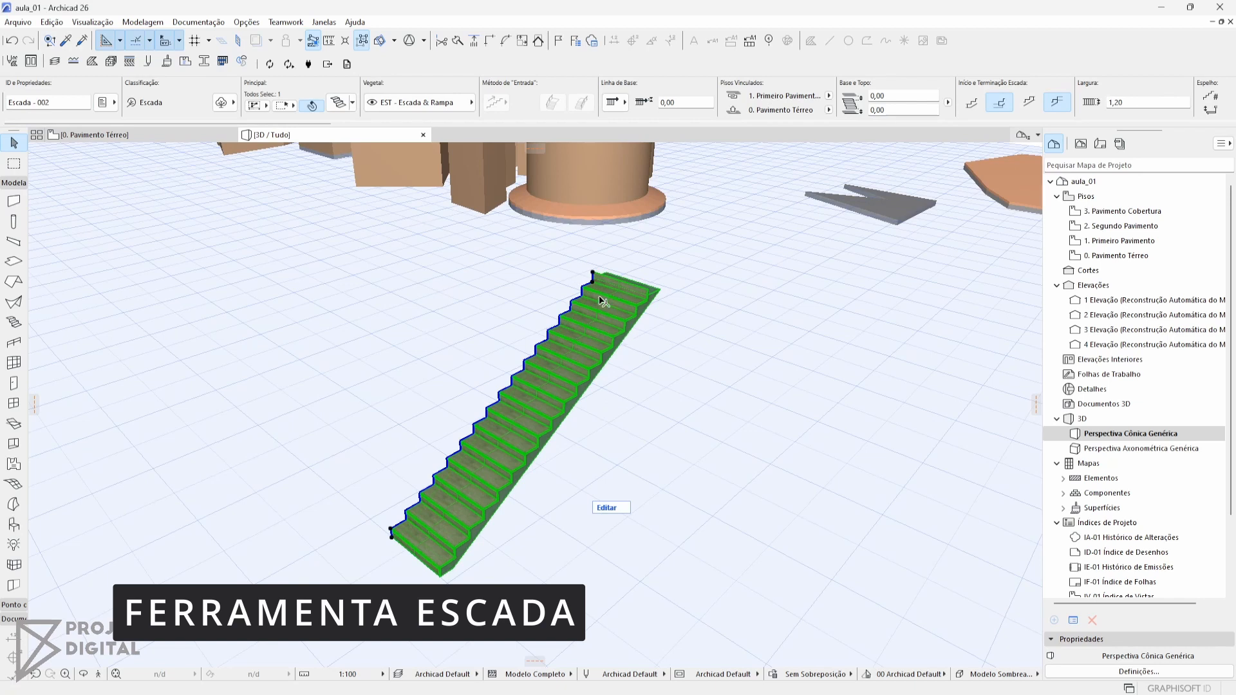
Draw a U-shaped stair beside the straight one on the floor plan, with a 0.1 m gap between its two parallel flights
{"action": "key", "text": "F2"}
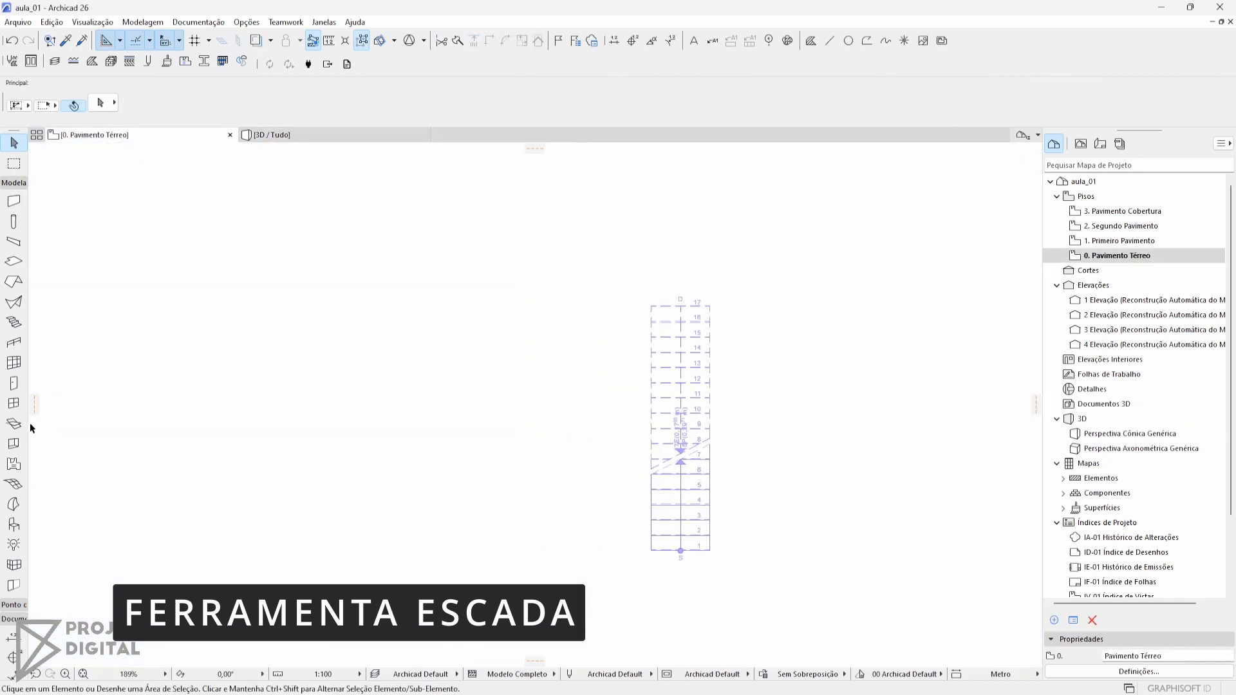
{"action": "left_click", "coordinate": [13, 322]}
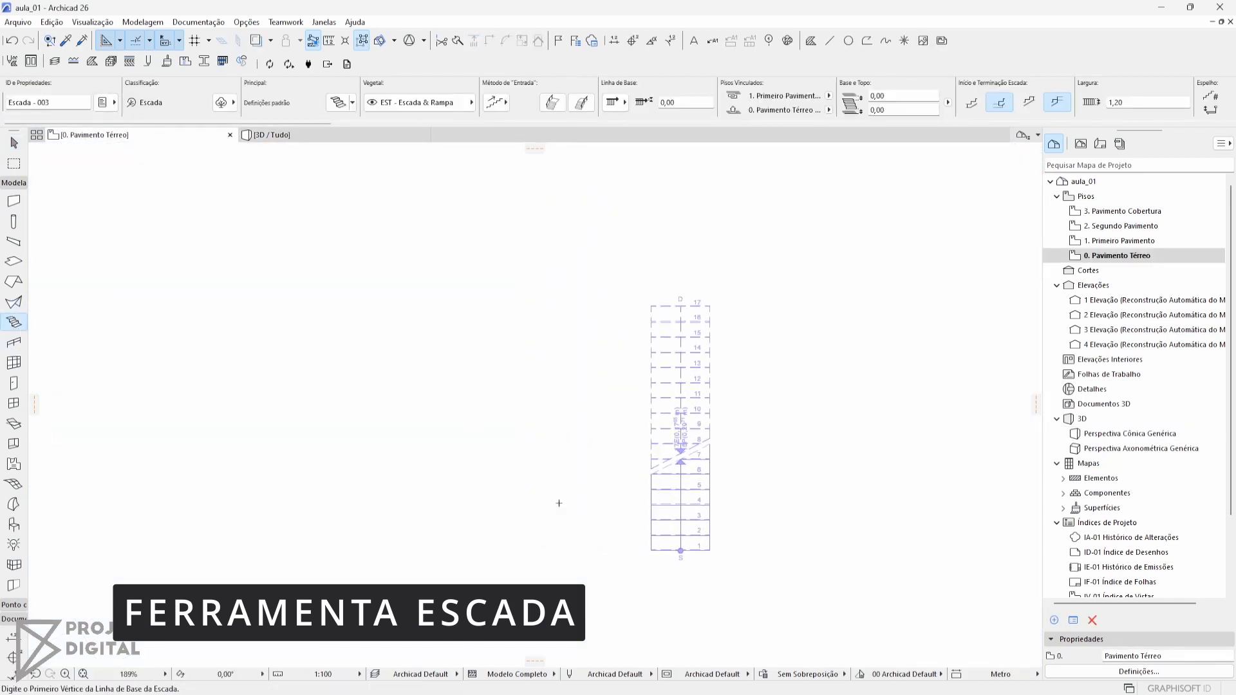
{"action": "left_click", "coordinate": [502, 551]}
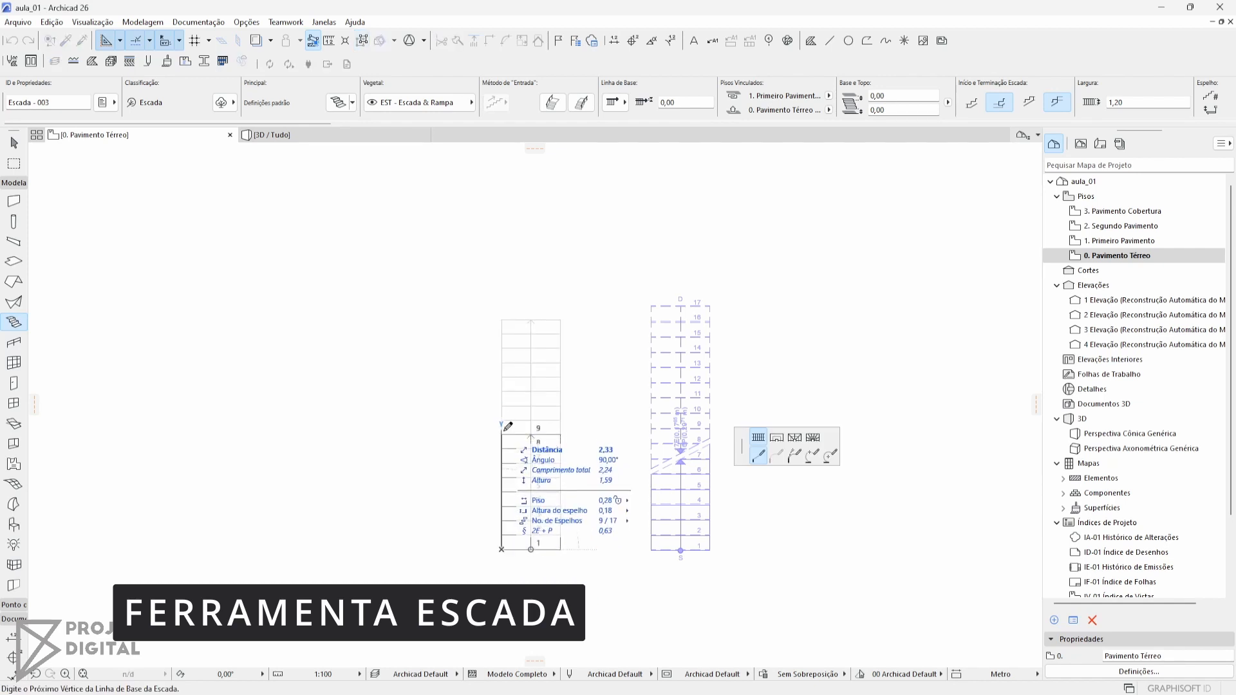
{"action": "left_click", "coordinate": [502, 434]}
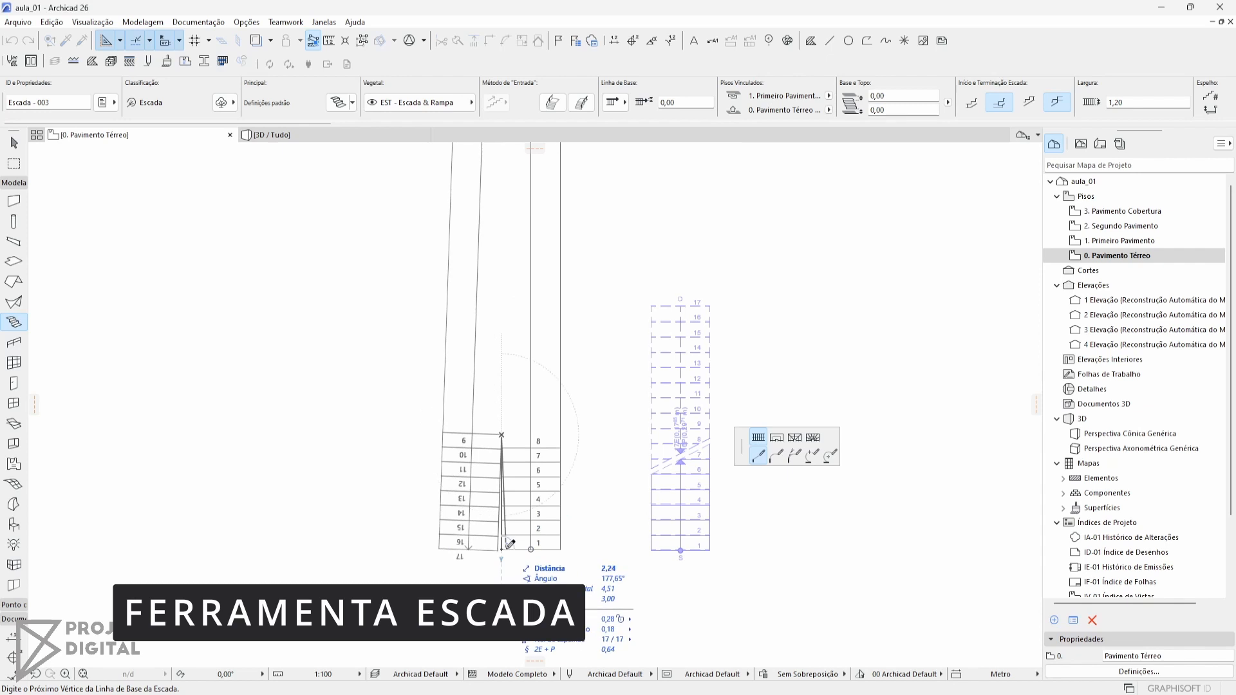
{"action": "scroll", "coordinate": [506, 546], "scroll_direction": "up", "scroll_amount": 3}
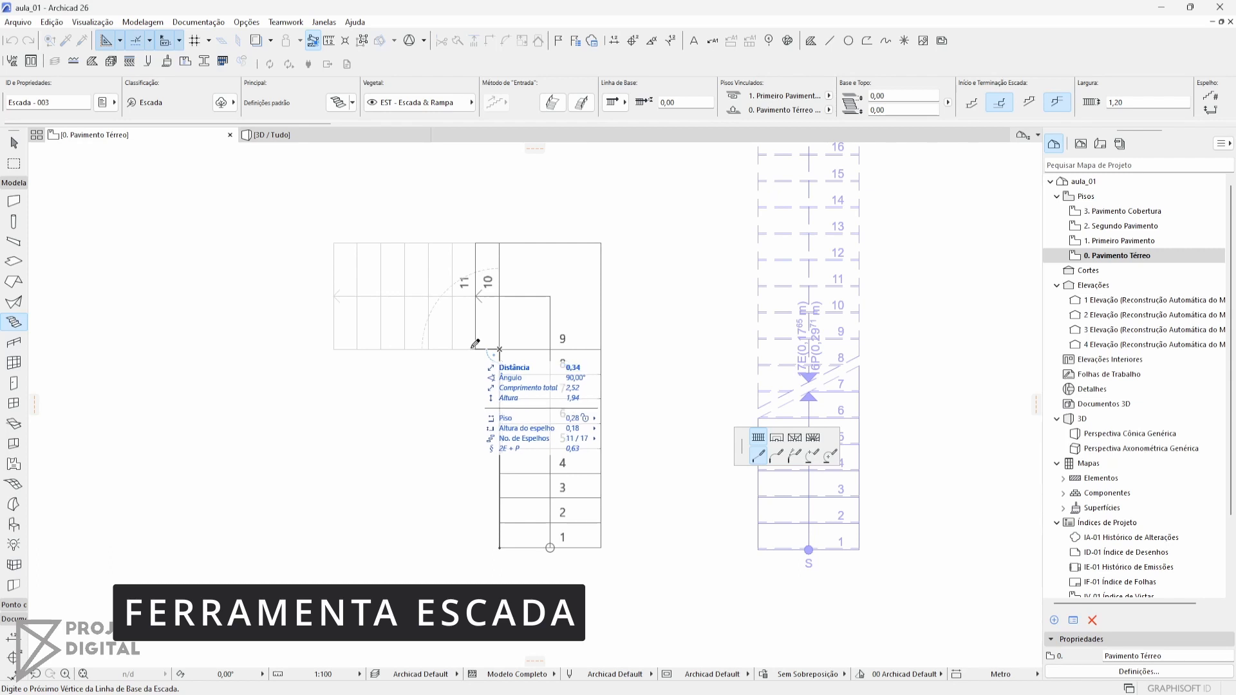
{"action": "type", "text": ",1"}
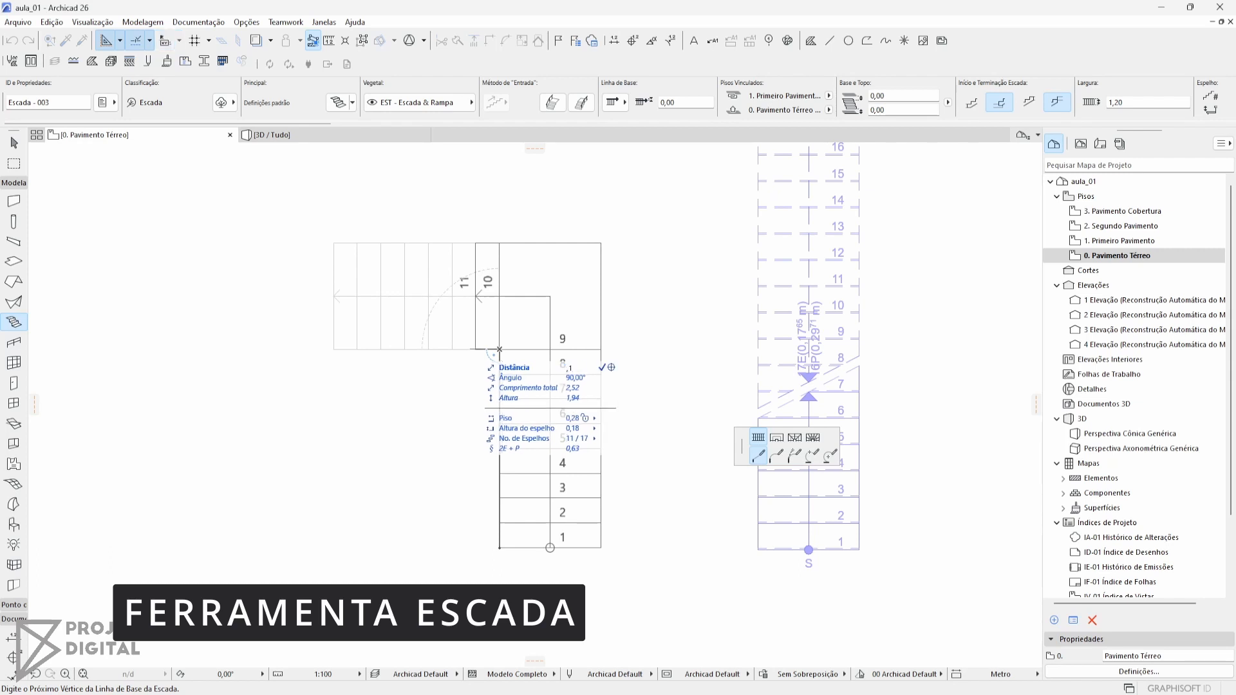
{"action": "key", "text": "Return"}
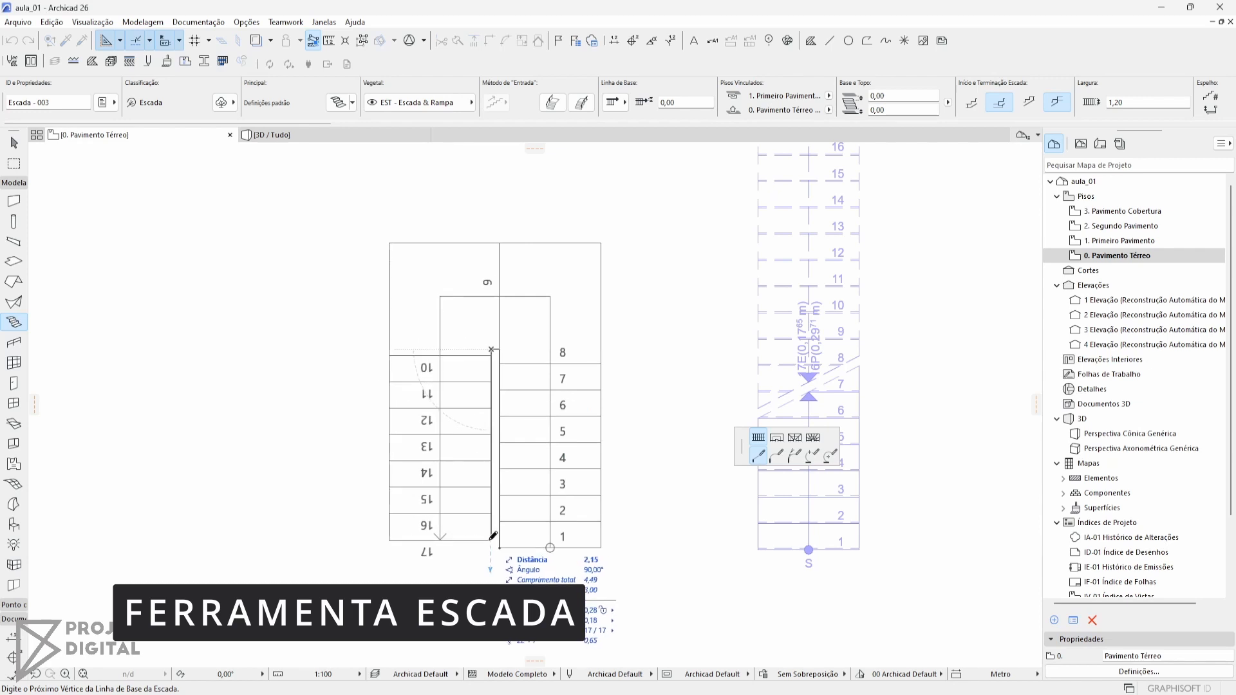
{"action": "left_click", "coordinate": [495, 543]}
{"action": "scroll", "coordinate": [502, 551], "scroll_direction": "down", "scroll_amount": 3}
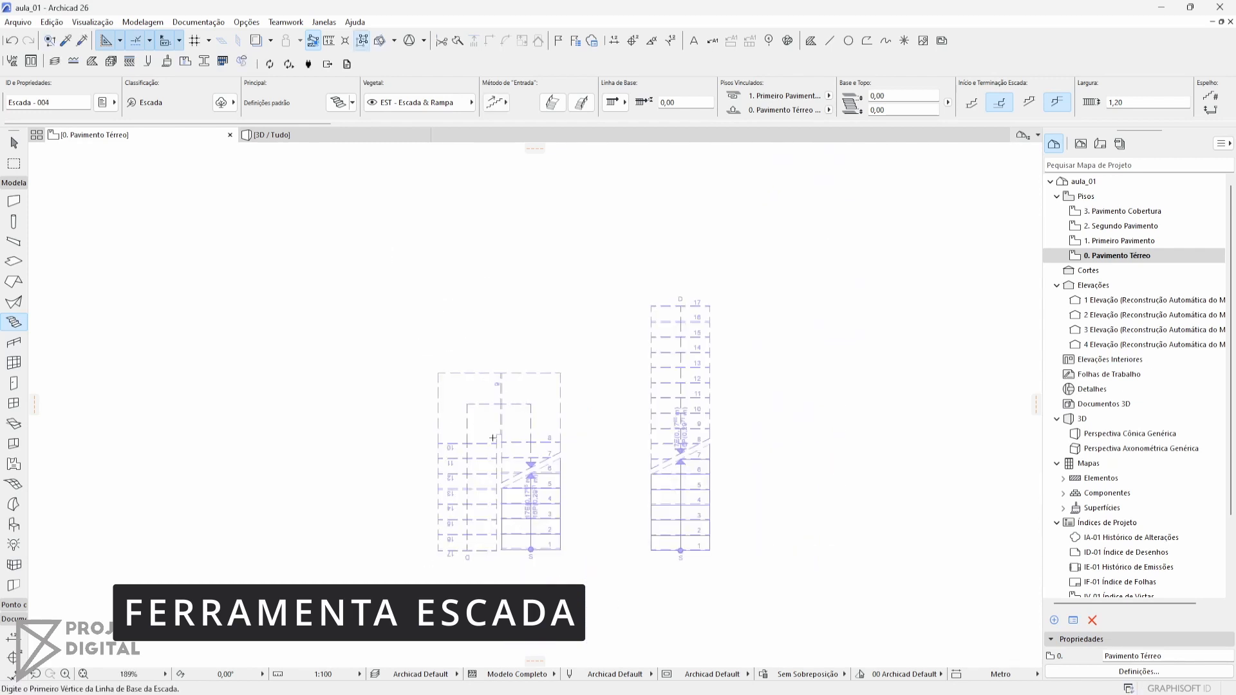
Inspect the turn of the U-shaped stair in the 3D view and return to the floor plan
{"action": "key", "text": "F3"}
{"action": "scroll", "coordinate": [585, 477], "scroll_direction": "up", "scroll_amount": 5}
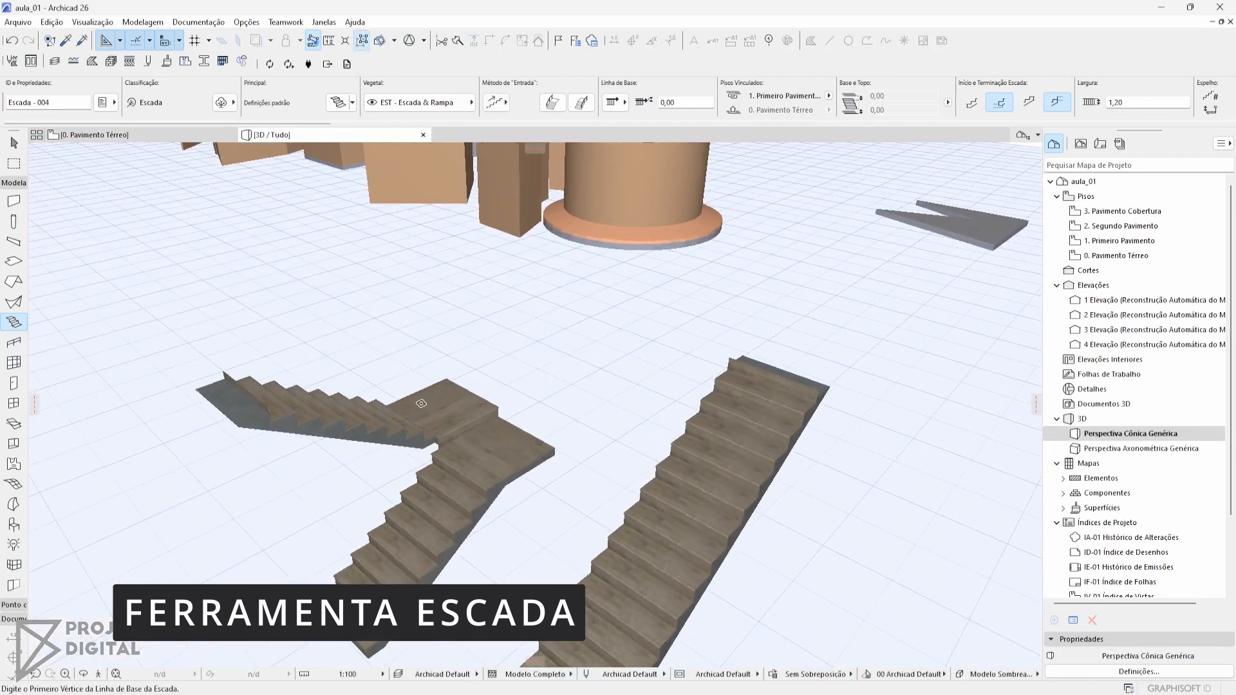
{"action": "key", "text": "F2"}
Draw a second U-shaped stair beside the first, using the landing segment option for the turn between its two parallel flights
{"action": "middle_click_drag", "start_coordinate": [249, 455], "coordinate": [419, 416]}
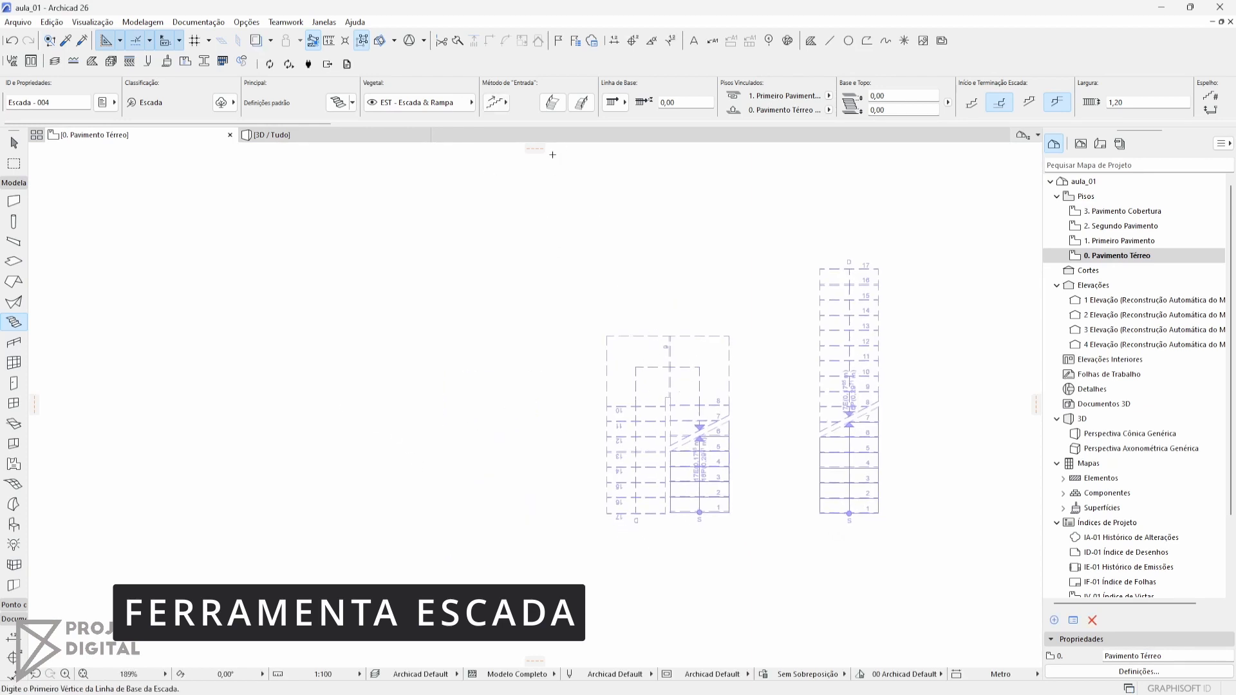
{"action": "left_click", "coordinate": [527, 514]}
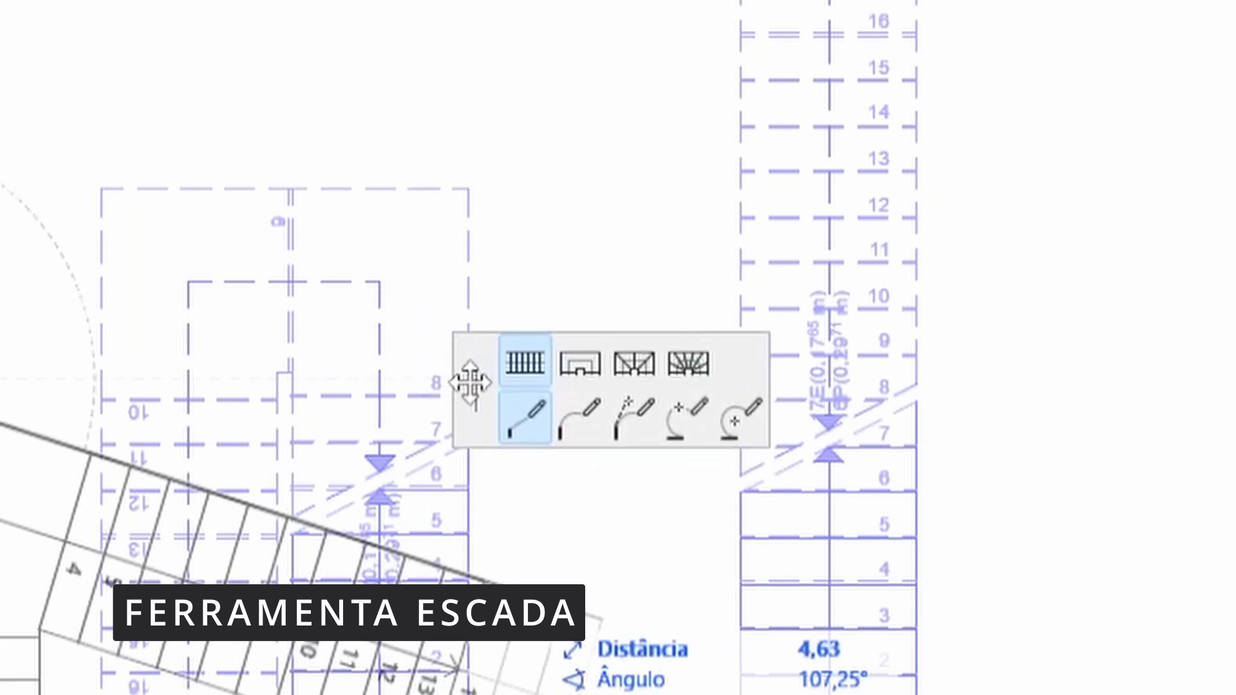
{"action": "left_click", "coordinate": [577, 368]}
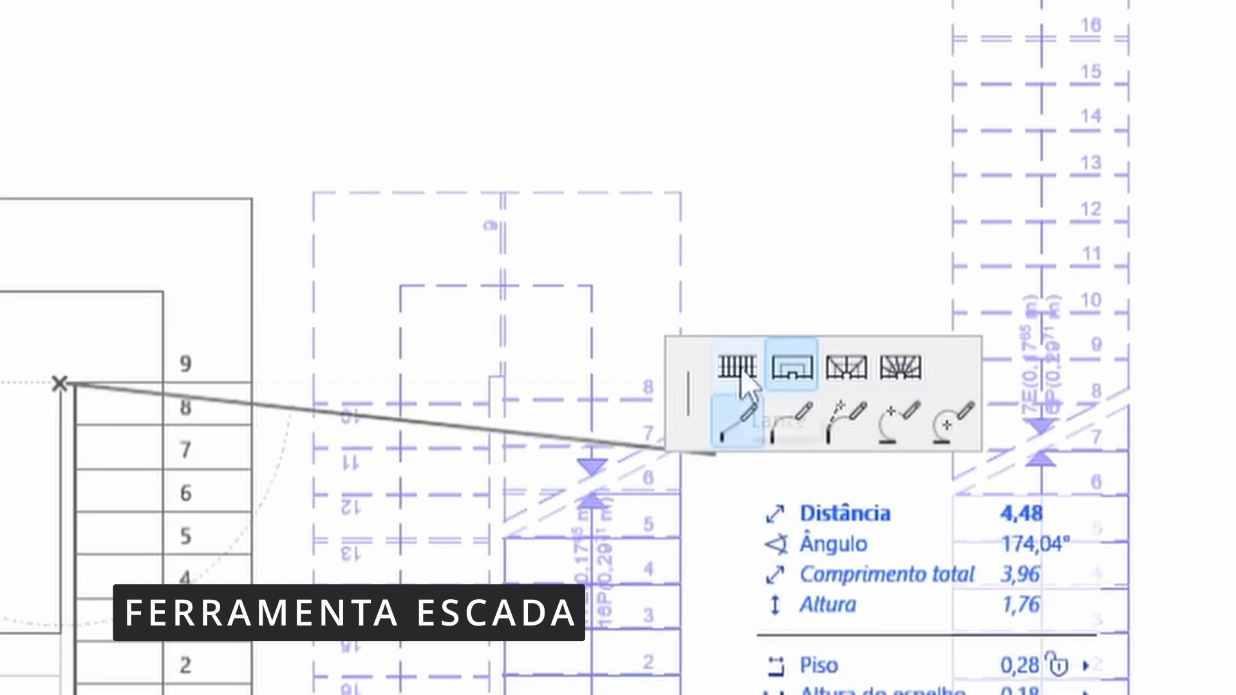
{"action": "left_click", "coordinate": [737, 368]}
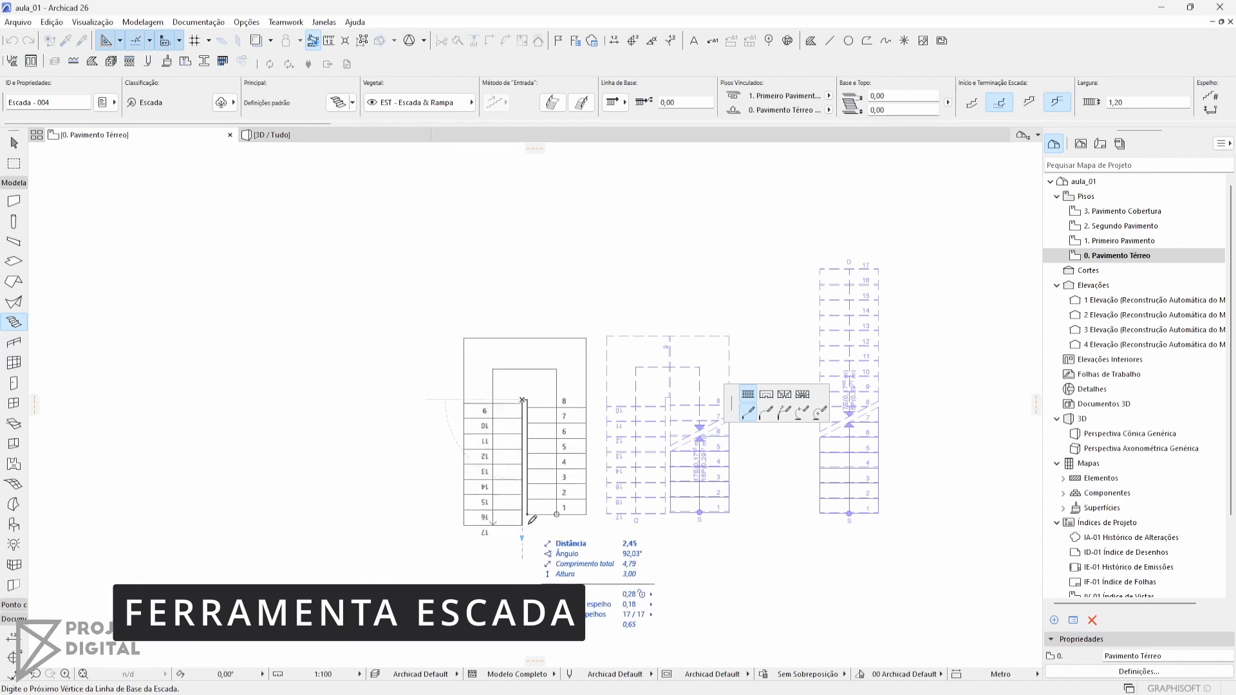
{"action": "double_click", "coordinate": [528, 508]}
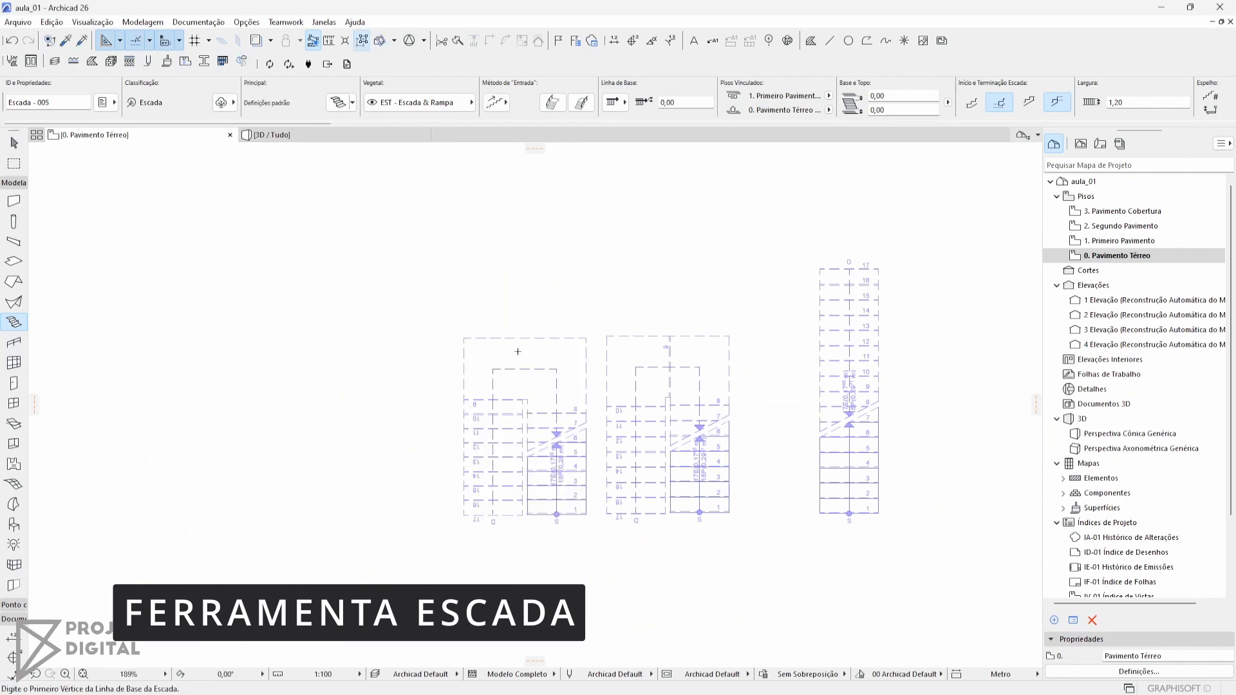
Compare the landings of the two U-shaped stairs in the 3D view
{"action": "key", "text": "F3"}
{"action": "middle_click_drag", "start_coordinate": [598, 444], "coordinate": [670, 576]}
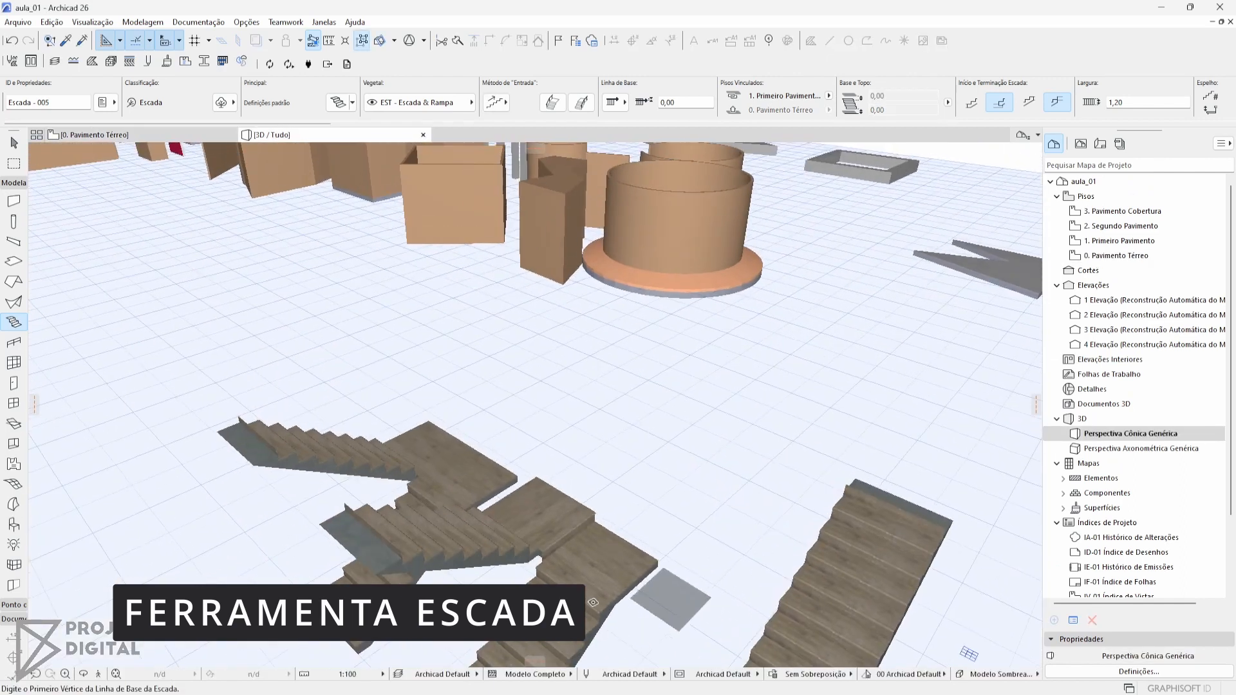
{"action": "key", "text": "Escape"}
{"action": "scroll", "coordinate": [475, 488], "scroll_direction": "up", "scroll_amount": 3}
Draw a curved stair on the floor plan beside the two U-shaped stairs, using an arc segment for its flight
{"action": "key", "text": "F2"}
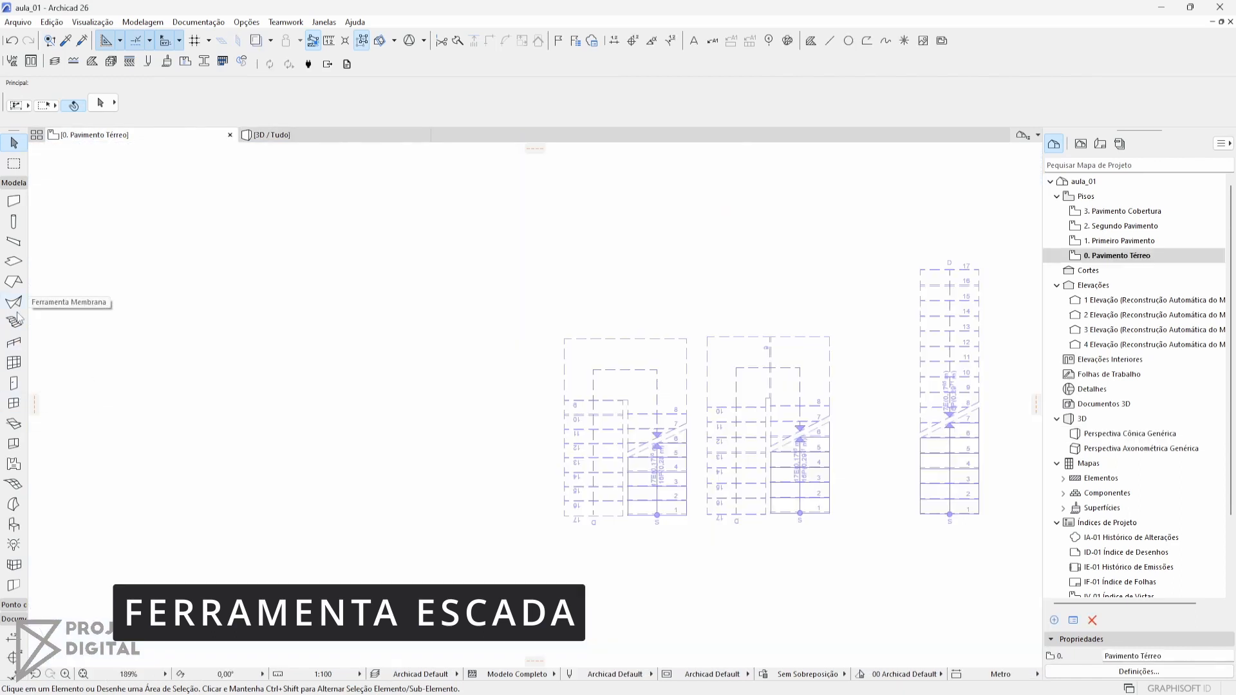
{"action": "left_click", "coordinate": [14, 322]}
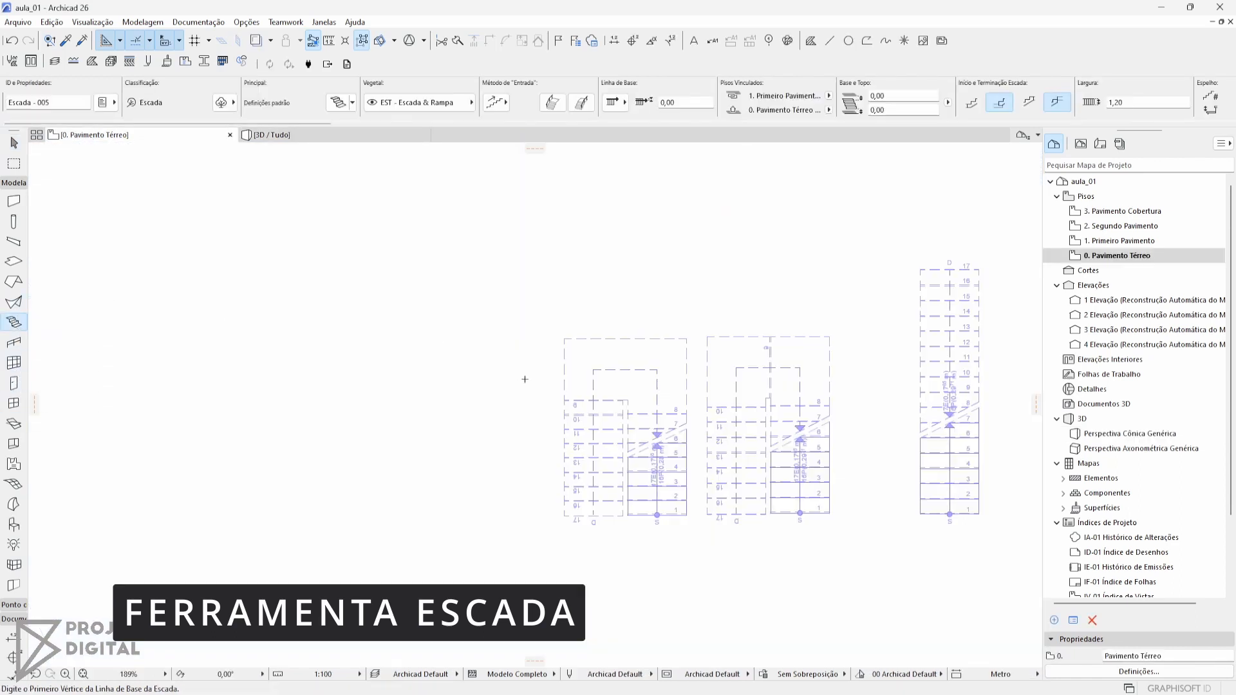
{"action": "left_click", "coordinate": [449, 514]}
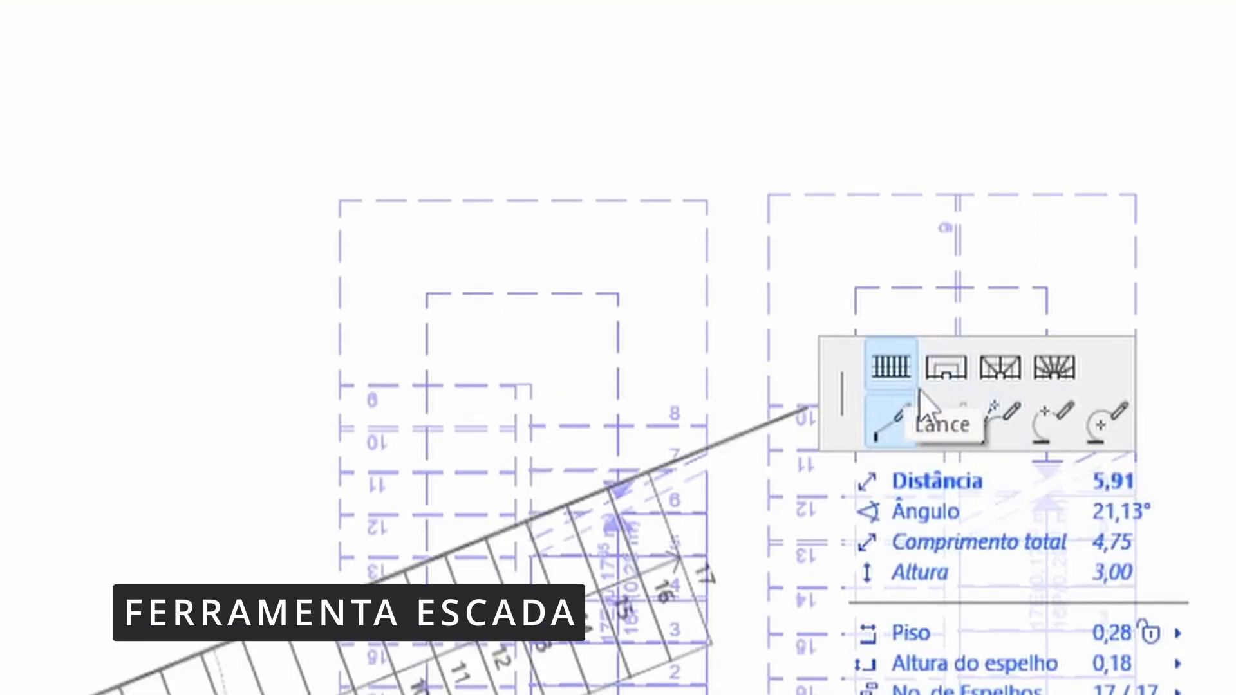
{"action": "left_click", "coordinate": [994, 418]}
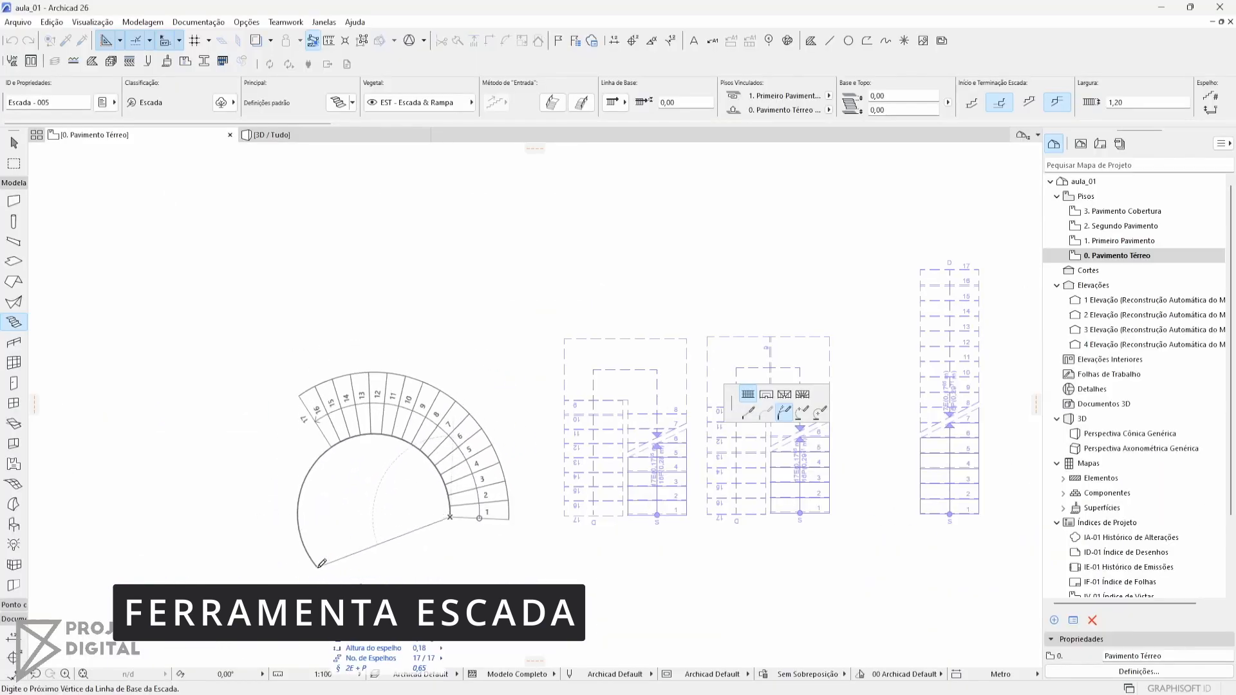
{"action": "double_click", "coordinate": [283, 488]}
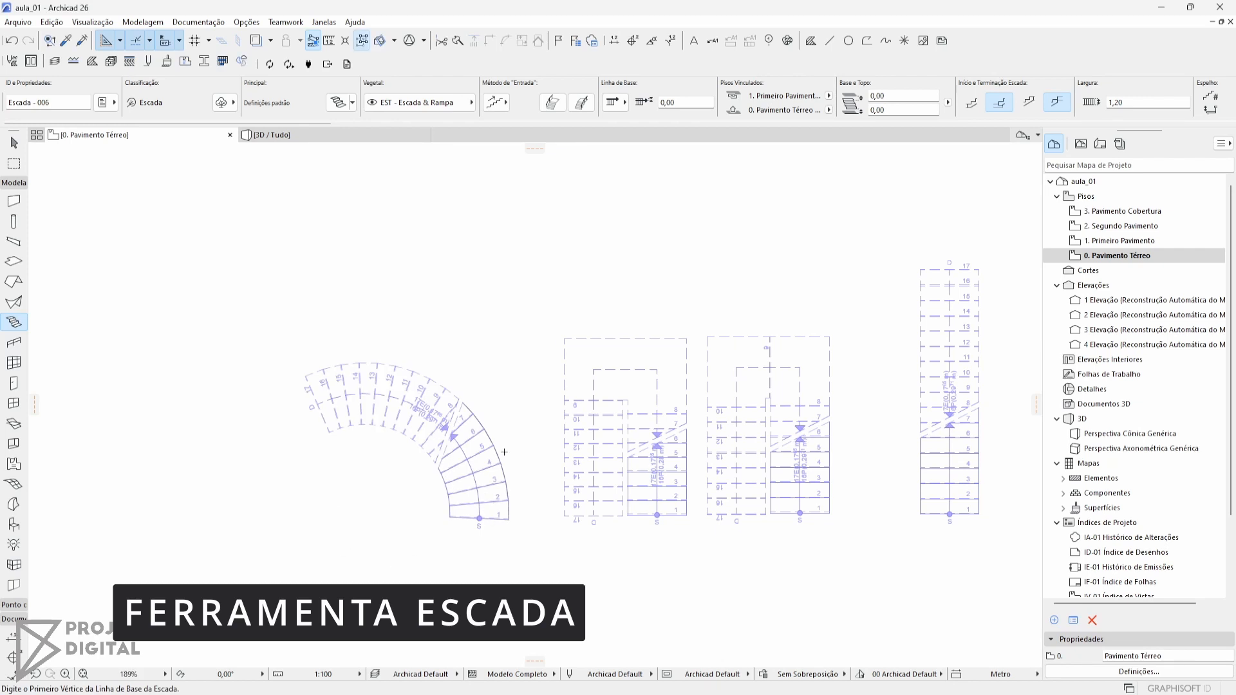
Start the Railing tool near the polygonal wall and load the Guarda-Corpo - Default favorite
{"action": "middle_click_drag", "start_coordinate": [415, 377], "coordinate": [669, 367]}
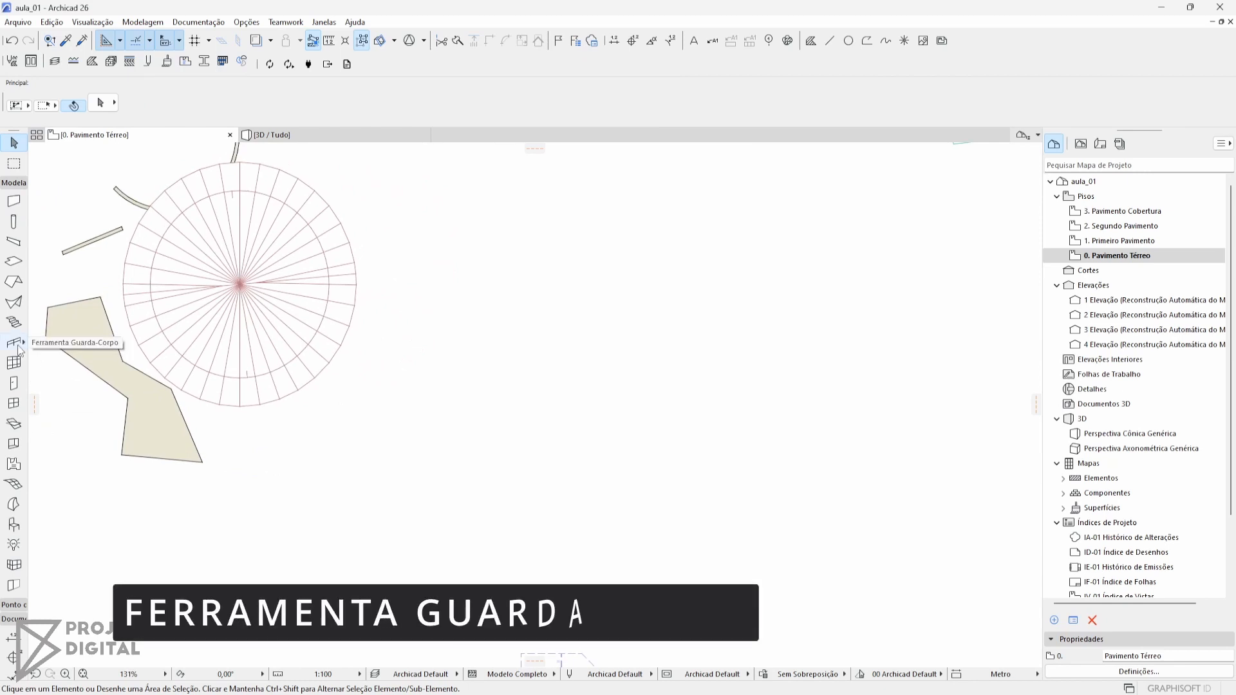
{"action": "middle_click_drag", "start_coordinate": [246, 381], "coordinate": [474, 434]}
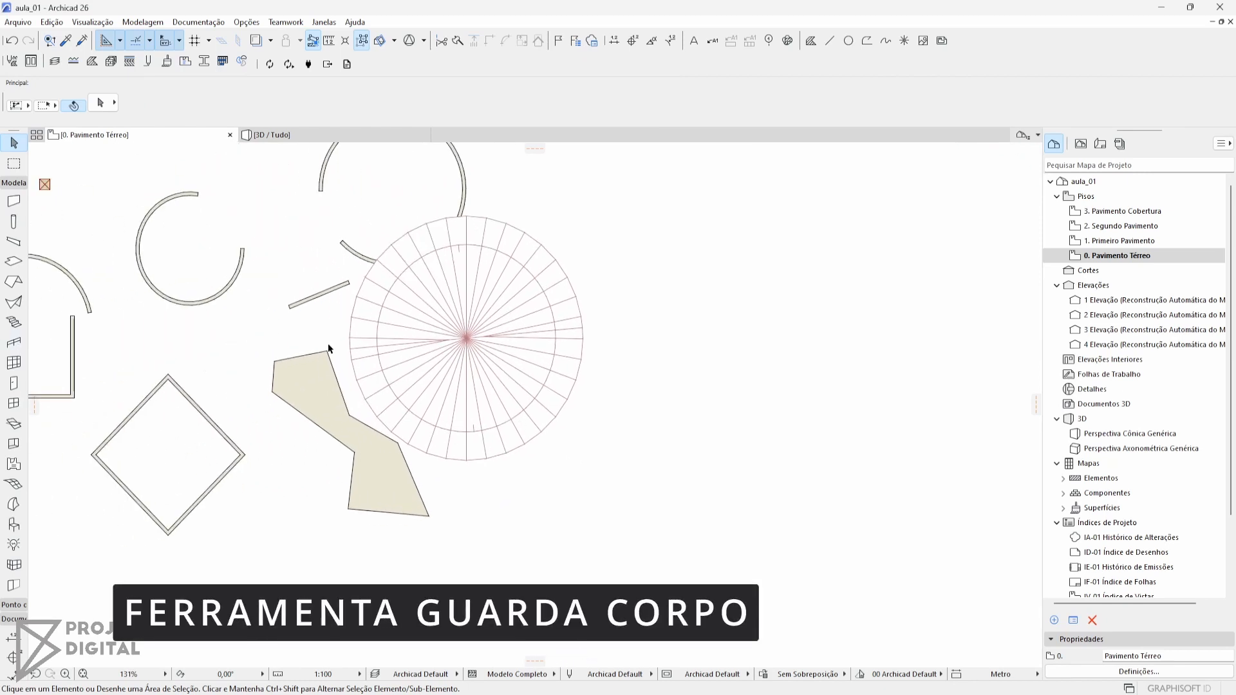
{"action": "middle_click_drag", "start_coordinate": [426, 474], "coordinate": [362, 273]}
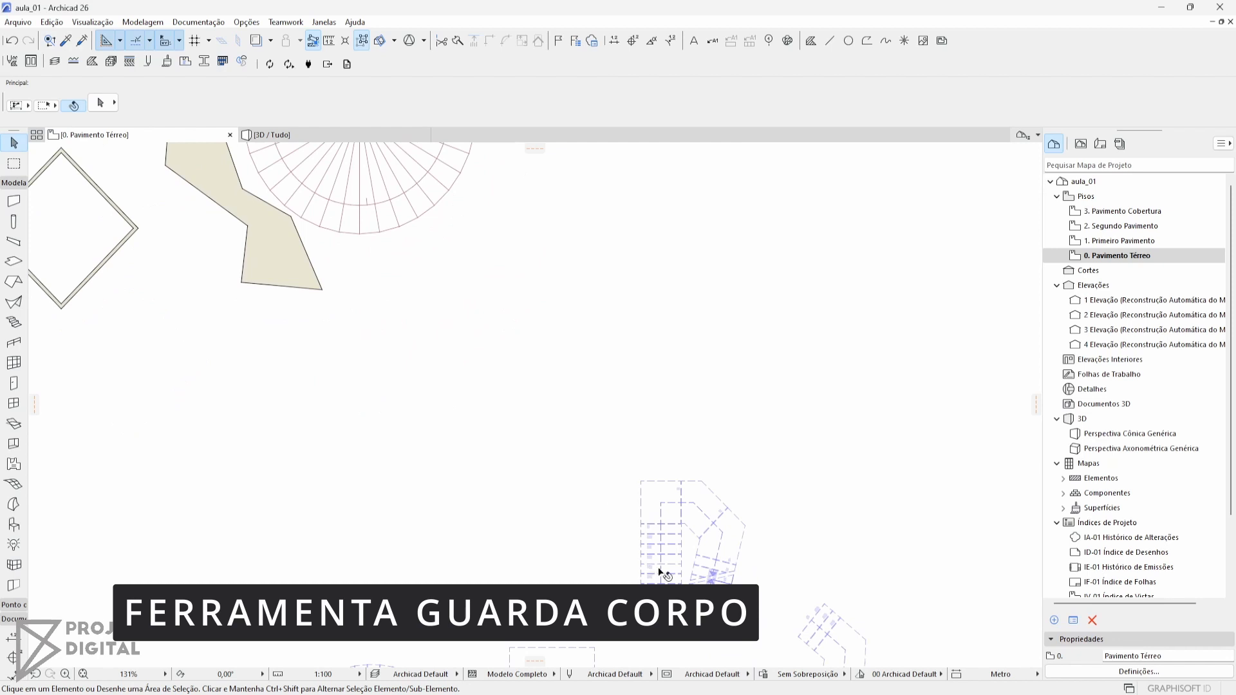
{"action": "middle_click_drag", "start_coordinate": [459, 406], "coordinate": [499, 450]}
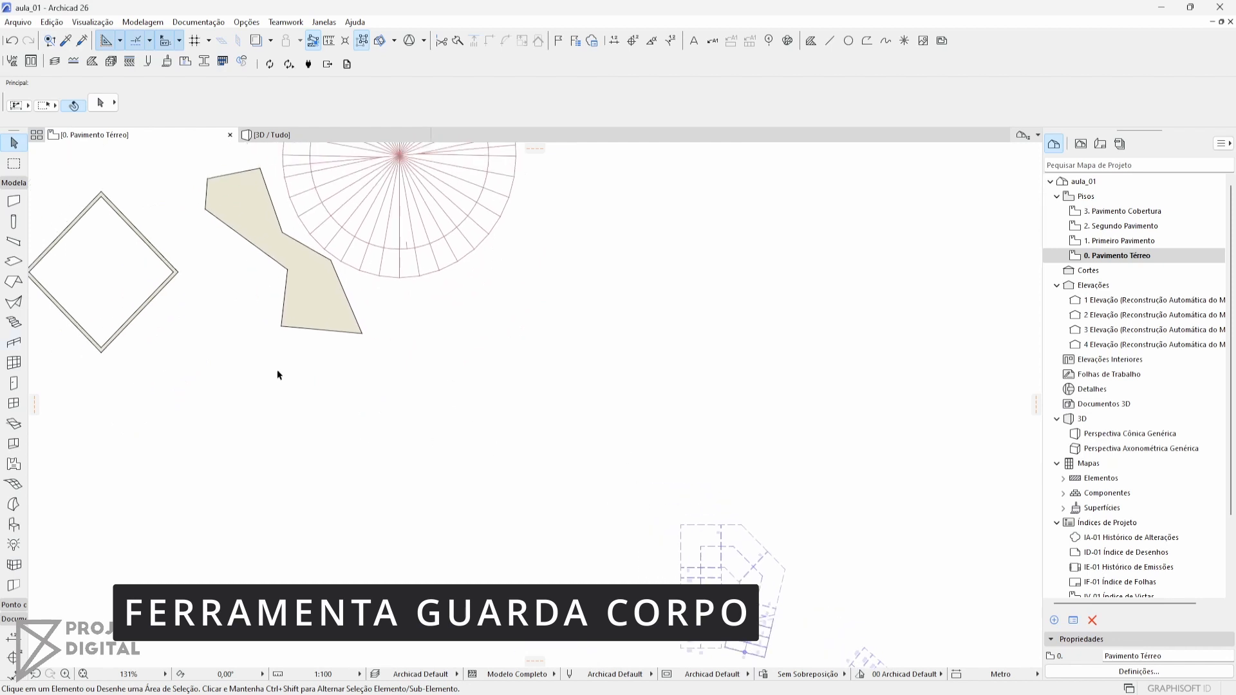
{"action": "left_click", "coordinate": [14, 343]}
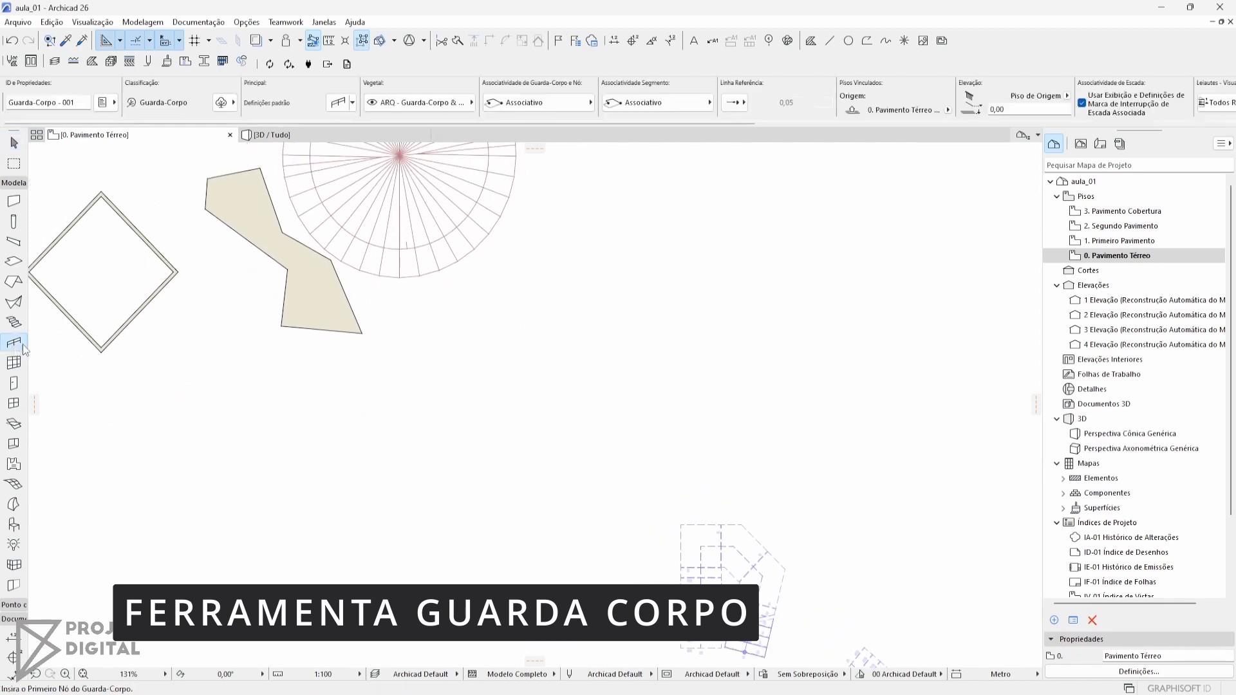
{"action": "left_click", "coordinate": [352, 105]}
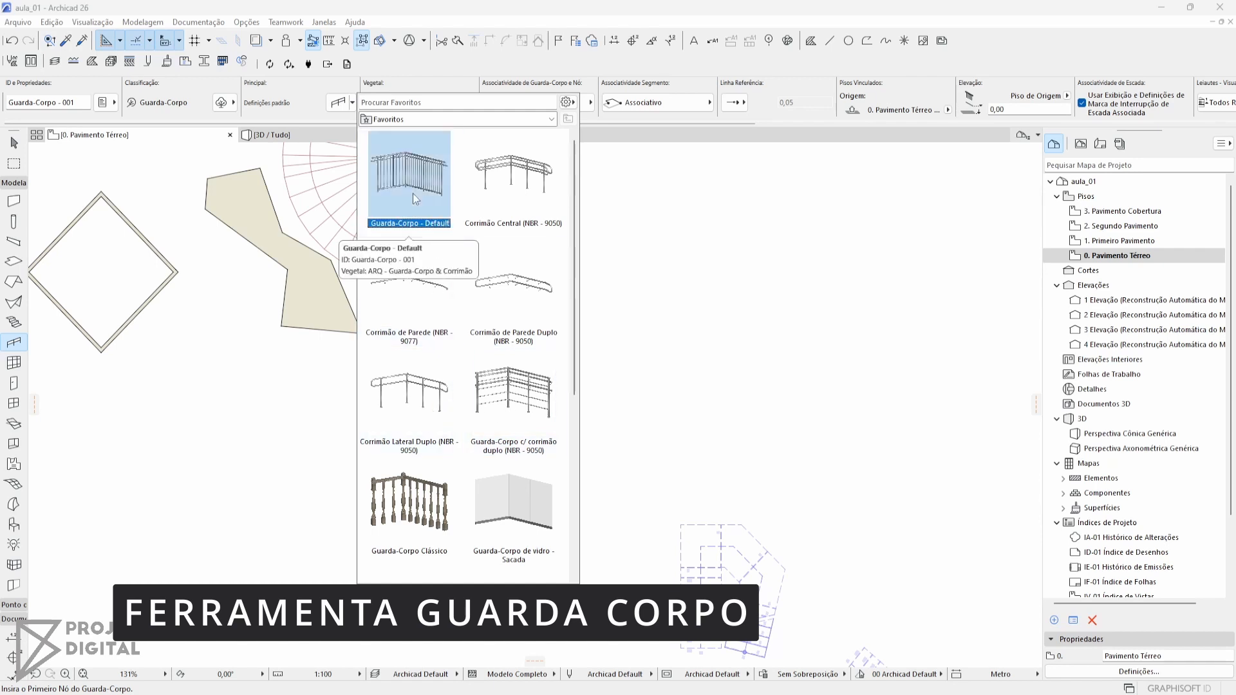
{"action": "left_click", "coordinate": [399, 213]}
{"action": "middle_click_drag", "start_coordinate": [394, 281], "coordinate": [441, 330]}
{"action": "scroll", "coordinate": [361, 357], "scroll_direction": "up", "scroll_amount": 2}
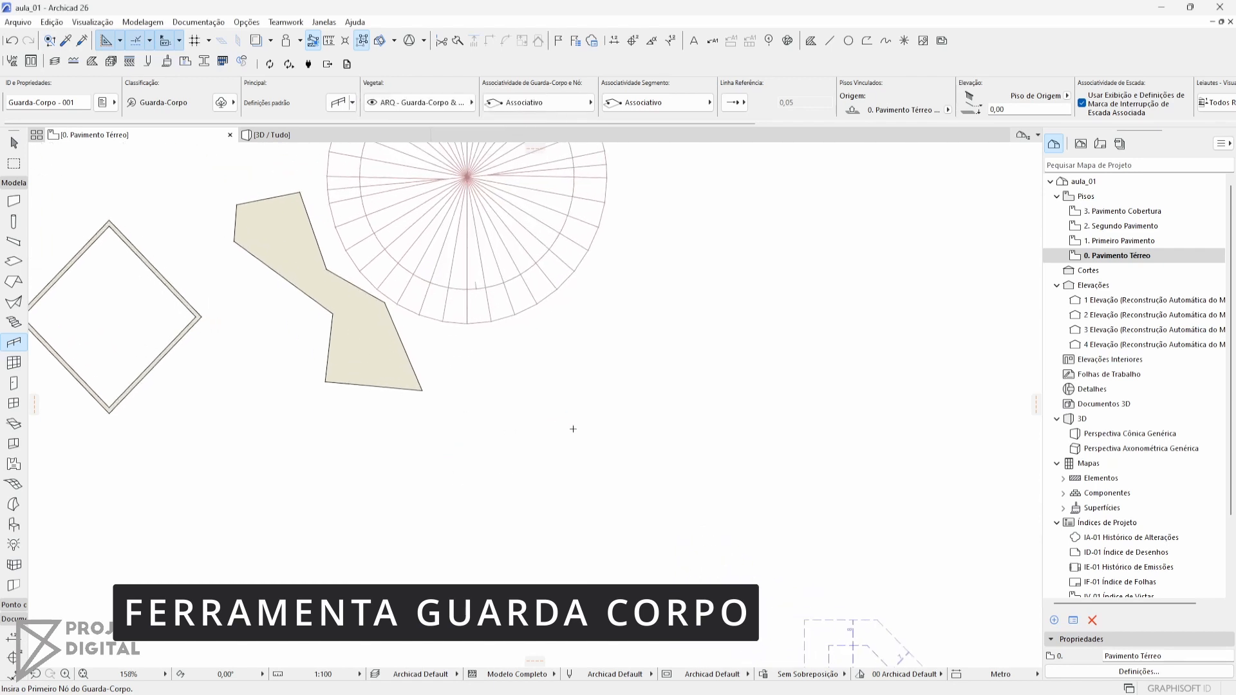
Examine the Estático and Associativo options for the railing's node and segment associativity
{"action": "middle_click_drag", "start_coordinate": [666, 363], "coordinate": [583, 359]}
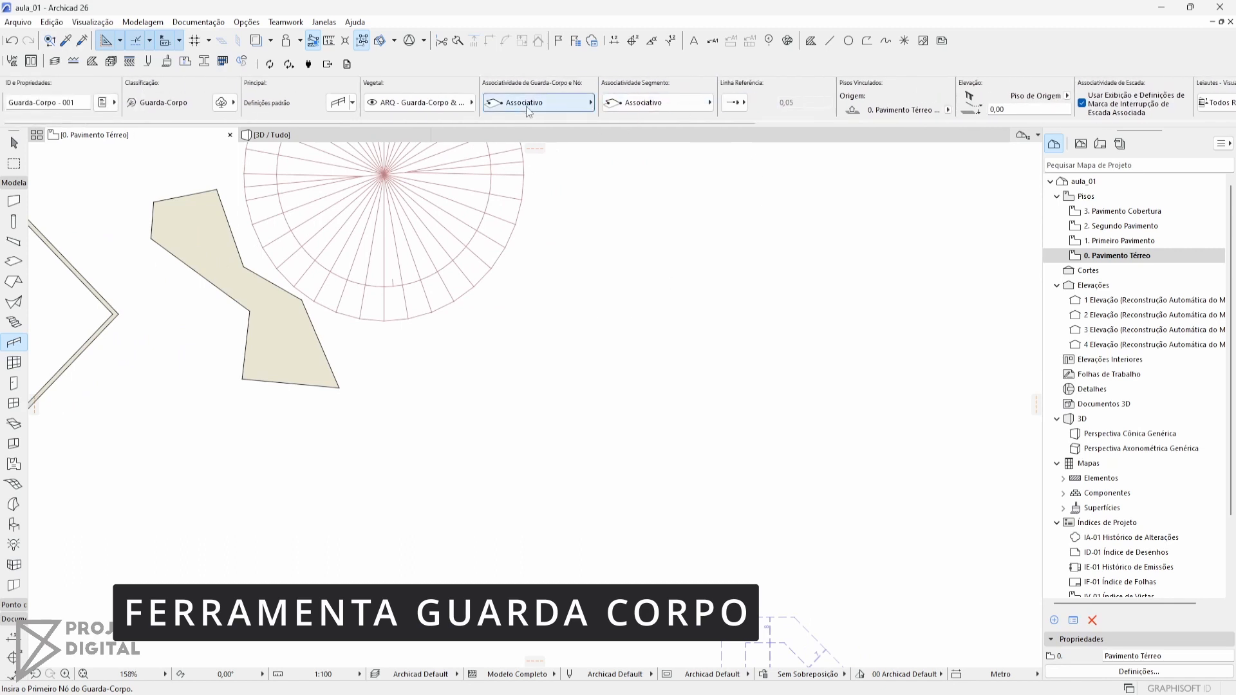
{"action": "left_click", "coordinate": [644, 105]}
{"action": "left_click", "coordinate": [659, 109]}
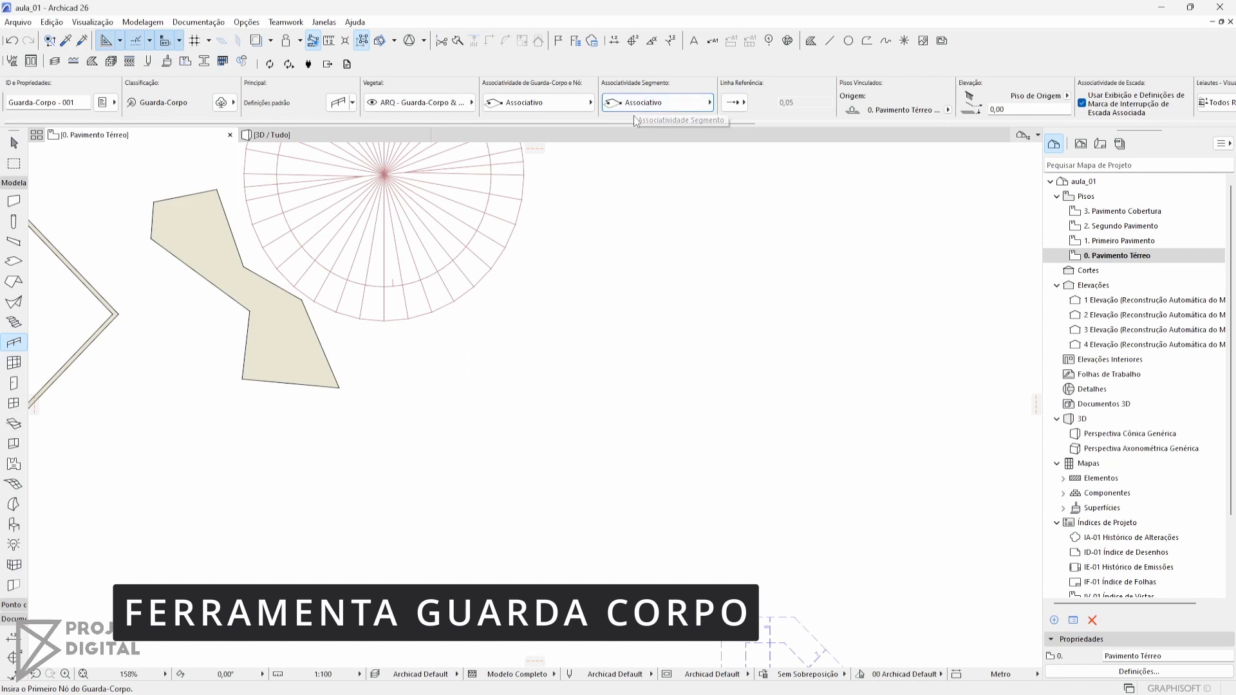
{"action": "left_click", "coordinate": [556, 111]}
{"action": "left_click", "coordinate": [554, 107]}
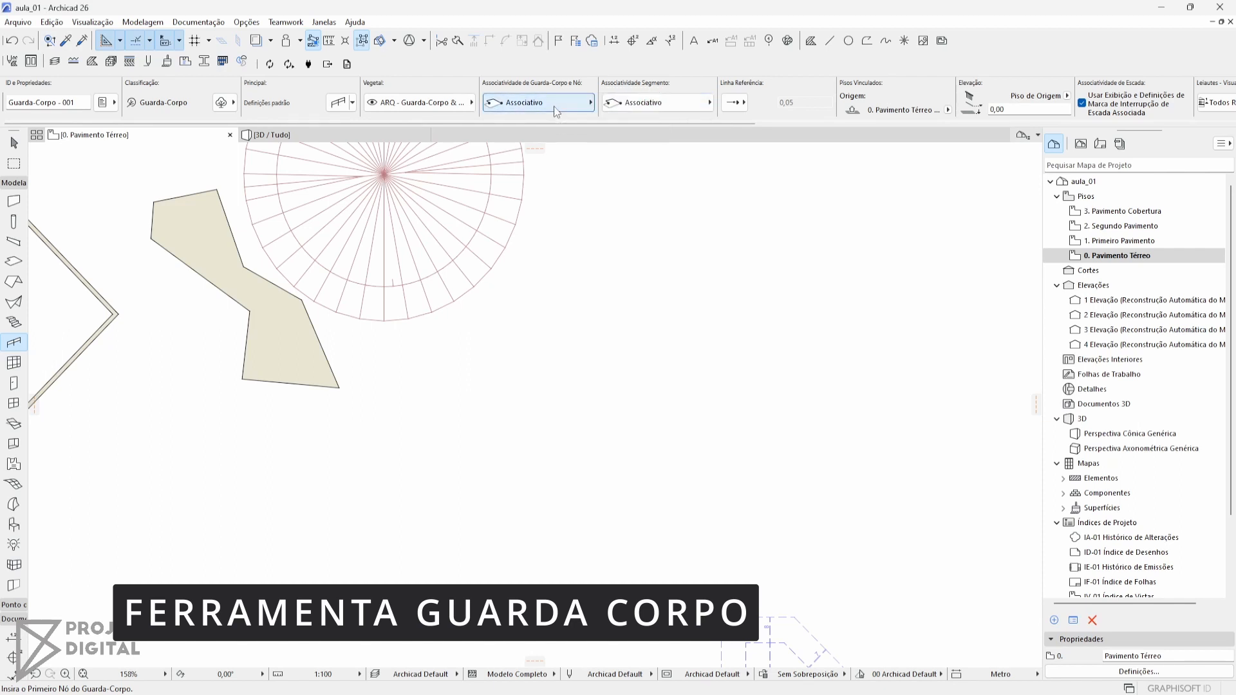
{"action": "left_click", "coordinate": [556, 110]}
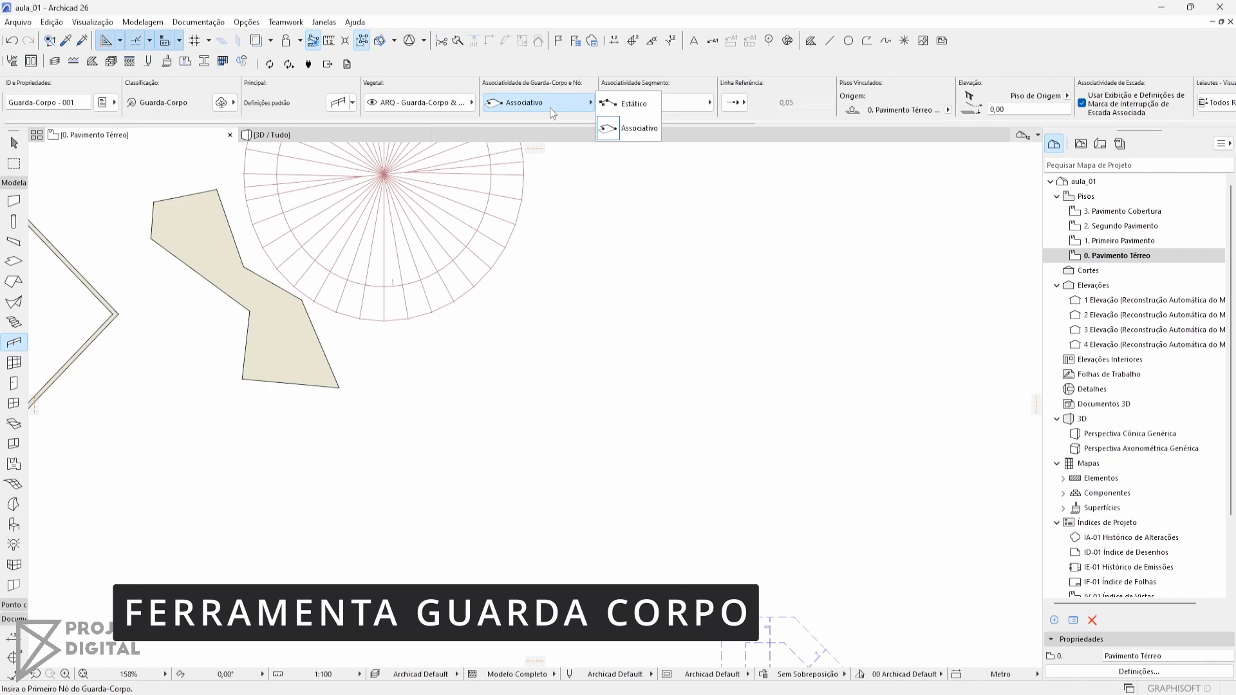
{"action": "left_click", "coordinate": [549, 107]}
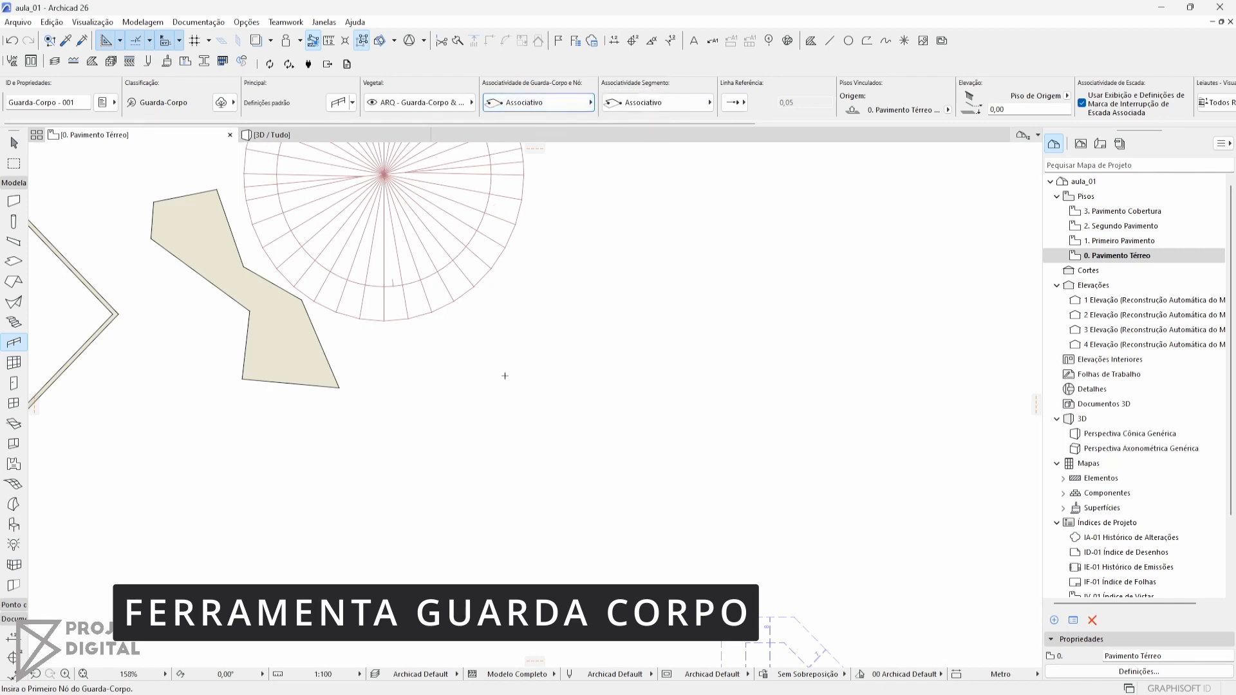
Draw an associative railing through four corners of the polygonal wall, along the three edges facing the circular roof
{"action": "middle_click_drag", "start_coordinate": [524, 340], "coordinate": [569, 357]}
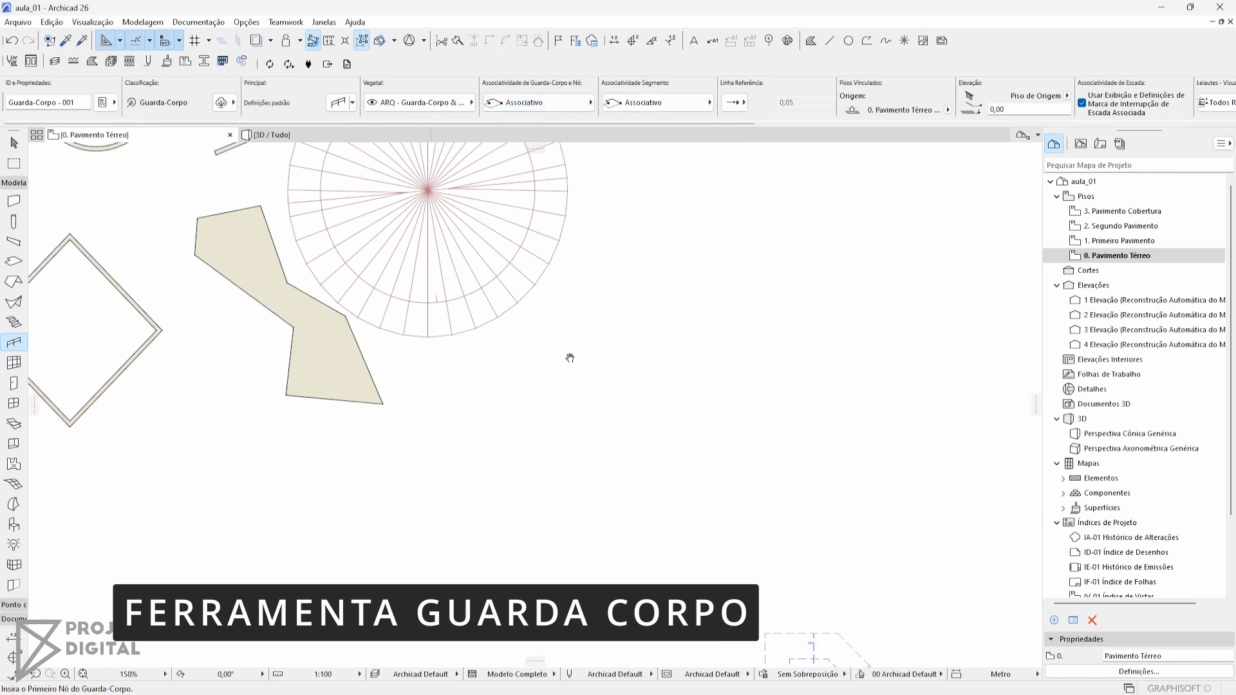
{"action": "middle_click_drag", "start_coordinate": [431, 337], "coordinate": [550, 360]}
{"action": "scroll", "coordinate": [499, 425], "scroll_direction": "up", "scroll_amount": 1}
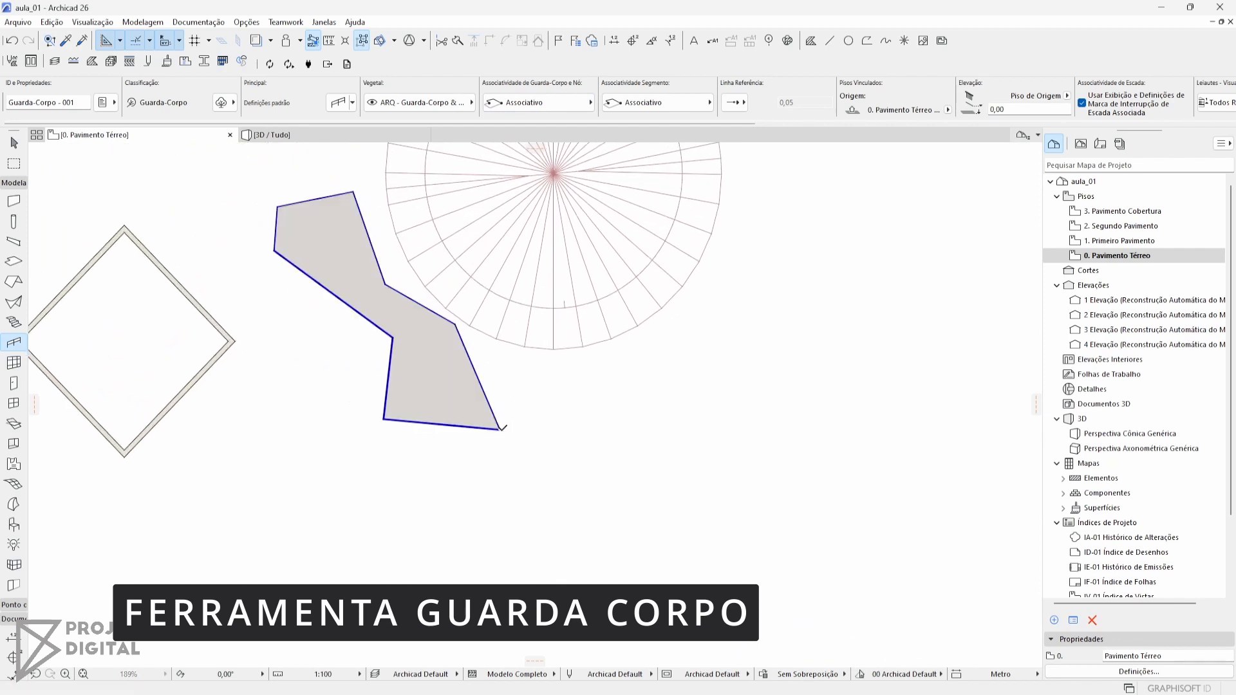
{"action": "left_click", "coordinate": [500, 429]}
{"action": "left_click", "coordinate": [455, 324]}
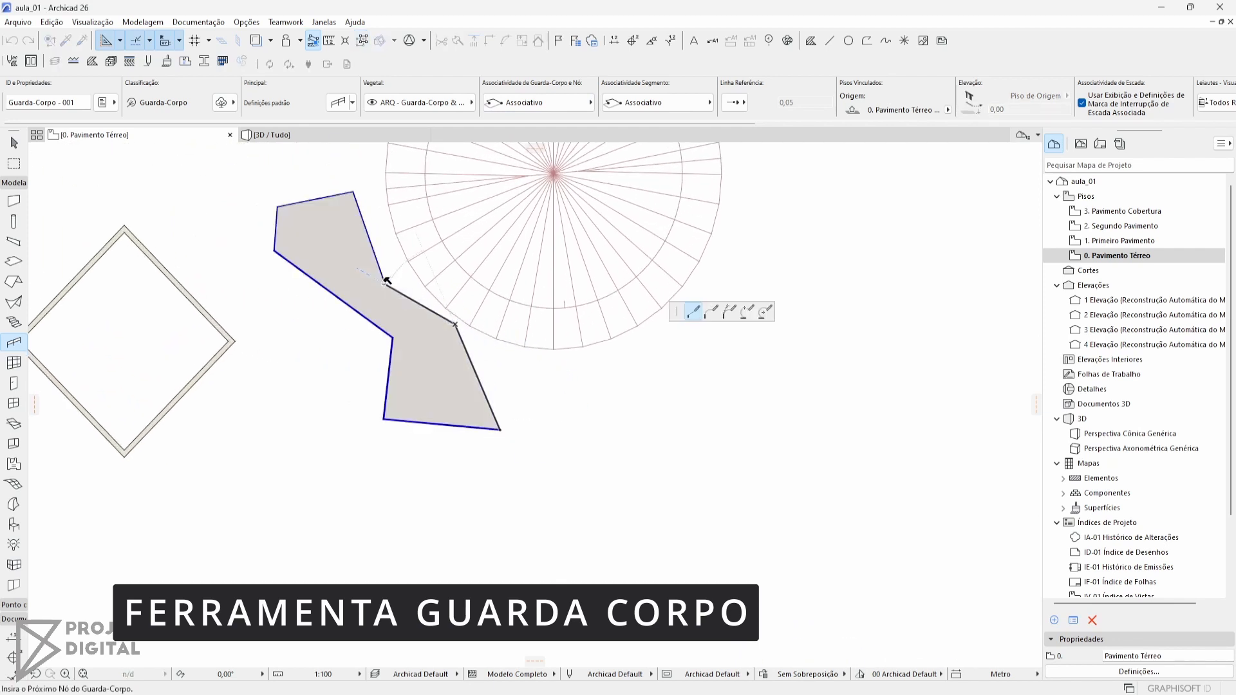
{"action": "left_click", "coordinate": [385, 284]}
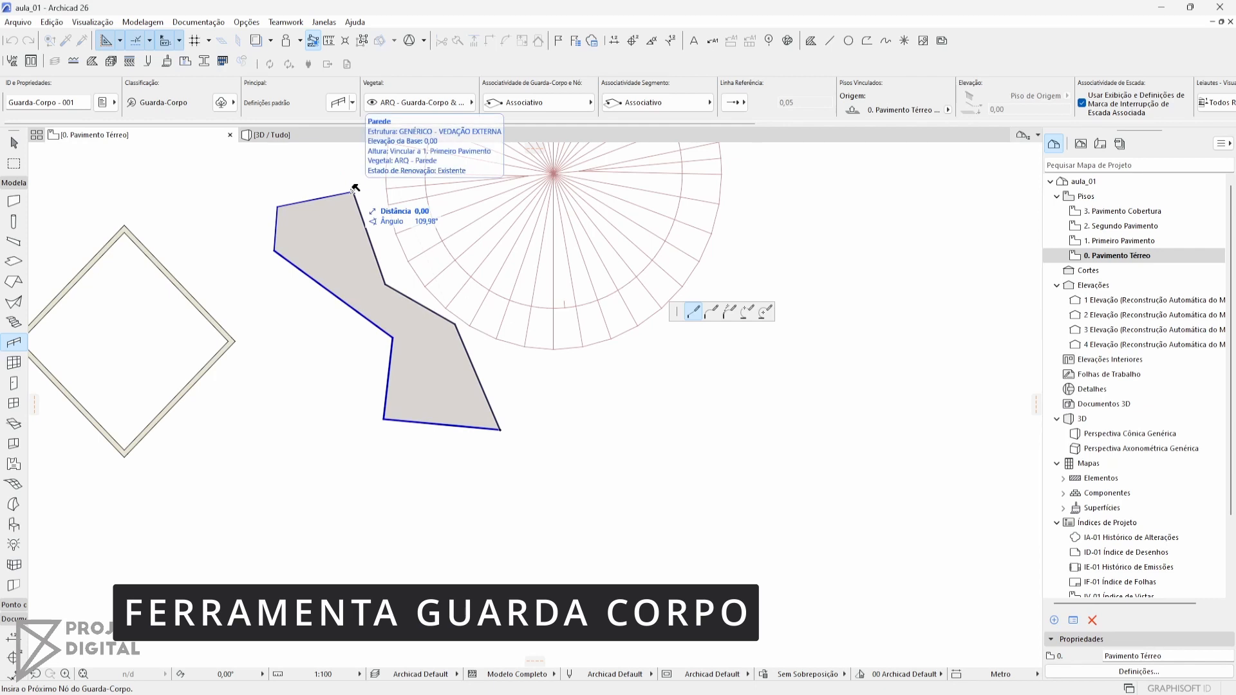
{"action": "double_click", "coordinate": [353, 191]}
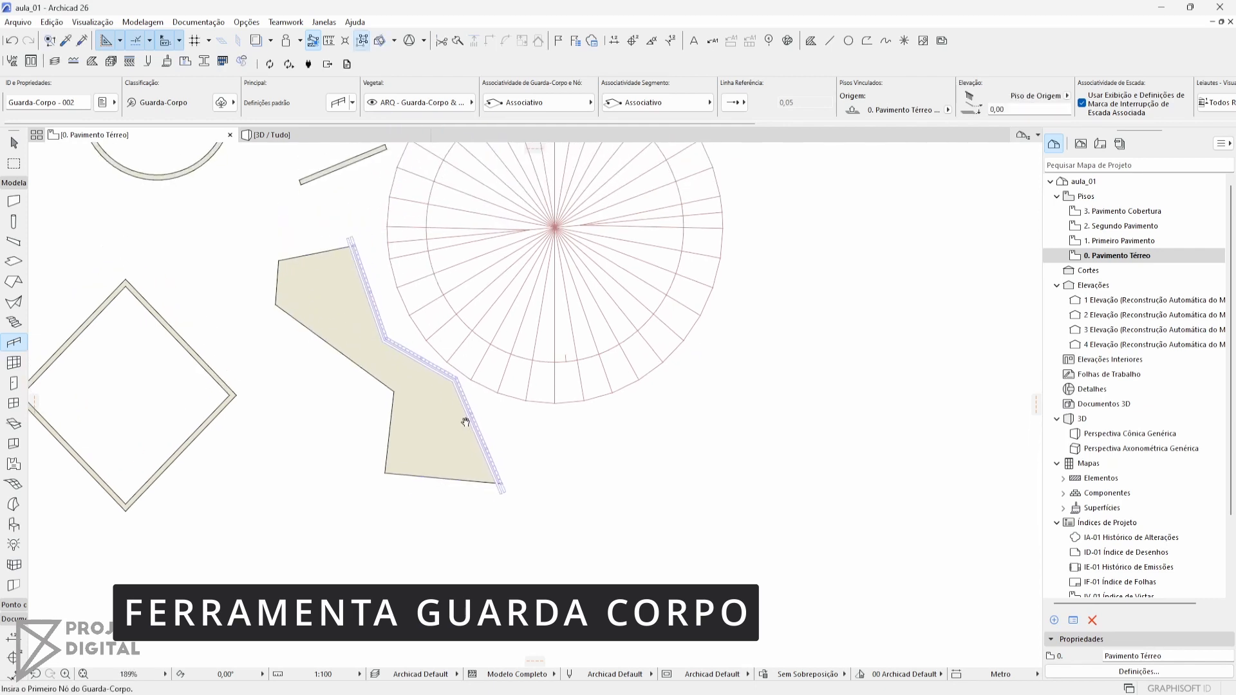
Inspect the wall's railing in the 3D view and review its general and segment settings
{"action": "key", "text": "F3"}
{"action": "middle_click_drag", "start_coordinate": [455, 539], "coordinate": [546, 519], "text": "shift"}
{"action": "left_click", "coordinate": [505, 472]}
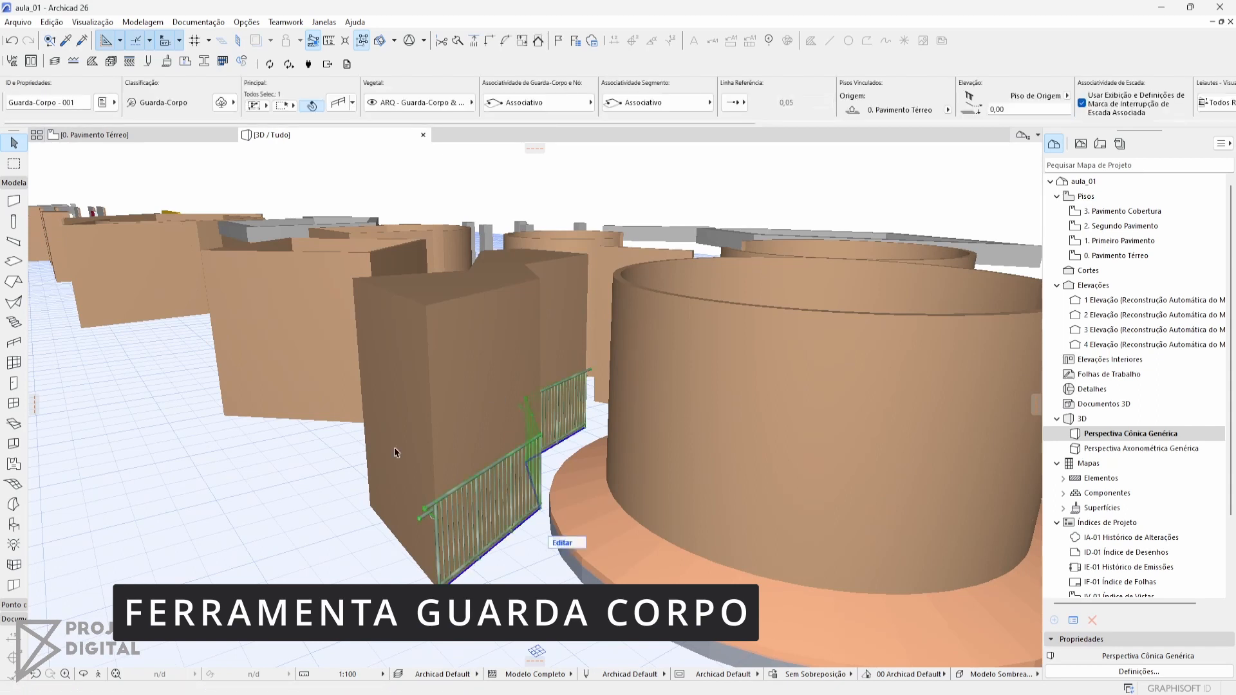
{"action": "scroll", "coordinate": [475, 538], "scroll_direction": "up", "scroll_amount": 3}
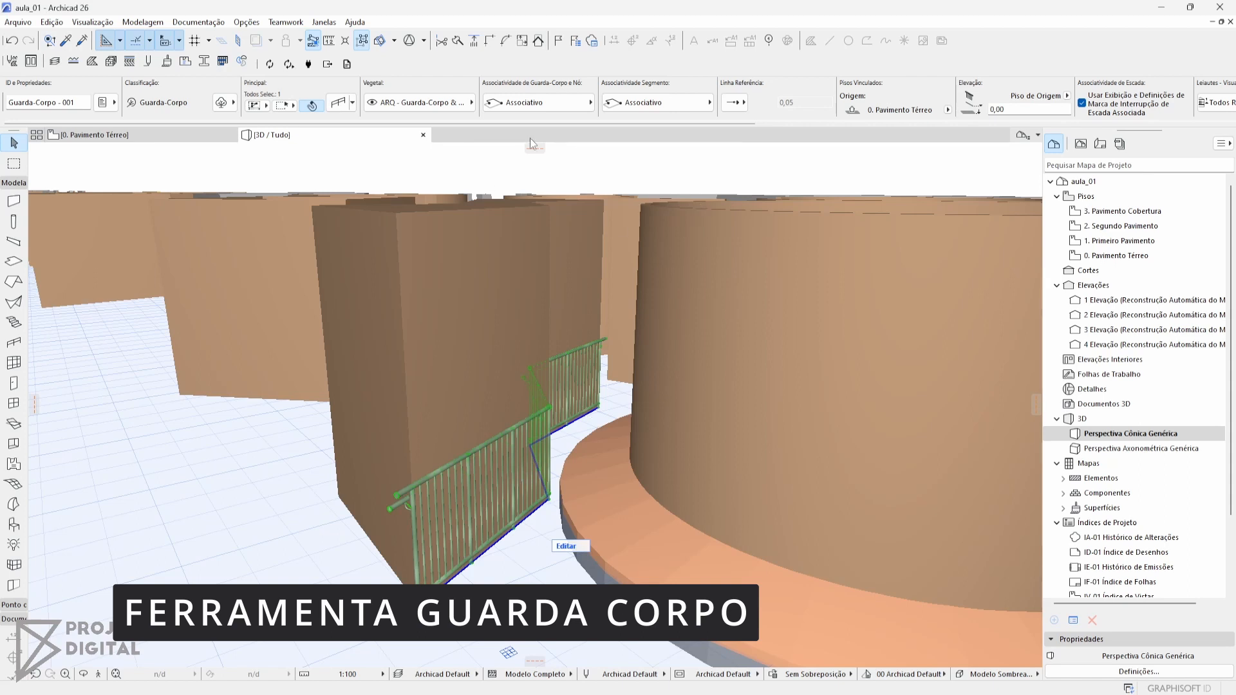
{"action": "key", "text": "ctrl+t"}
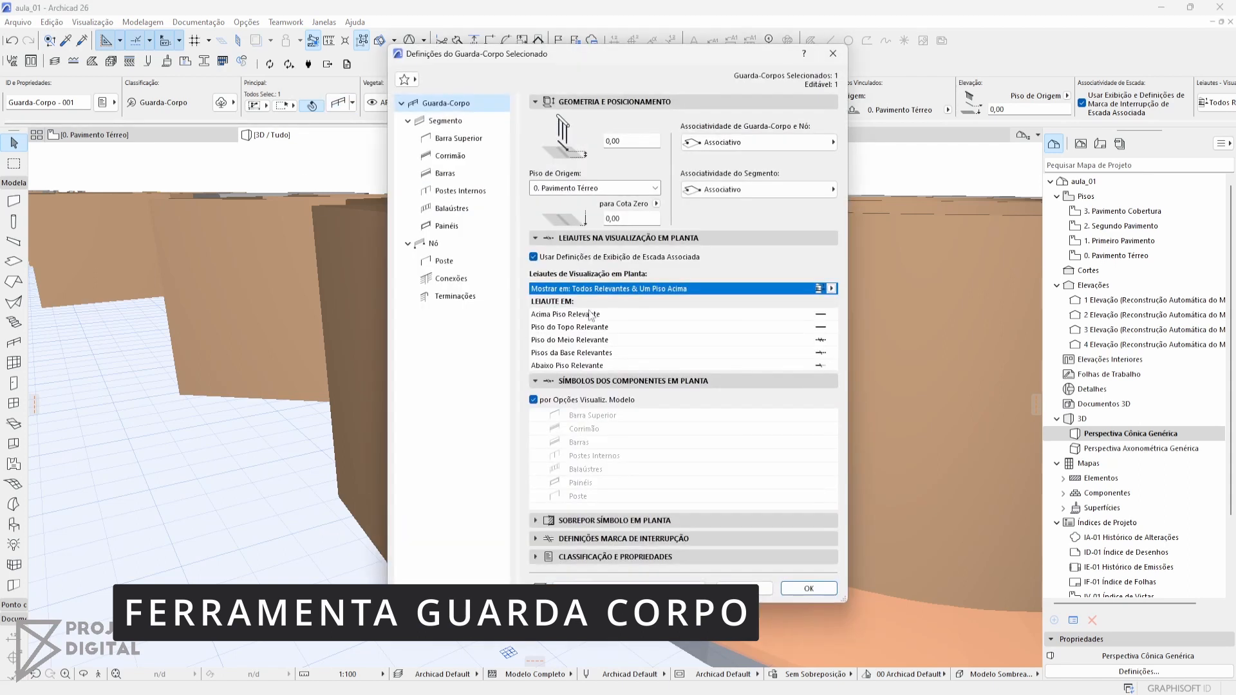
{"action": "left_click", "coordinate": [466, 121]}
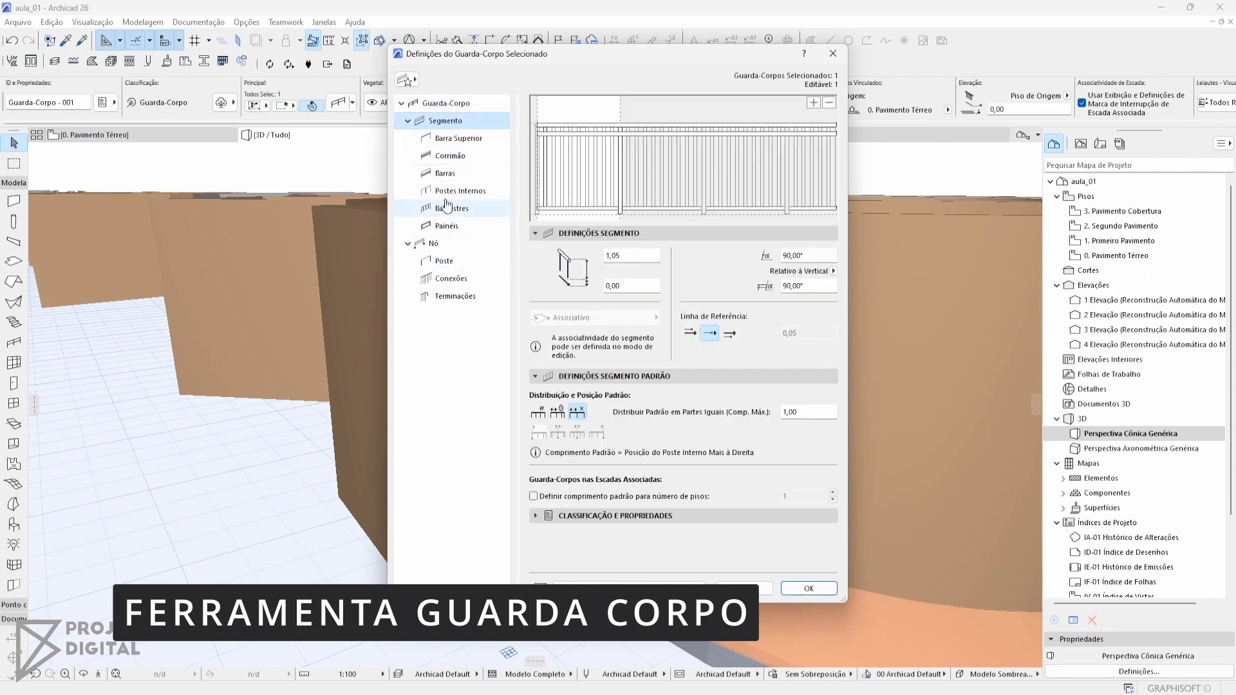
{"action": "key", "text": "Escape"}
Return to the floor plan and stretch one railing-side corner of the polygonal wall outward into the circular roof to test the railing's associativity
{"action": "key", "text": "F2"}
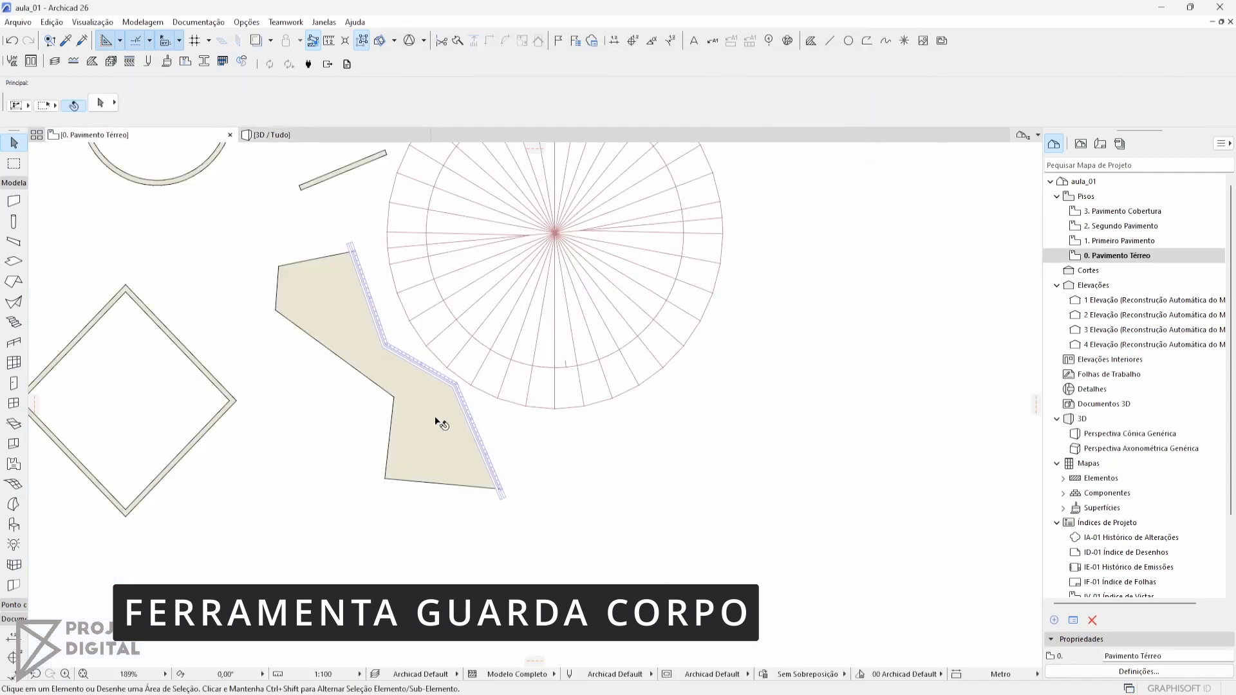
{"action": "left_click", "coordinate": [434, 374]}
{"action": "left_click", "coordinate": [452, 383]}
{"action": "left_click", "coordinate": [431, 397]}
{"action": "scroll", "coordinate": [460, 397], "scroll_direction": "up", "scroll_amount": 1}
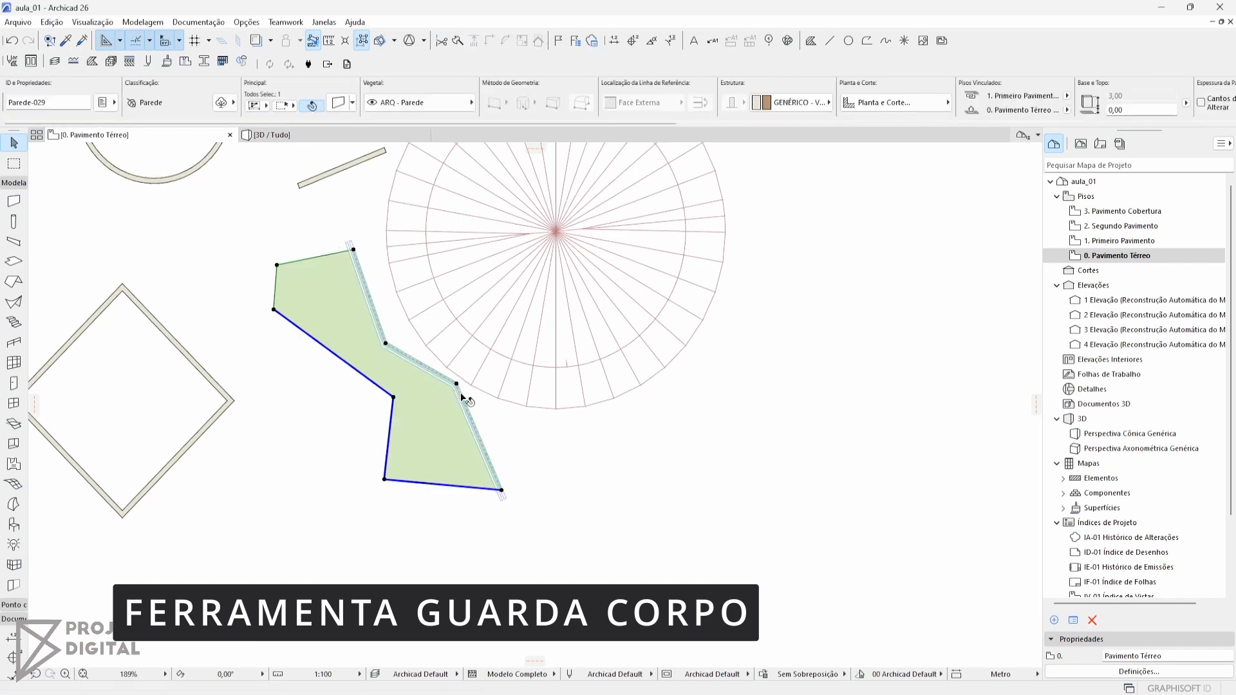
{"action": "scroll", "coordinate": [462, 396], "scroll_direction": "up", "scroll_amount": 5}
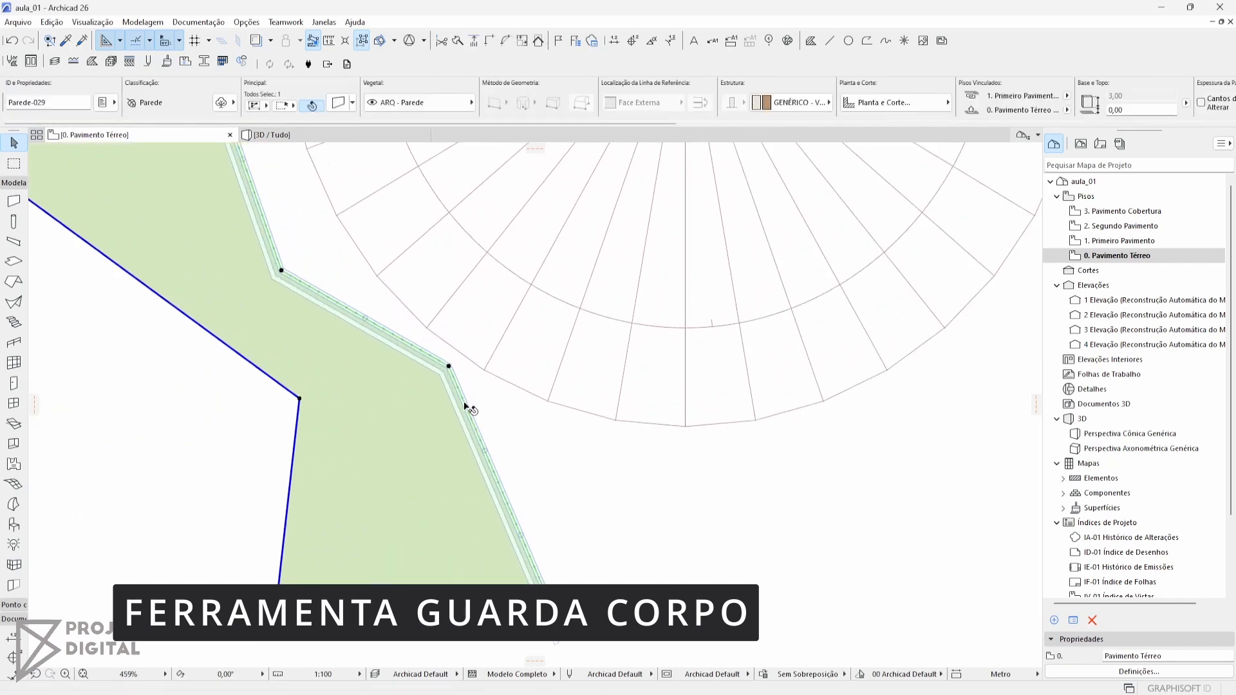
{"action": "left_click", "coordinate": [448, 366]}
{"action": "left_click", "coordinate": [663, 249]}
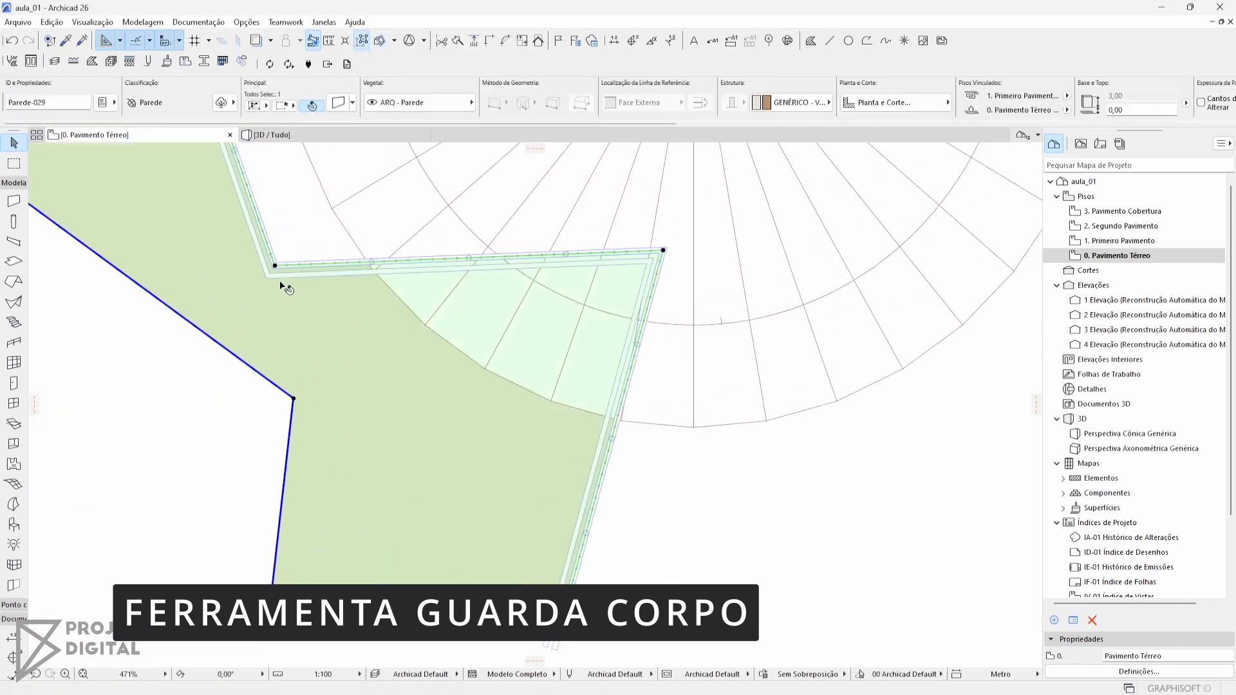
{"action": "key", "text": "Escape"}
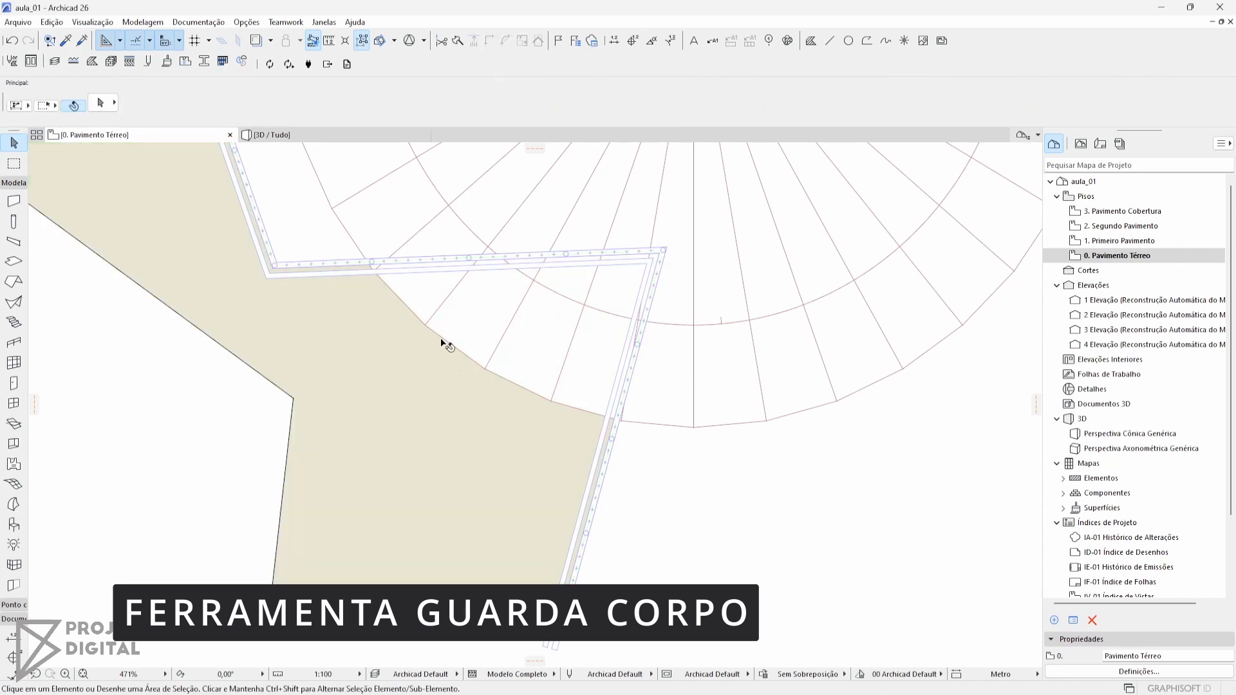
{"action": "left_click", "coordinate": [333, 263]}
{"action": "scroll", "coordinate": [556, 478], "scroll_direction": "down", "scroll_amount": 5}
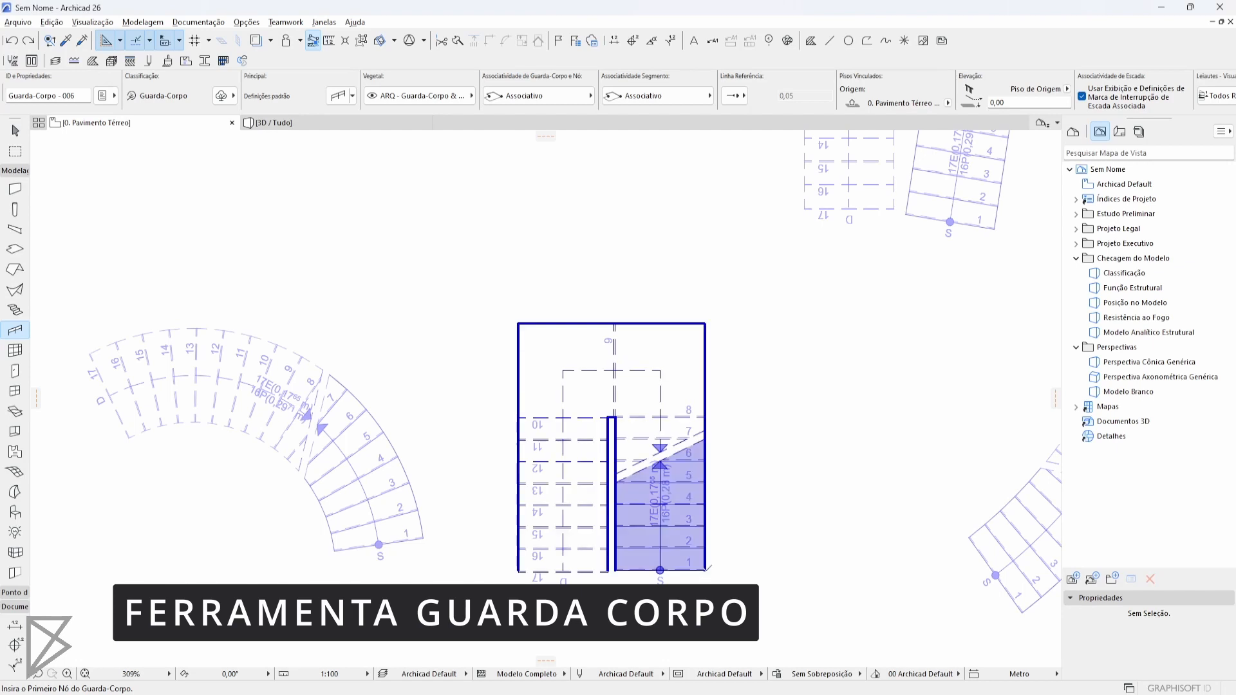
Draw an associative railing along the three outer sides of the U-shaped stair by picking its four outer corners
{"action": "left_click", "coordinate": [705, 570]}
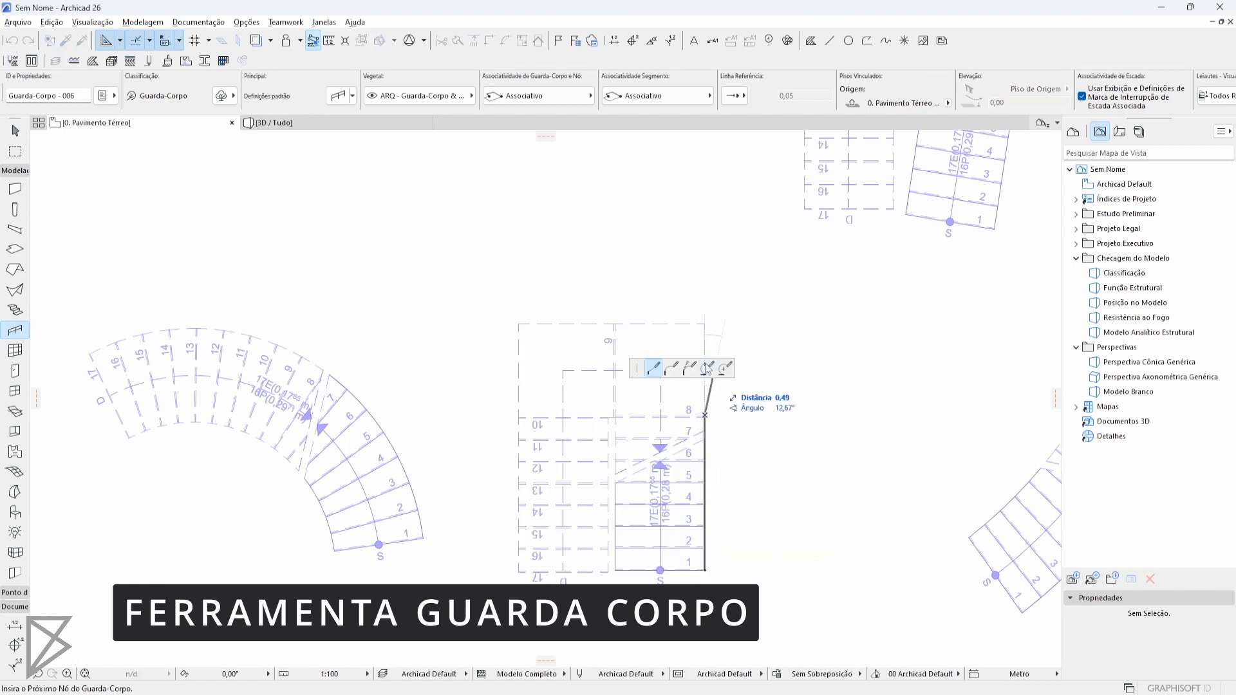
{"action": "left_click", "coordinate": [704, 323]}
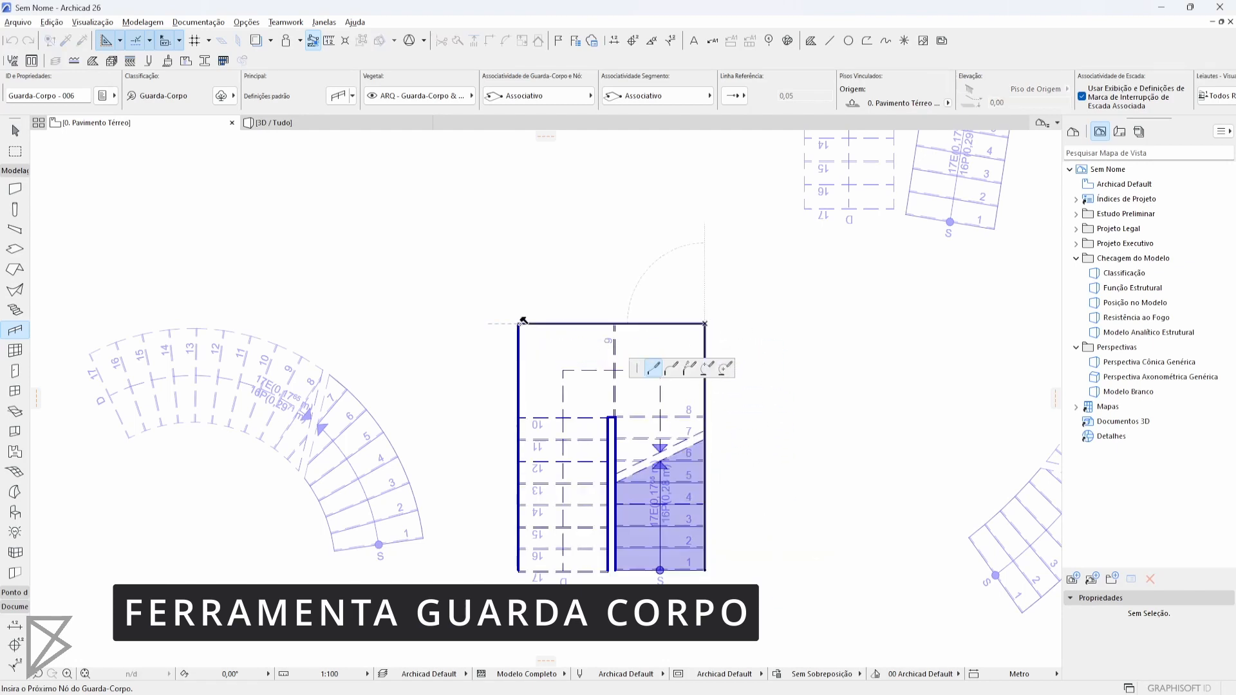
{"action": "left_click", "coordinate": [518, 324]}
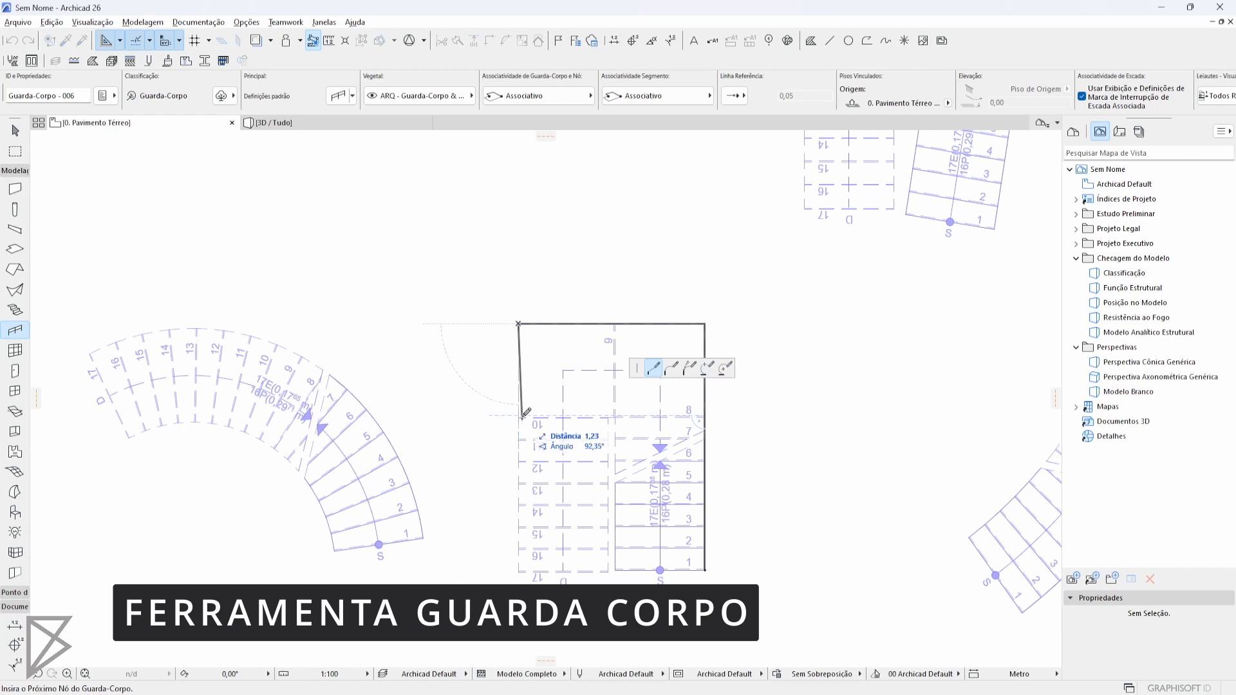
{"action": "double_click", "coordinate": [519, 569]}
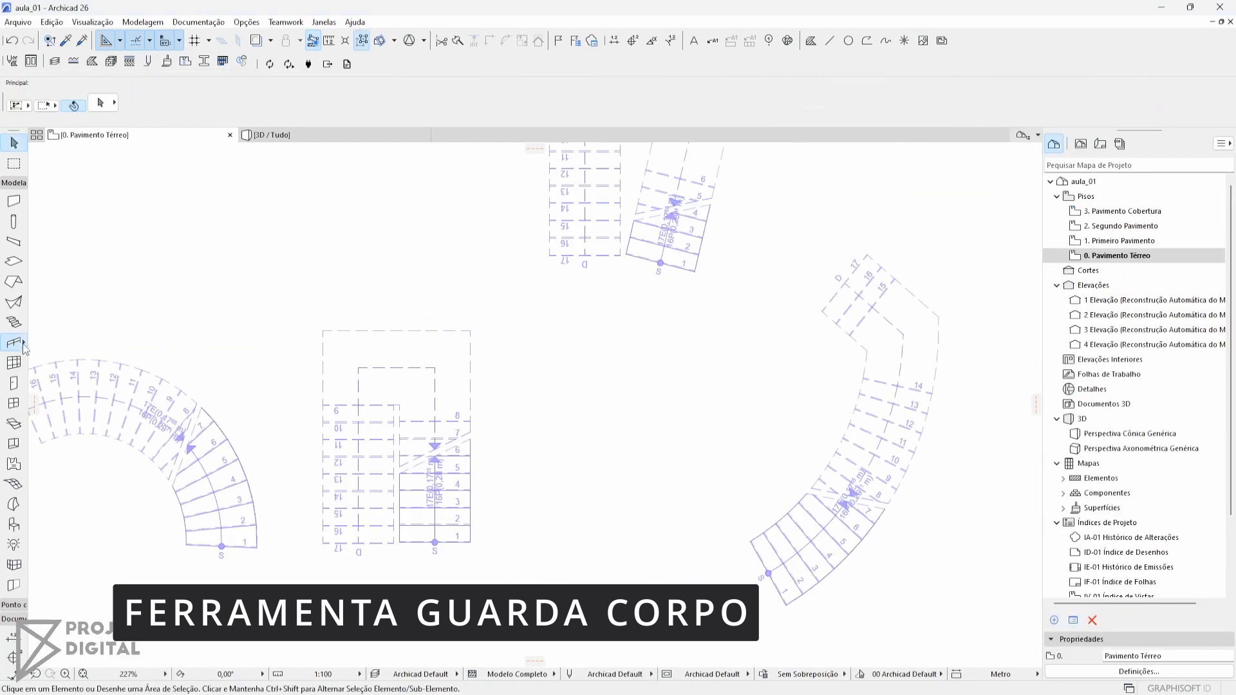
Trace the U-shaped stair's outer boundary with the Magic Wand to create its railing, and view it in 3D
{"action": "middle_click_drag", "start_coordinate": [414, 351], "coordinate": [449, 349]}
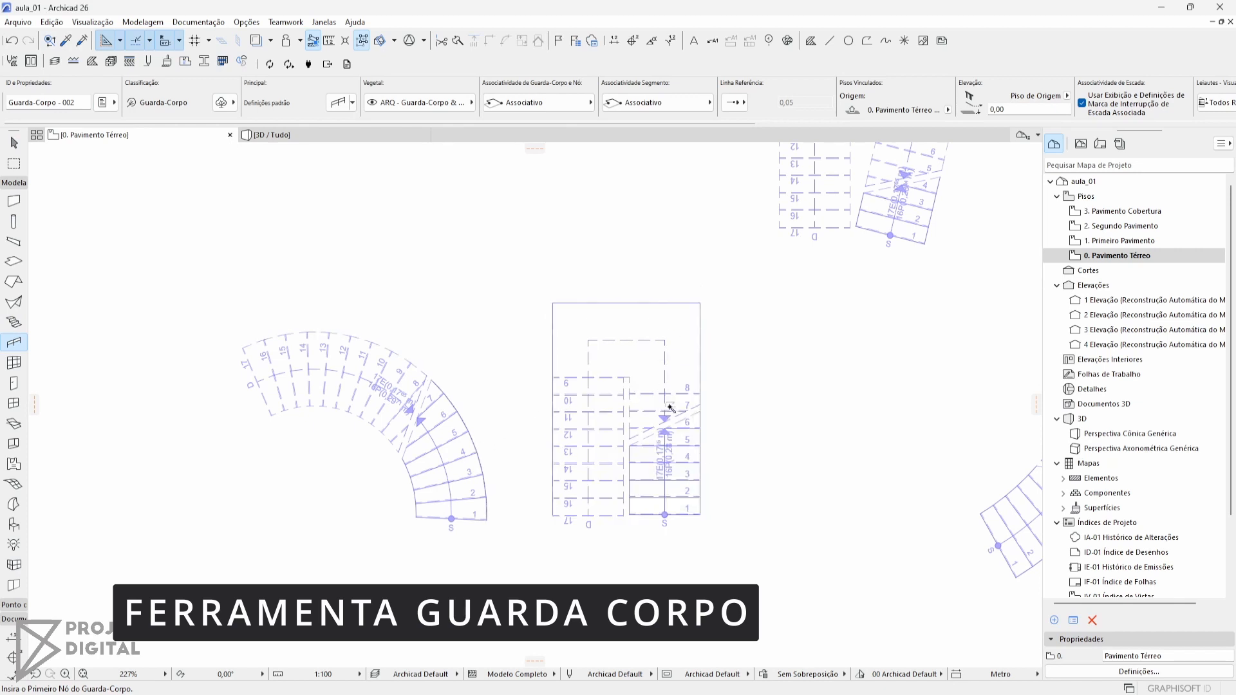
{"action": "scroll", "coordinate": [704, 436], "scroll_direction": "up", "scroll_amount": 2}
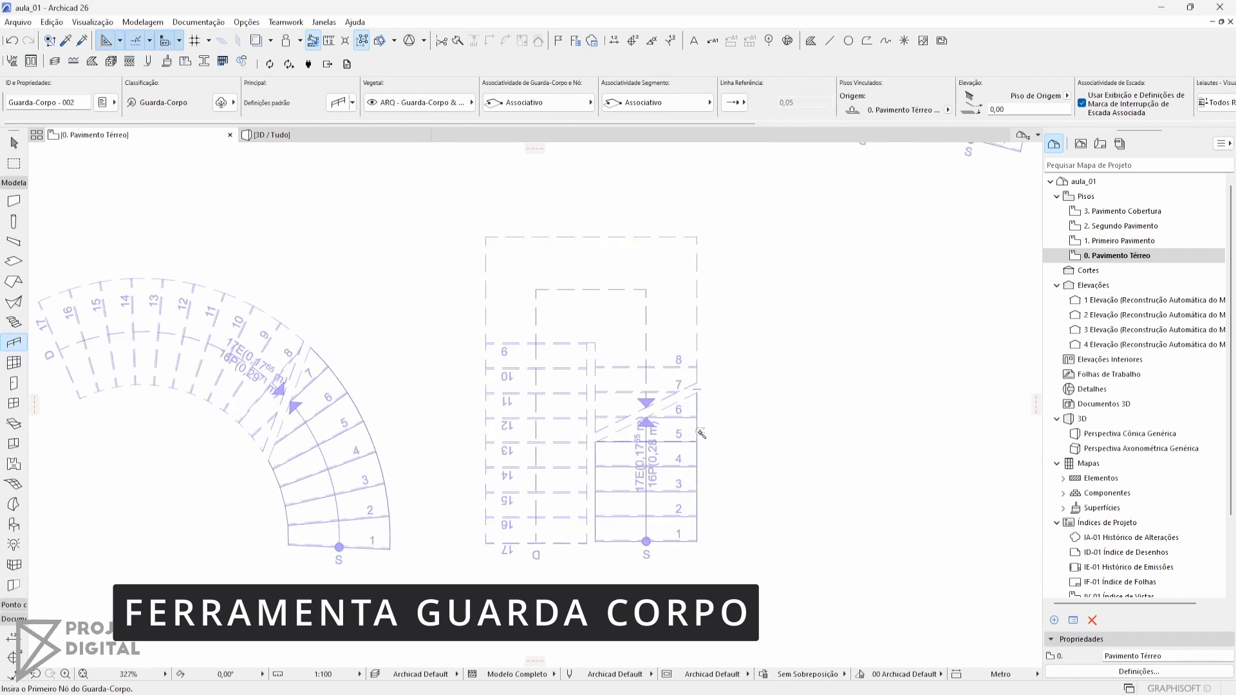
{"action": "left_click", "coordinate": [701, 435]}
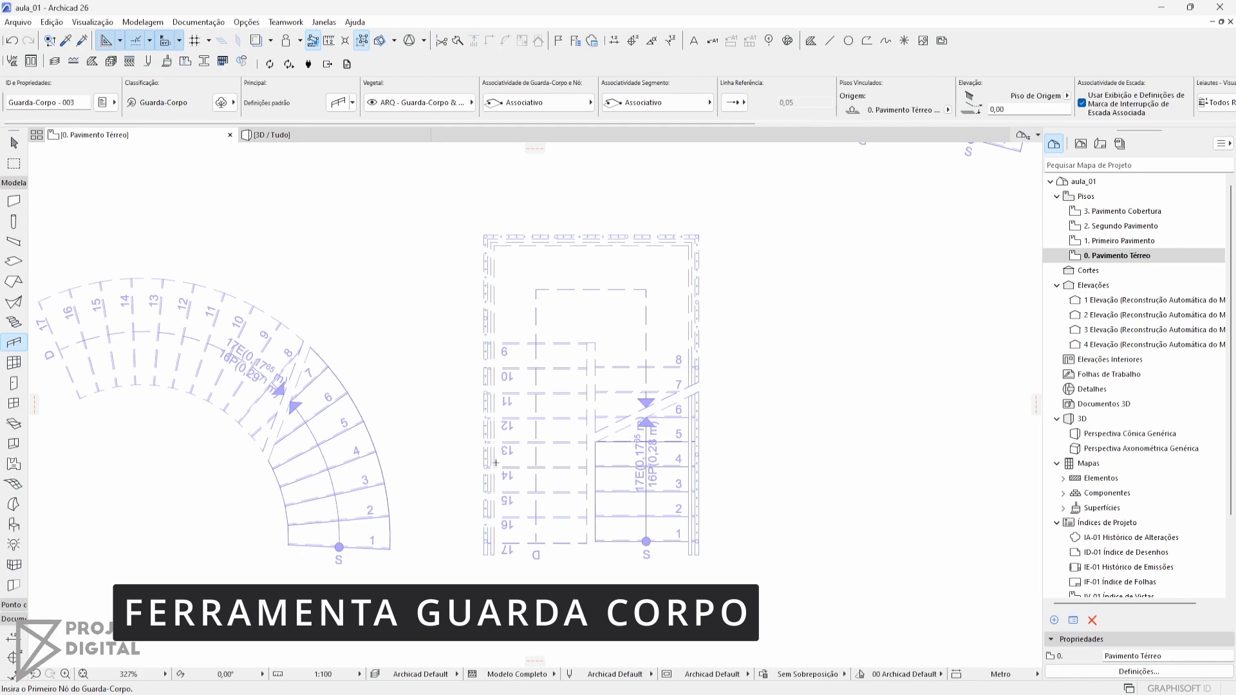
{"action": "key", "text": "F3"}
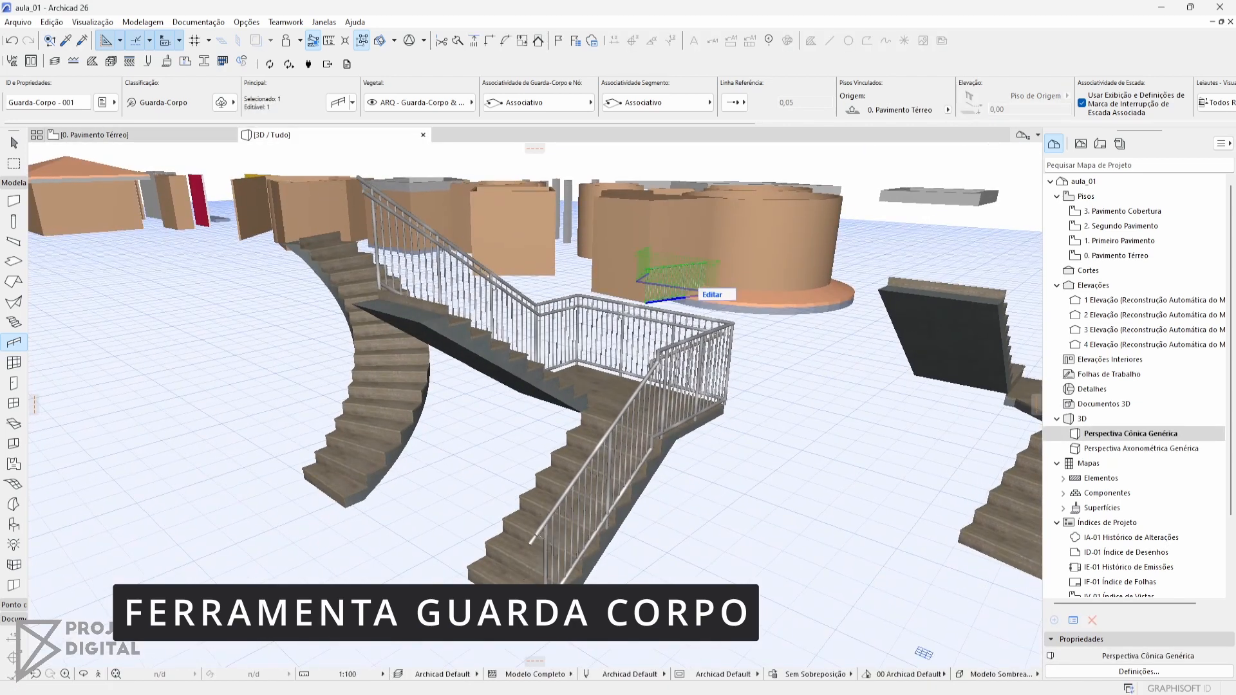
{"action": "middle_click_drag", "start_coordinate": [414, 336], "coordinate": [497, 424]}
{"action": "key", "text": "Escape"}
{"action": "key", "text": "Escape"}
Add Magic Wand railings along both the outer and inner edges of the curved stair in the 3D view
{"action": "middle_click_drag", "start_coordinate": [513, 495], "coordinate": [148, 416], "text": "shift"}
{"action": "left_click", "coordinate": [14, 343]}
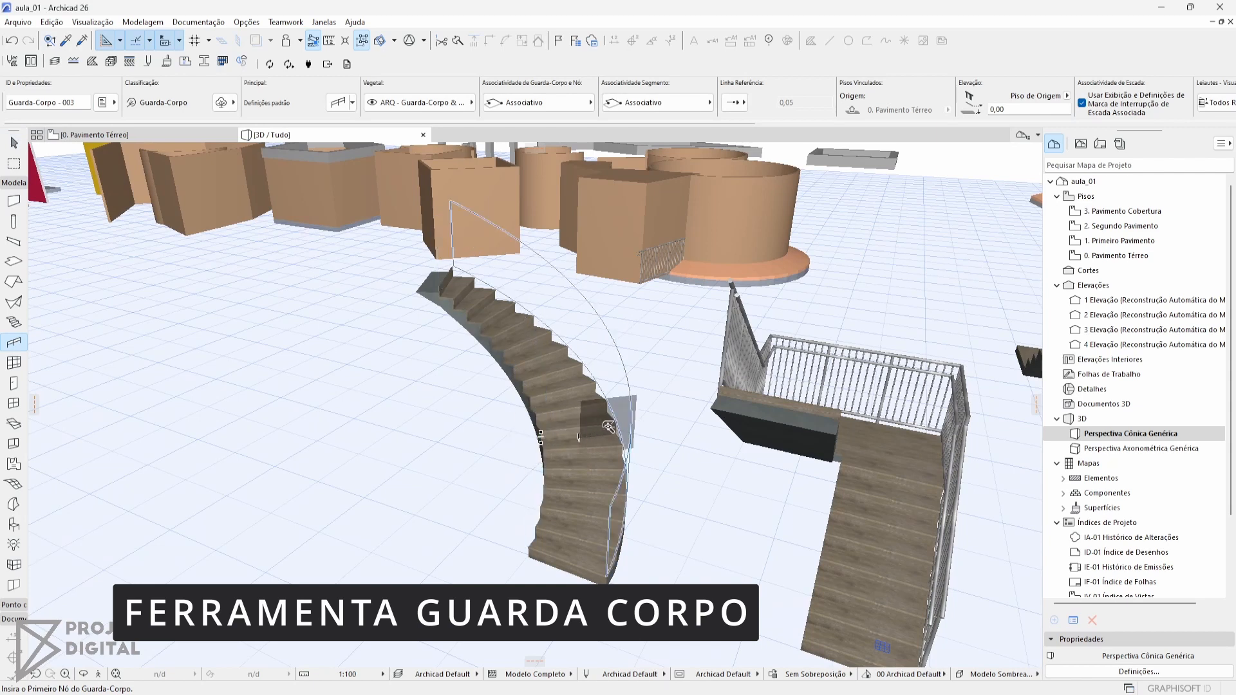
{"action": "left_click", "coordinate": [541, 437]}
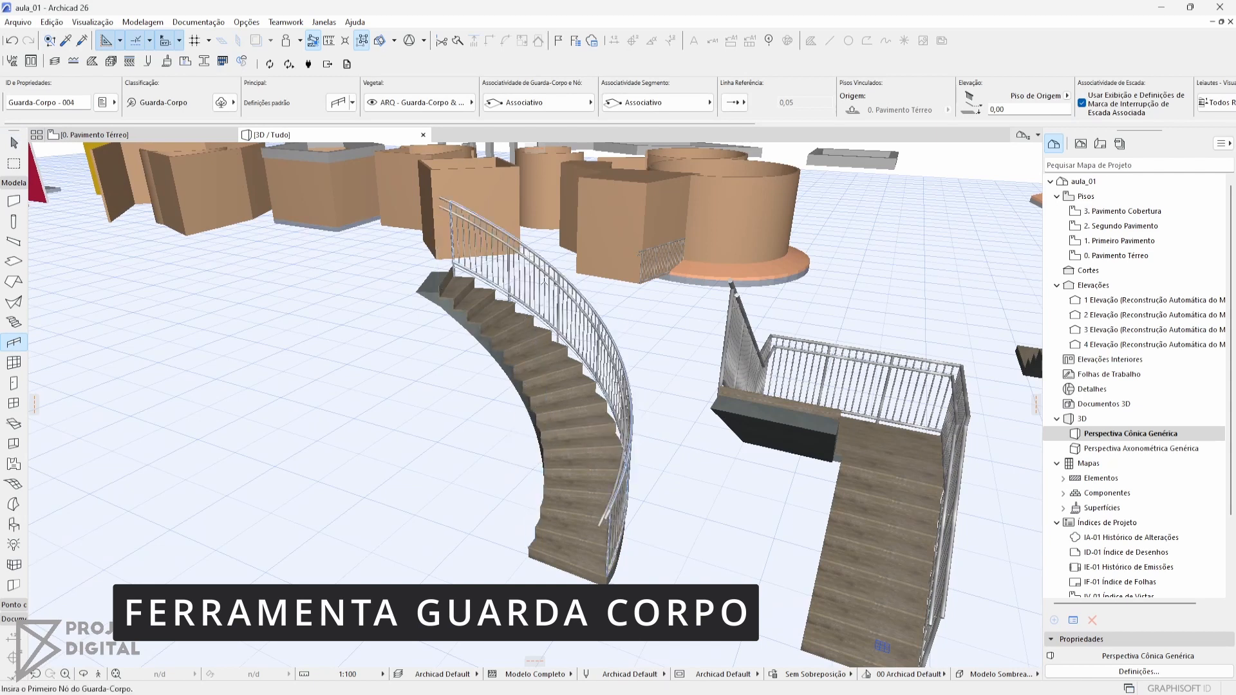
{"action": "middle_click_drag", "start_coordinate": [632, 558], "coordinate": [842, 590], "text": "shift"}
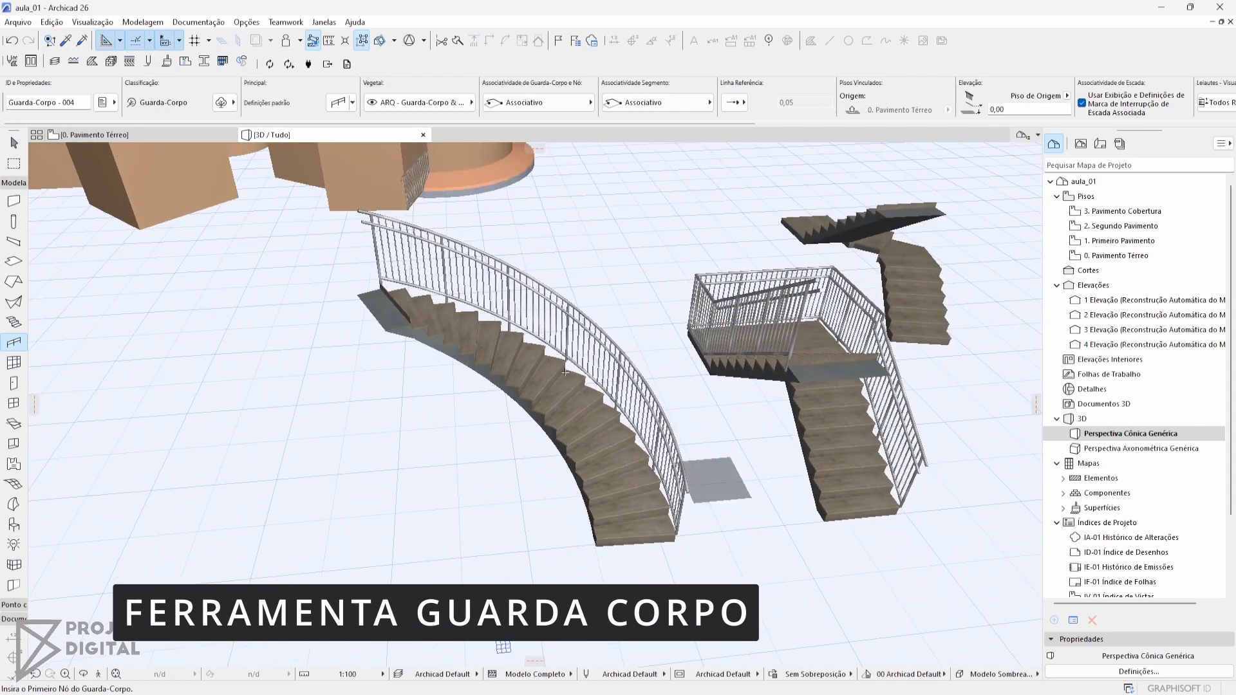
{"action": "left_click", "coordinate": [555, 422]}
{"action": "middle_click_drag", "start_coordinate": [555, 422], "coordinate": [643, 427], "text": "shift"}
{"action": "left_click", "coordinate": [643, 429]}
{"action": "key", "text": "ctrl+z"}
Generate a railing around the whole perimeter of the polygonal slab with the Magic Wand in 3D
{"action": "middle_click_drag", "start_coordinate": [901, 289], "coordinate": [772, 362]}
{"action": "middle_click_drag", "start_coordinate": [671, 445], "coordinate": [657, 455]}
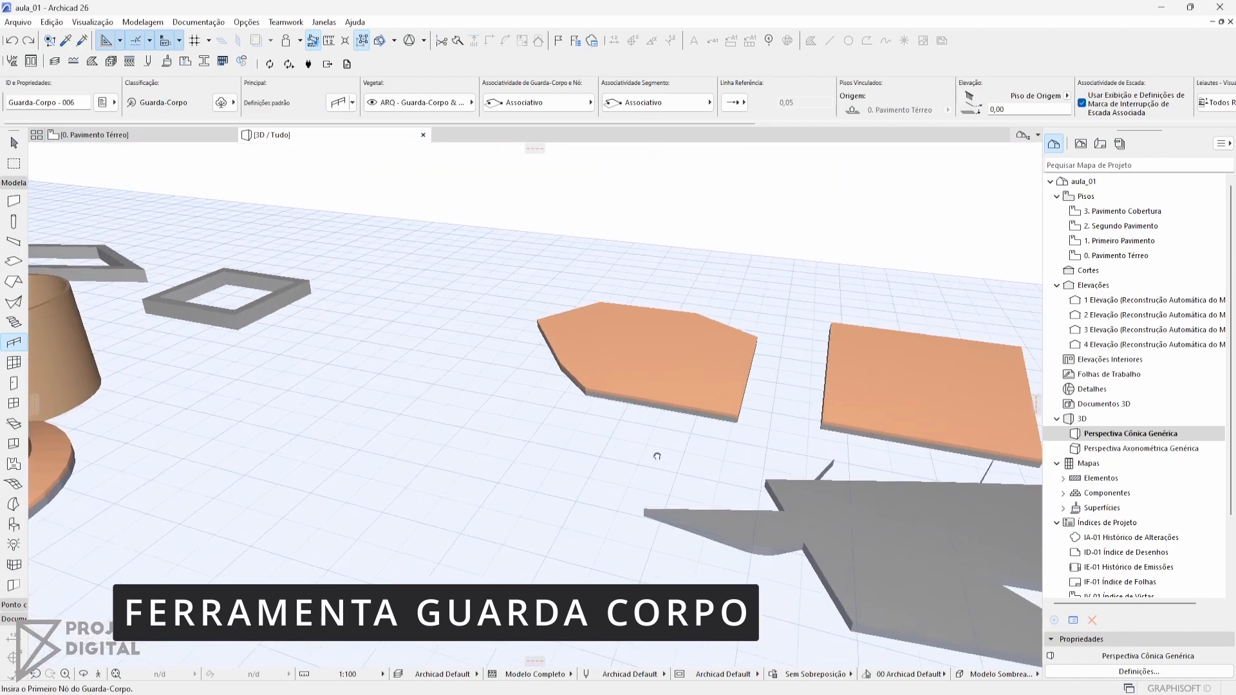
{"action": "scroll", "coordinate": [712, 378], "scroll_direction": "up", "scroll_amount": 2}
{"action": "middle_click_drag", "start_coordinate": [712, 378], "coordinate": [538, 425]}
{"action": "scroll", "coordinate": [567, 421], "scroll_direction": "up", "scroll_amount": 3}
{"action": "scroll", "coordinate": [567, 421], "scroll_direction": "up", "scroll_amount": 1}
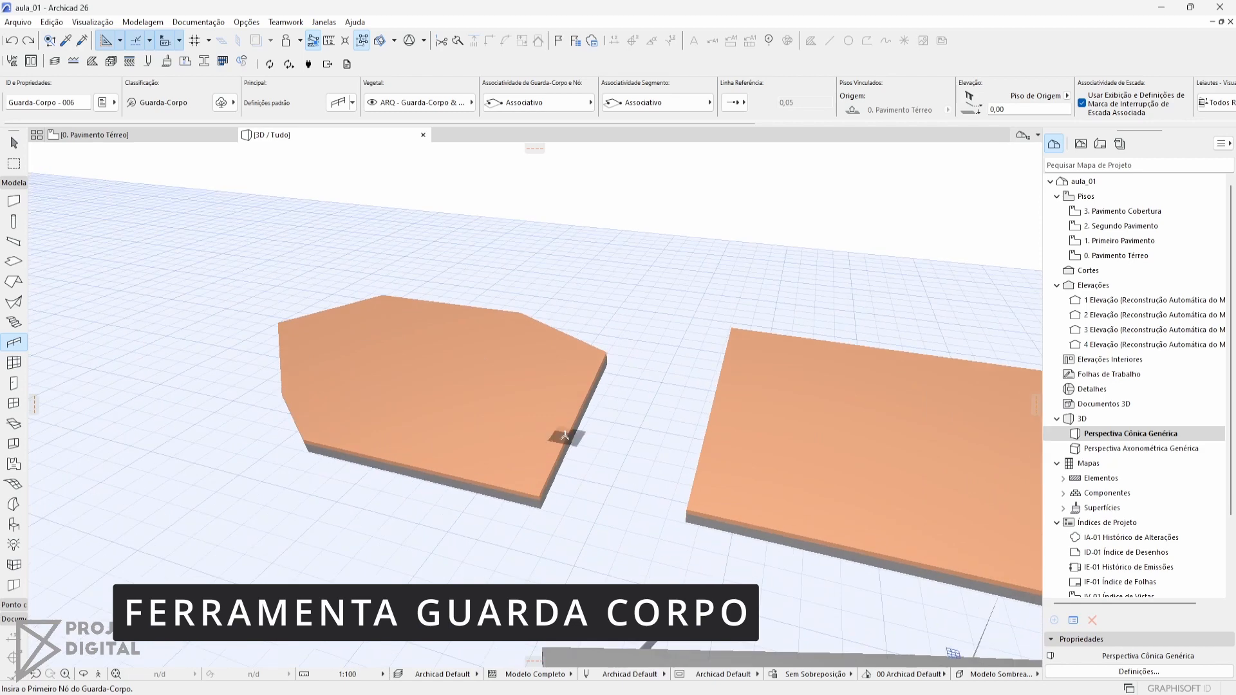
{"action": "key", "text": "space"}
{"action": "left_click", "coordinate": [565, 436]}
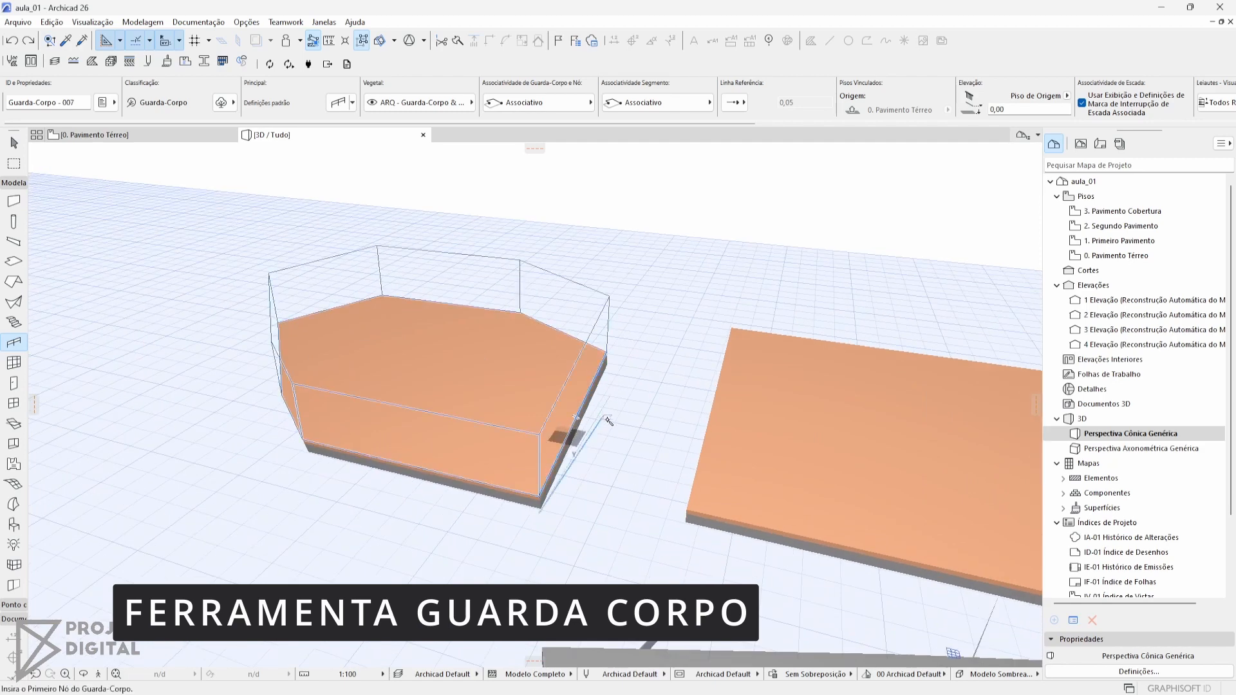
{"action": "mouse_move", "coordinate": [608, 421]}
{"action": "middle_mouse_down", "text": "shift"}
{"action": "mouse_move", "coordinate": [598, 409]}
{"action": "mouse_move", "coordinate": [273, 404]}
{"action": "mouse_move", "coordinate": [167, 353]}
{"action": "mouse_move", "coordinate": [557, 415]}
{"action": "mouse_move", "coordinate": [639, 415]}
{"action": "mouse_move", "coordinate": [656, 402]}
{"action": "mouse_move", "coordinate": [612, 425]}
{"action": "middle_mouse_up", "text": "shift"}
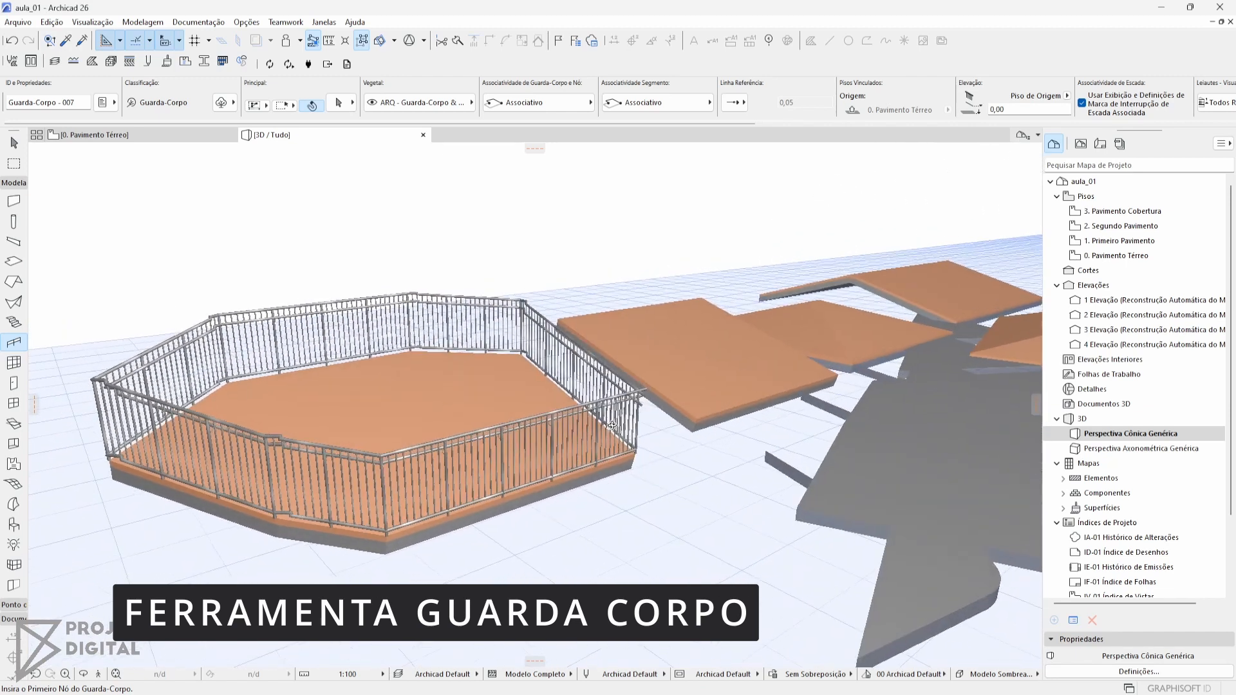
Apply the Guarda-Corpo Clássico favorite and generate a railing around the rectangular slab beside the polygonal one
{"action": "left_click", "coordinate": [354, 103]}
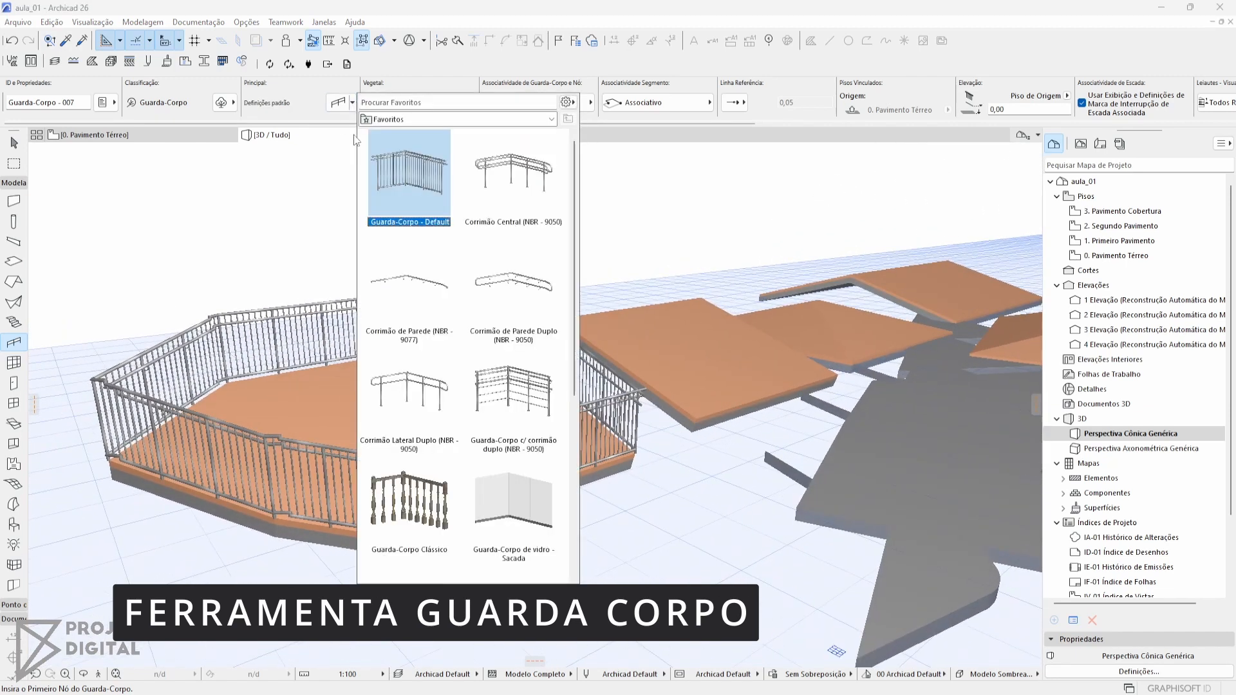
{"action": "double_click", "coordinate": [430, 513]}
{"action": "middle_click_drag", "start_coordinate": [775, 310], "coordinate": [508, 451]}
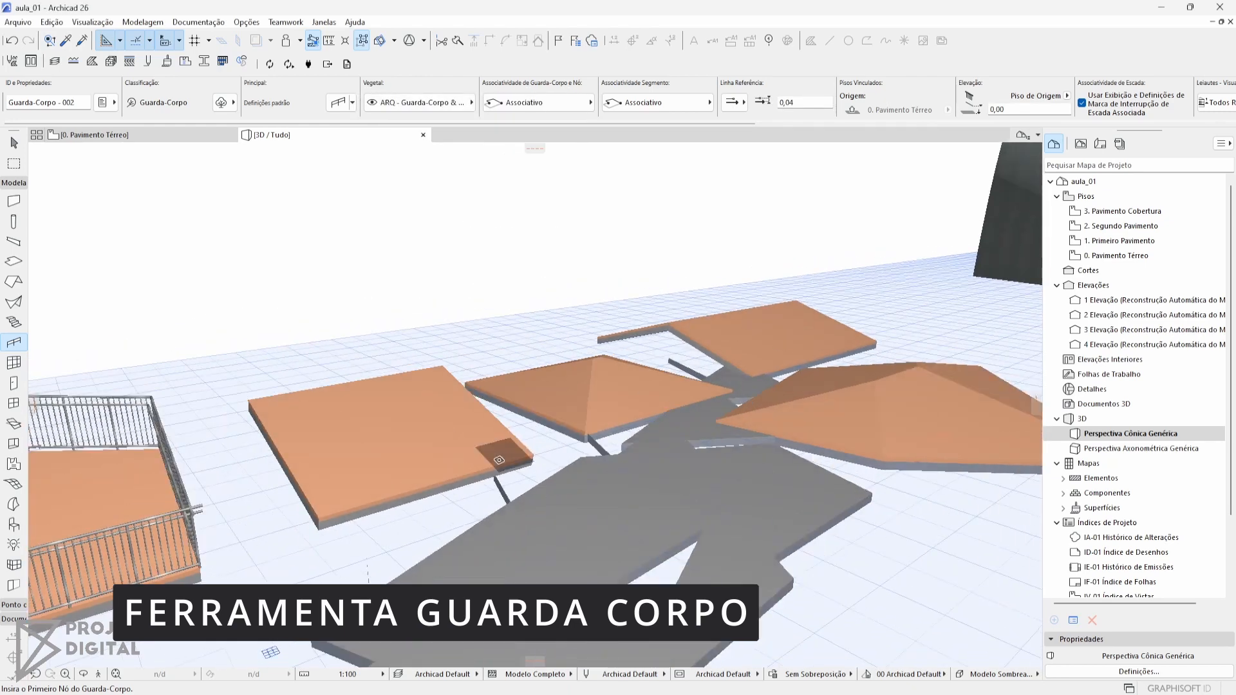
{"action": "left_click", "coordinate": [458, 480]}
{"action": "scroll", "coordinate": [418, 464], "scroll_direction": "up", "scroll_amount": 4}
{"action": "middle_click_drag", "start_coordinate": [425, 458], "coordinate": [465, 270], "text": "shift"}
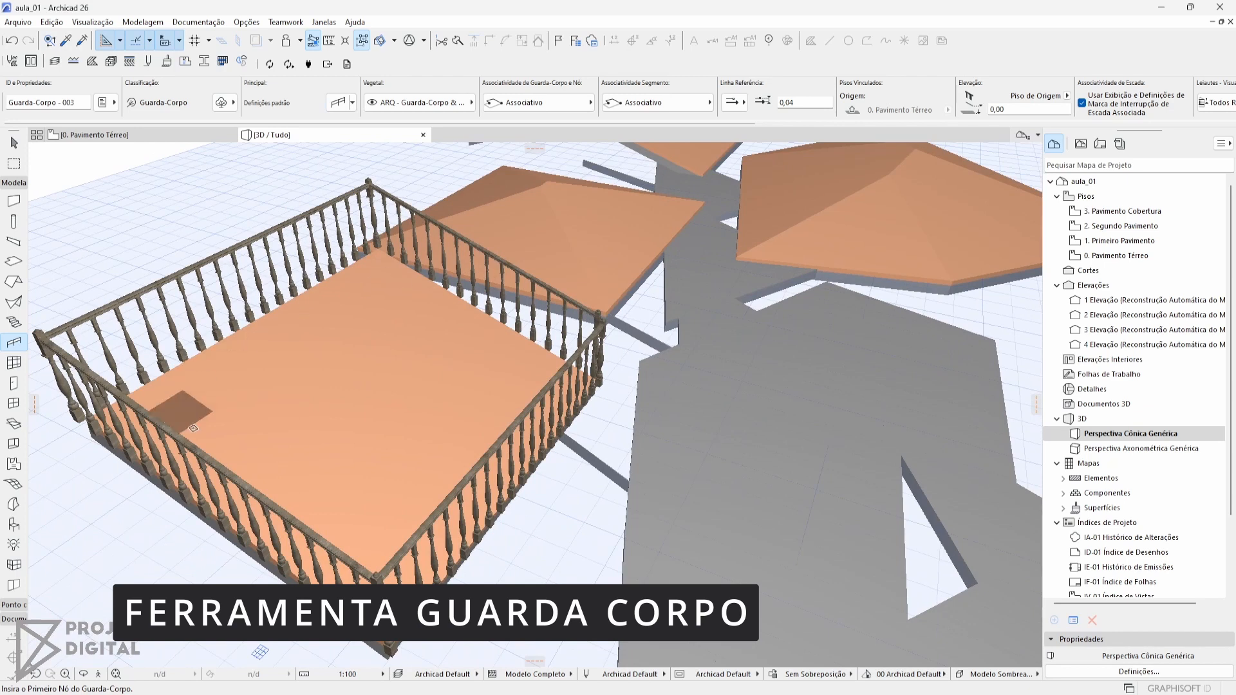
Add a classic baluster railing along the outer edge of the winder stair beside the U-shaped stair
{"action": "scroll", "coordinate": [664, 364], "scroll_direction": "down", "scroll_amount": 1}
{"action": "middle_click_drag", "start_coordinate": [664, 364], "coordinate": [510, 447]}
{"action": "scroll", "coordinate": [517, 443], "scroll_direction": "down", "scroll_amount": 1}
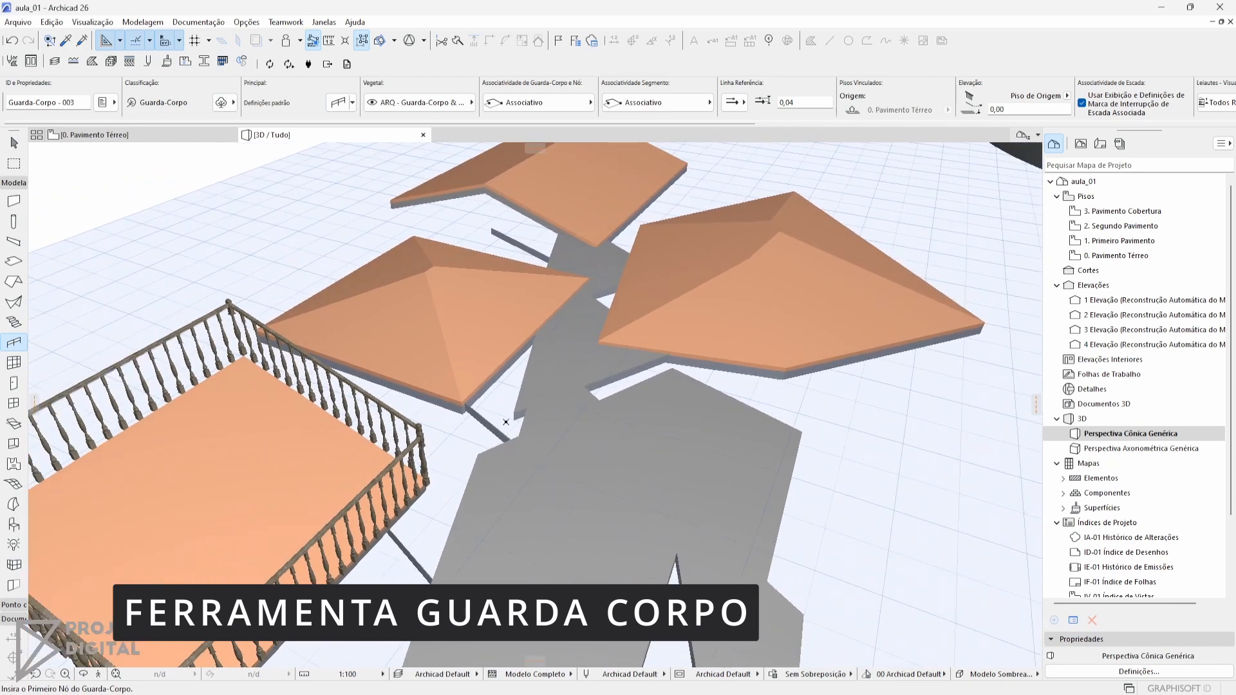
{"action": "scroll", "coordinate": [612, 432], "scroll_direction": "down", "scroll_amount": 2}
{"action": "middle_click_drag", "start_coordinate": [634, 436], "coordinate": [562, 289]}
{"action": "scroll", "coordinate": [393, 411], "scroll_direction": "up", "scroll_amount": 3}
{"action": "key", "text": "space"}
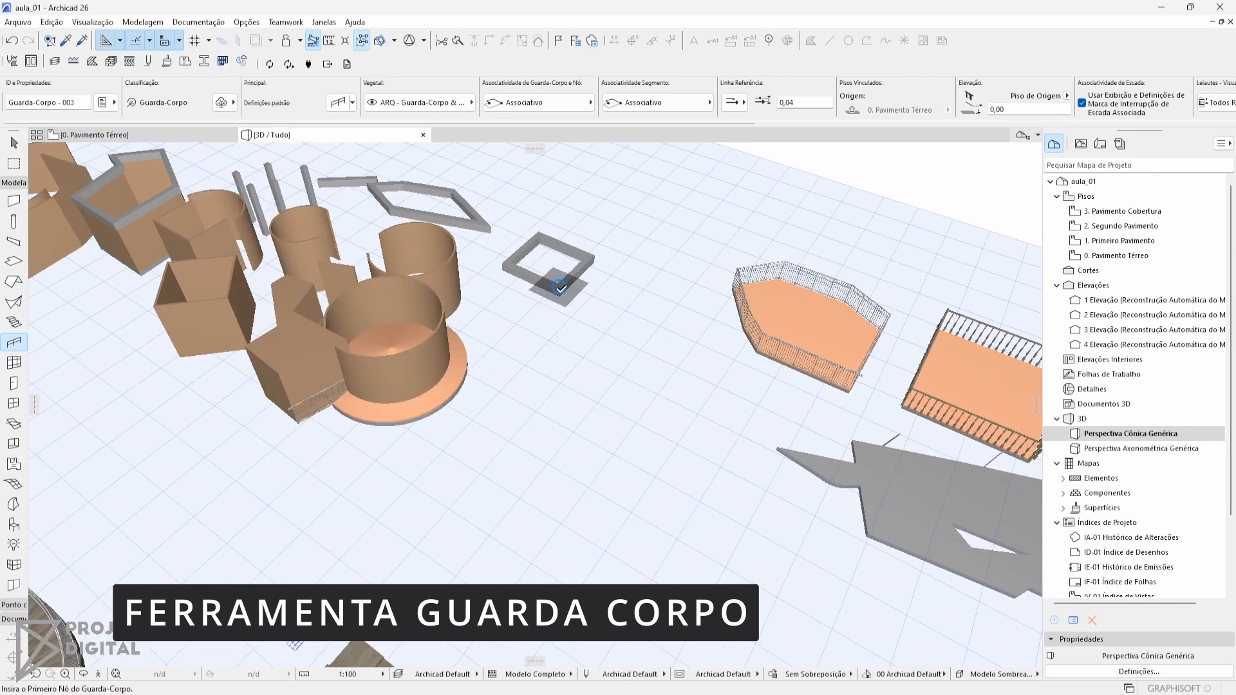
{"action": "scroll", "coordinate": [559, 287], "scroll_direction": "down", "scroll_amount": 1}
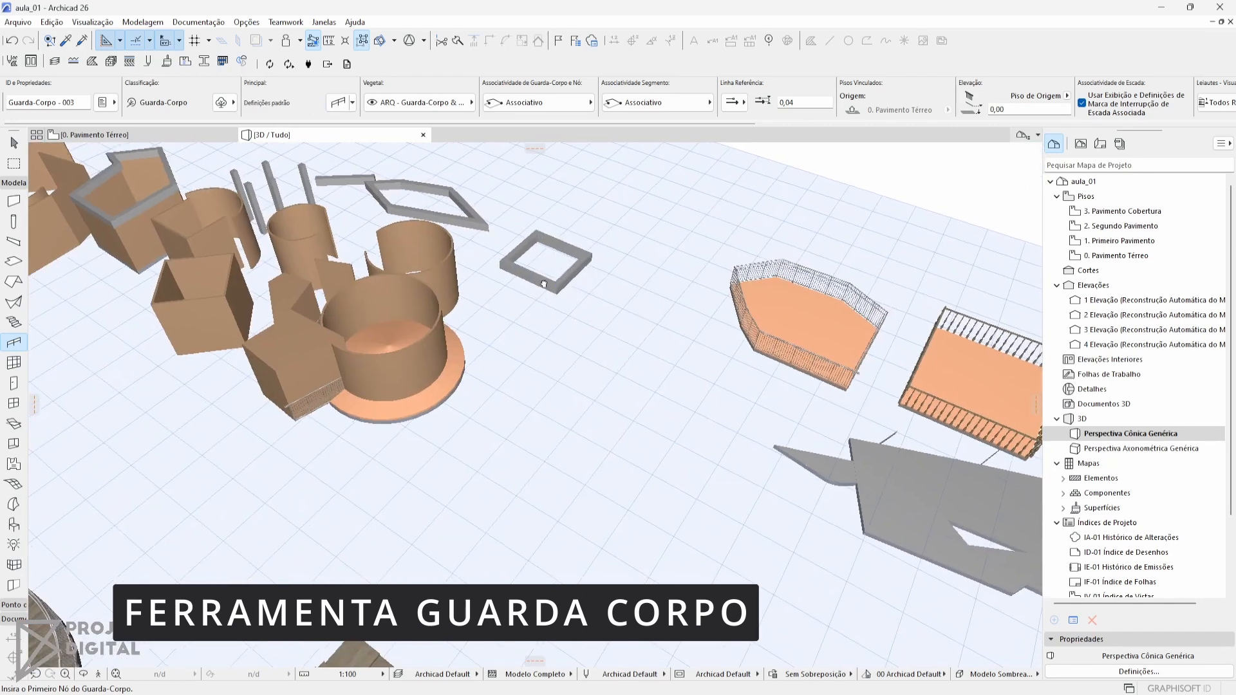
{"action": "middle_click_drag", "start_coordinate": [466, 398], "coordinate": [526, 303]}
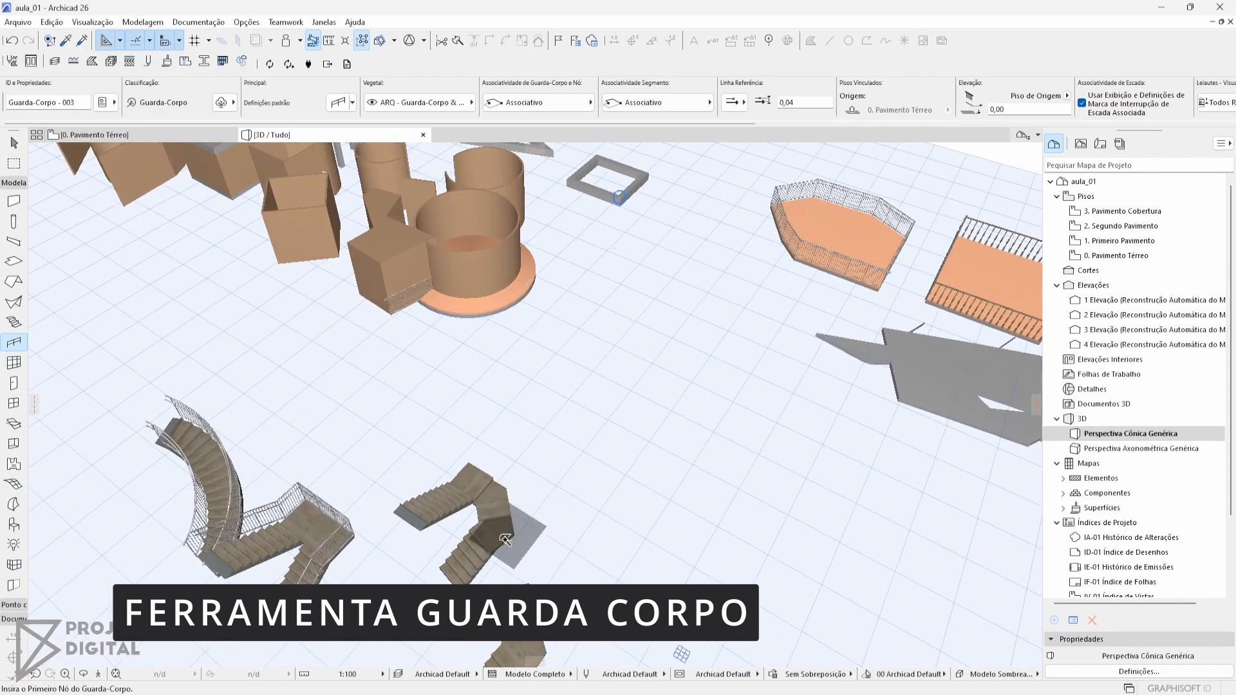
{"action": "scroll", "coordinate": [492, 551], "scroll_direction": "up", "scroll_amount": 5}
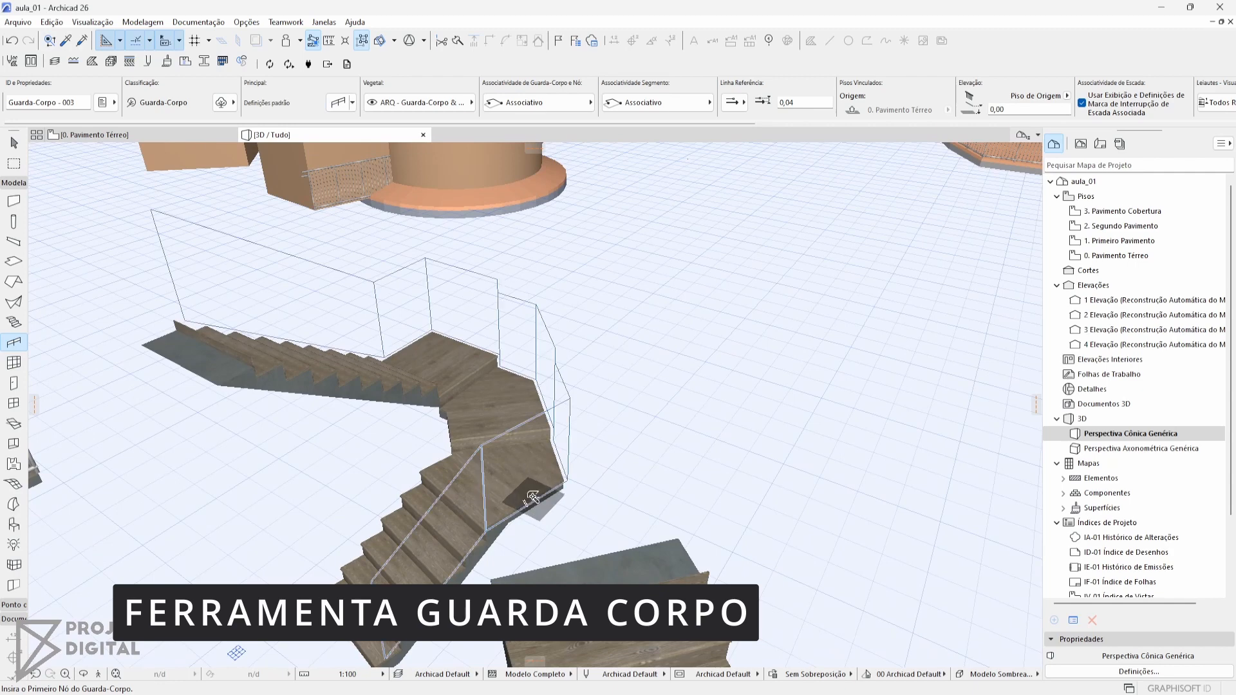
{"action": "left_click", "coordinate": [562, 497]}
{"action": "middle_click_drag", "start_coordinate": [612, 488], "coordinate": [815, 427], "text": "shift"}
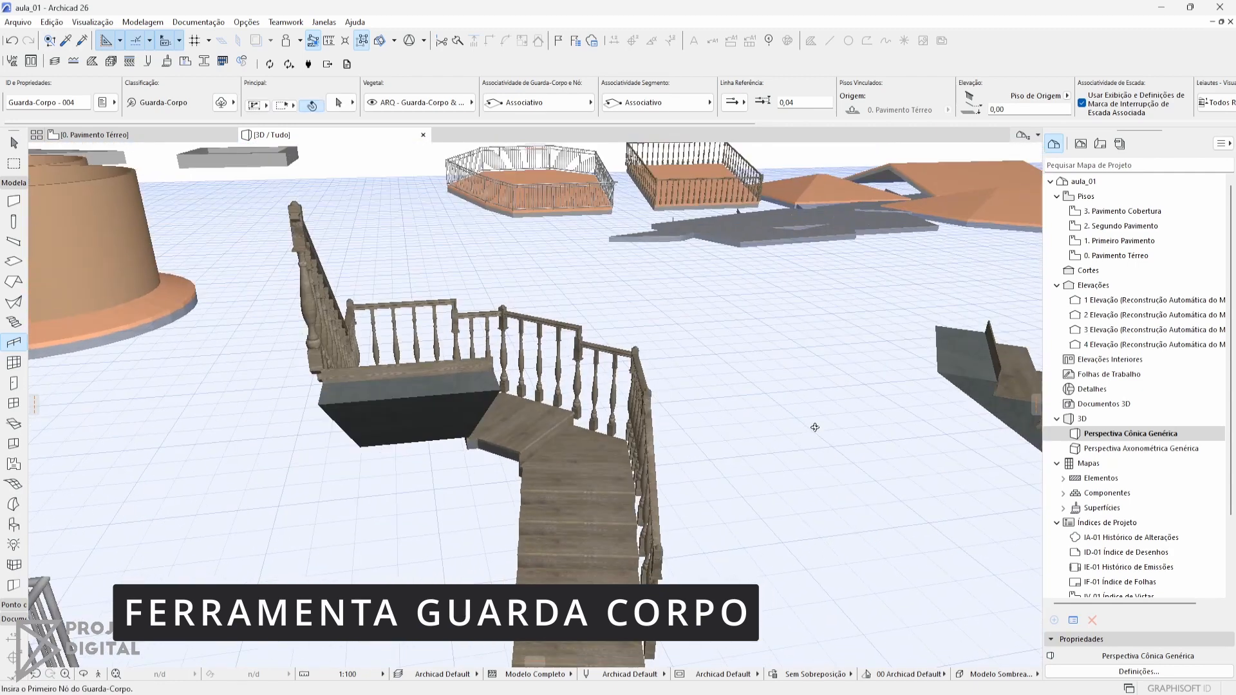
Add a classic baluster railing along the outer edge of the remaining stair with the curved flight, and return to the ground floor plan
{"action": "middle_click_drag", "start_coordinate": [520, 383], "coordinate": [506, 495], "text": "shift"}
{"action": "scroll", "coordinate": [543, 404], "scroll_direction": "down", "scroll_amount": 4}
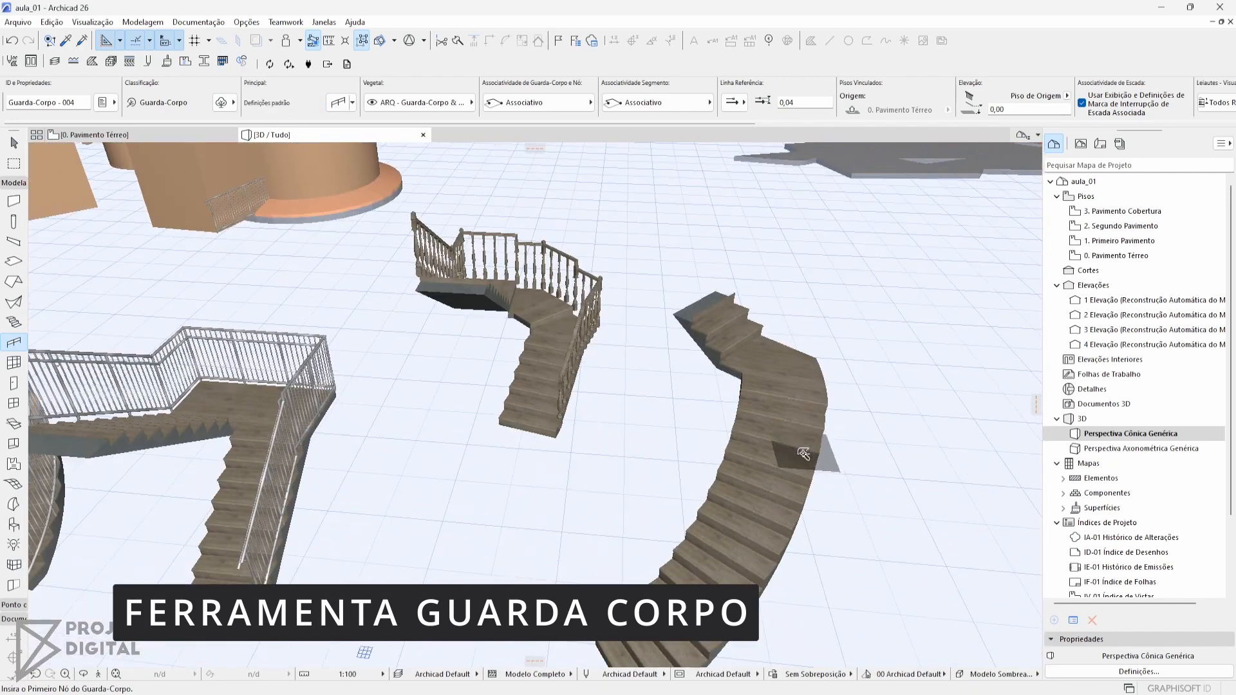
{"action": "left_click", "coordinate": [809, 464]}
{"action": "scroll", "coordinate": [698, 299], "scroll_direction": "up", "scroll_amount": 5}
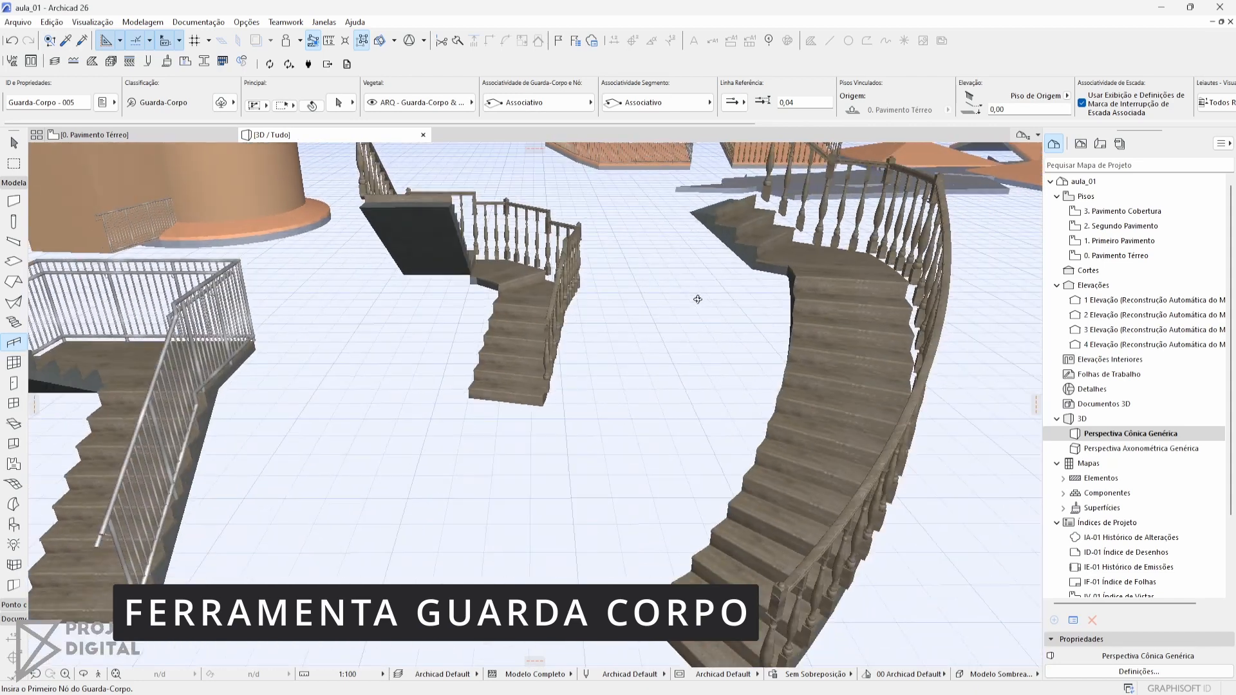
{"action": "scroll", "coordinate": [697, 300], "scroll_direction": "down", "scroll_amount": 4}
{"action": "middle_click_drag", "start_coordinate": [697, 299], "coordinate": [793, 397], "text": "shift"}
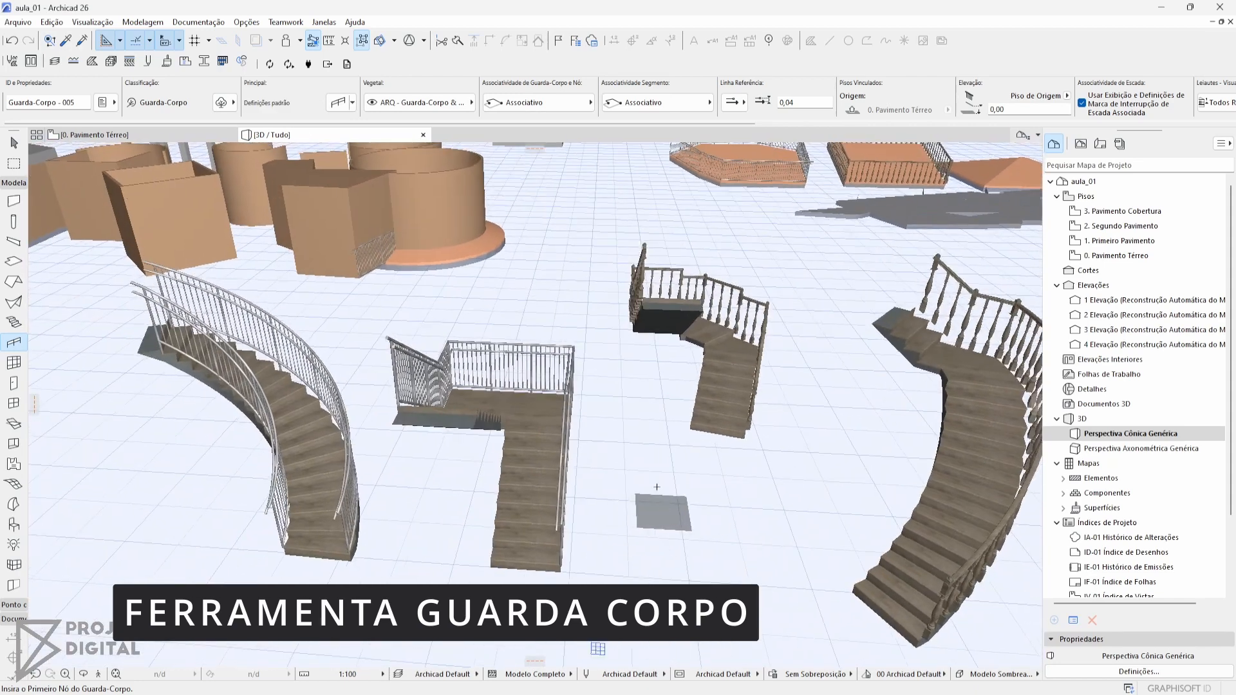
{"action": "key", "text": "Escape"}
{"action": "key", "text": "F2"}
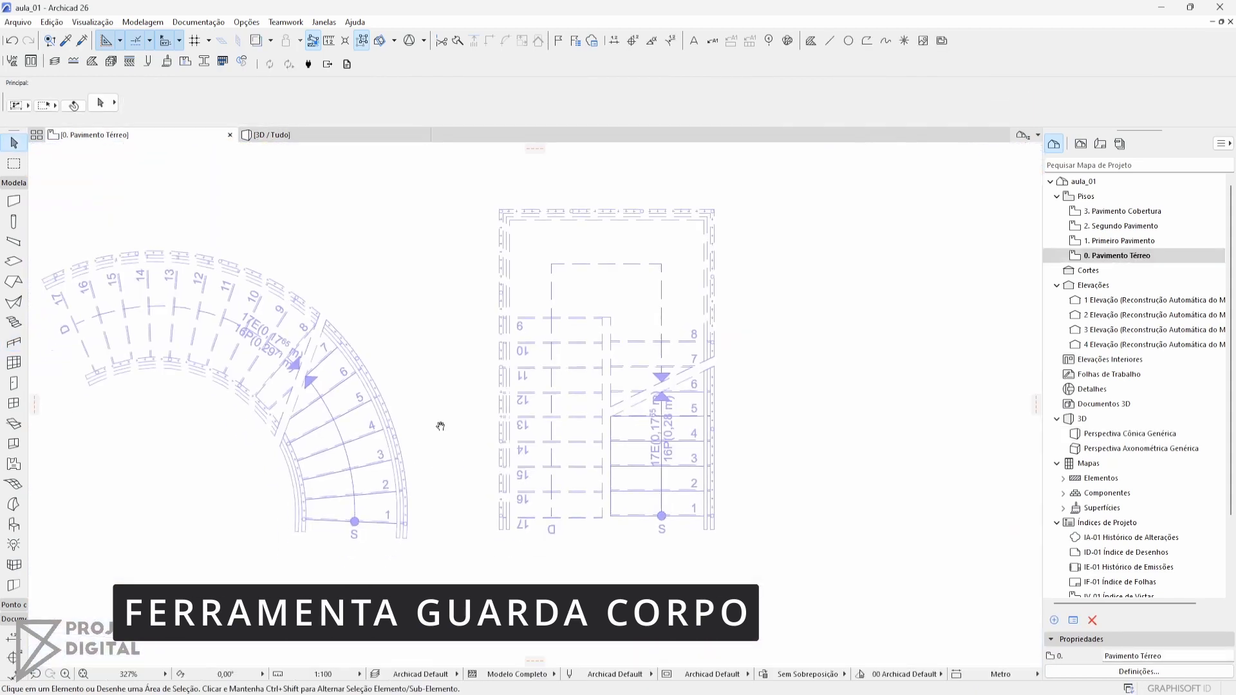